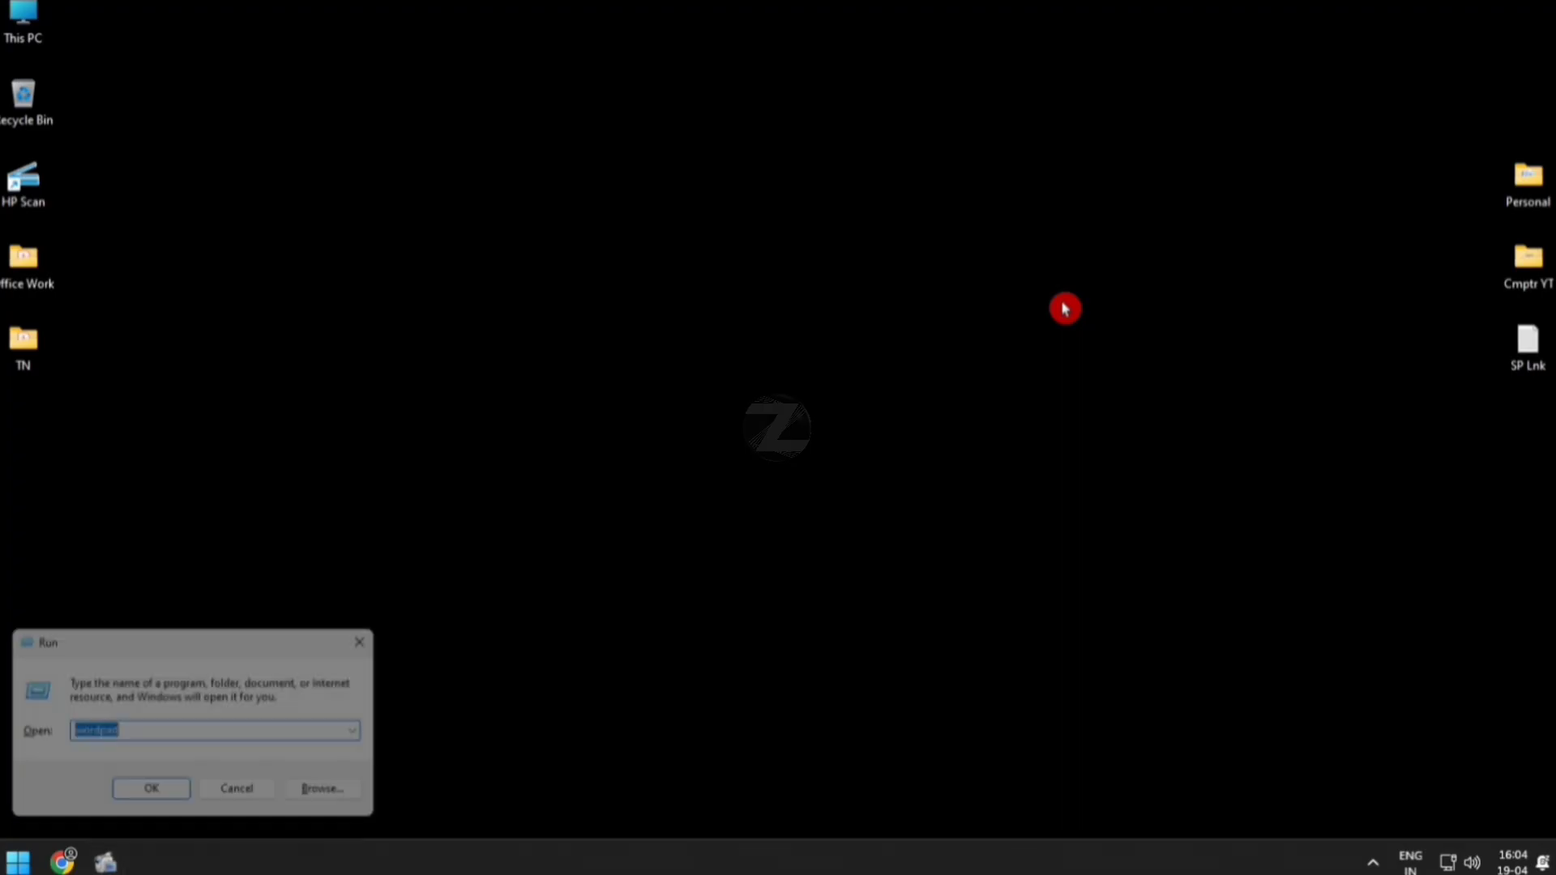
Open WordPad with the run command write and enter the paragraph beginning "A computer is a machine that can be programmed to automatically carry out sequences"
type("wri")
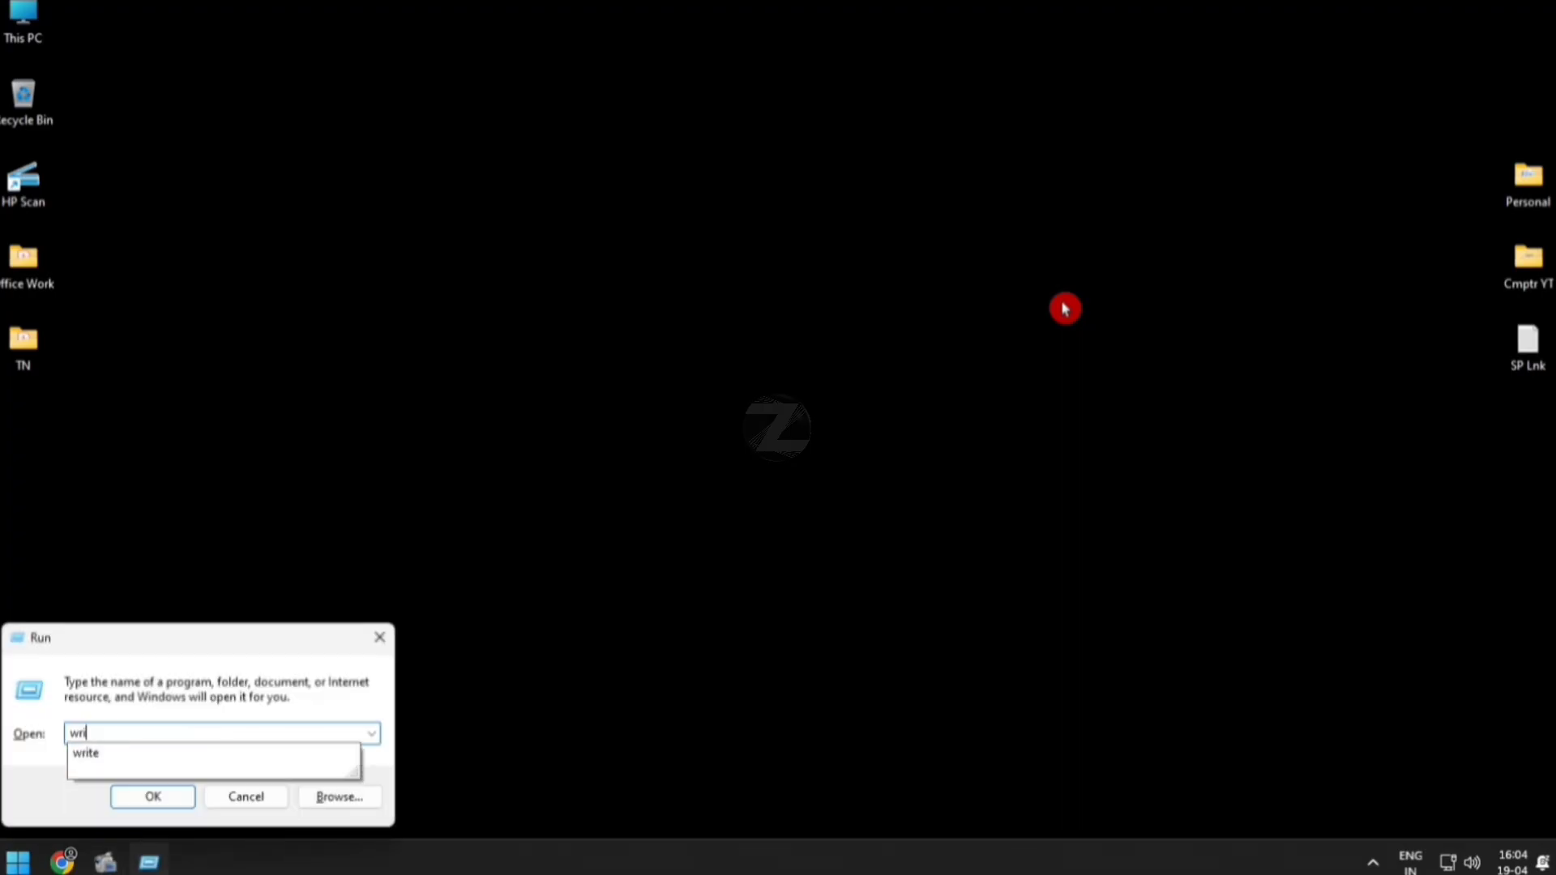
type("te")
key("Return")
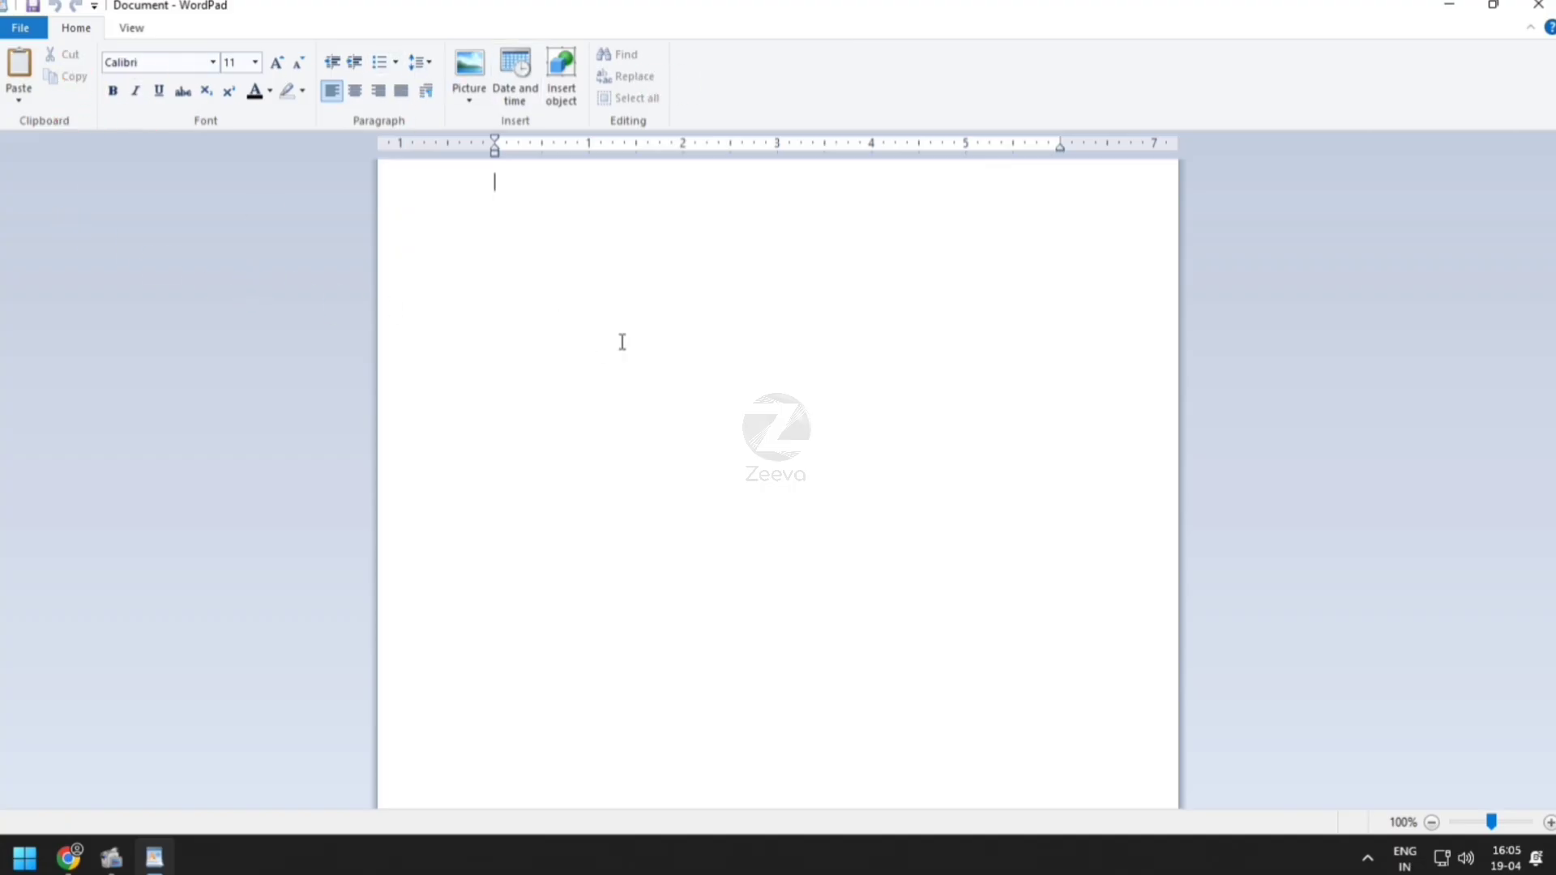
type("A computer is a machine that can be programmed to automatically carry out sequences of arithmetic or logical operations (computation). Modern digital electronic computers can perform generic sets of operations known as programs. These programs enable computers to perform a wide range of tasks. The term computer system may refer to a nominally complete computer that includes the hardware, operating system, software, and peripheral equipment needed and used for full operation; or to a group of computers that are linked and function together, such as a computer network or computer cluster.")
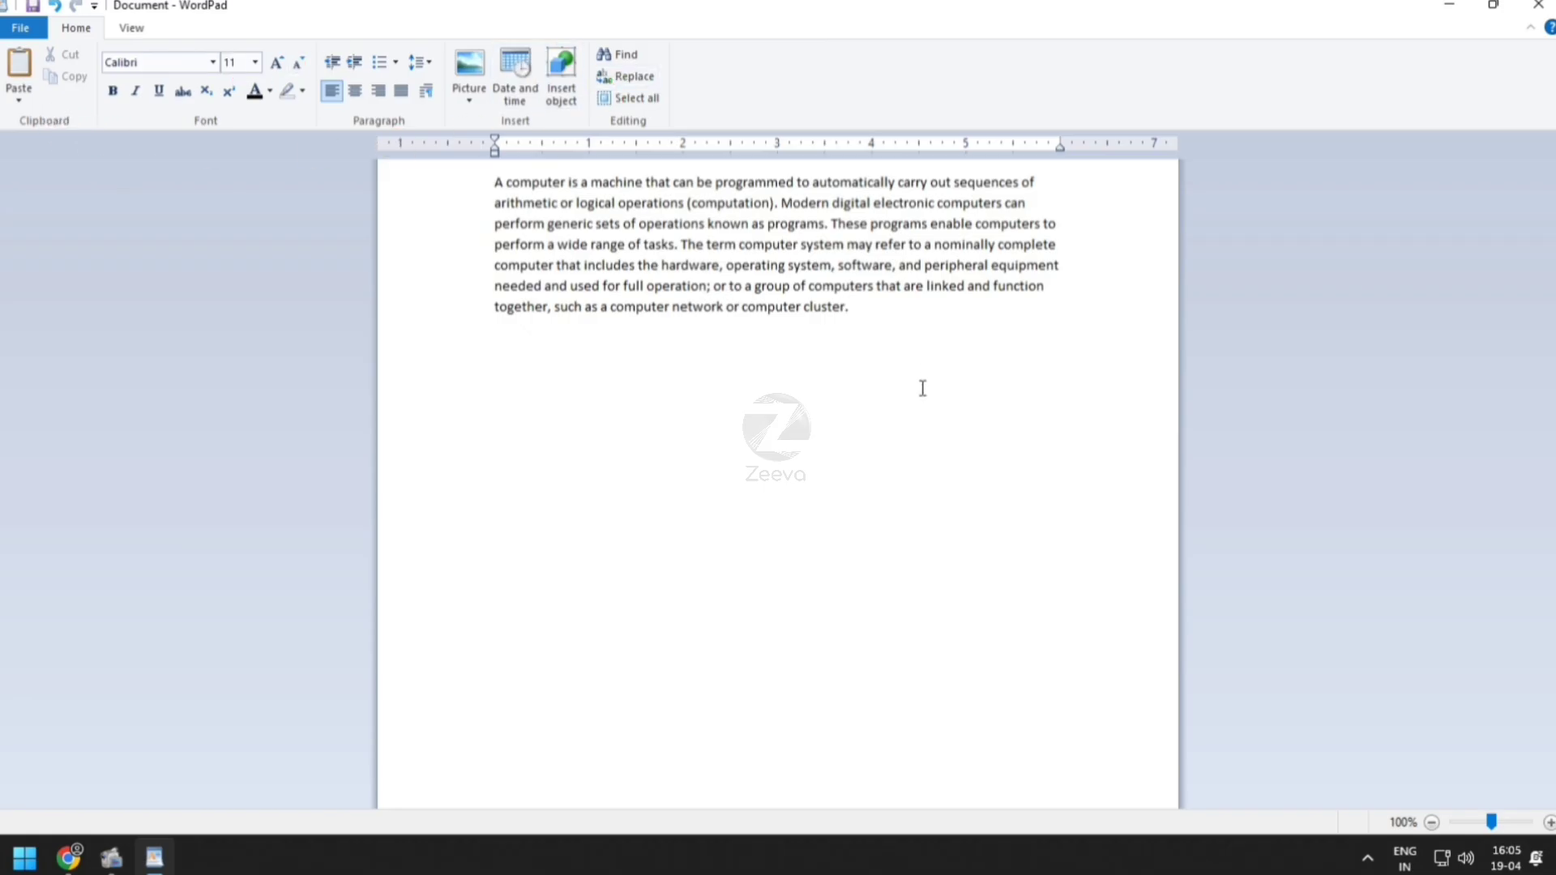
Set the whole paragraph's font to Bell MT and its size to 16
left_click_drag(861, 308, 467, 188)
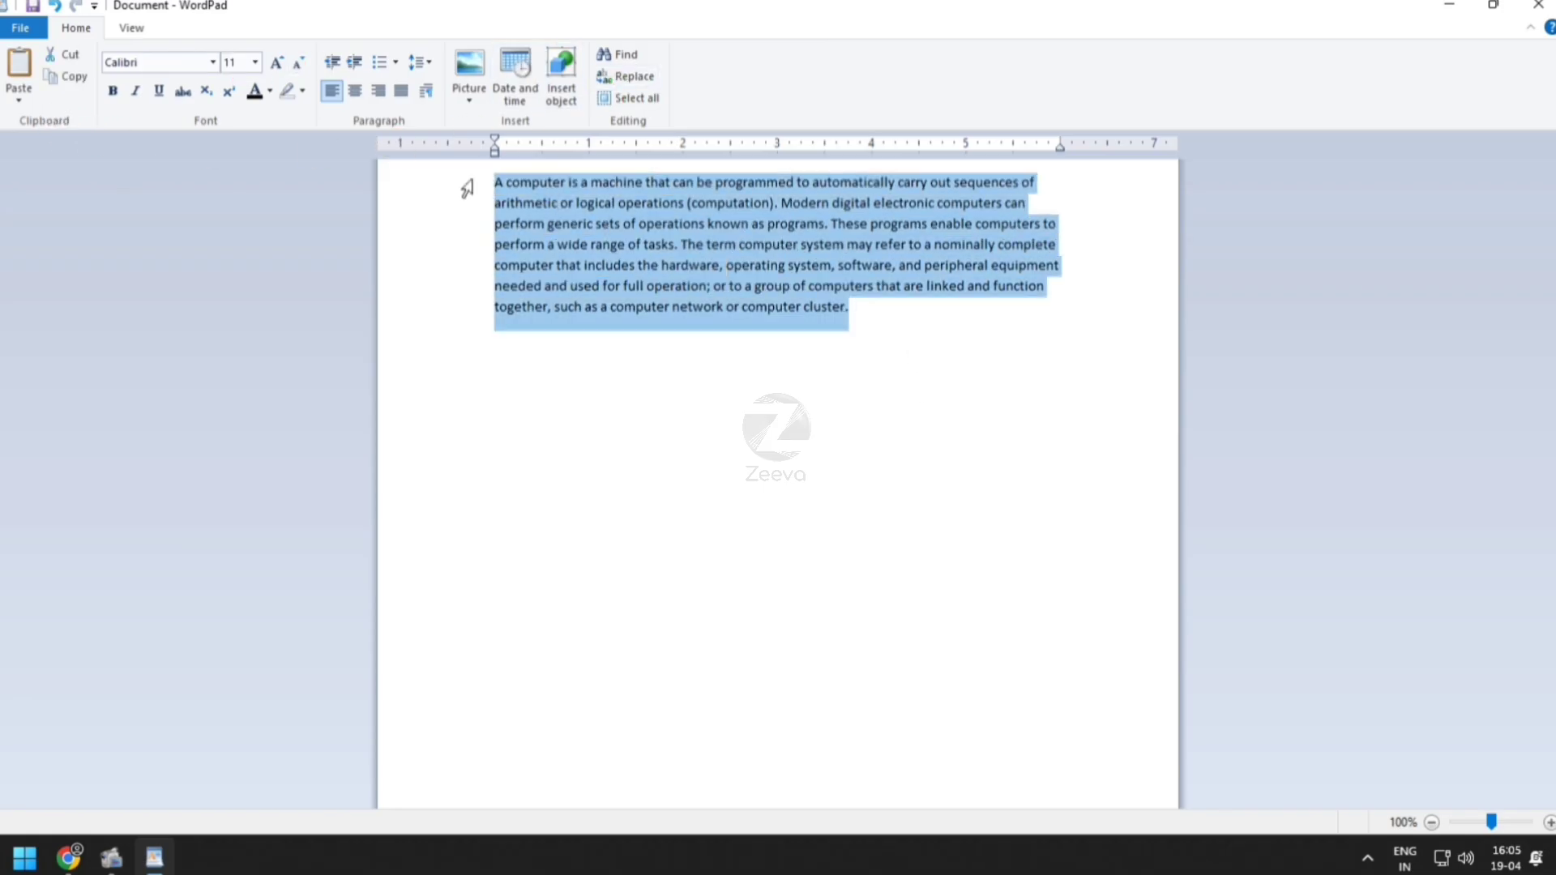
left_click(213, 62)
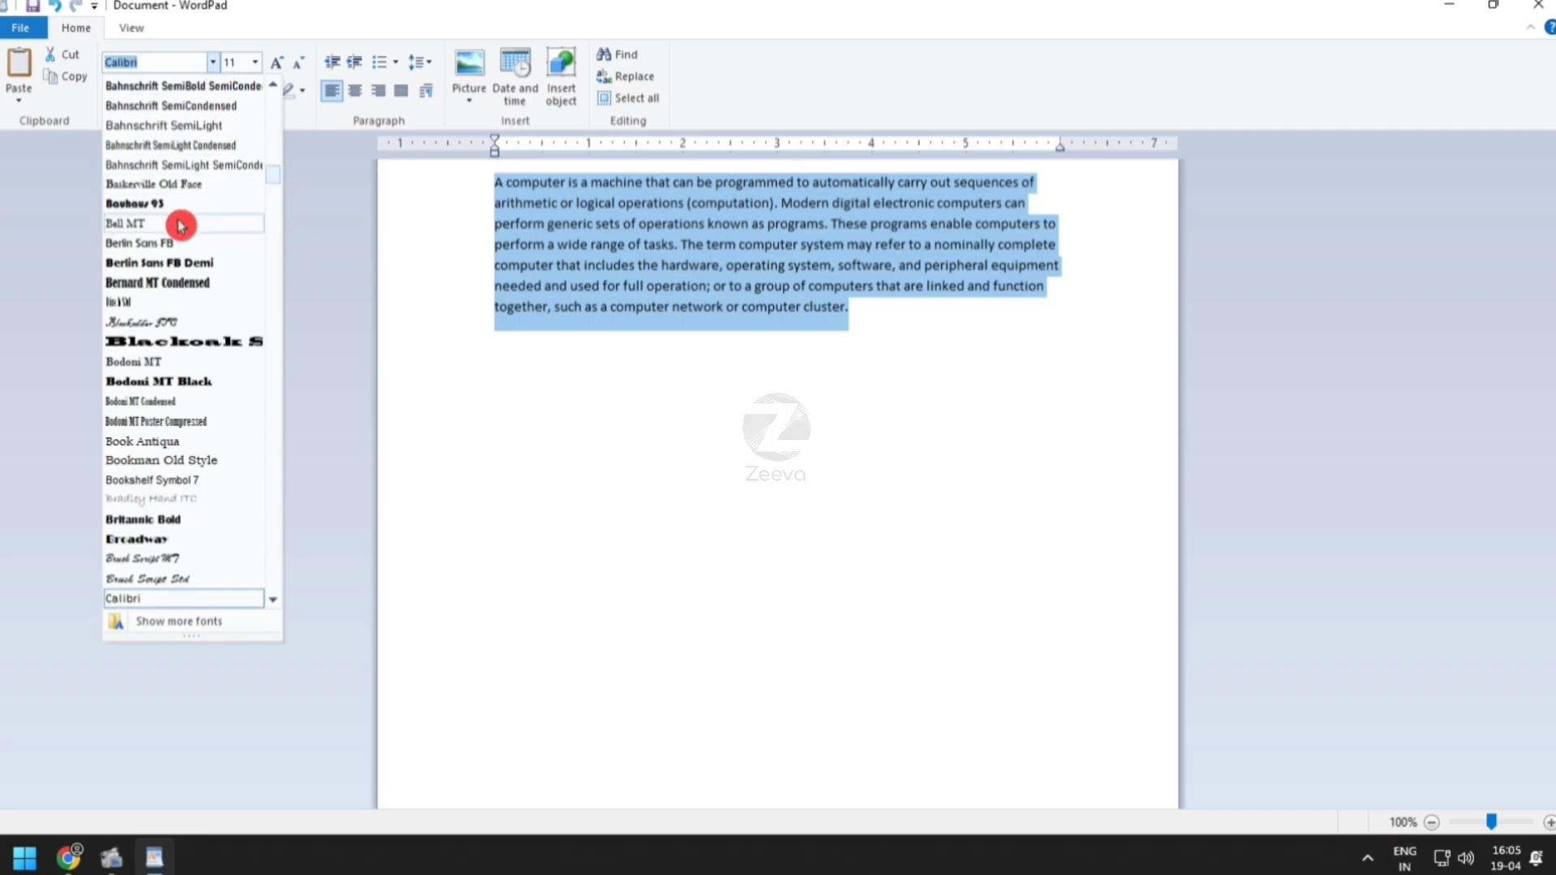
left_click(154, 225)
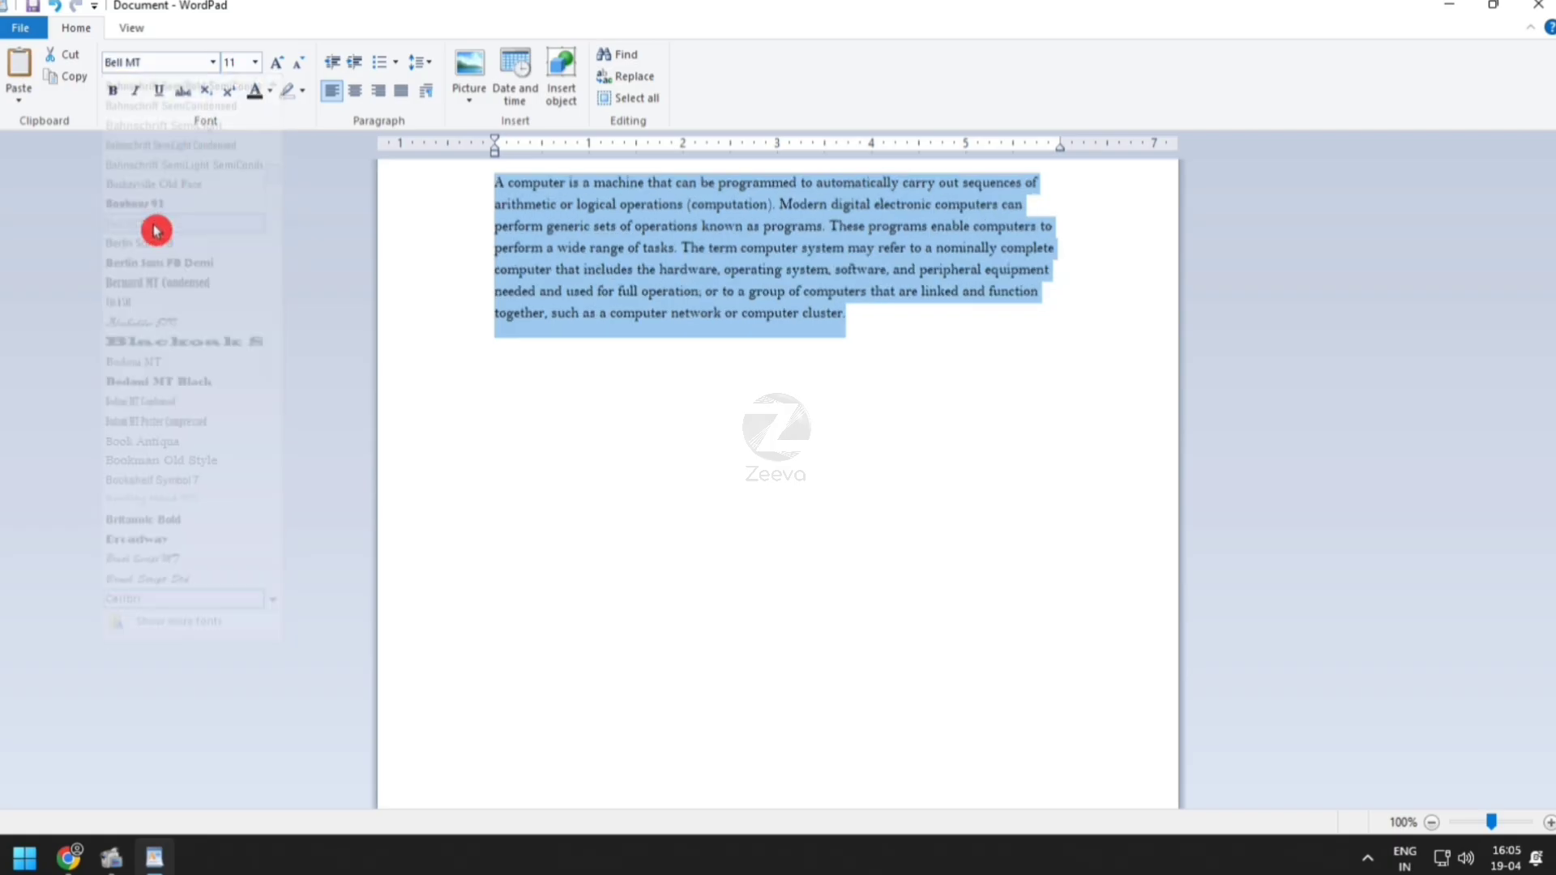
left_click(275, 65)
left_click(275, 65)
left_click(259, 67)
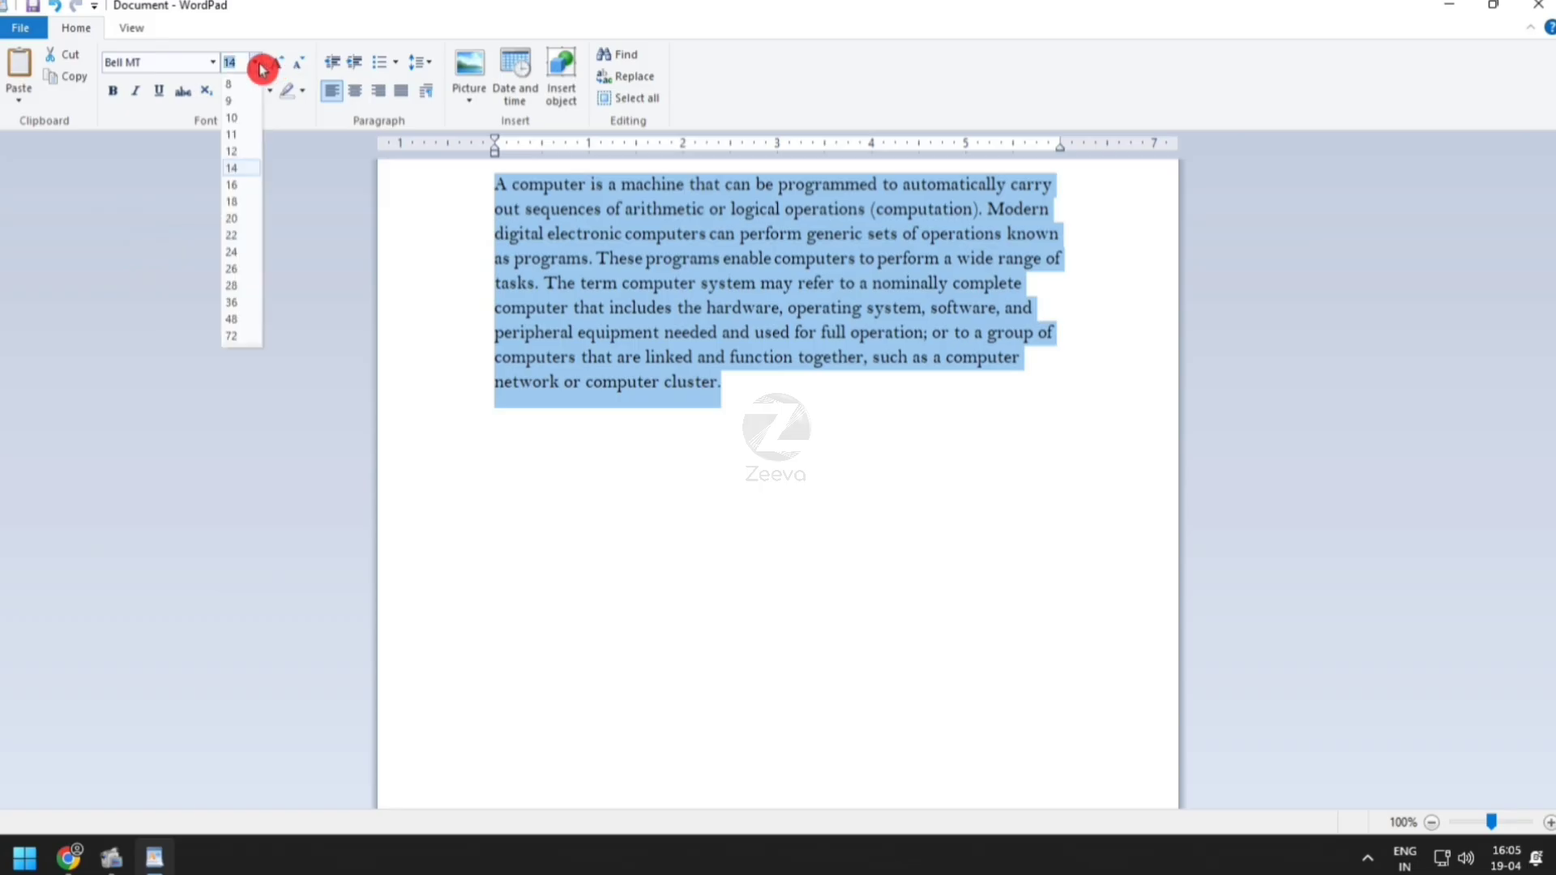
left_click(234, 153)
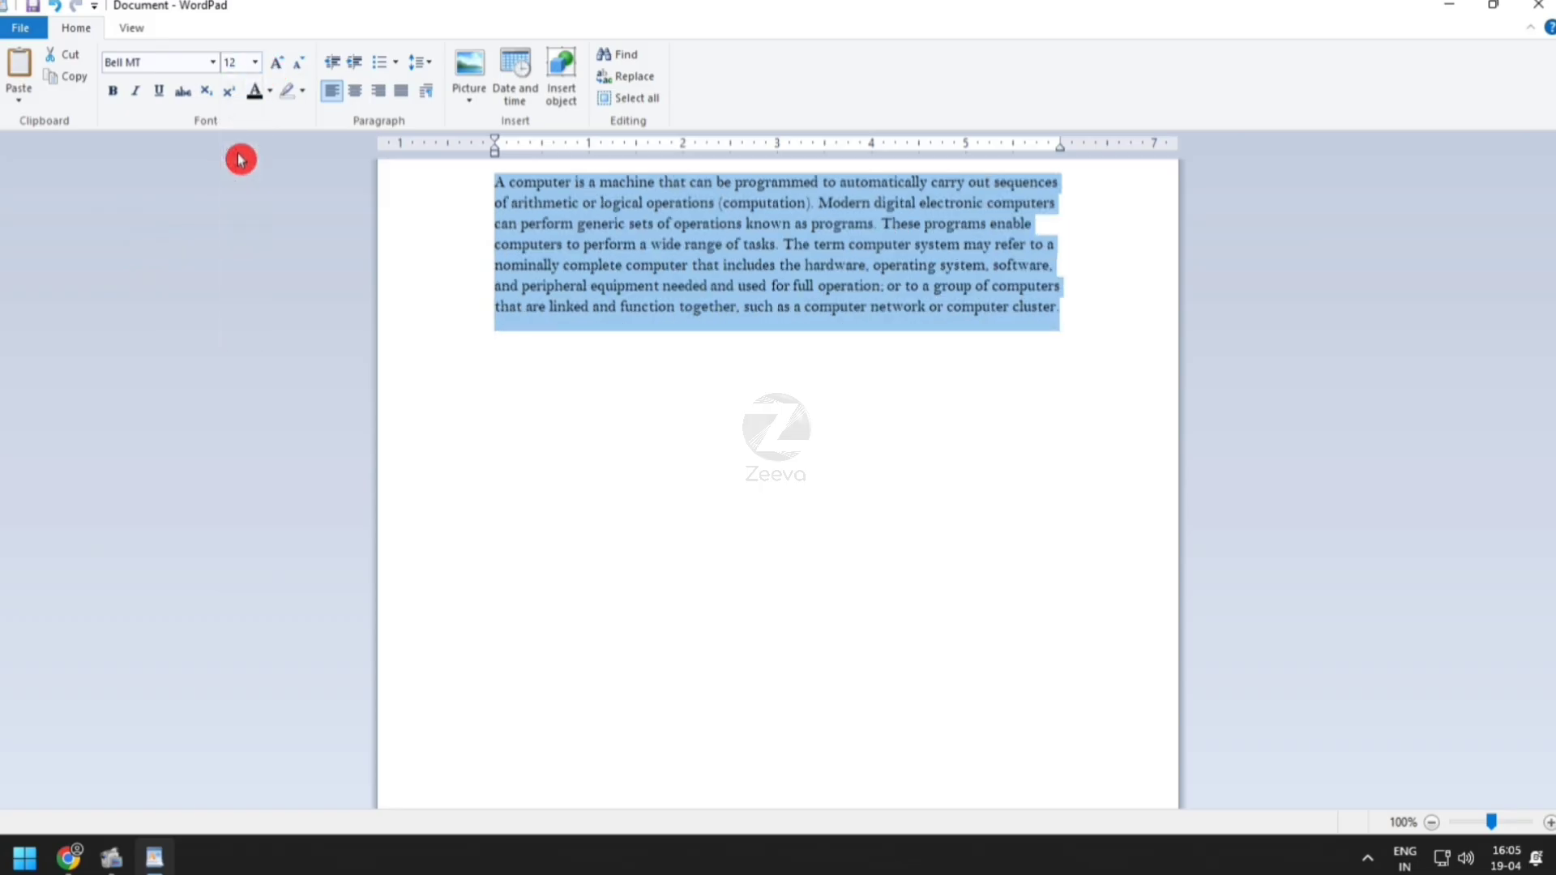
left_click(256, 69)
left_click(238, 192)
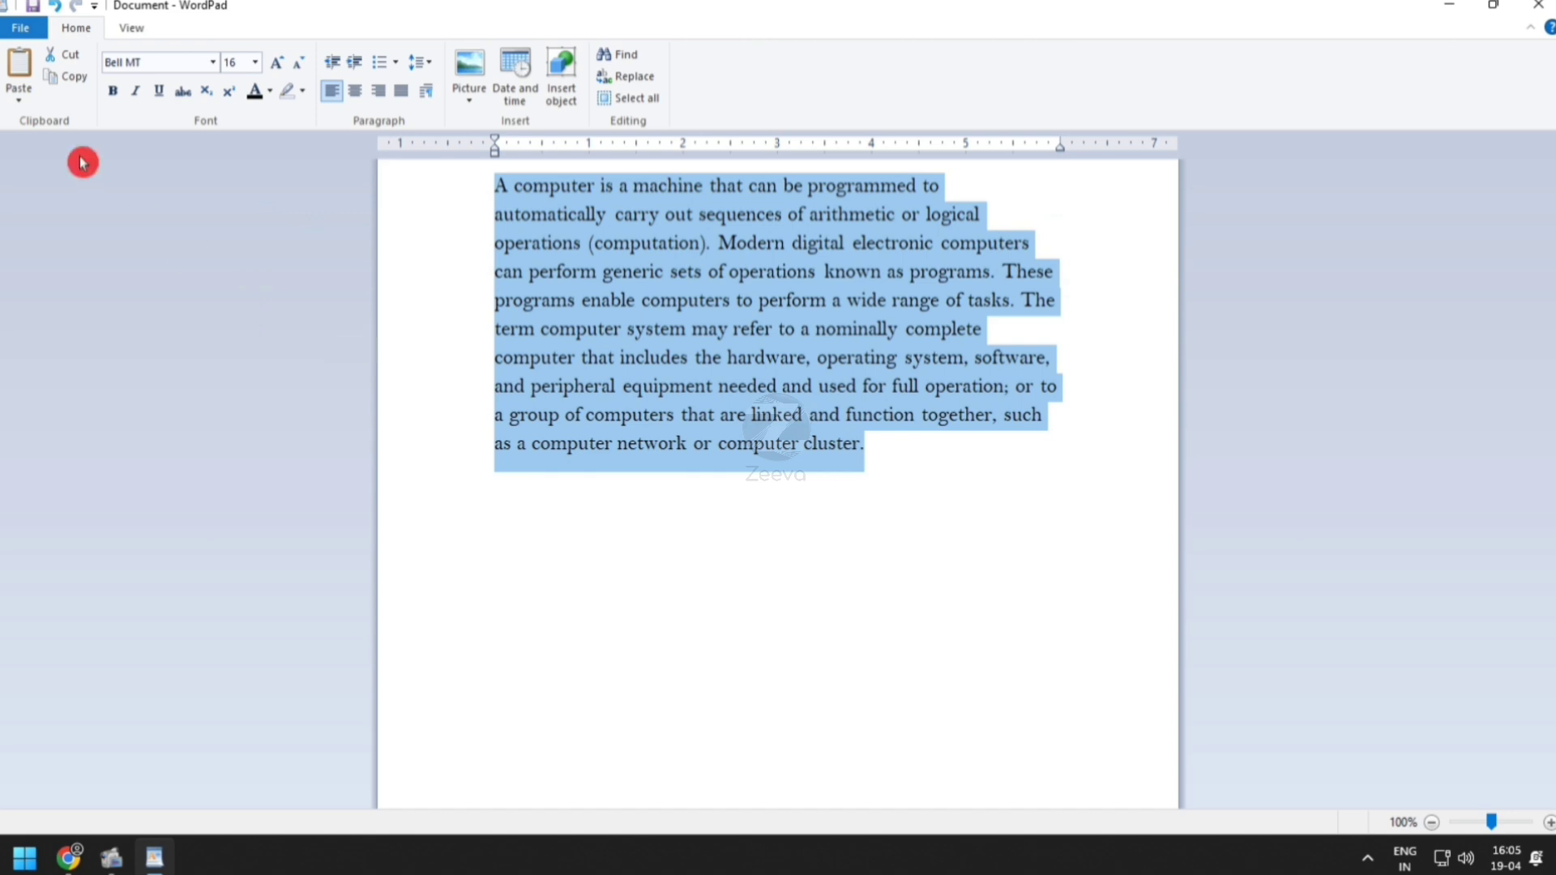
Try bold, italic and underline on the whole paragraph and remove all three again
left_click(118, 92)
left_click(136, 91)
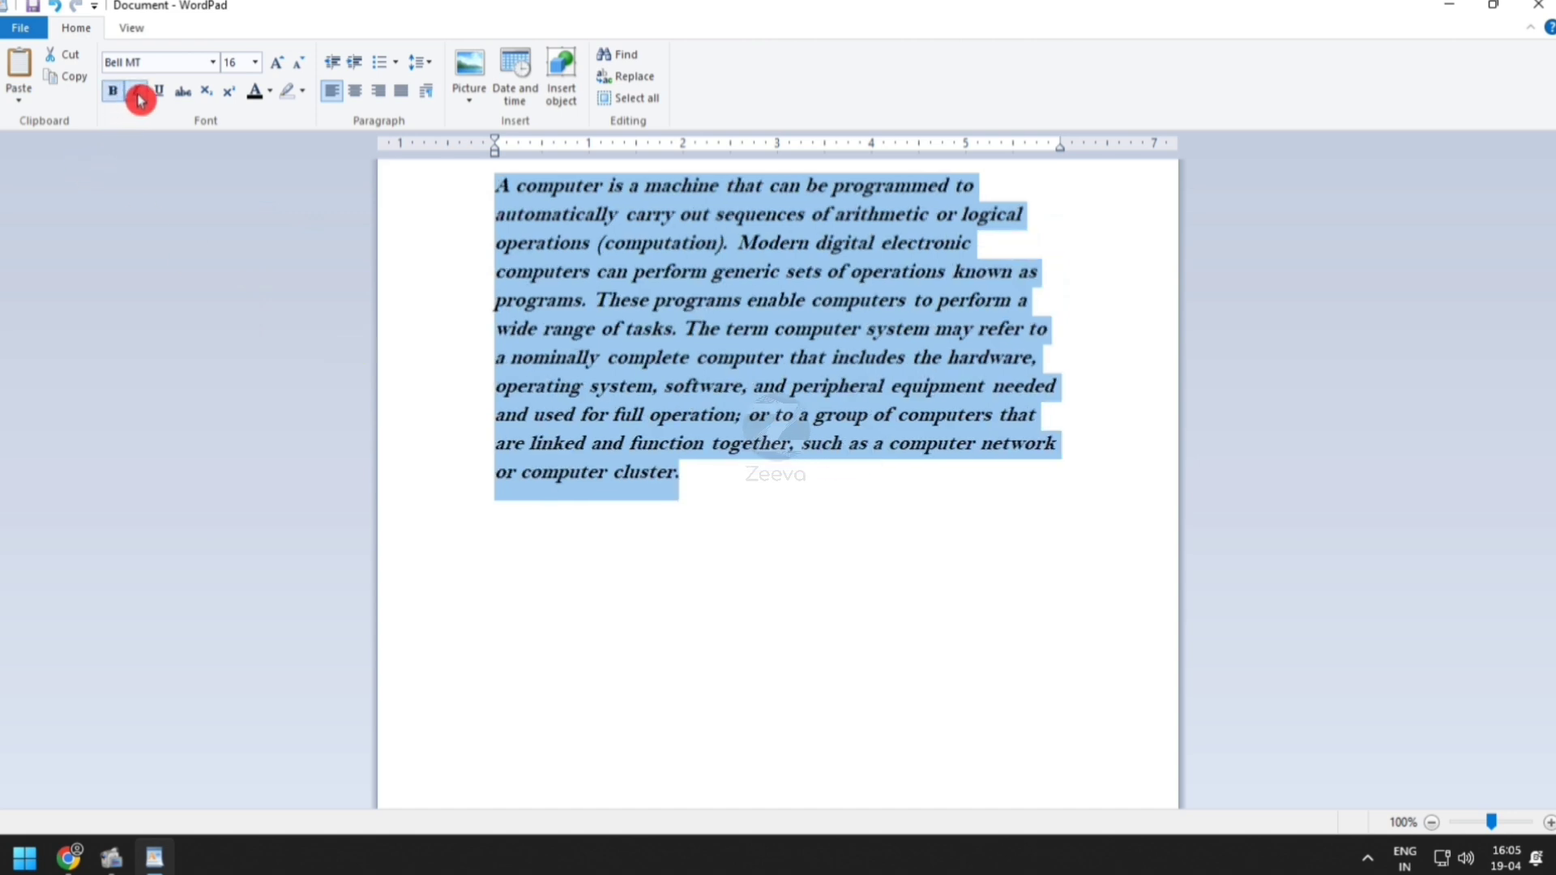
left_click(159, 89)
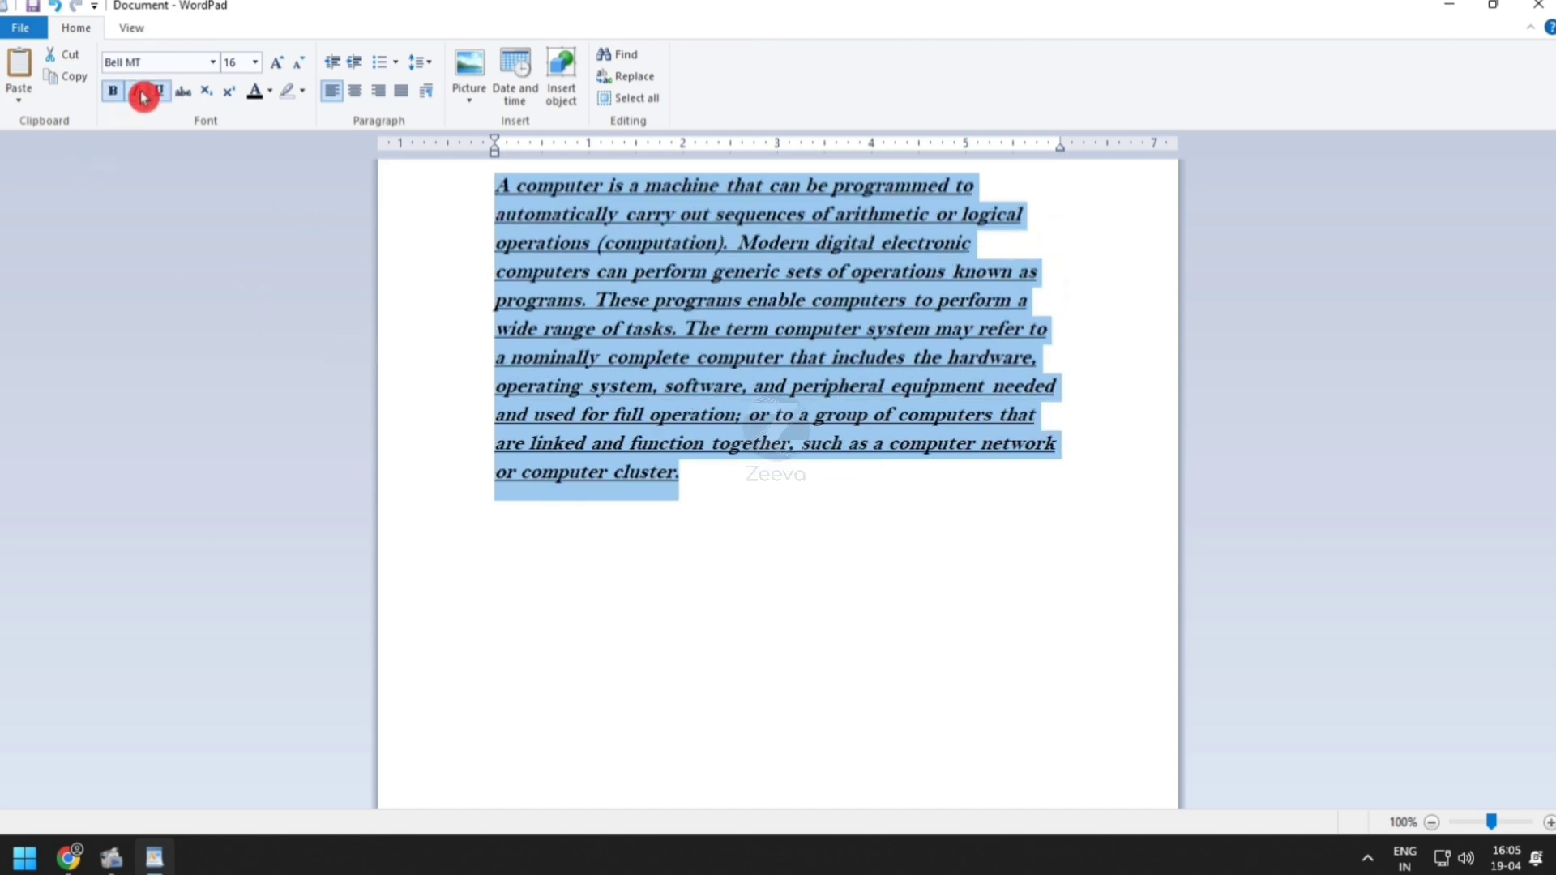
left_click(136, 91)
left_click(113, 91)
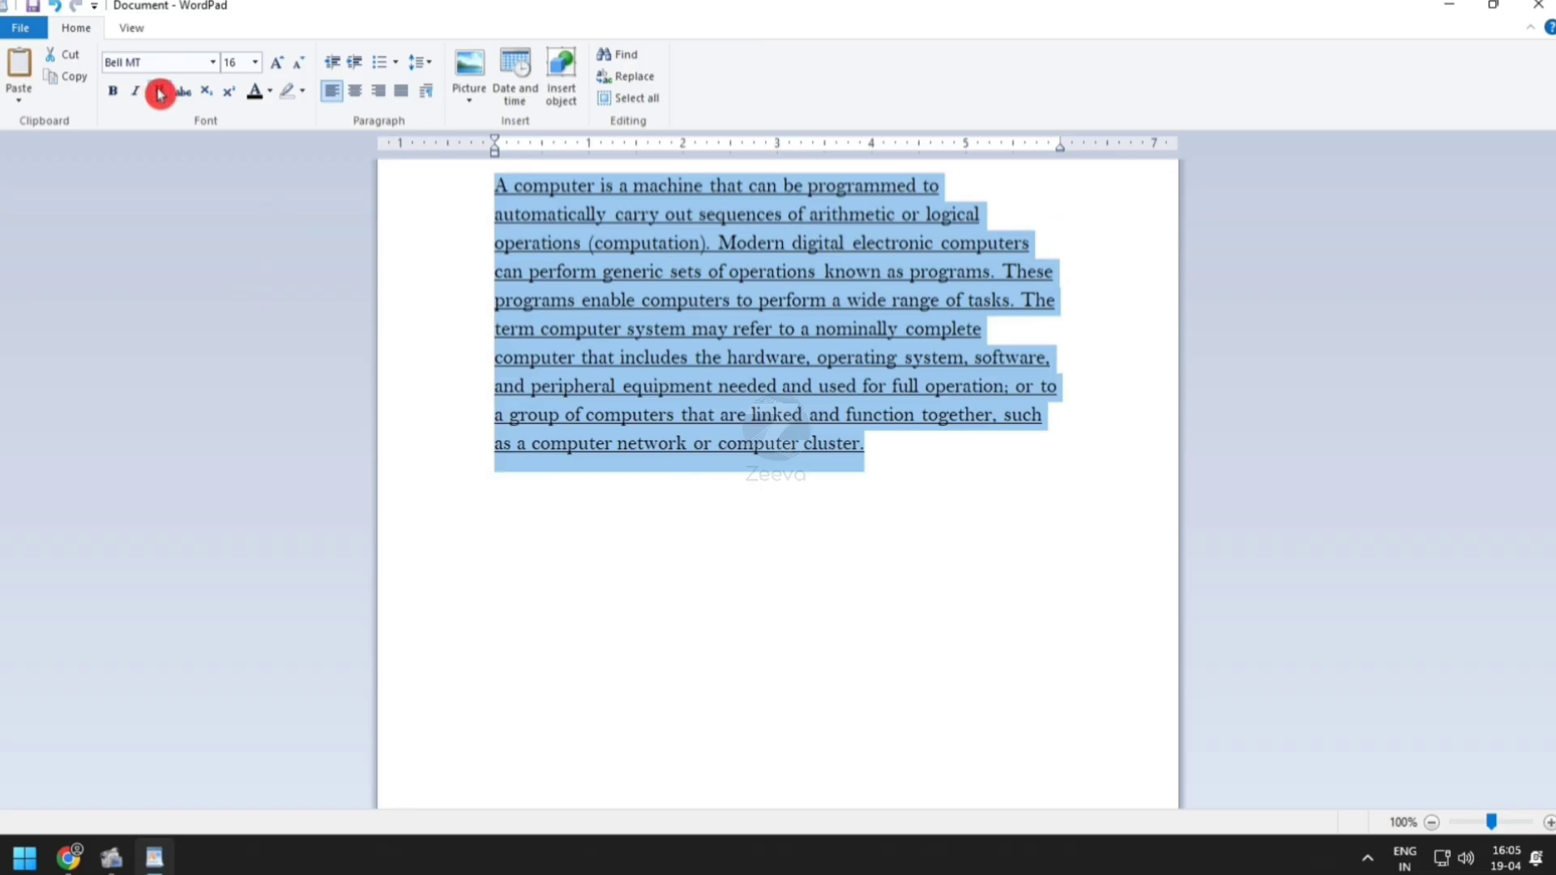
left_click(159, 90)
left_click(837, 471)
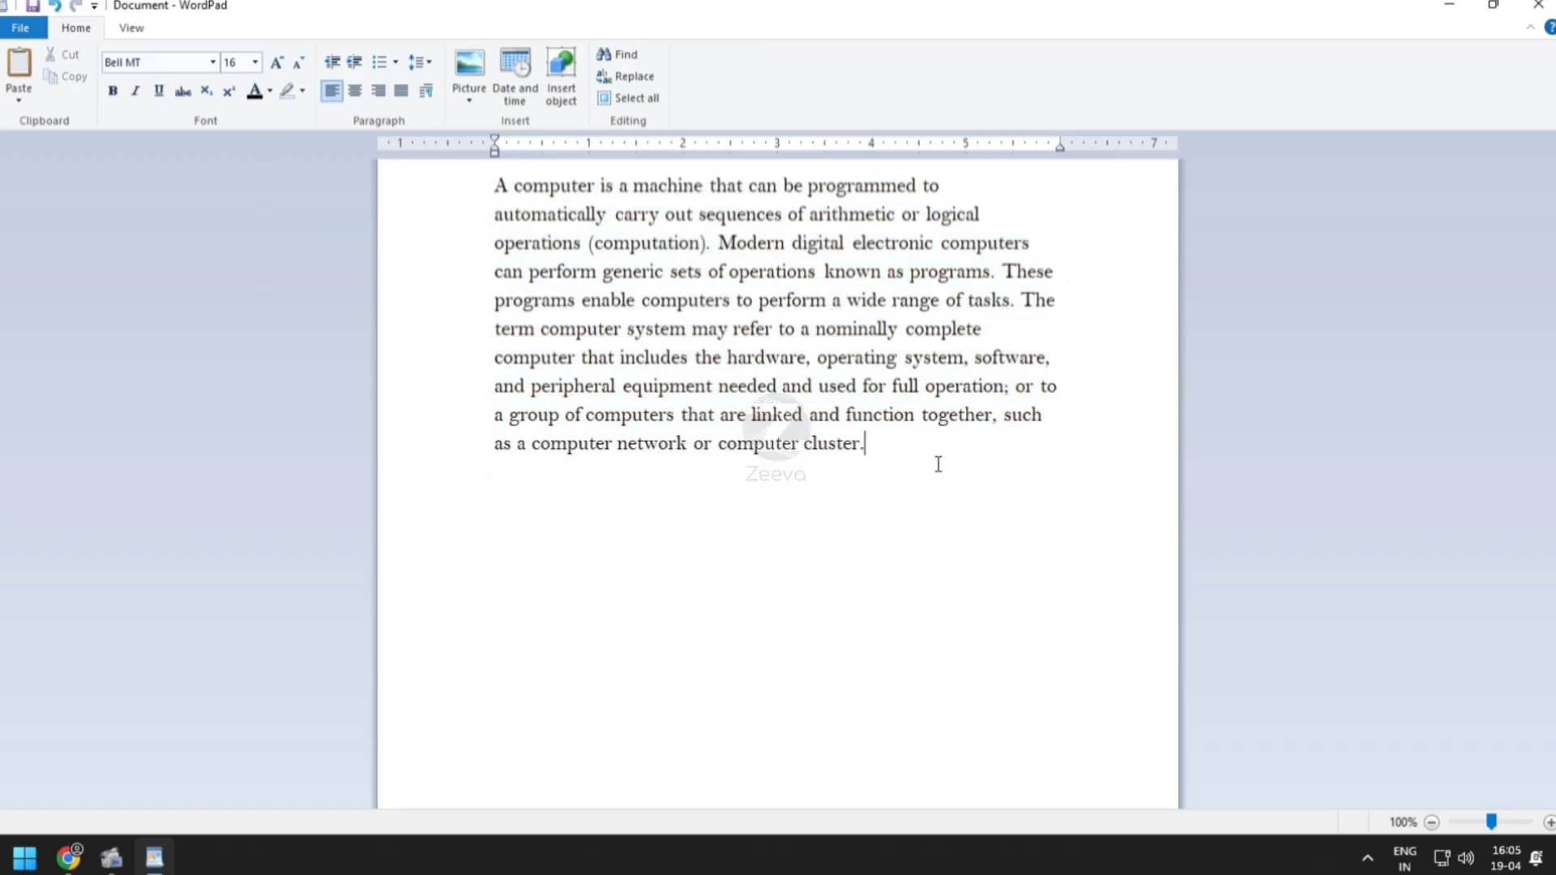
Make the paragraph's first line bold, its second line italic and its third line underlined
left_click(460, 199)
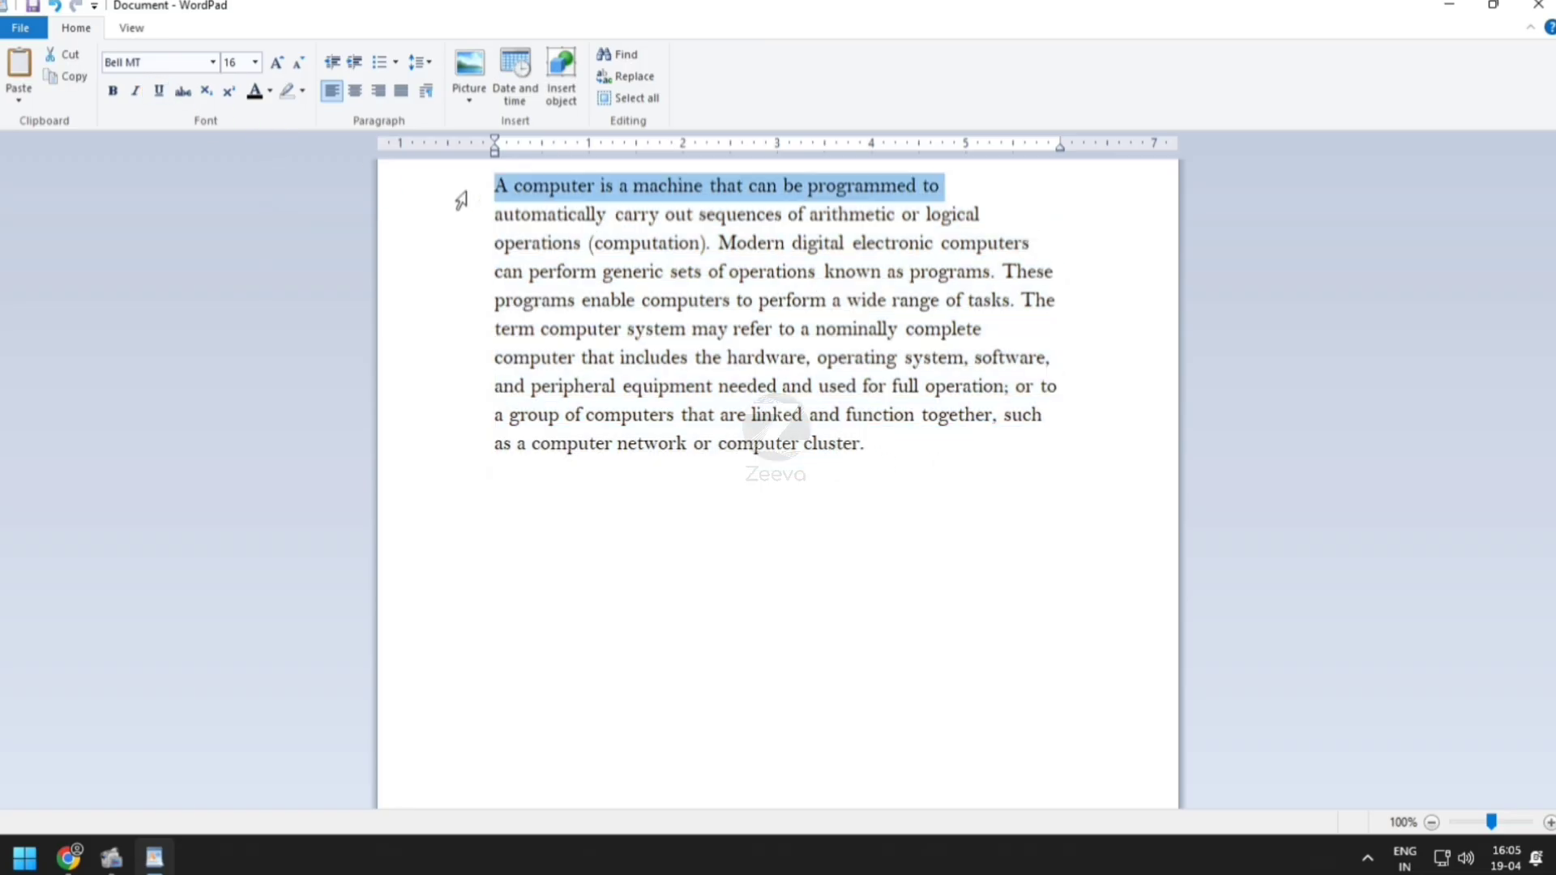
left_click(113, 90)
left_click(451, 224)
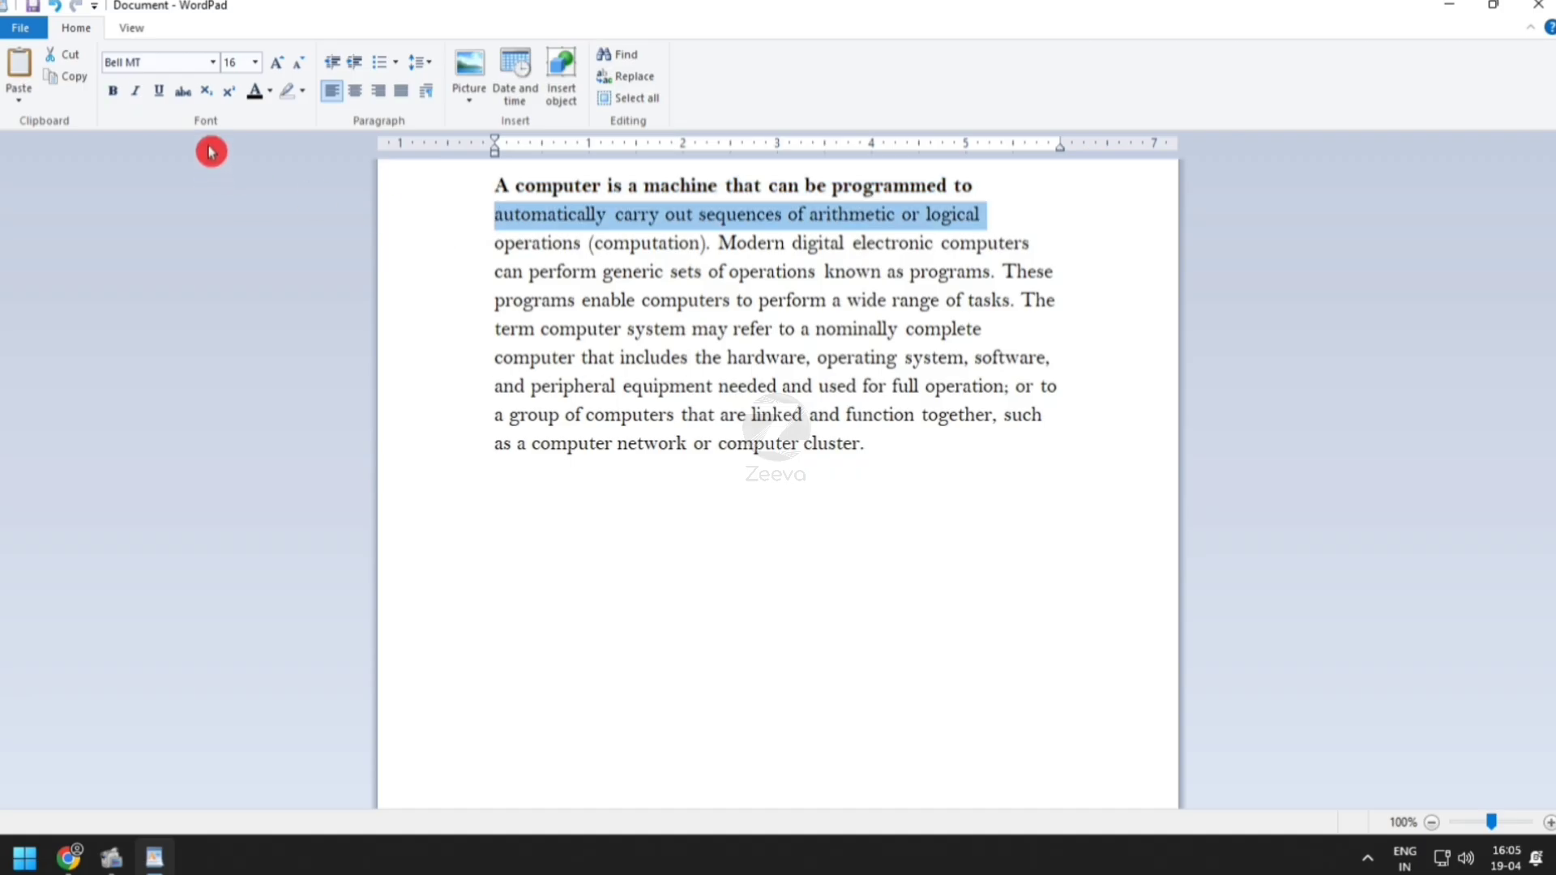
left_click(136, 91)
left_click(446, 248)
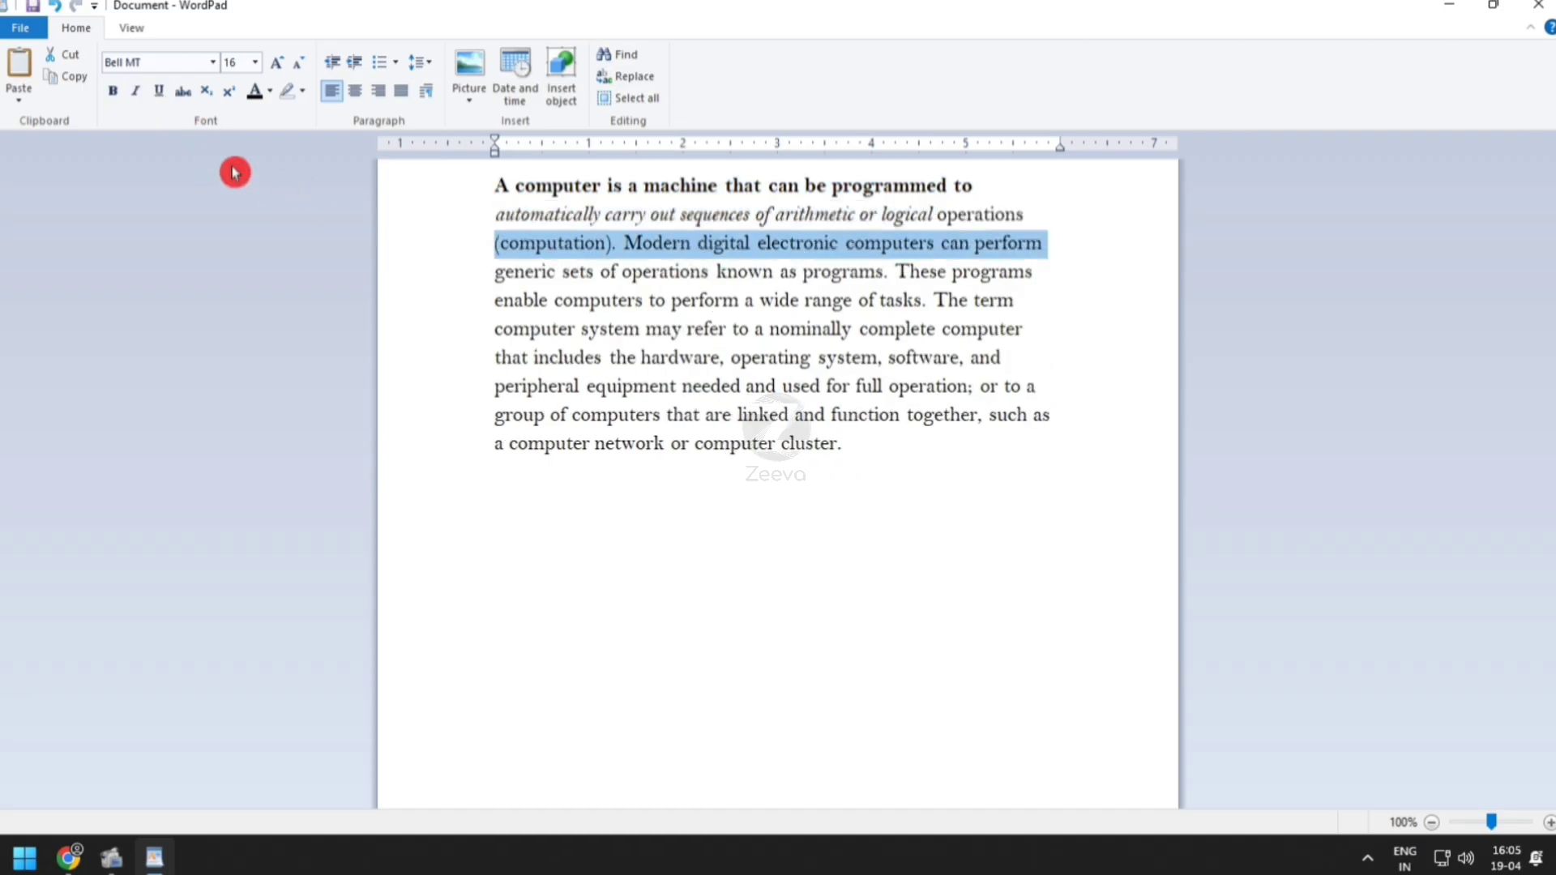
left_click(159, 90)
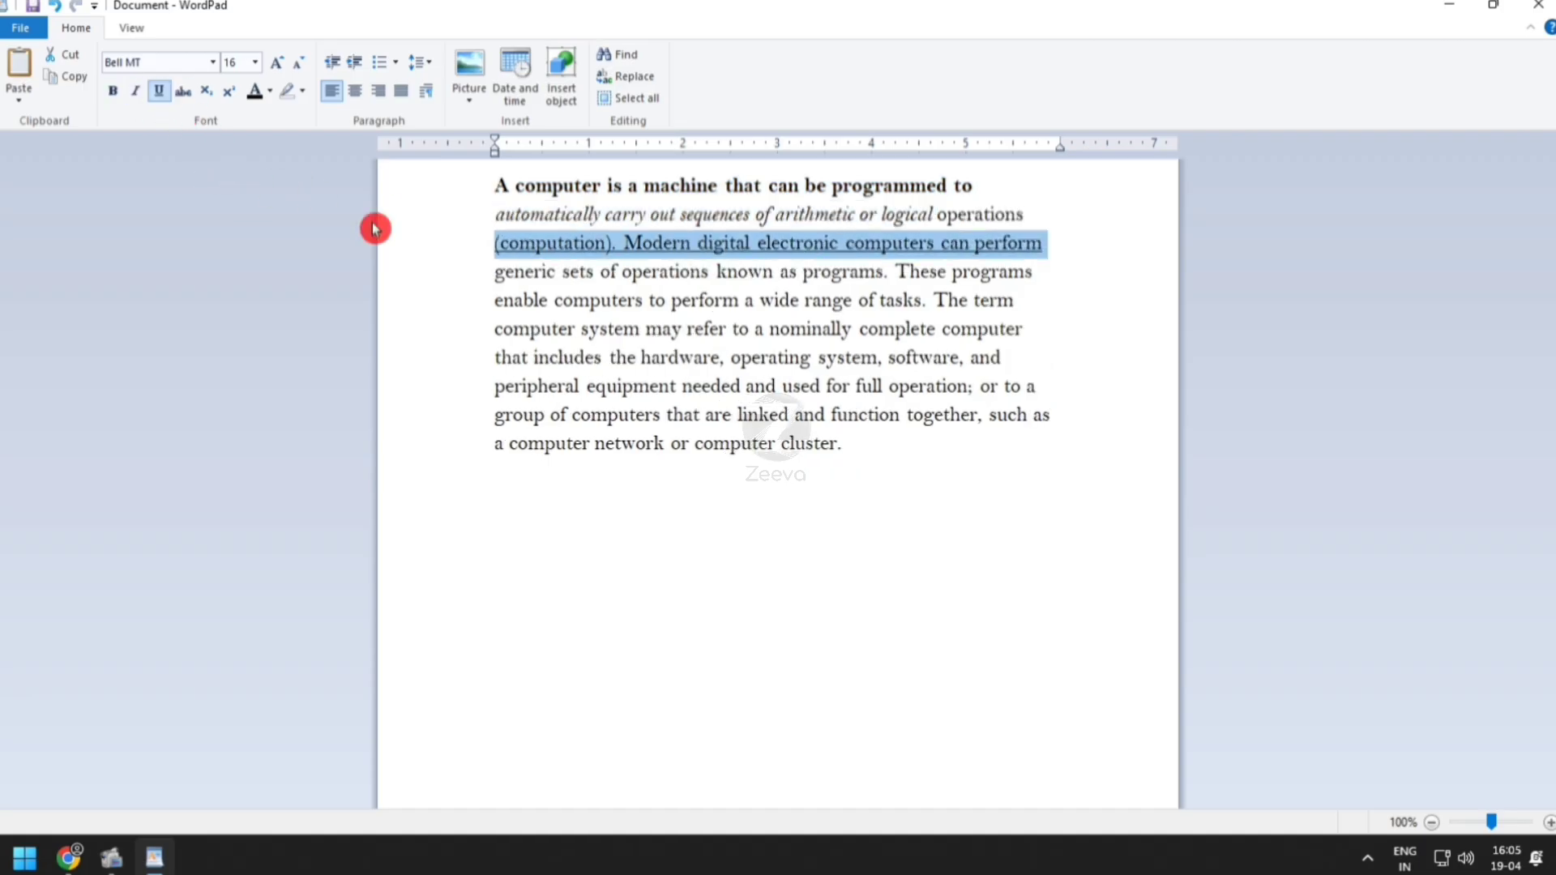
left_click(941, 494)
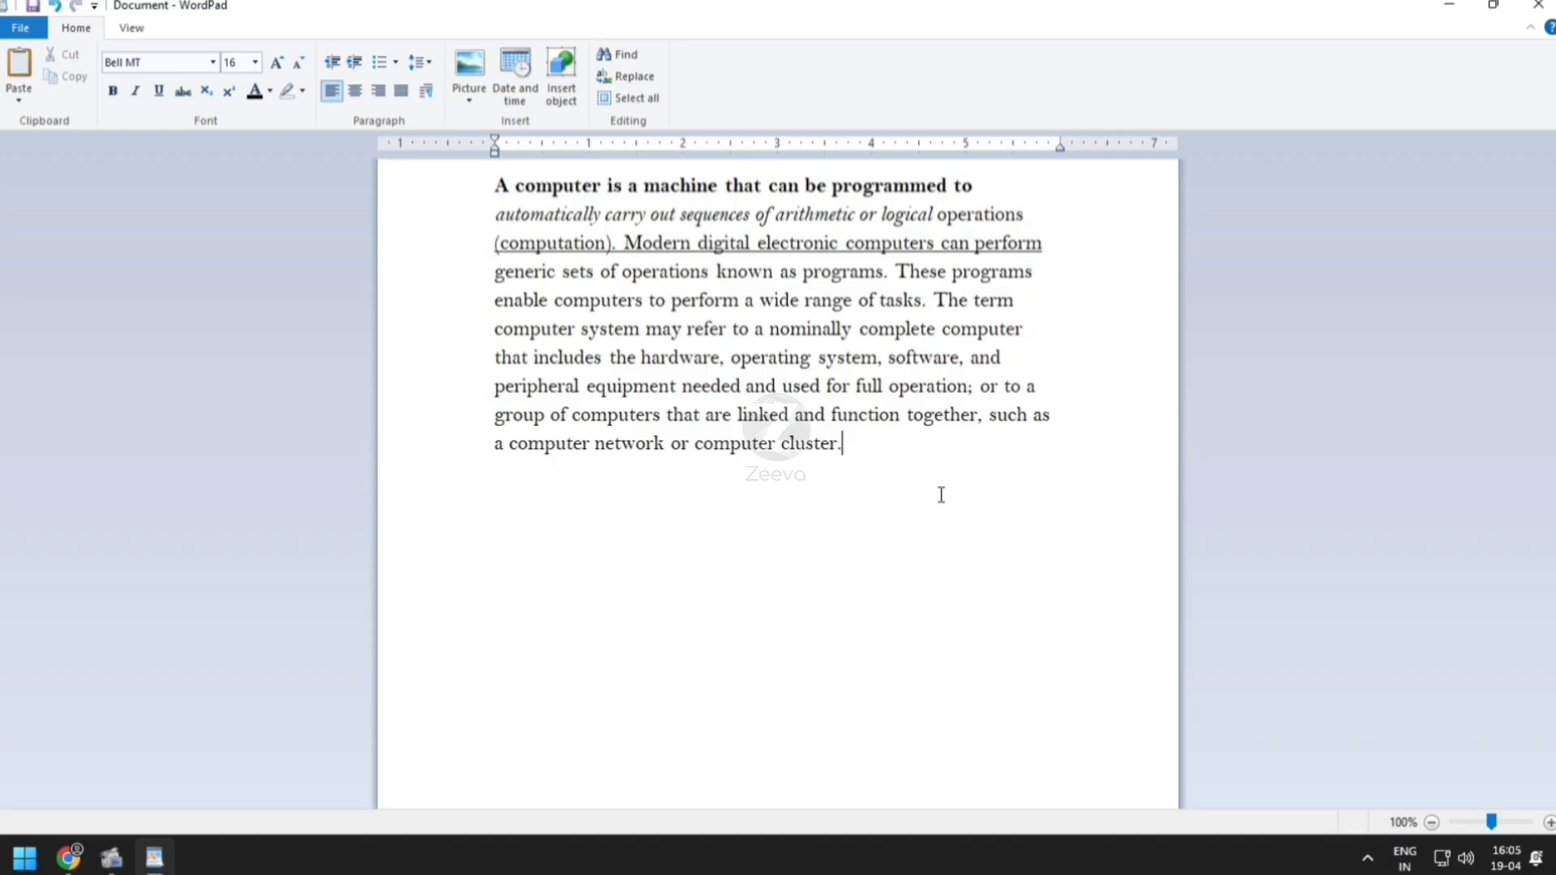
Colour the text of the fourth line red, the fifth line blue and the sixth line green
left_click_drag(941, 494, 511, 282)
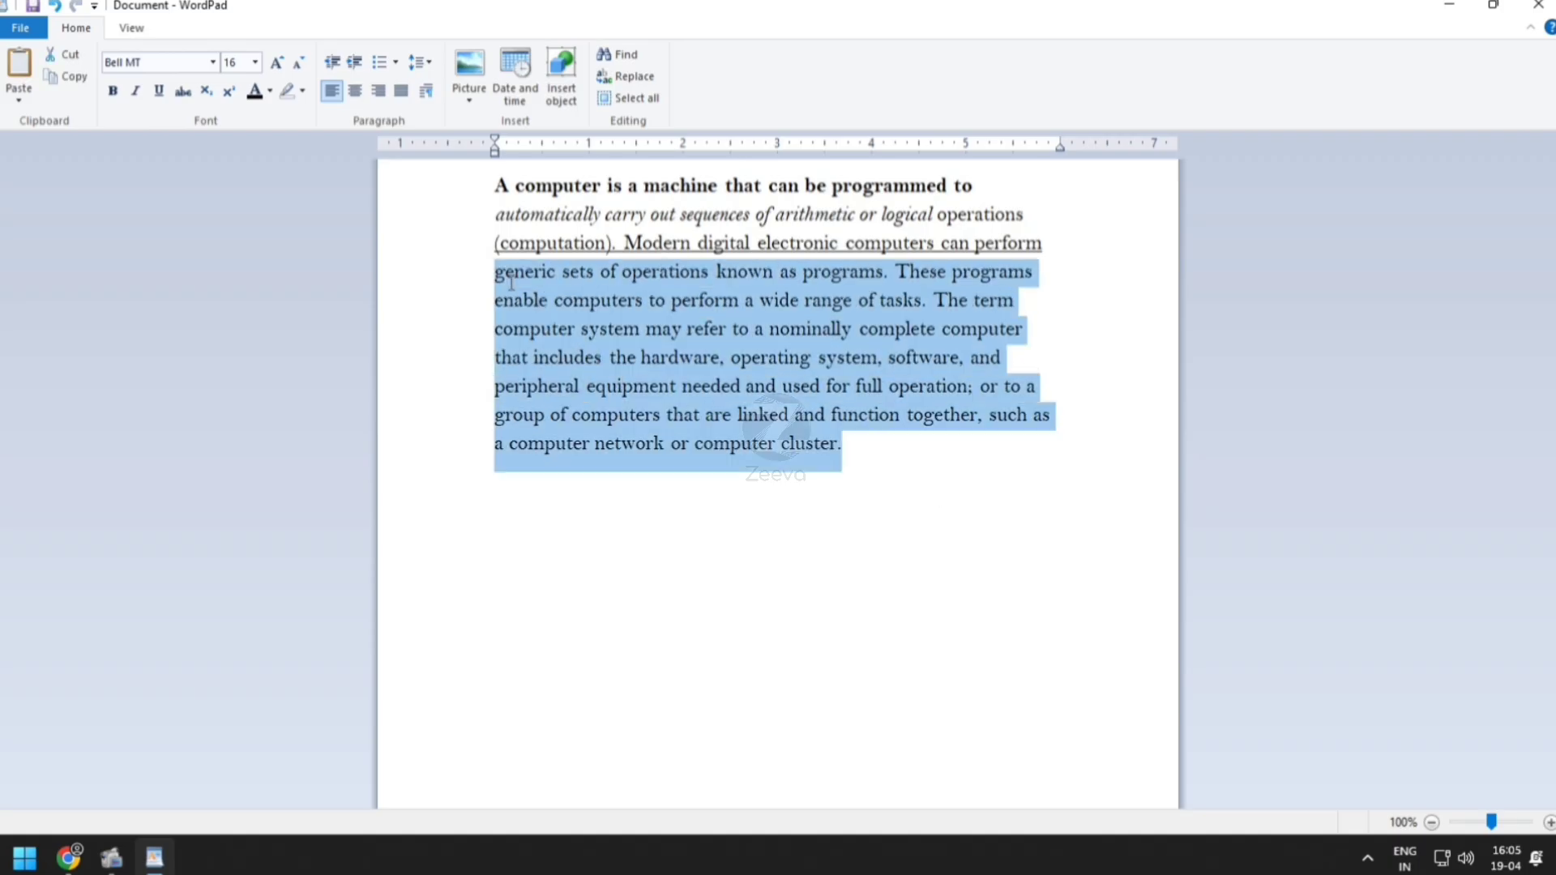
left_click(466, 282)
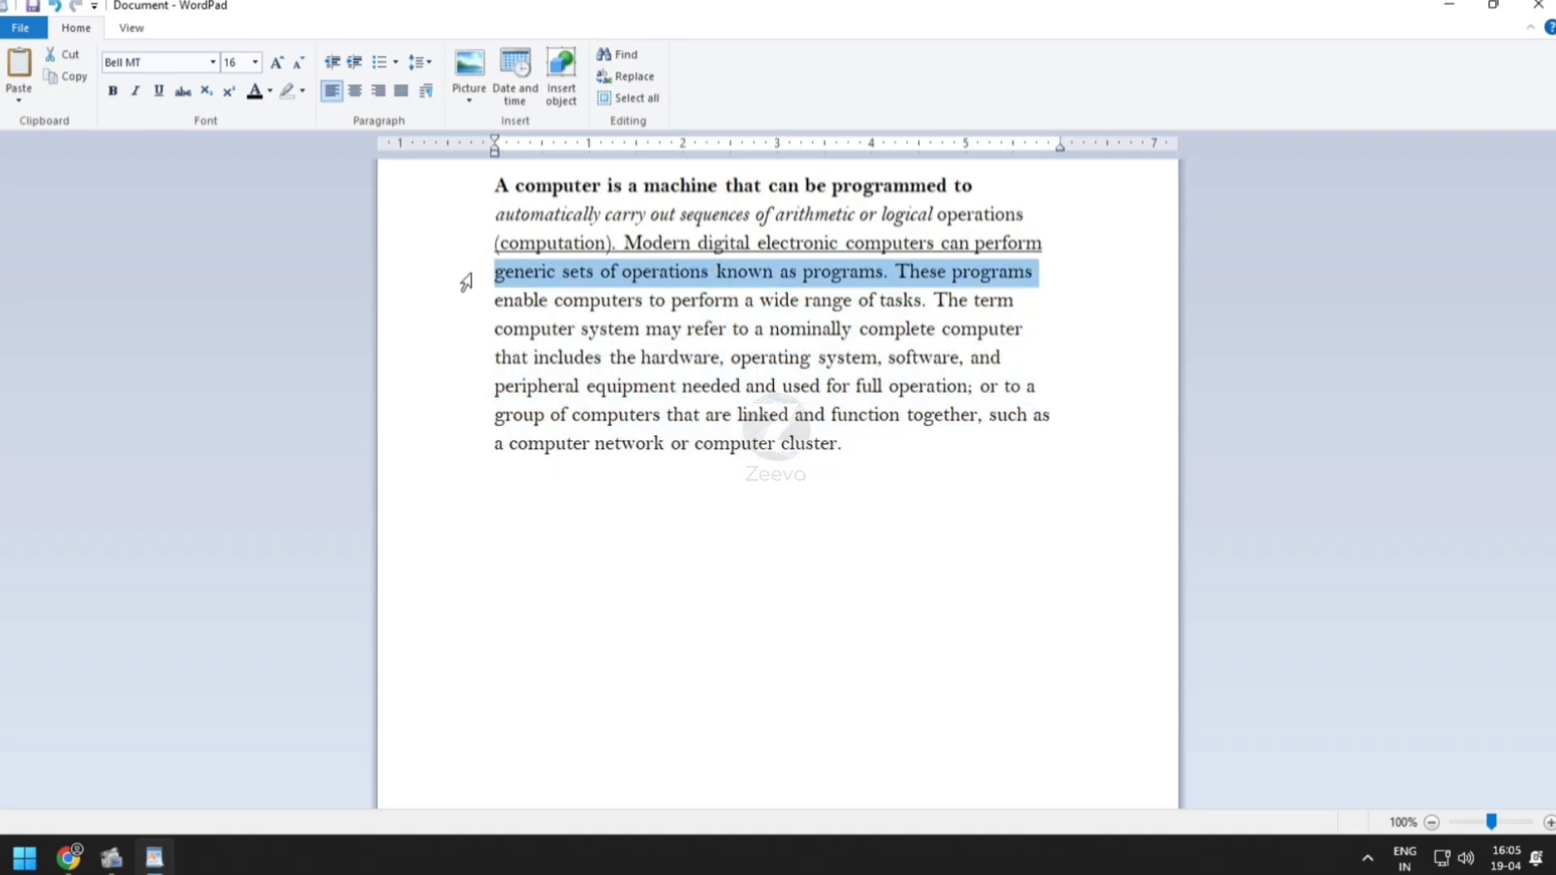
left_click(270, 91)
left_click(276, 144)
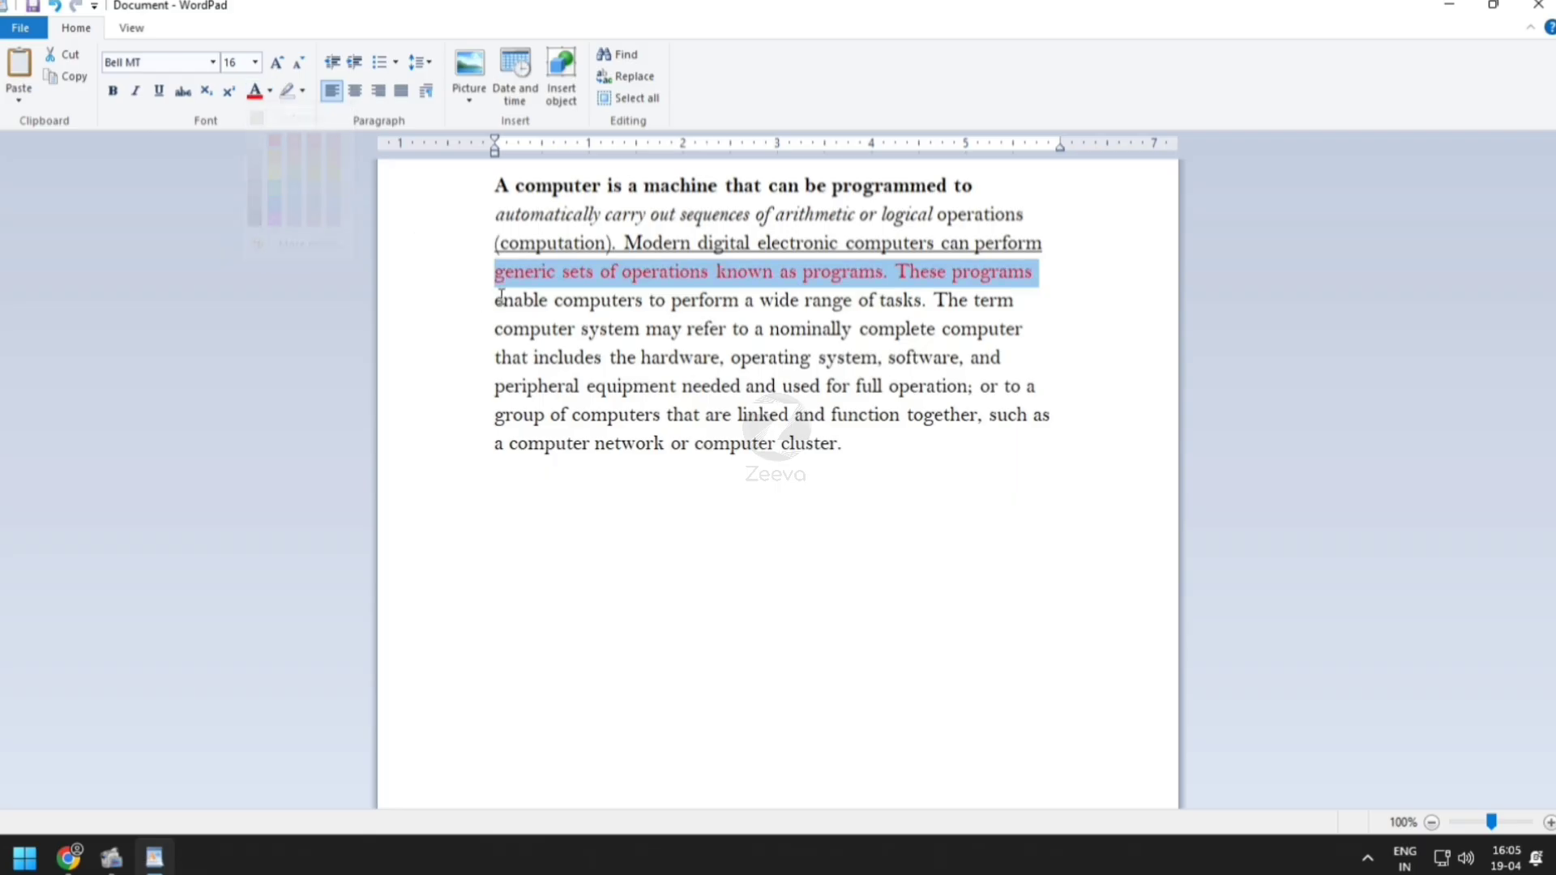
left_click(460, 312)
left_click(270, 92)
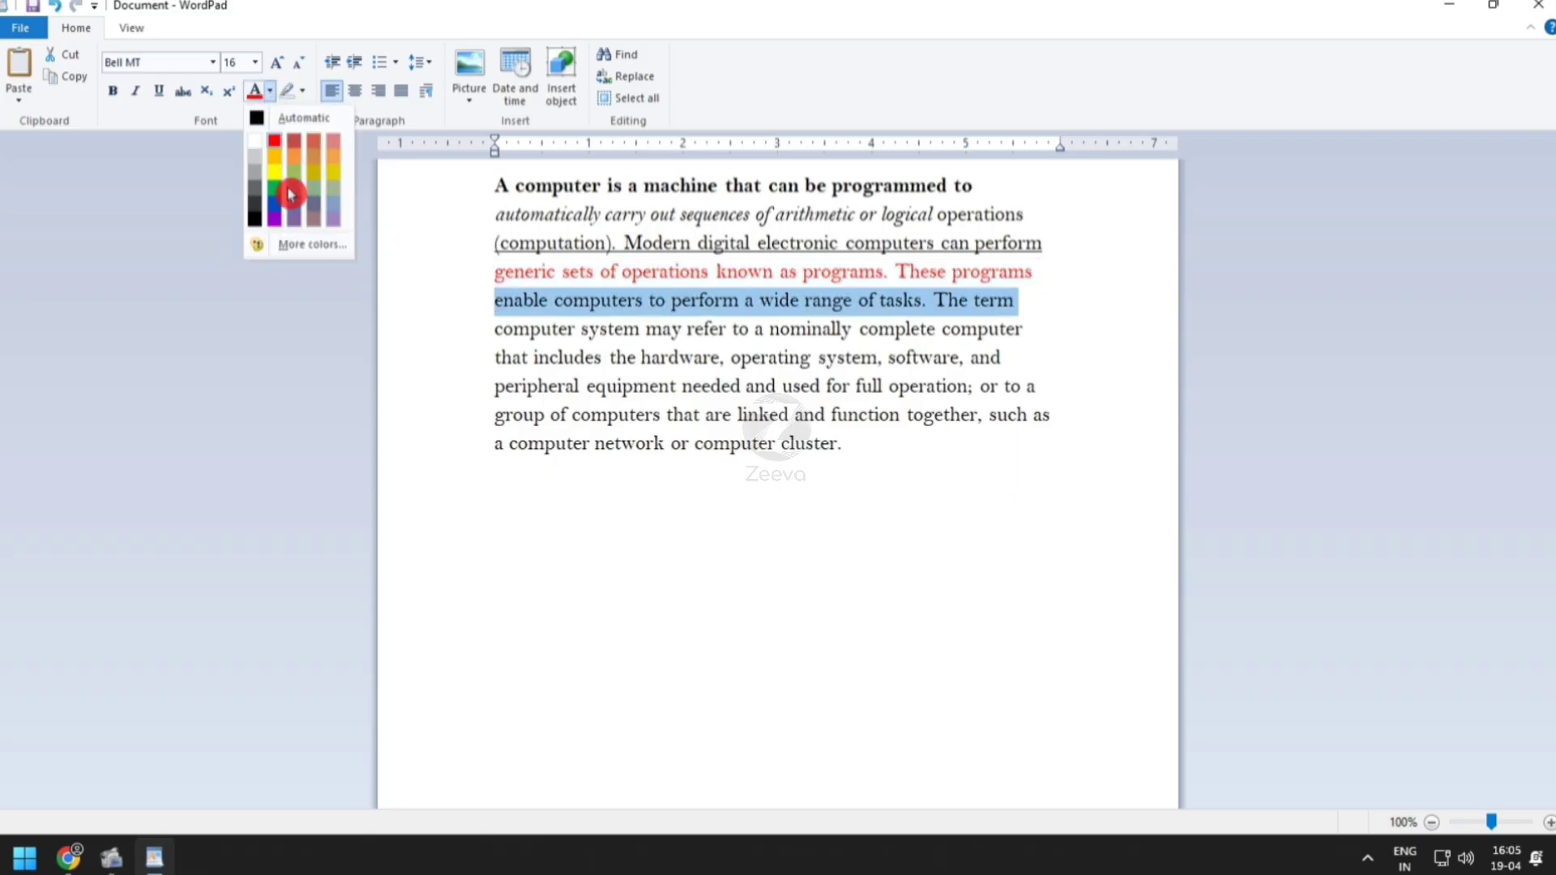
left_click(274, 213)
left_click(472, 339)
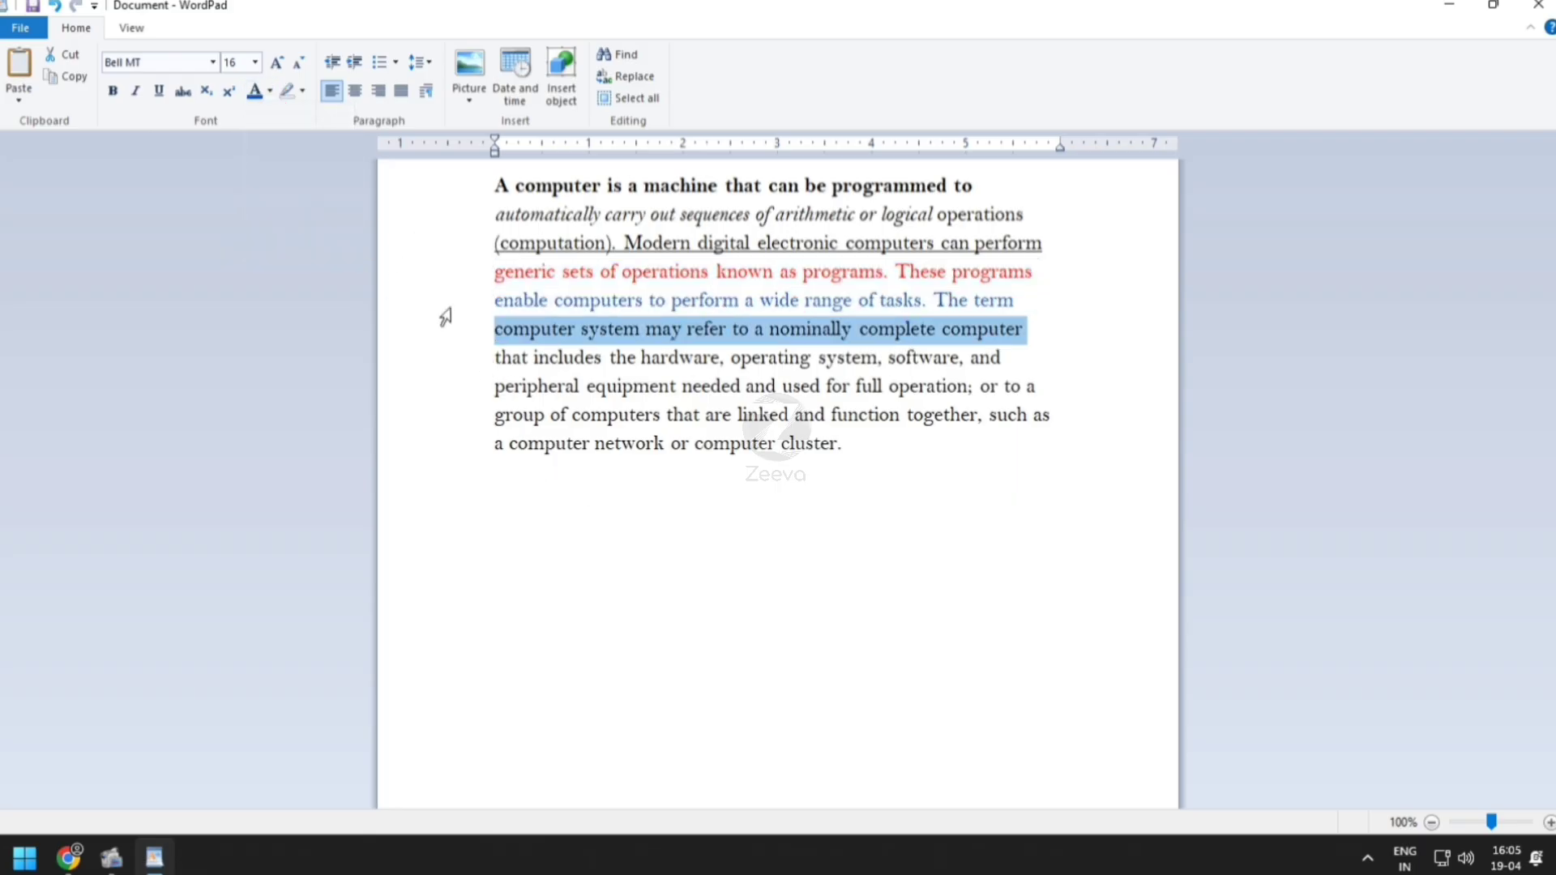
left_click(270, 91)
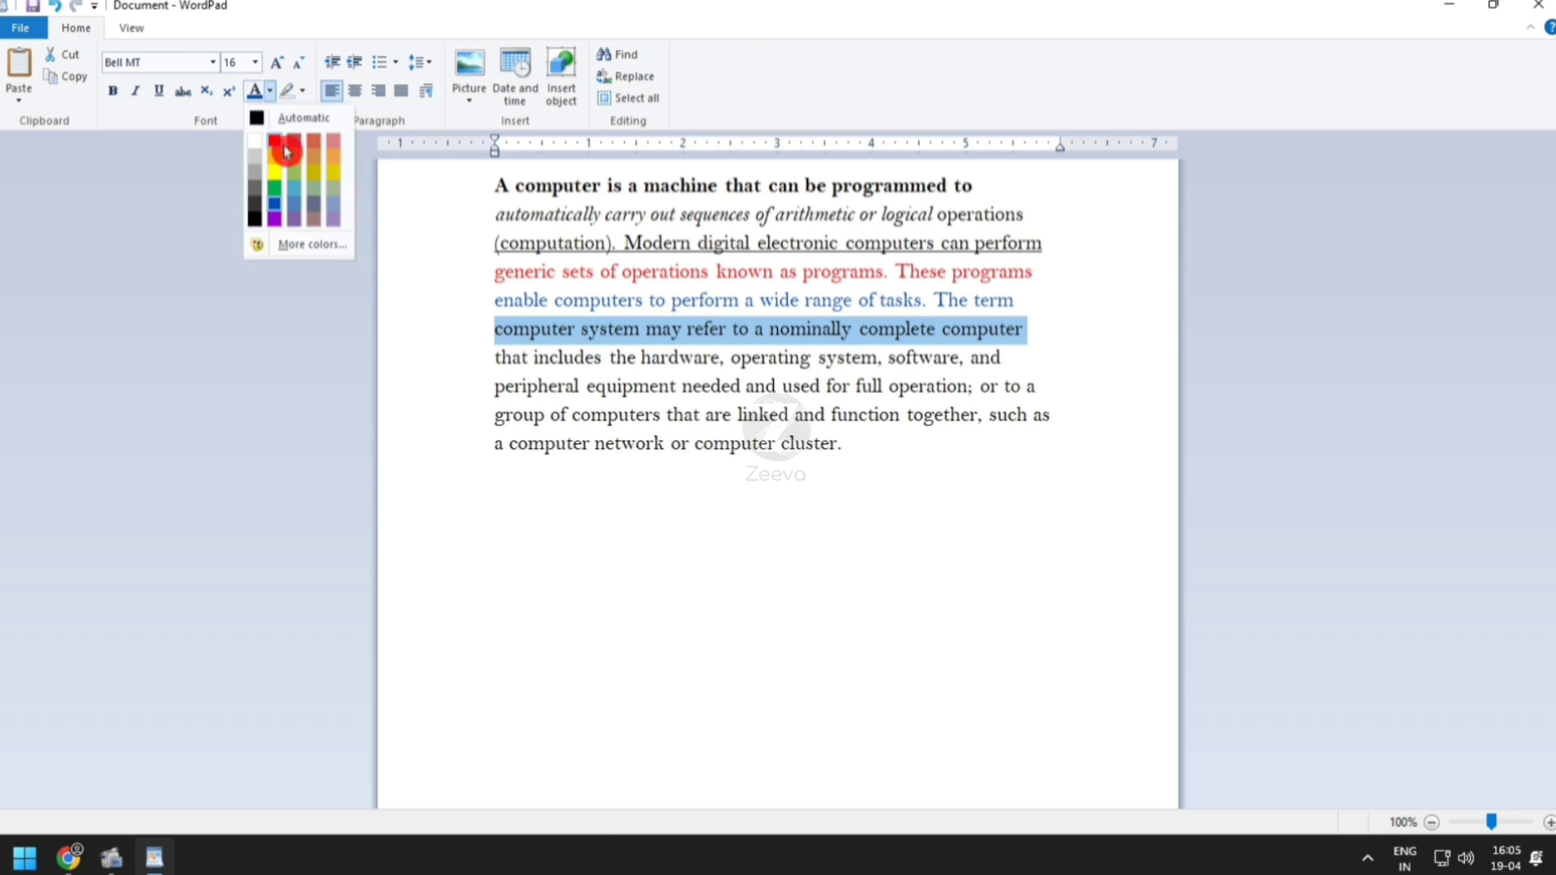
left_click(281, 199)
left_click(544, 444)
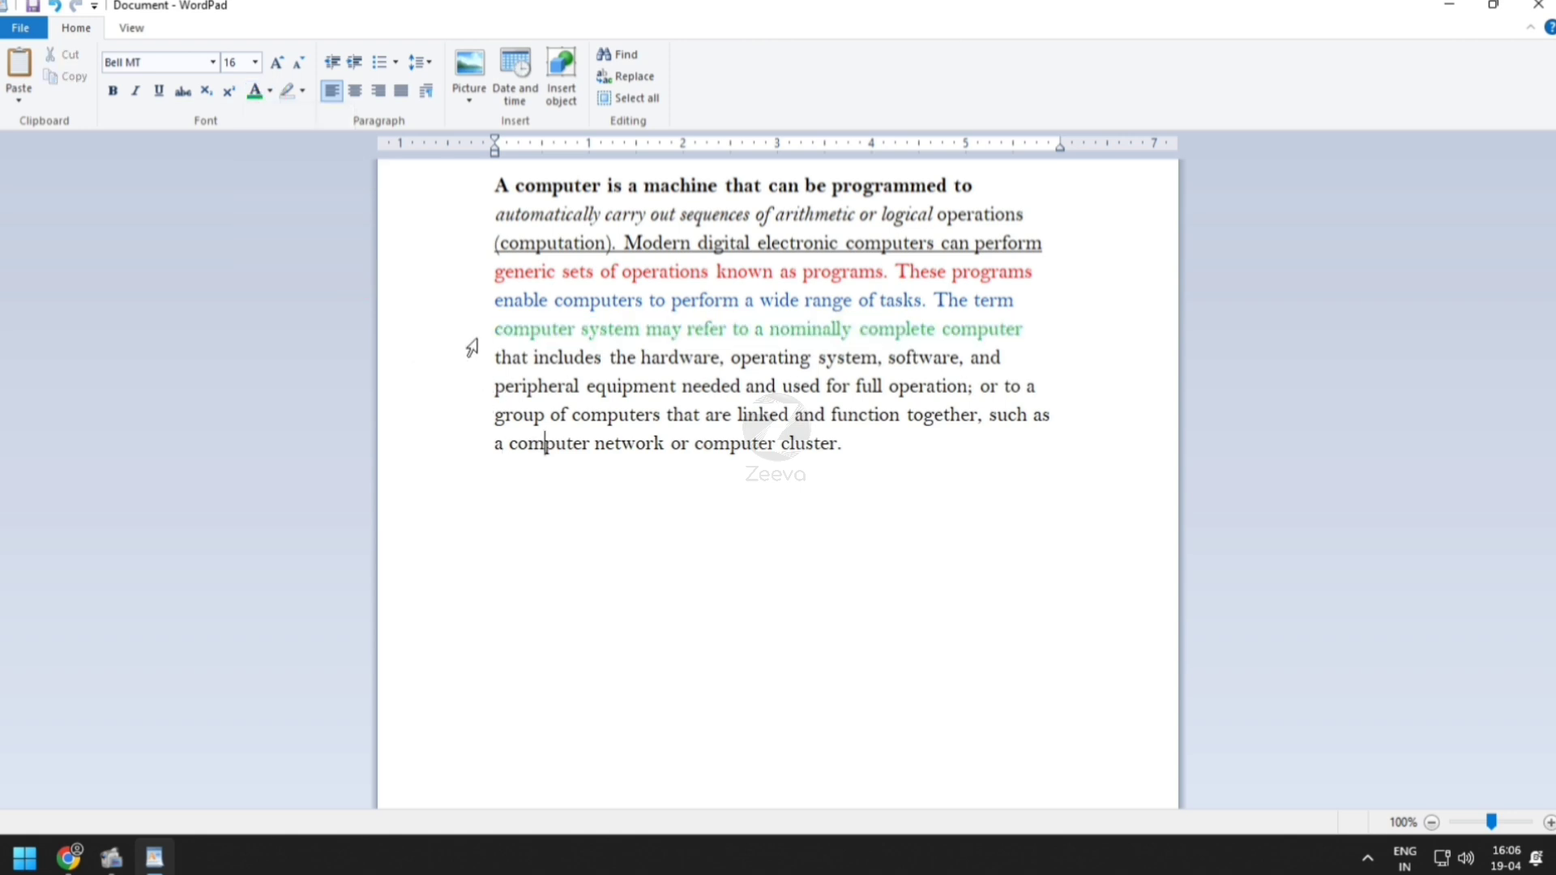
Highlight the seventh line, starting "that includes the hardware", in yellow and colour its text red
left_click(466, 363)
left_click(302, 91)
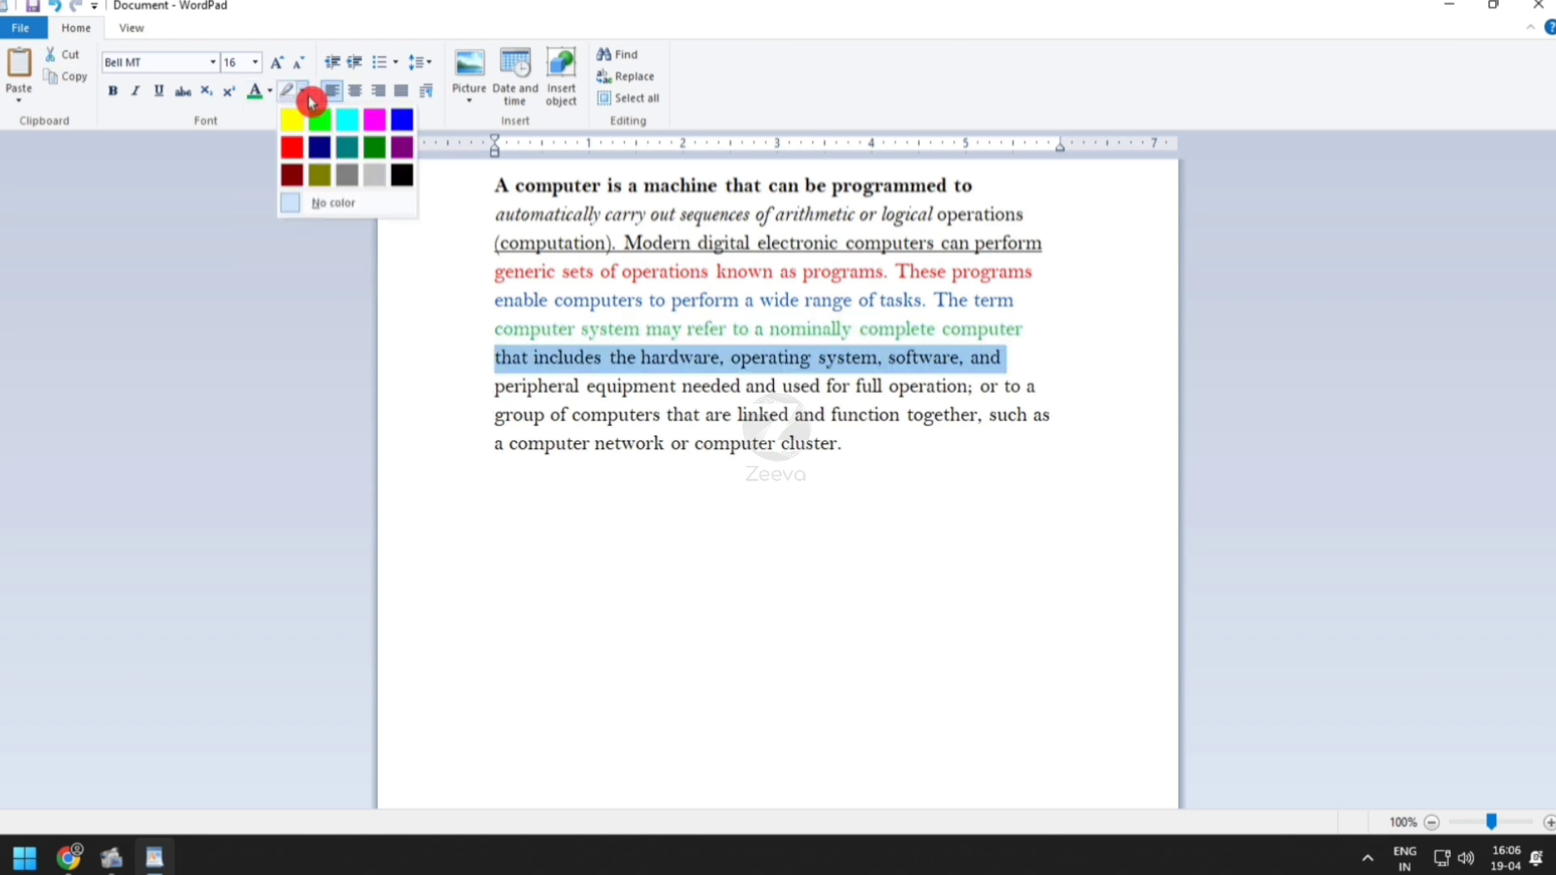
left_click(319, 120)
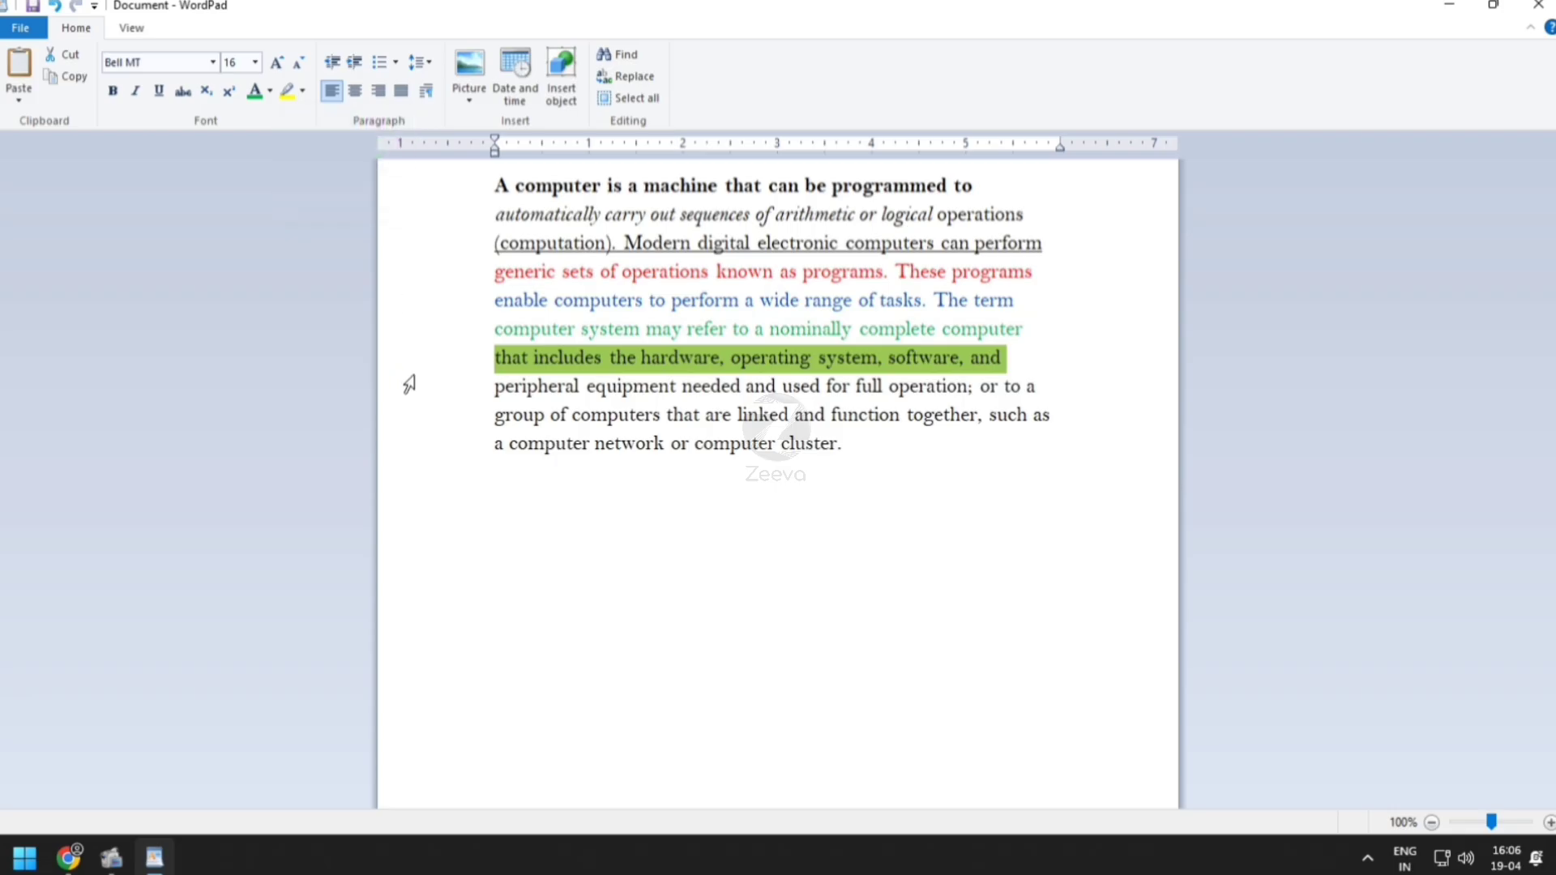
left_click(270, 90)
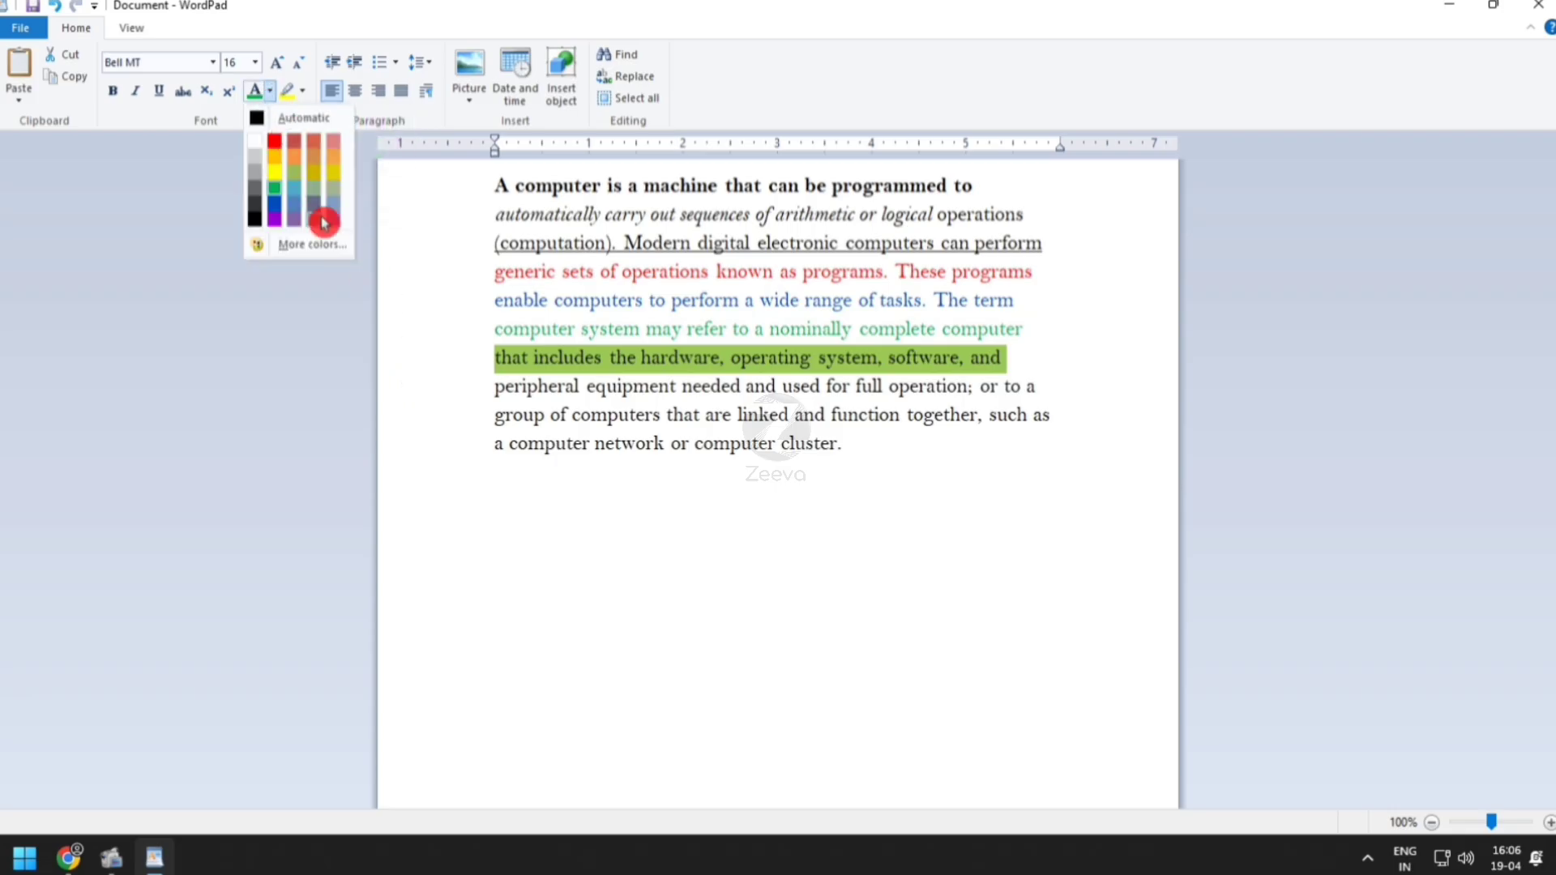
left_click(275, 143)
left_click(959, 517)
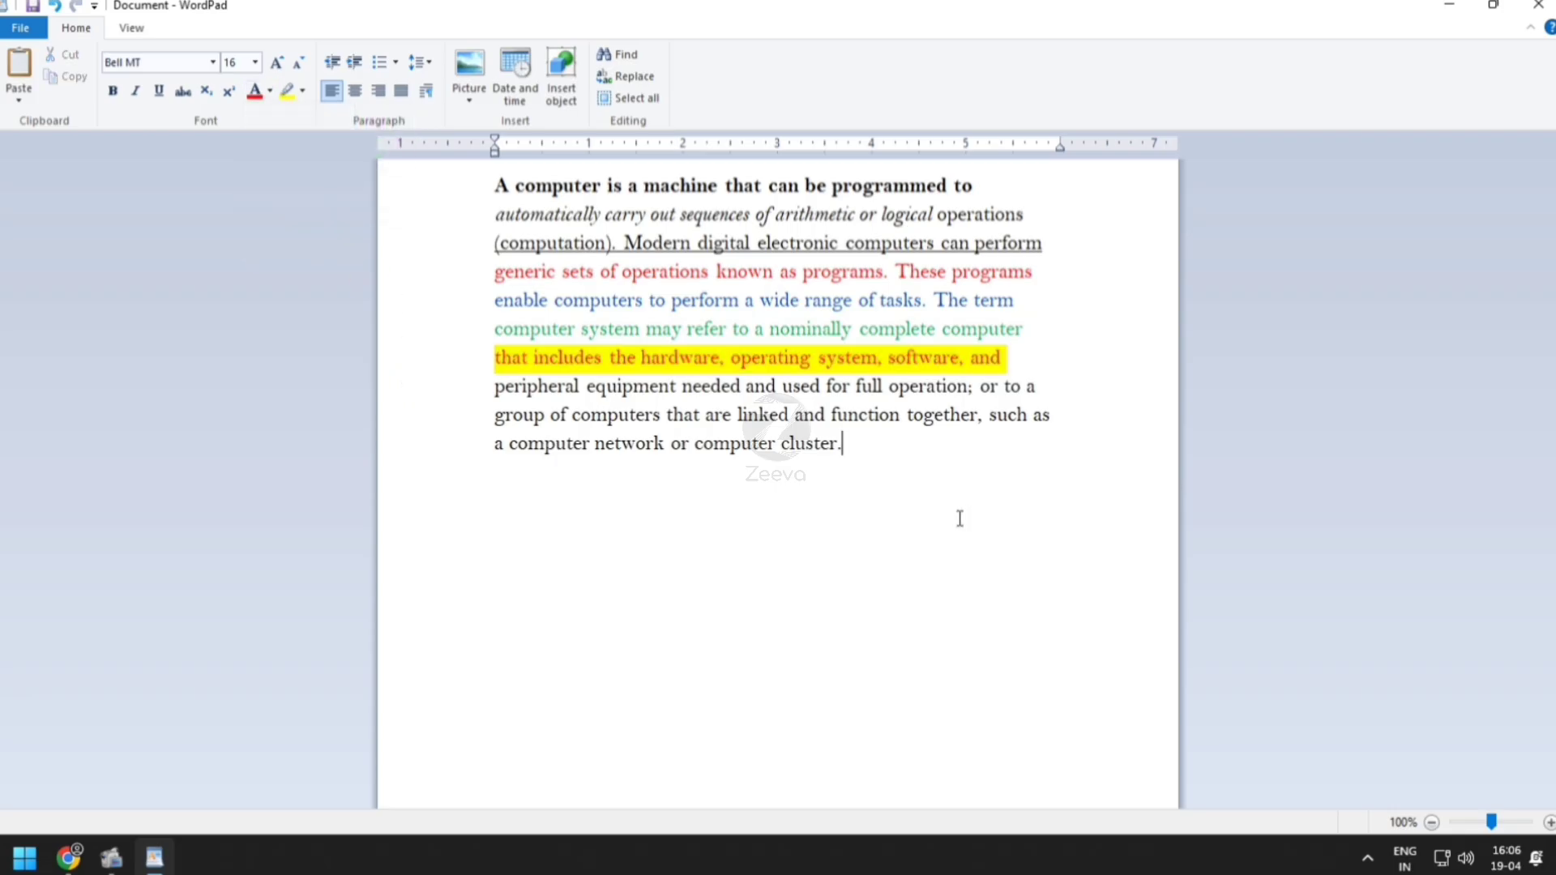
Highlight the eighth line, starting "peripheral equipment", in cyan and colour its text orange
left_click(461, 395)
left_click(302, 91)
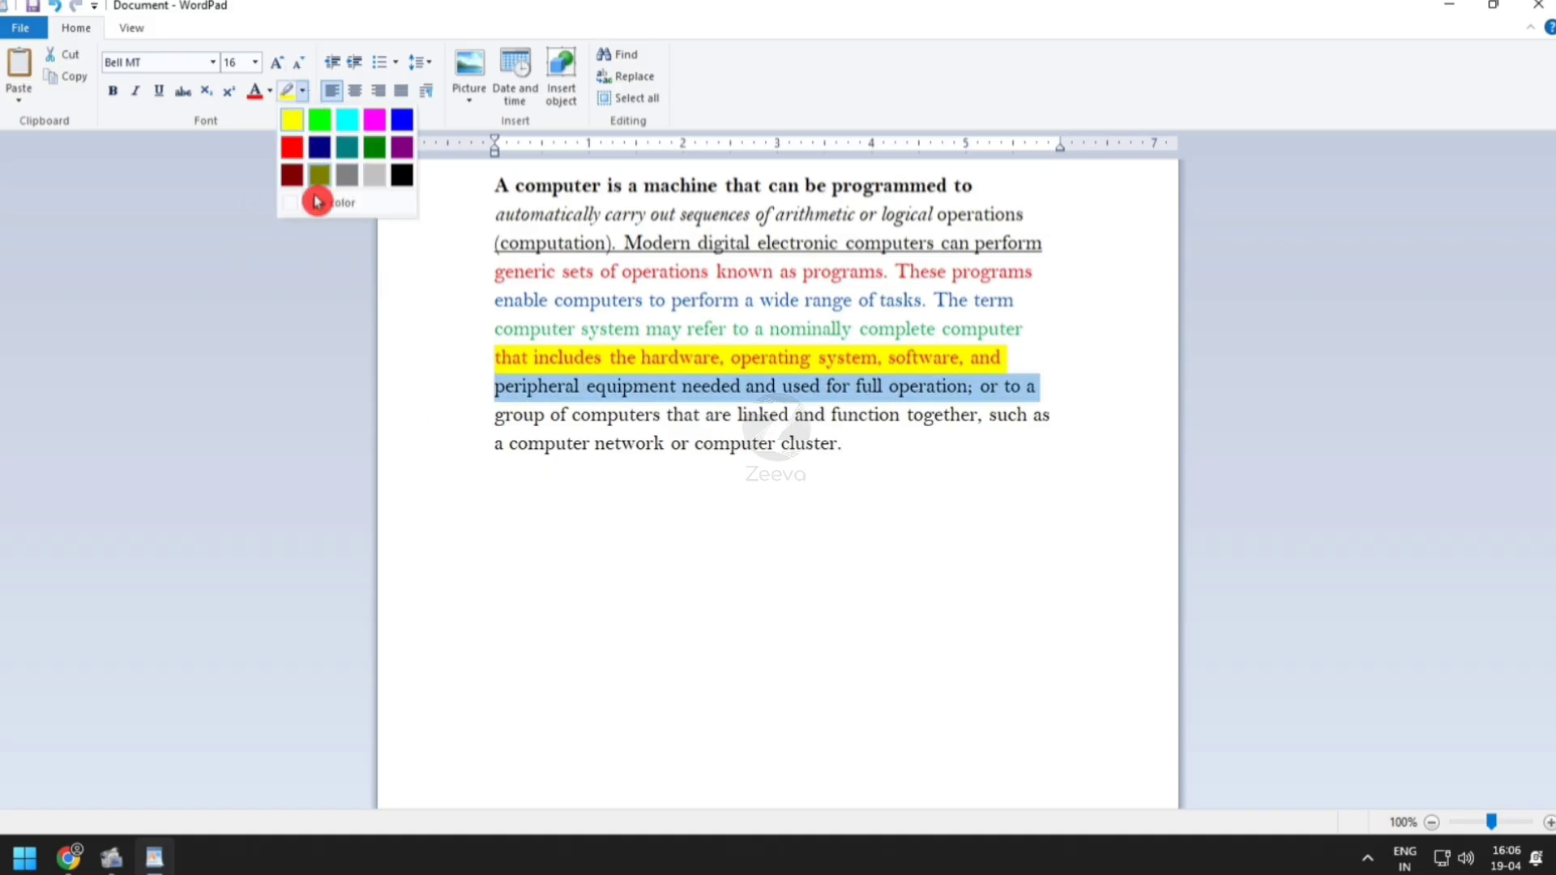
left_click(374, 144)
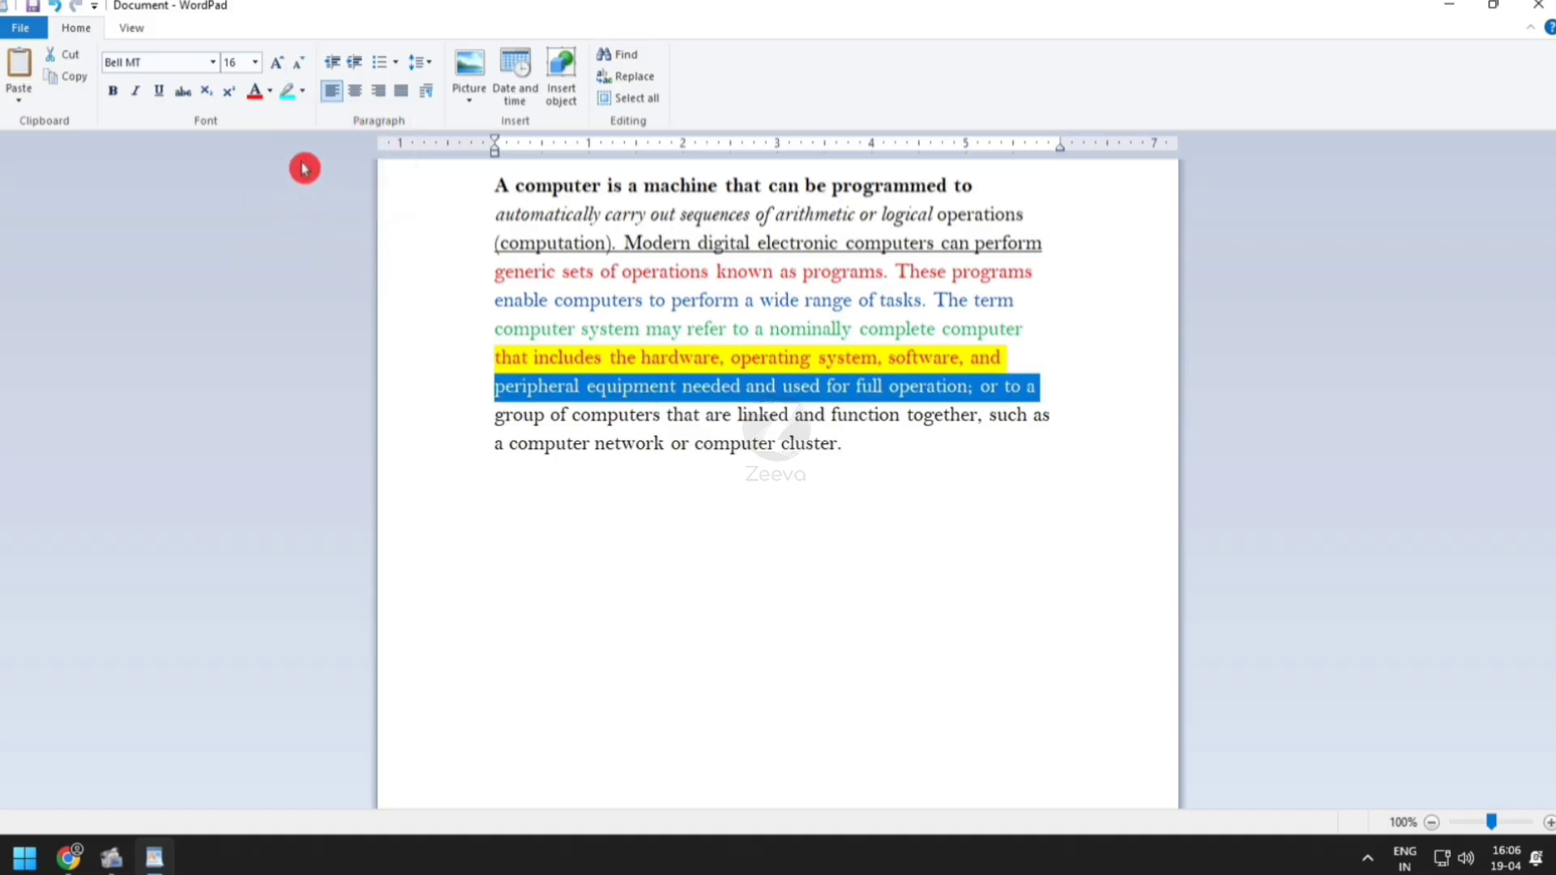
left_click(271, 92)
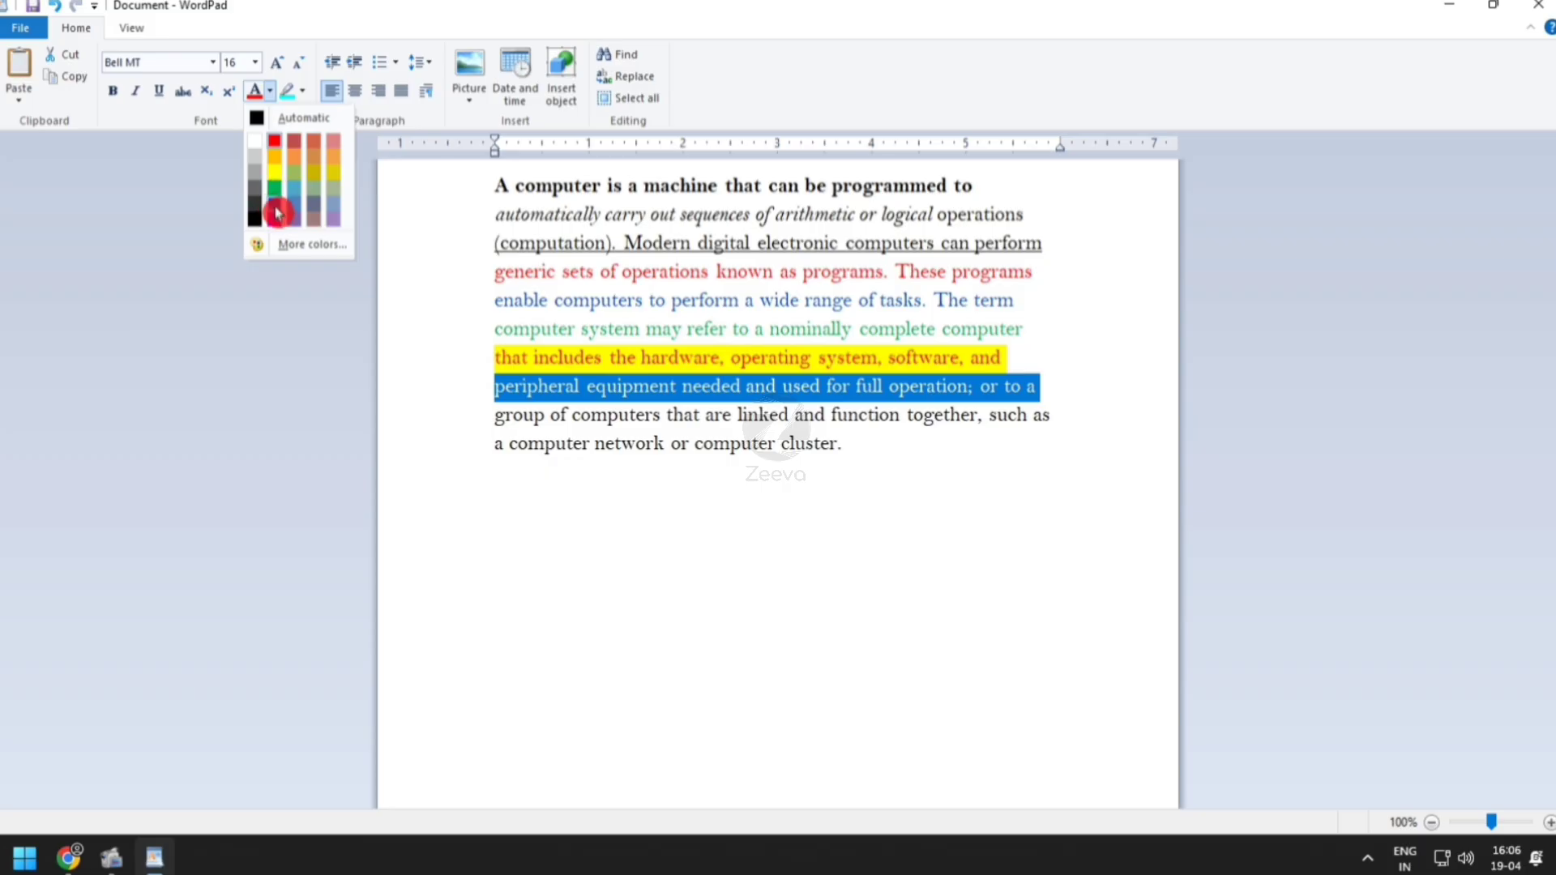
left_click(291, 161)
left_click(935, 520)
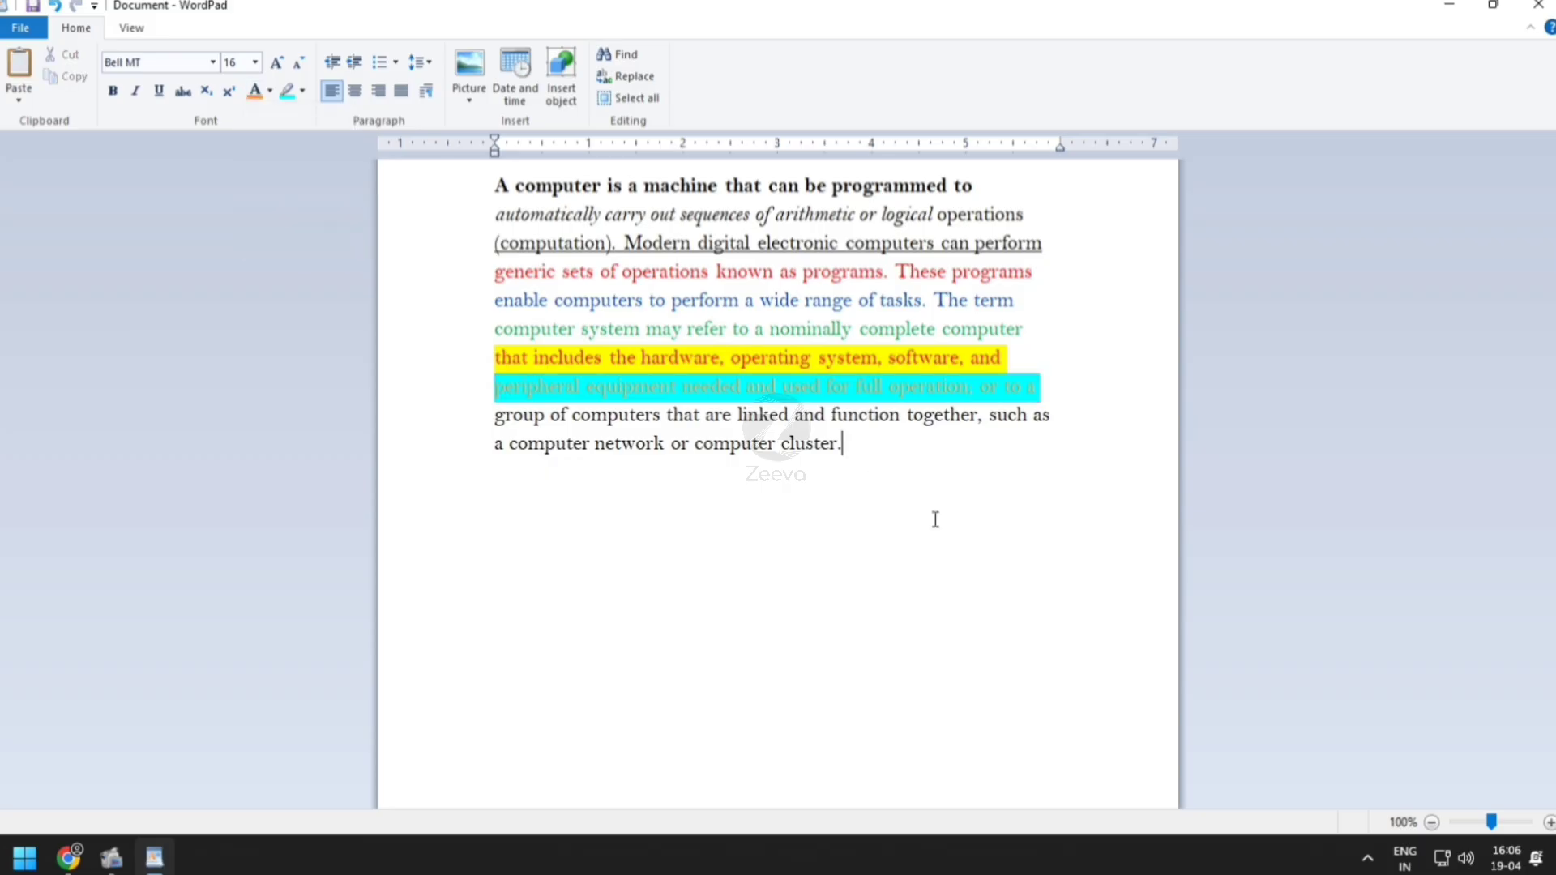
Change the text colour of the cyan-highlighted eighth line, starting "peripheral equipment", to blue
left_click(418, 391)
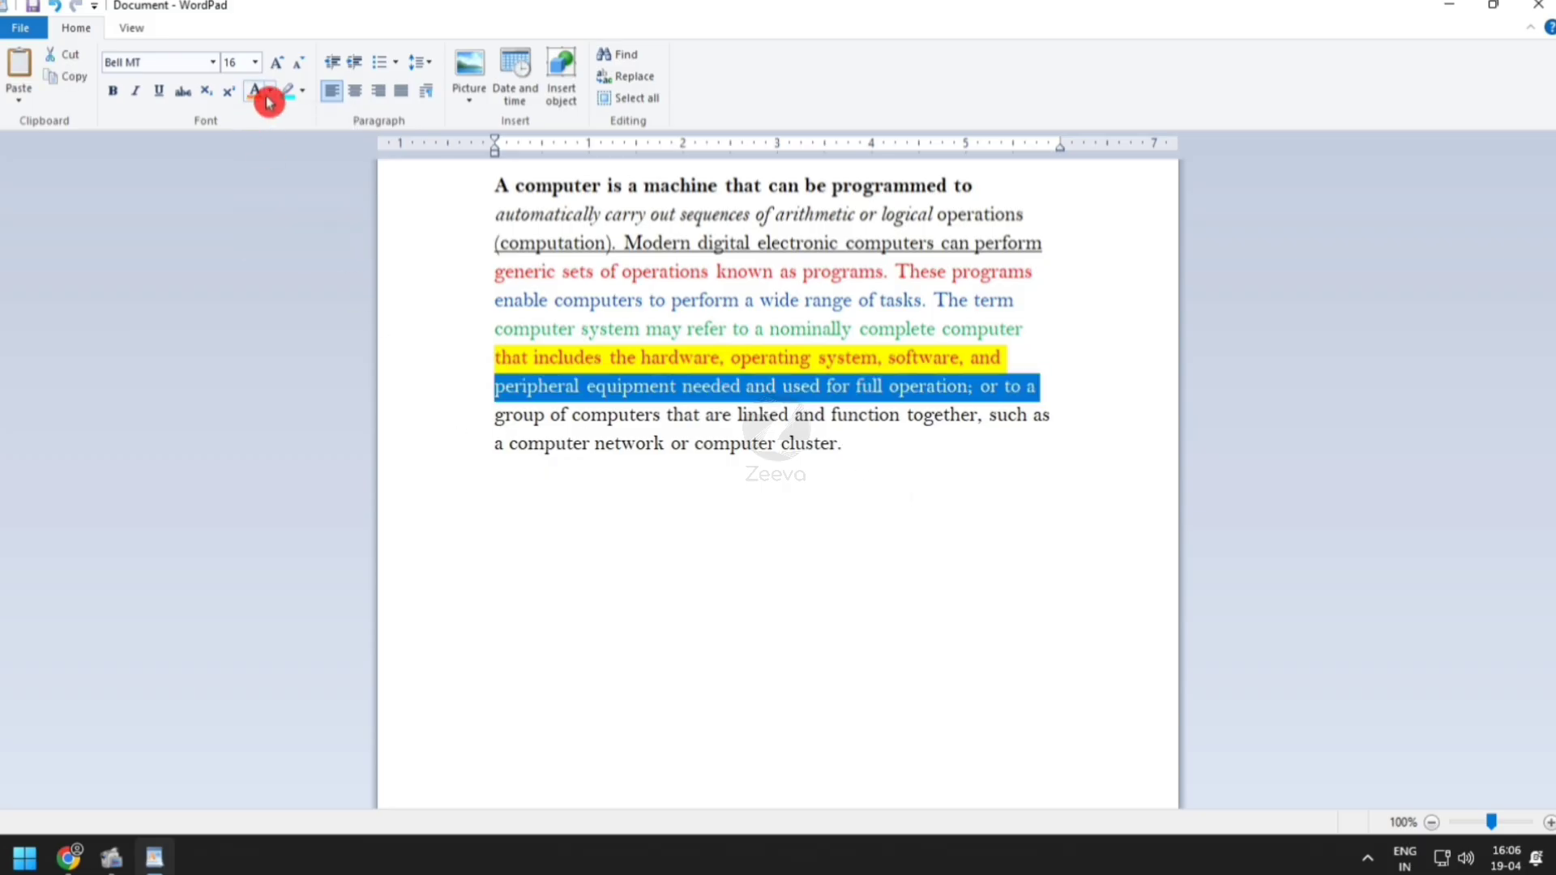
left_click(273, 91)
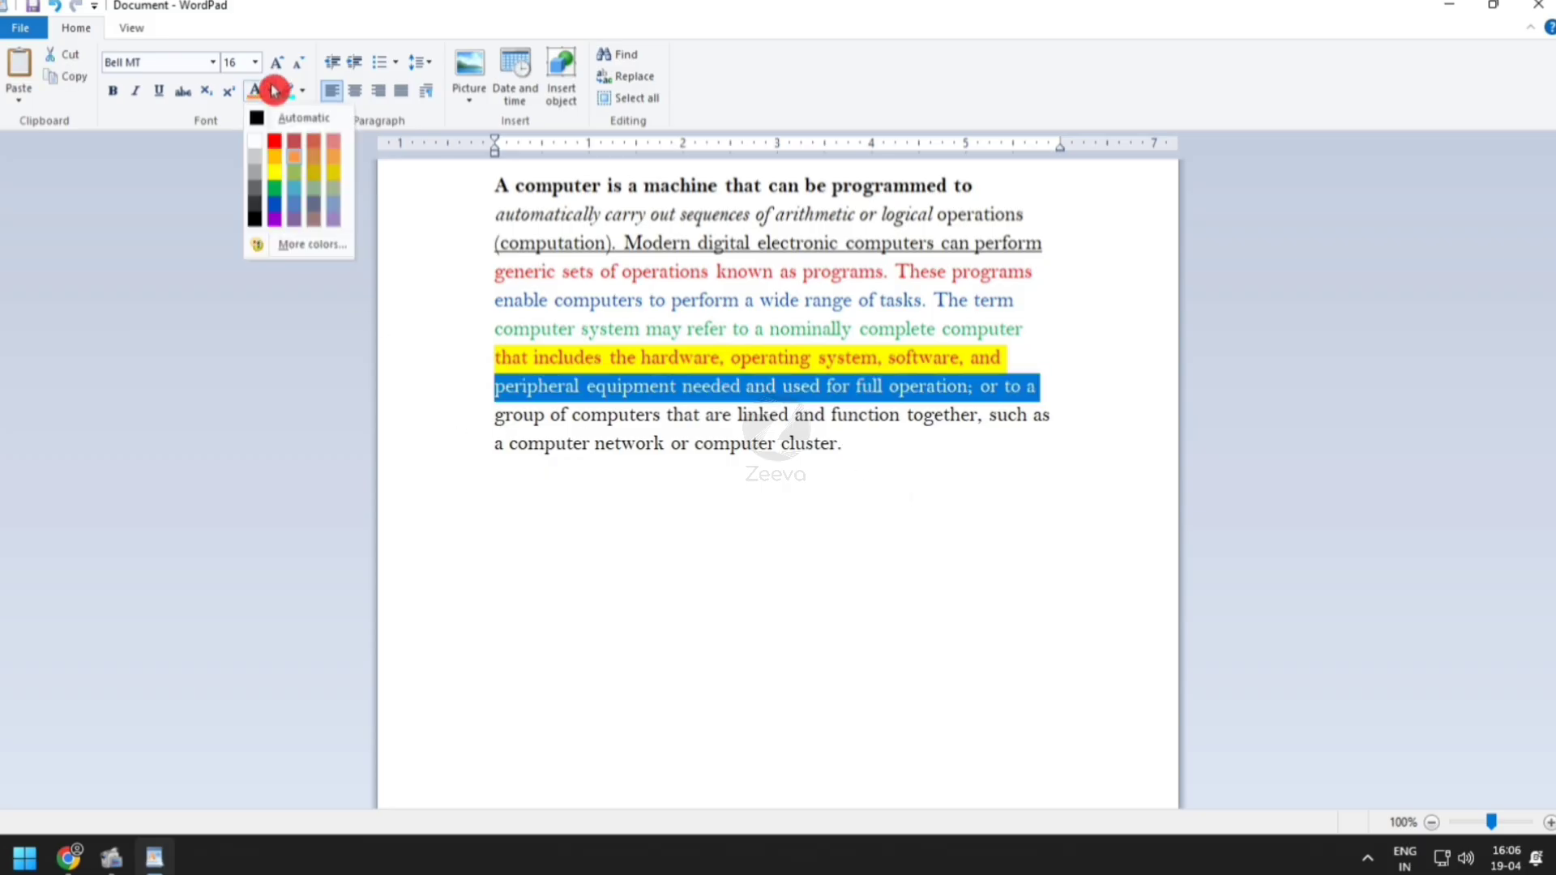
left_click(276, 218)
left_click(971, 566)
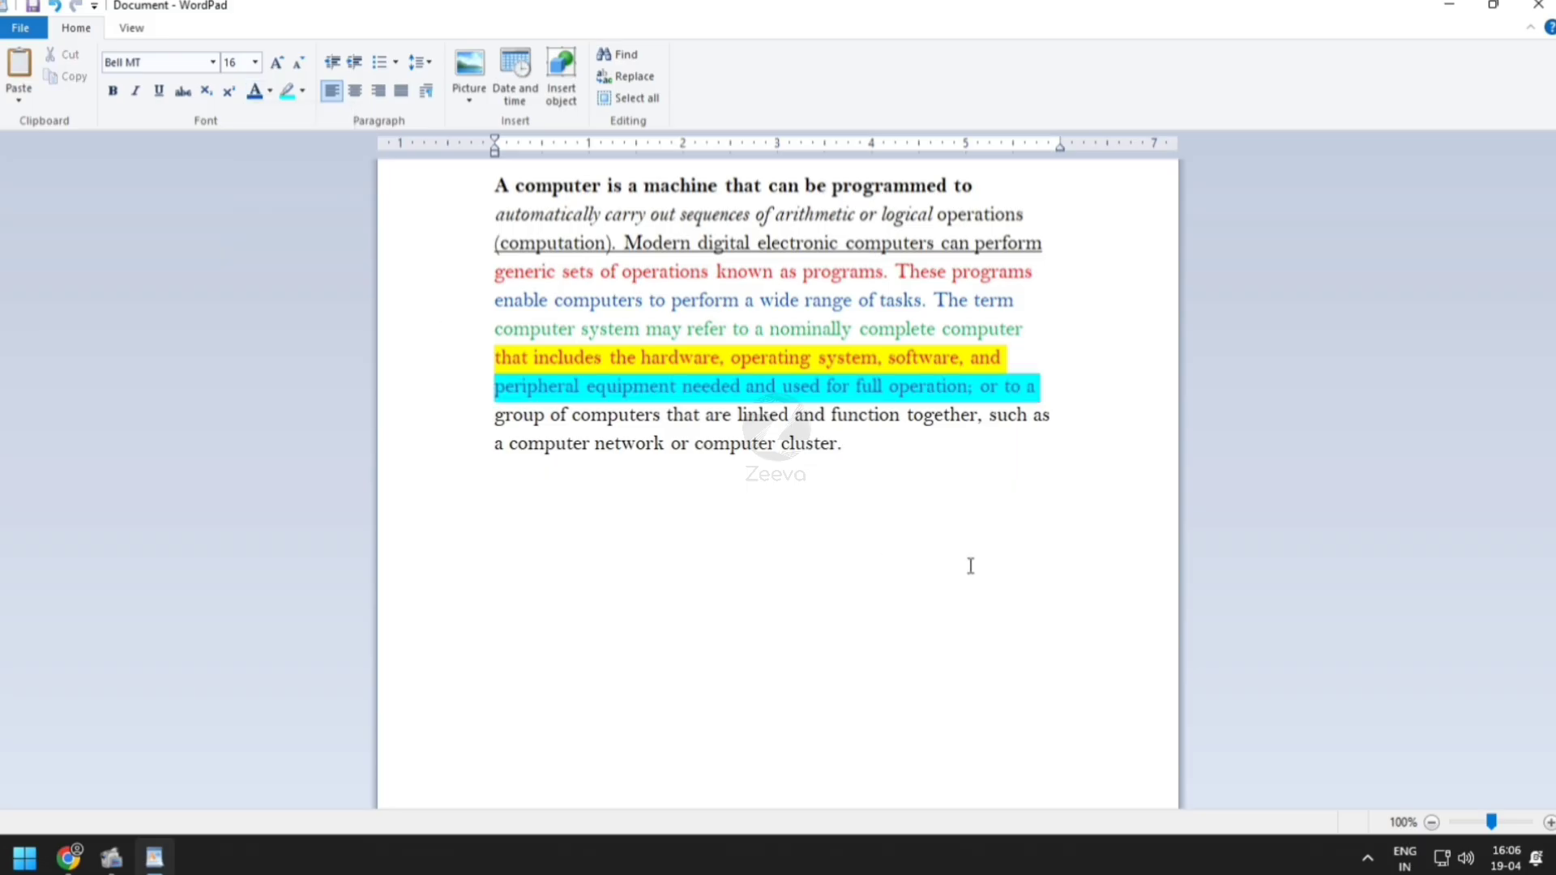
Enlarge the whole paragraph's font by one size increment and shrink it by one again
left_click_drag(905, 513, 283, 67)
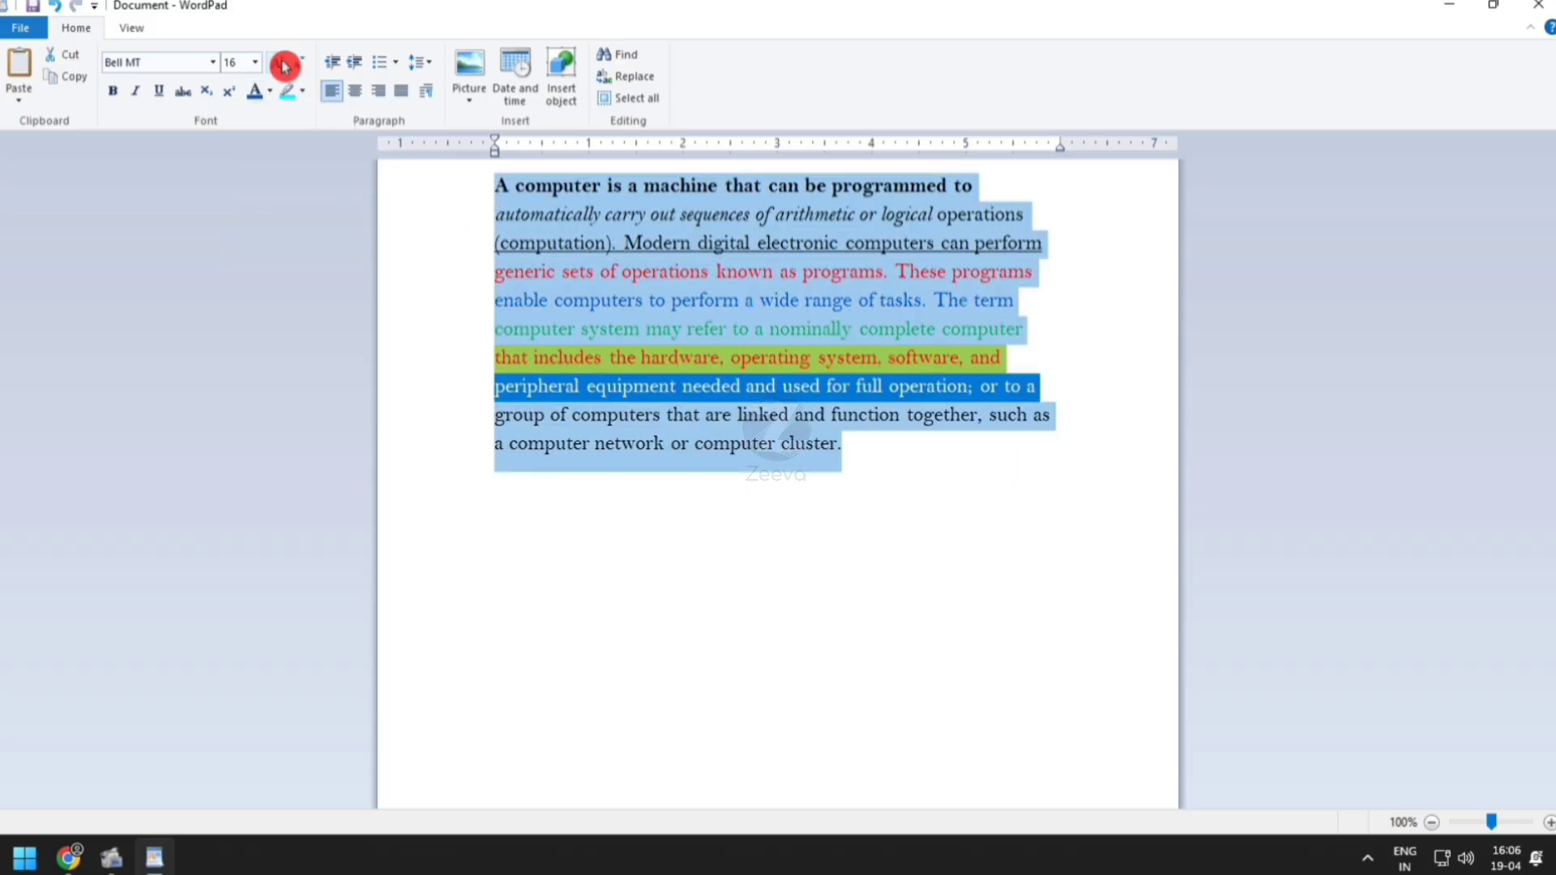
left_click(278, 63)
left_click(298, 63)
left_click(974, 524)
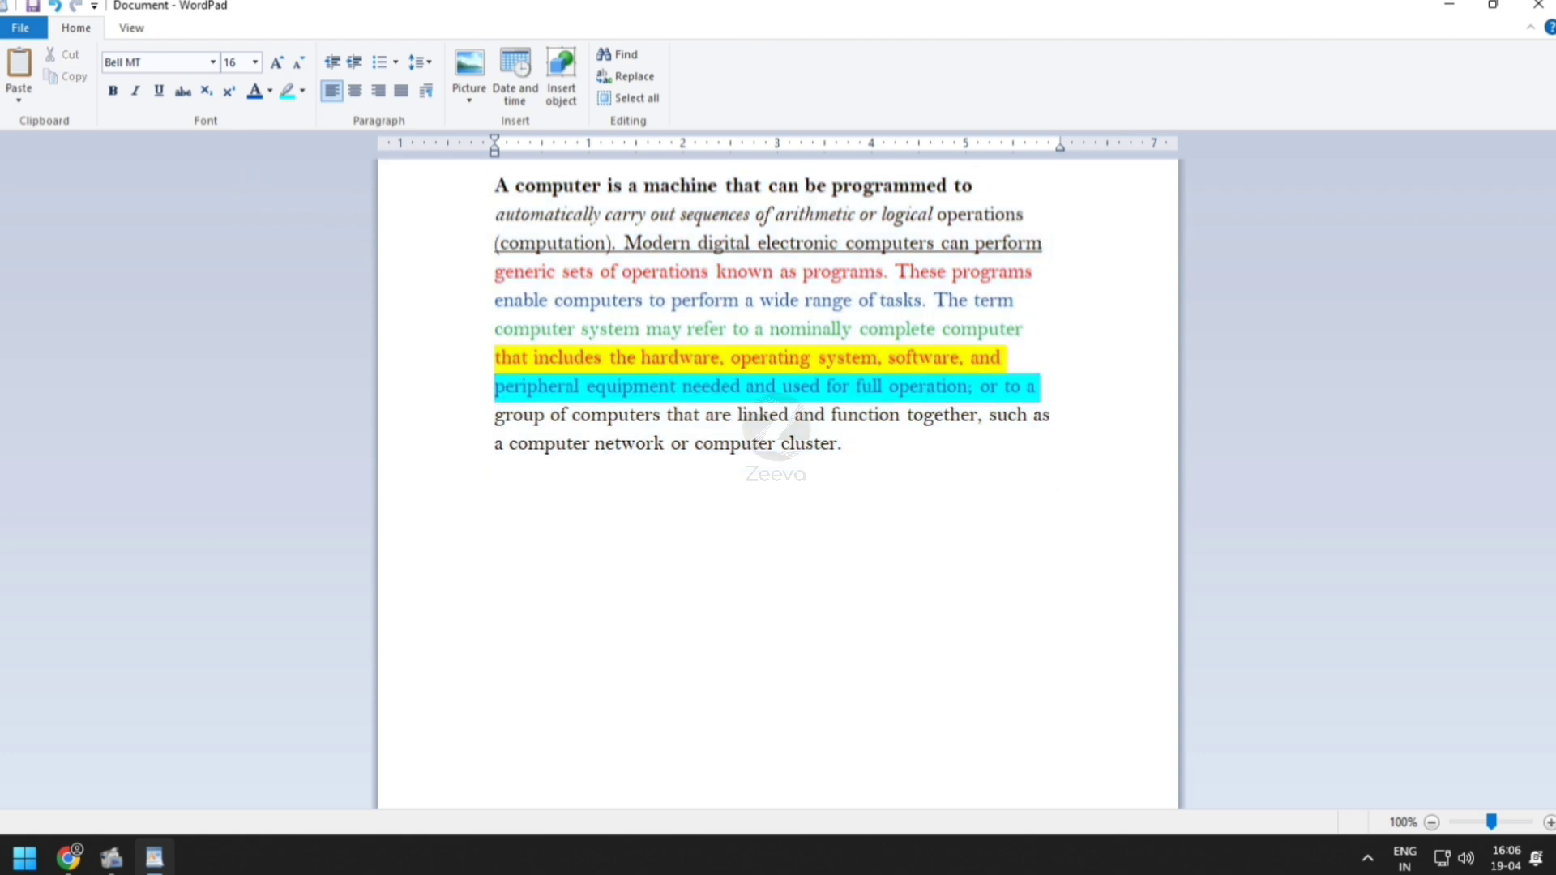
Add the line "This is strikethrough" below the paragraph and apply strikethrough to it
key("Return")
key("Return")
key("Return")
type("This is strikethrough")
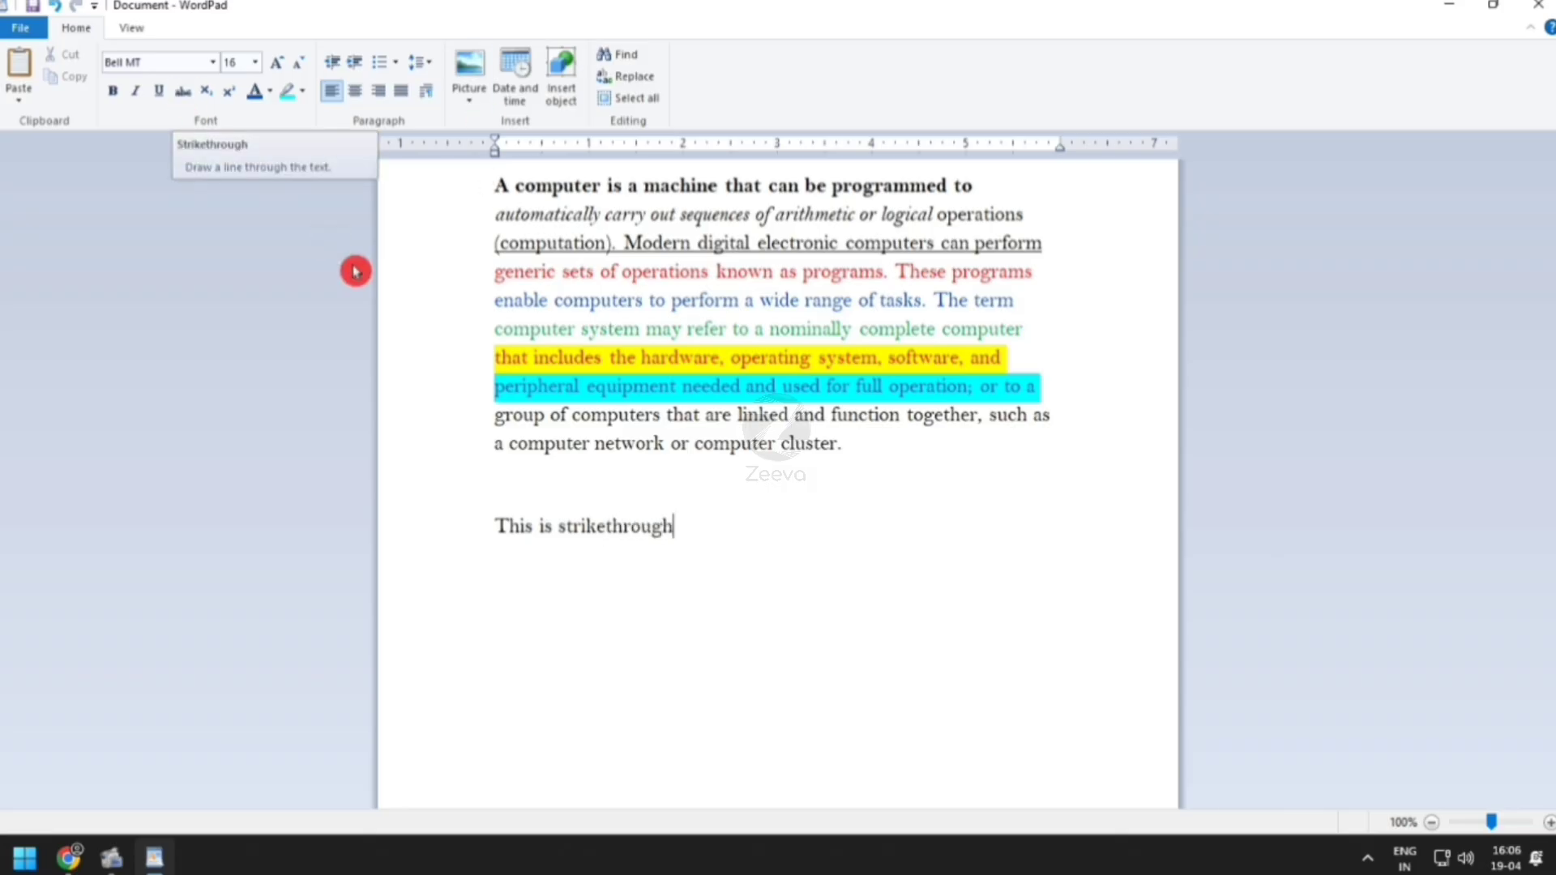
left_click_drag(691, 523, 462, 531)
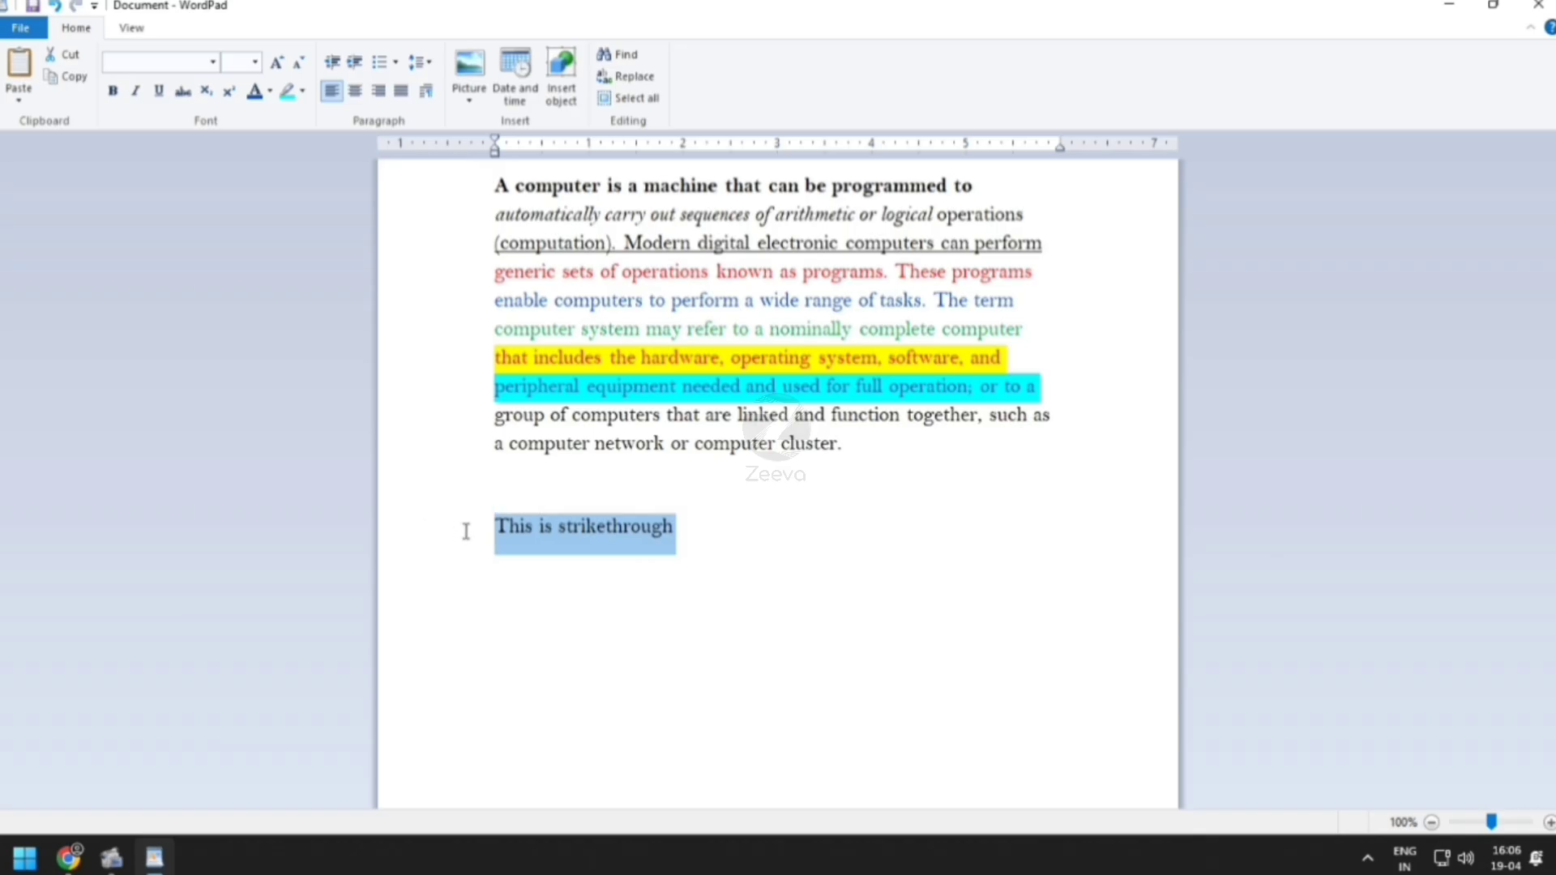
left_click(183, 90)
left_click(770, 537)
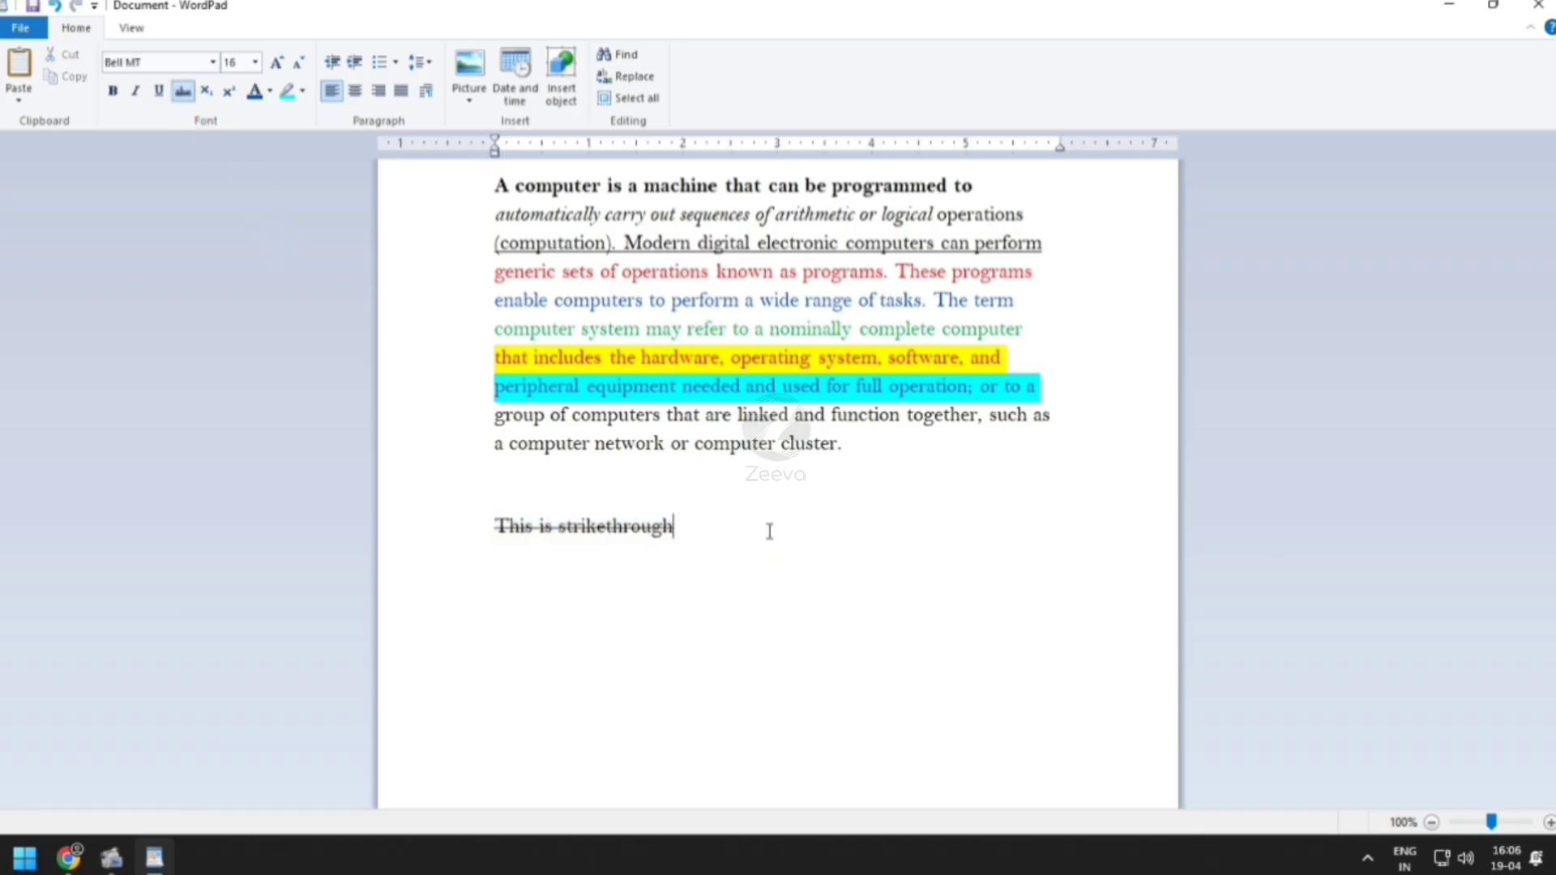
Add the line "Rs. 10/-" with strikethrough and, below it, the line "Rs. 30/-" without strikethrough
type("Rs. 10/-")
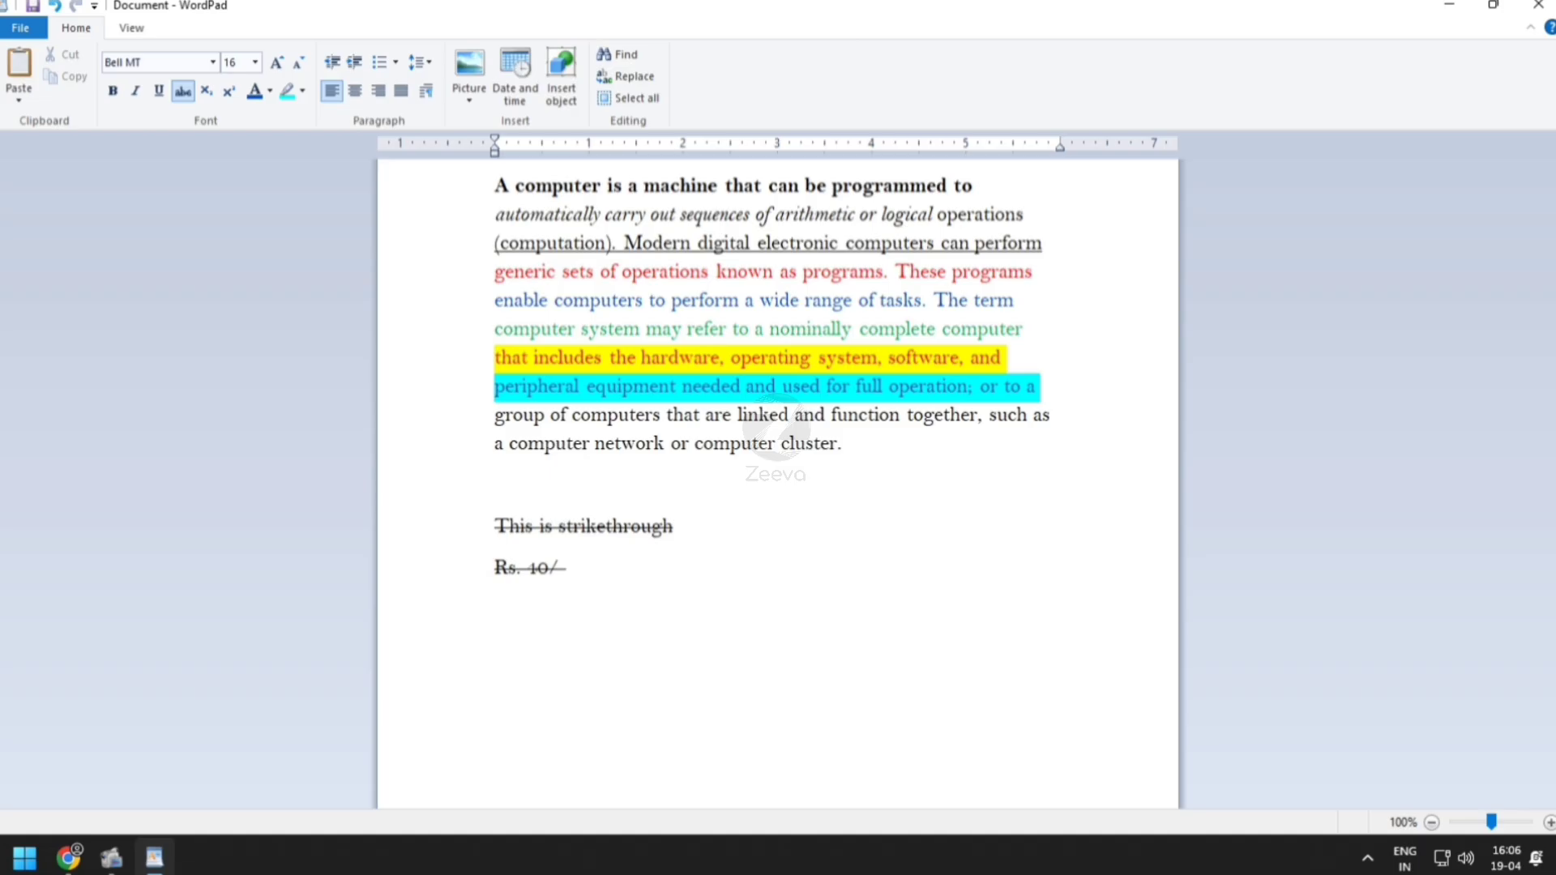
left_click(188, 98)
key("Return")
type("Rs. 30/-")
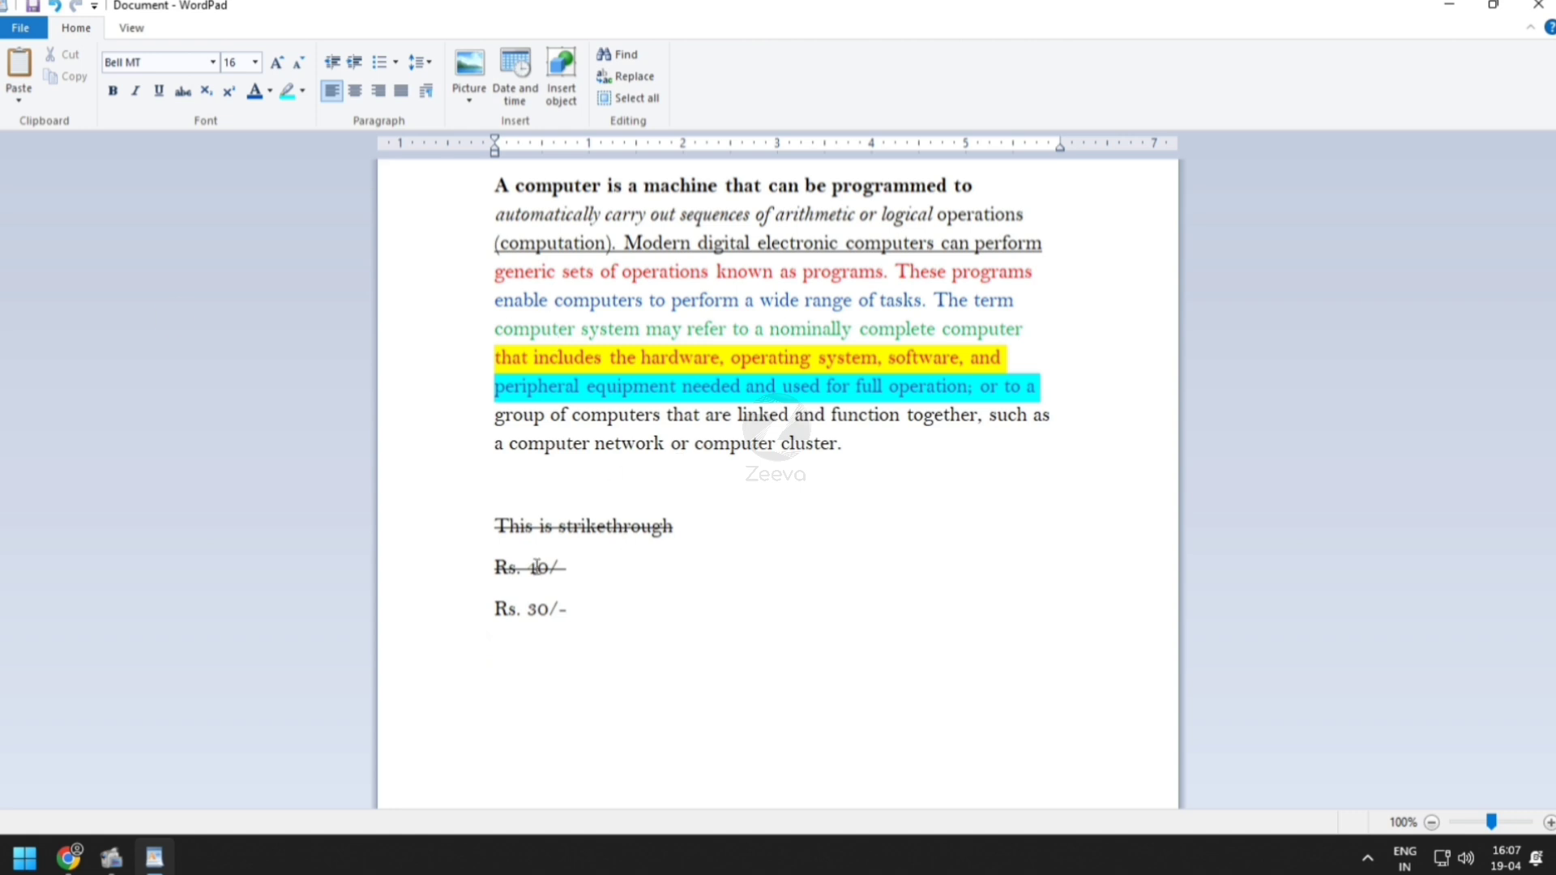
Browse the available fonts and set the font for new text after "Rs. 30/-" to Arial
left_click(210, 65)
left_click(209, 66)
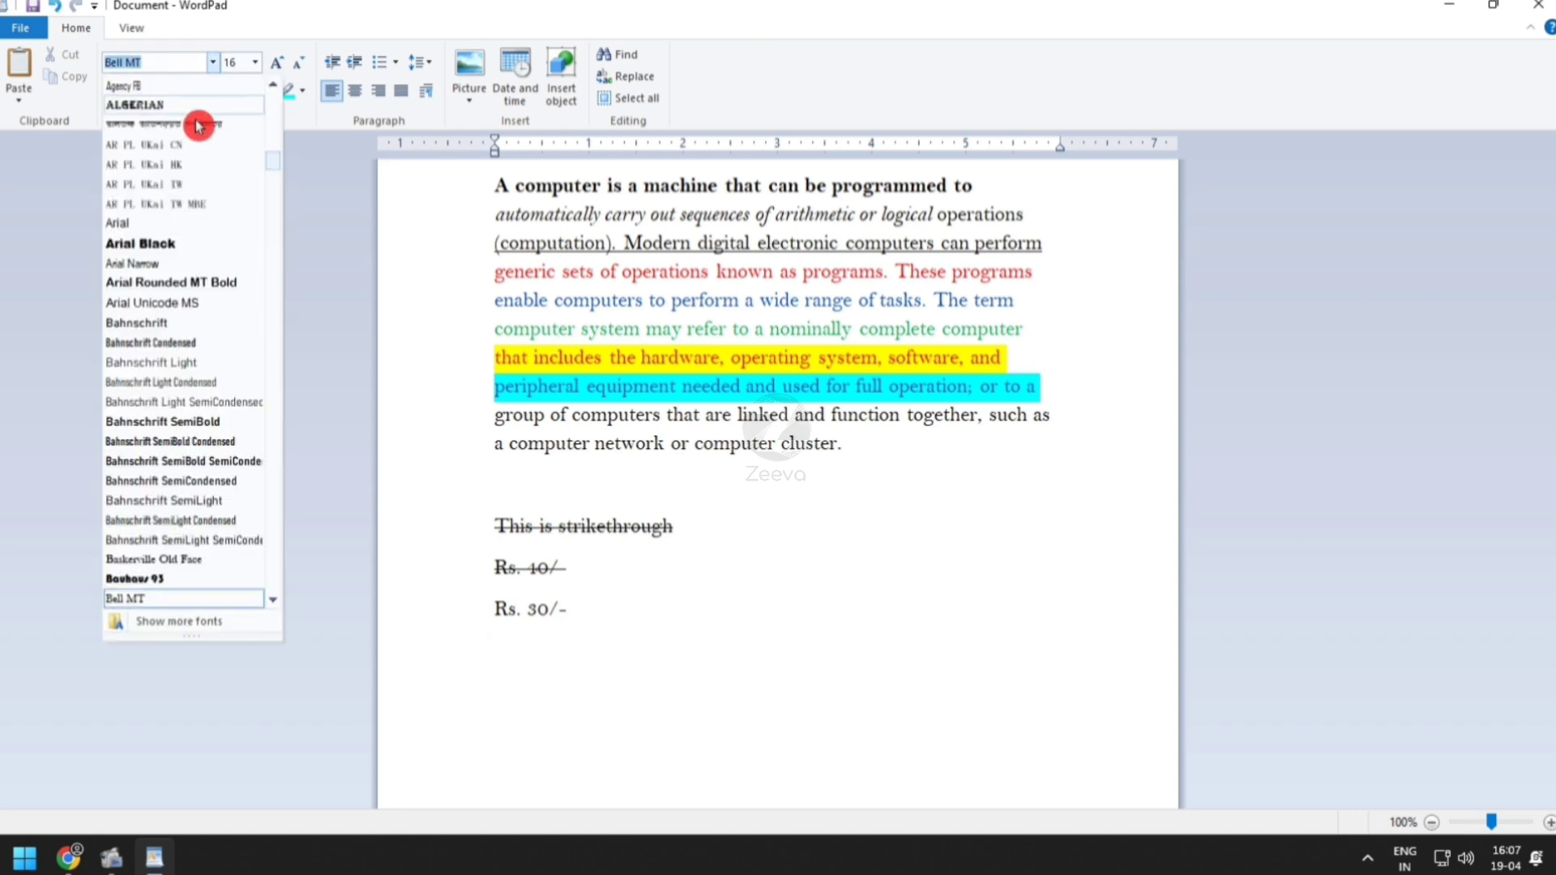
scroll(252, 181, "up", 1)
left_click_drag(276, 173, 280, 70)
scroll(167, 397, "down", 9)
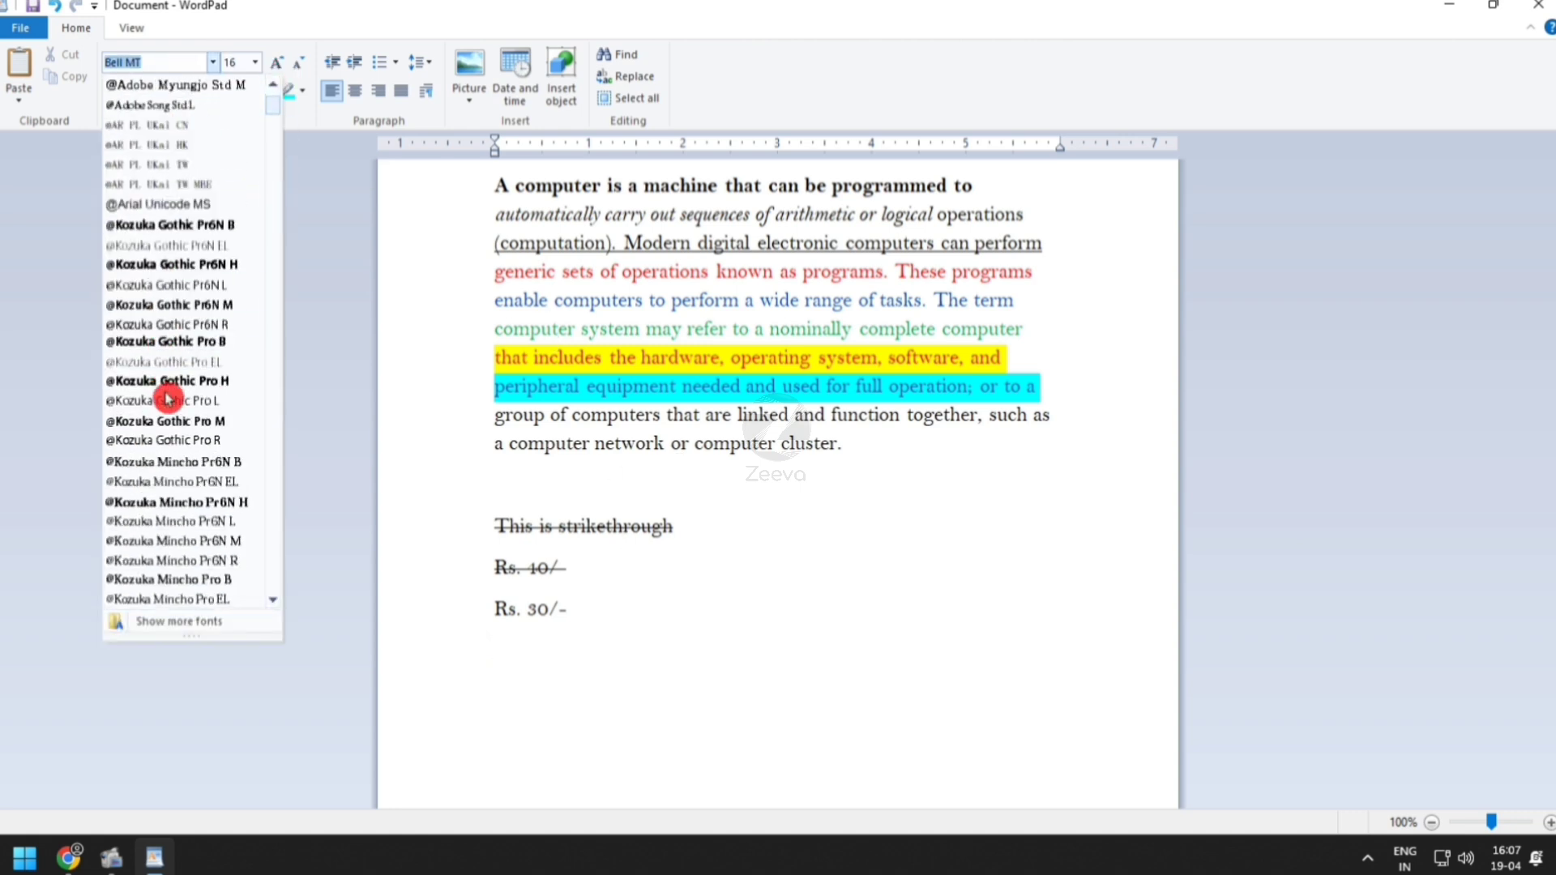
scroll(169, 392, "up", 5)
scroll(186, 320, "up", 4)
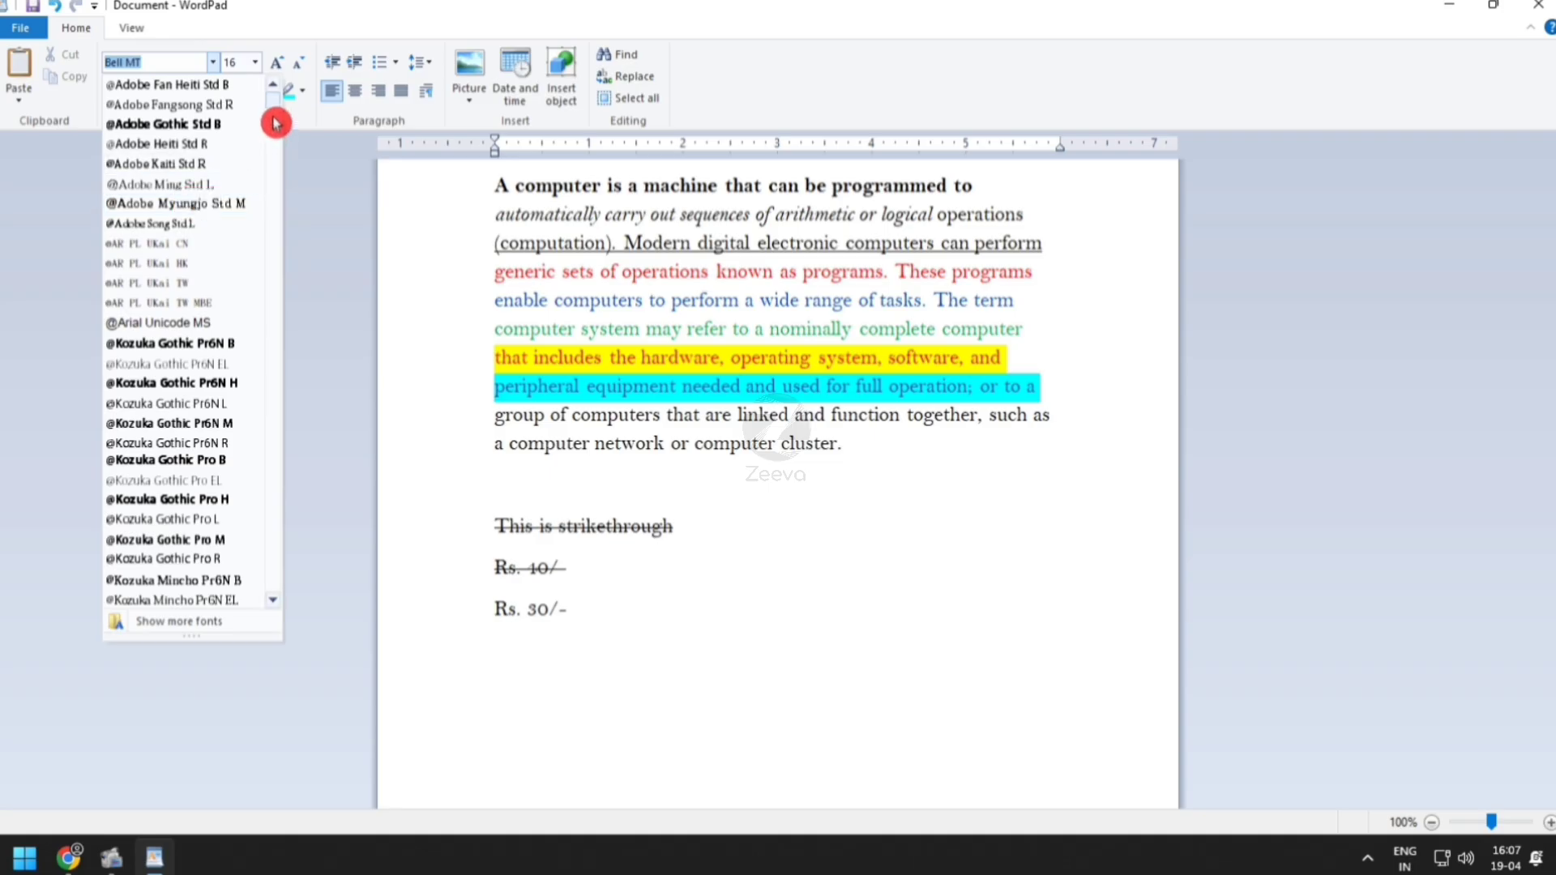
type("AR")
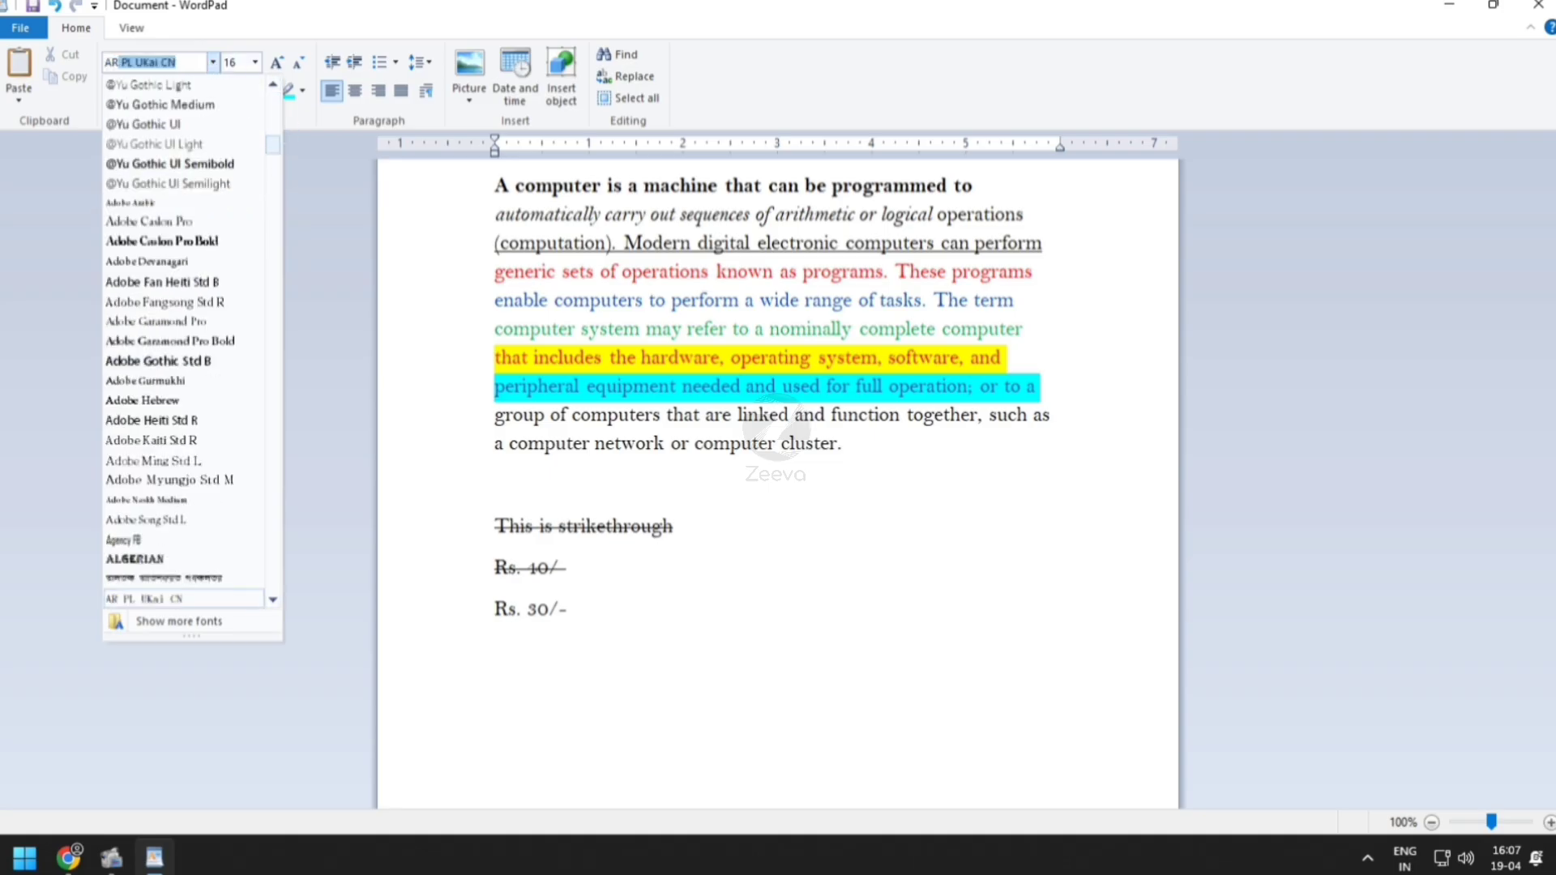
type("ial")
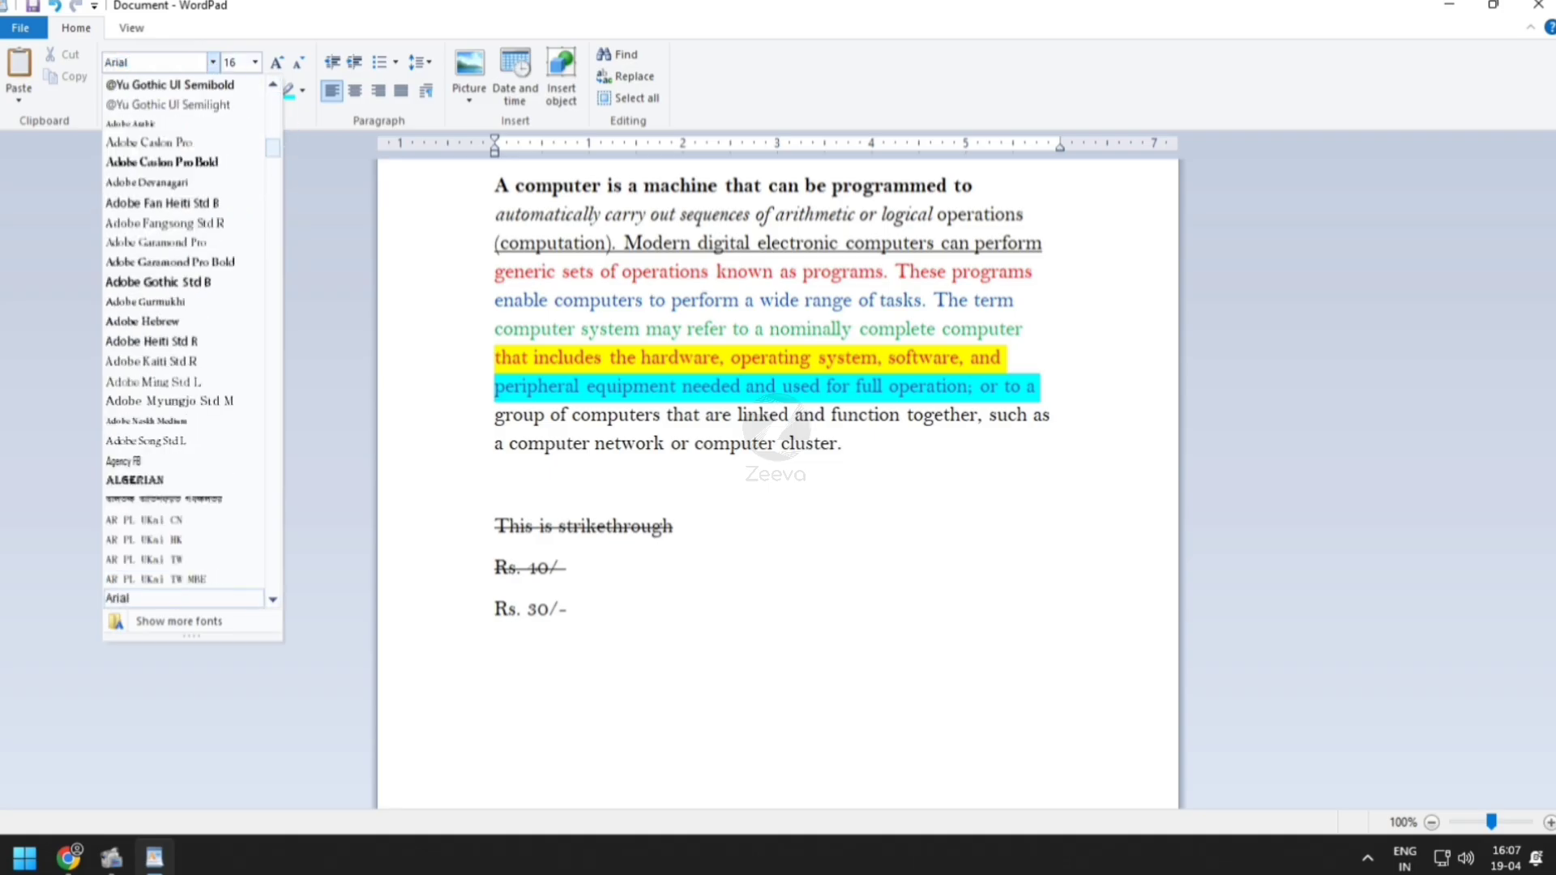
key("Return")
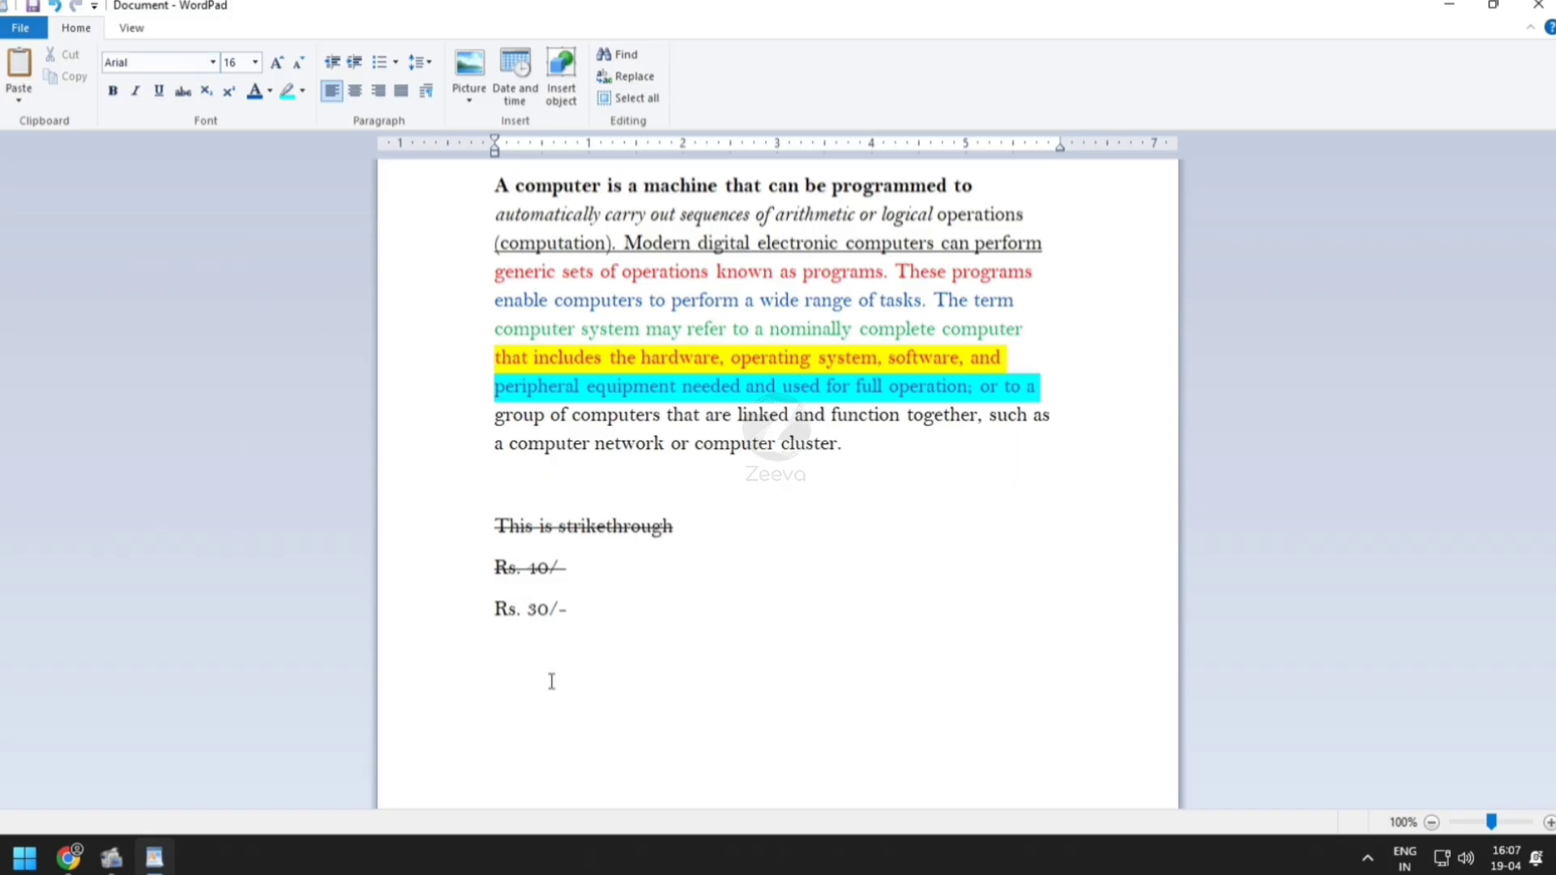
Add the two lines "H2So4" and "a2+b2" below "Rs. 30/-"
type("H2So4")
key("Return")
type("a2+b2")
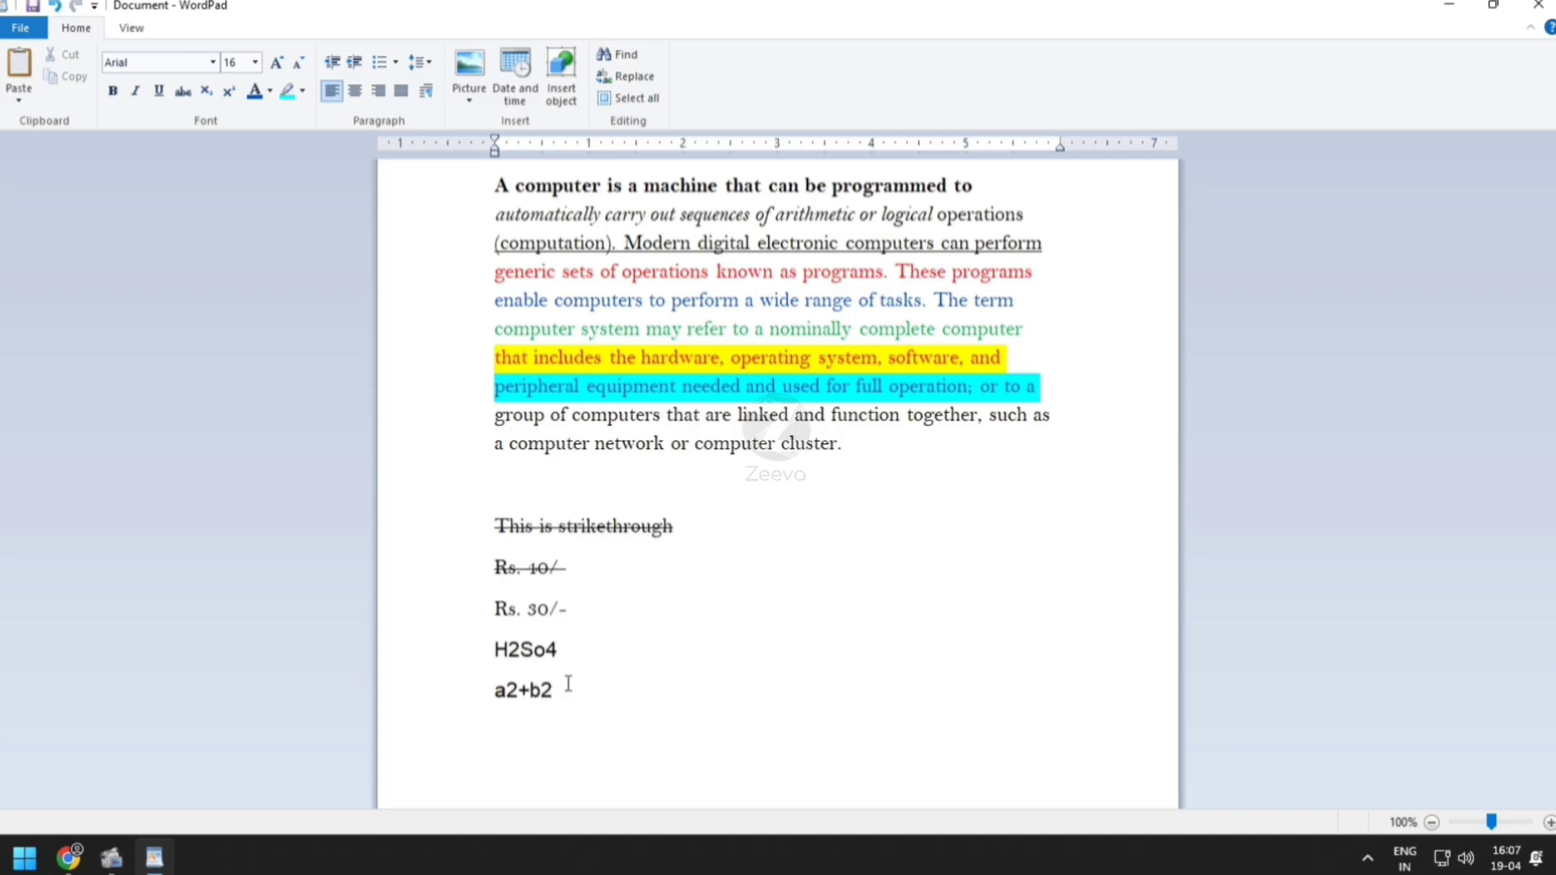
Format the digits 2 and 4 in "H2So4" as subscript
left_click_drag(509, 647, 520, 648)
left_click(210, 101)
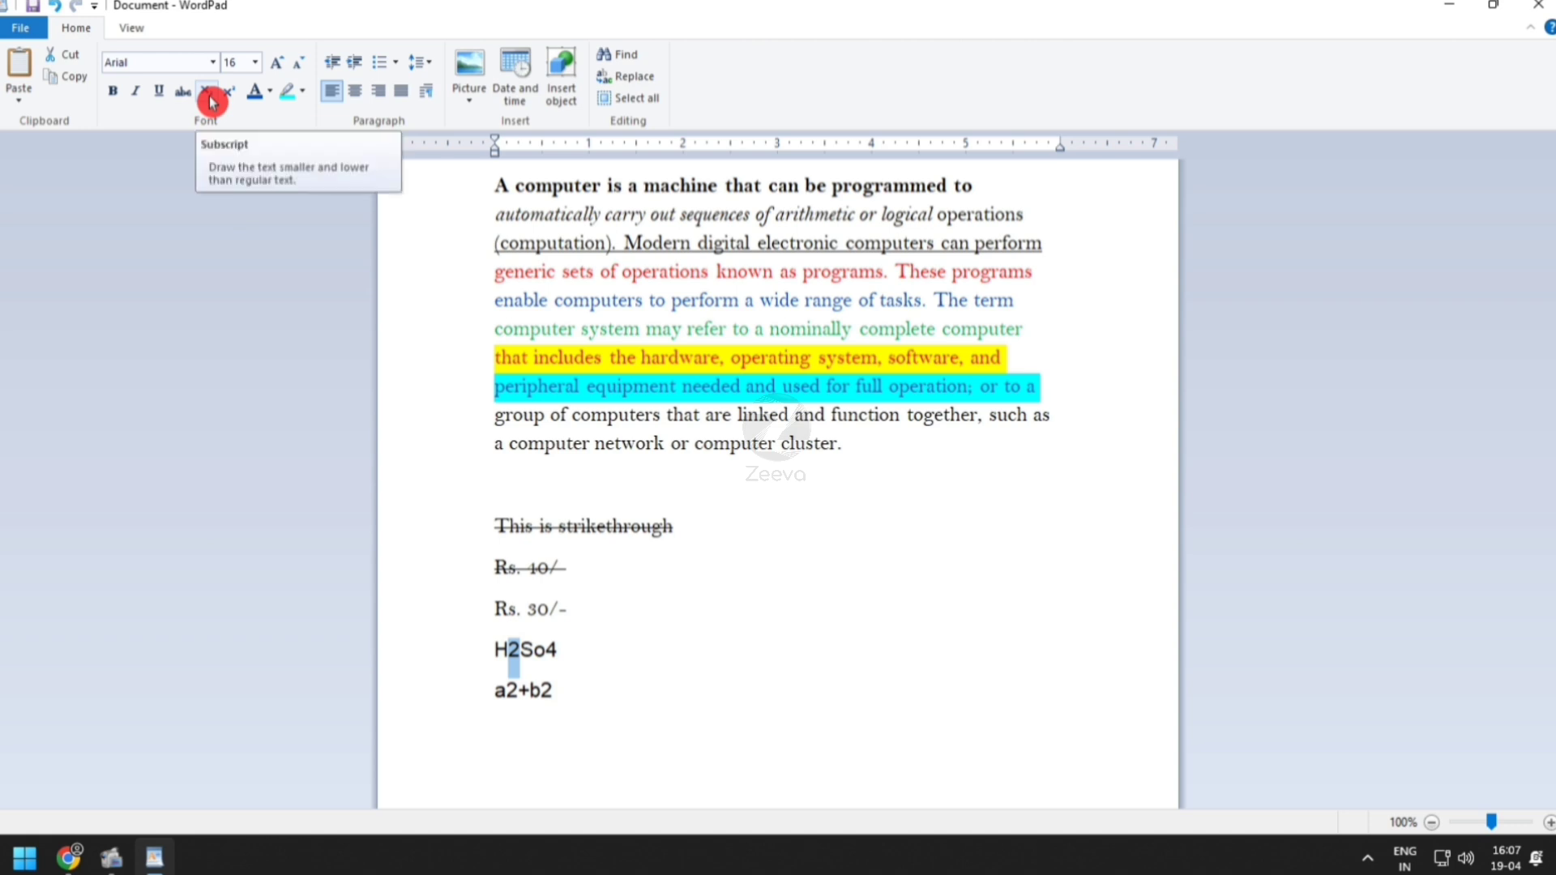
left_click_drag(552, 649, 550, 687)
left_click(206, 90)
Format both digits 2 in "a2+b2" as superscript
left_click(230, 90)
left_click(229, 90)
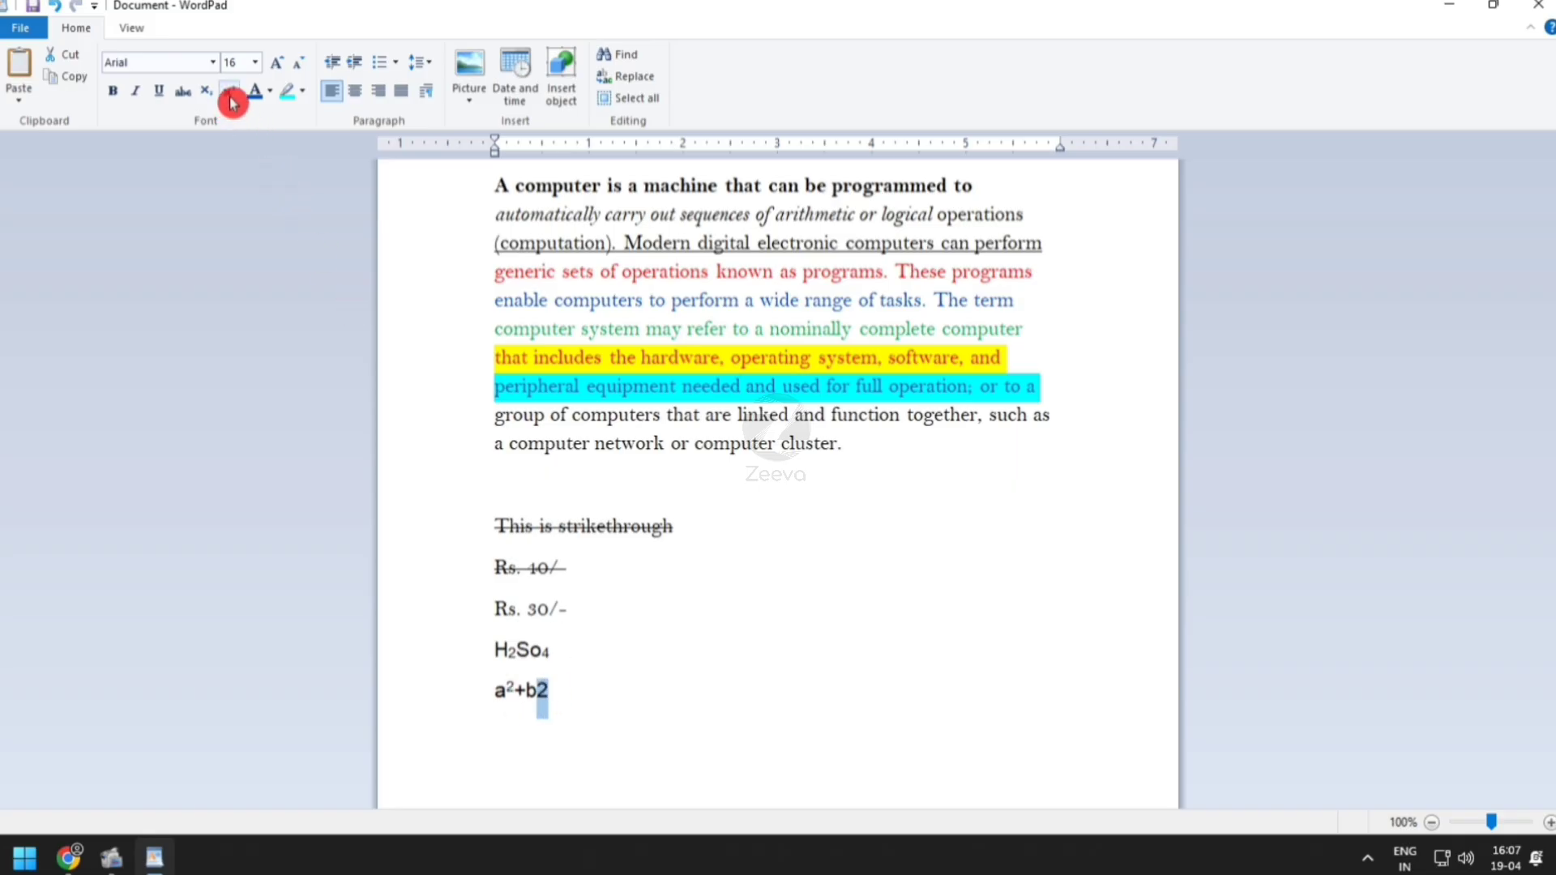
left_click(651, 713)
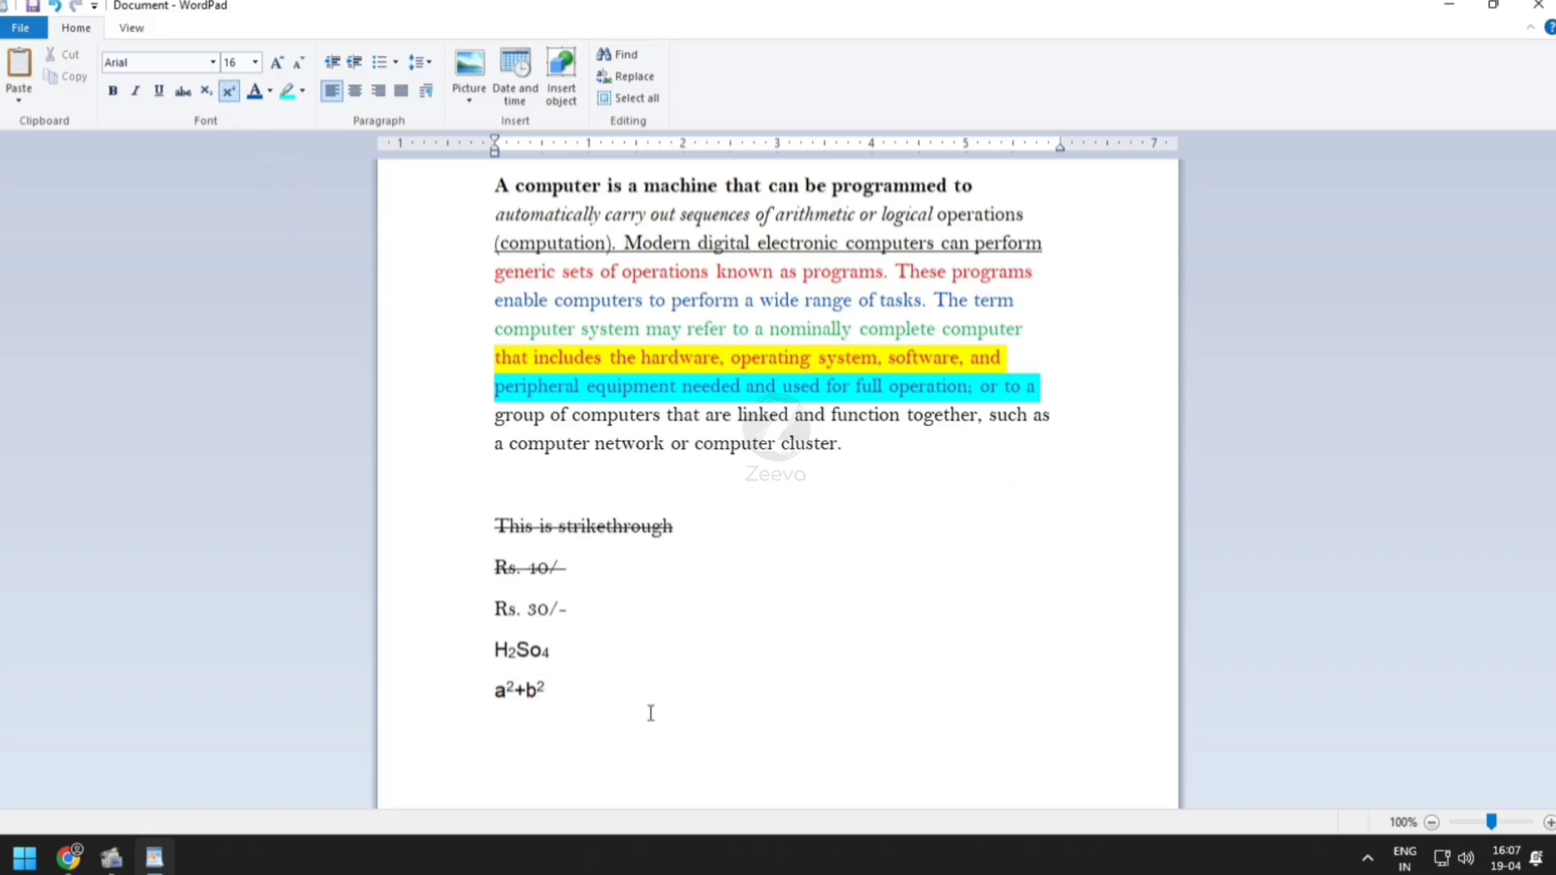
left_click(515, 755)
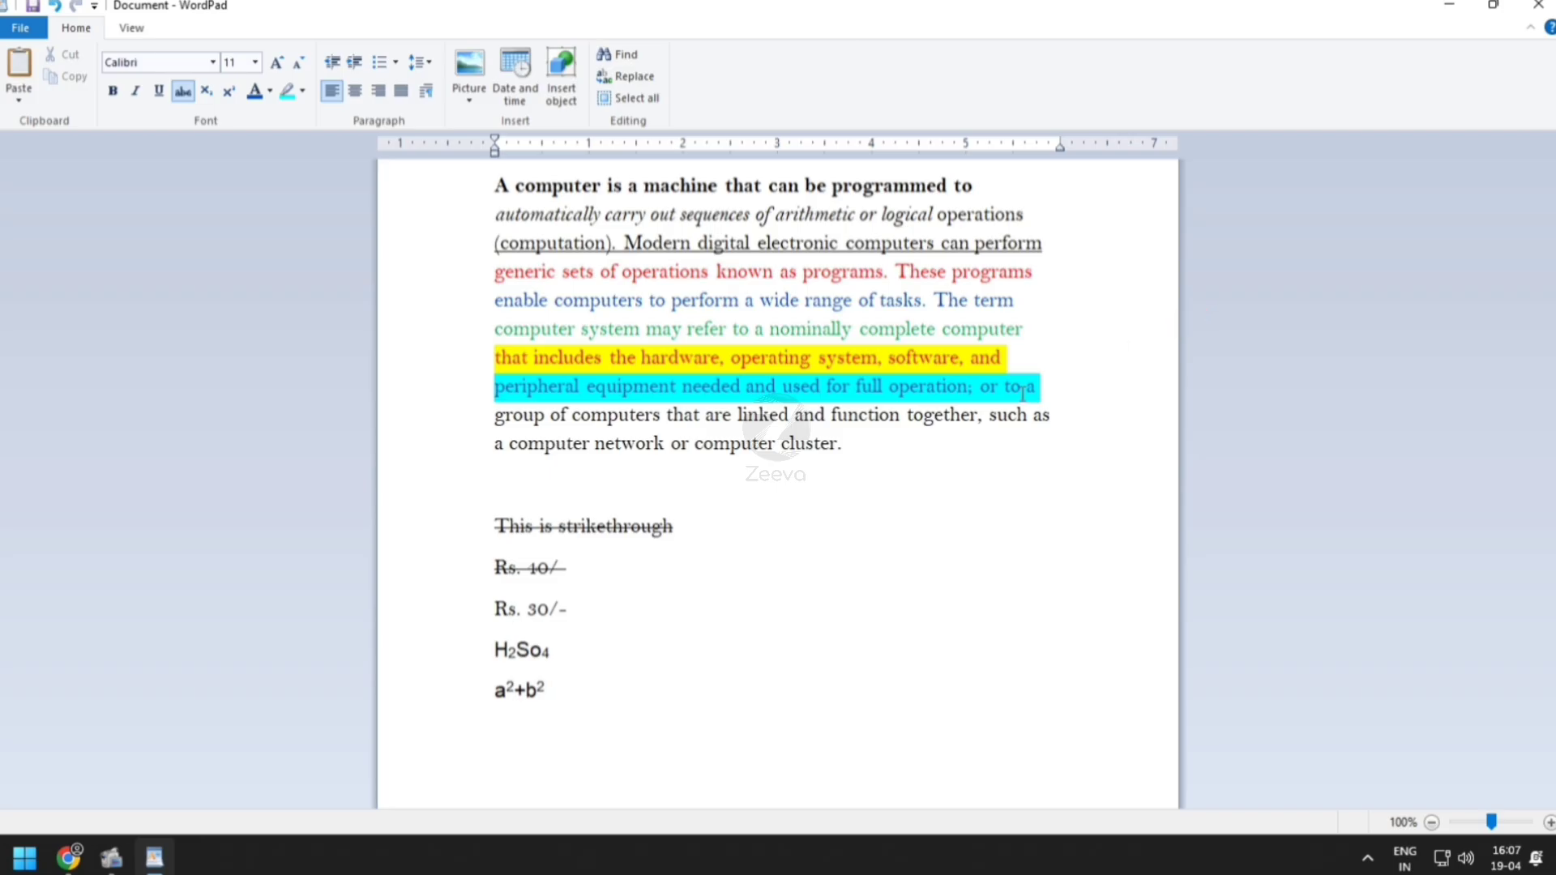
left_click(183, 90)
Try centre and right alignment on the whole computer paragraph, and finally justify it
left_click_drag(886, 452, 510, 189)
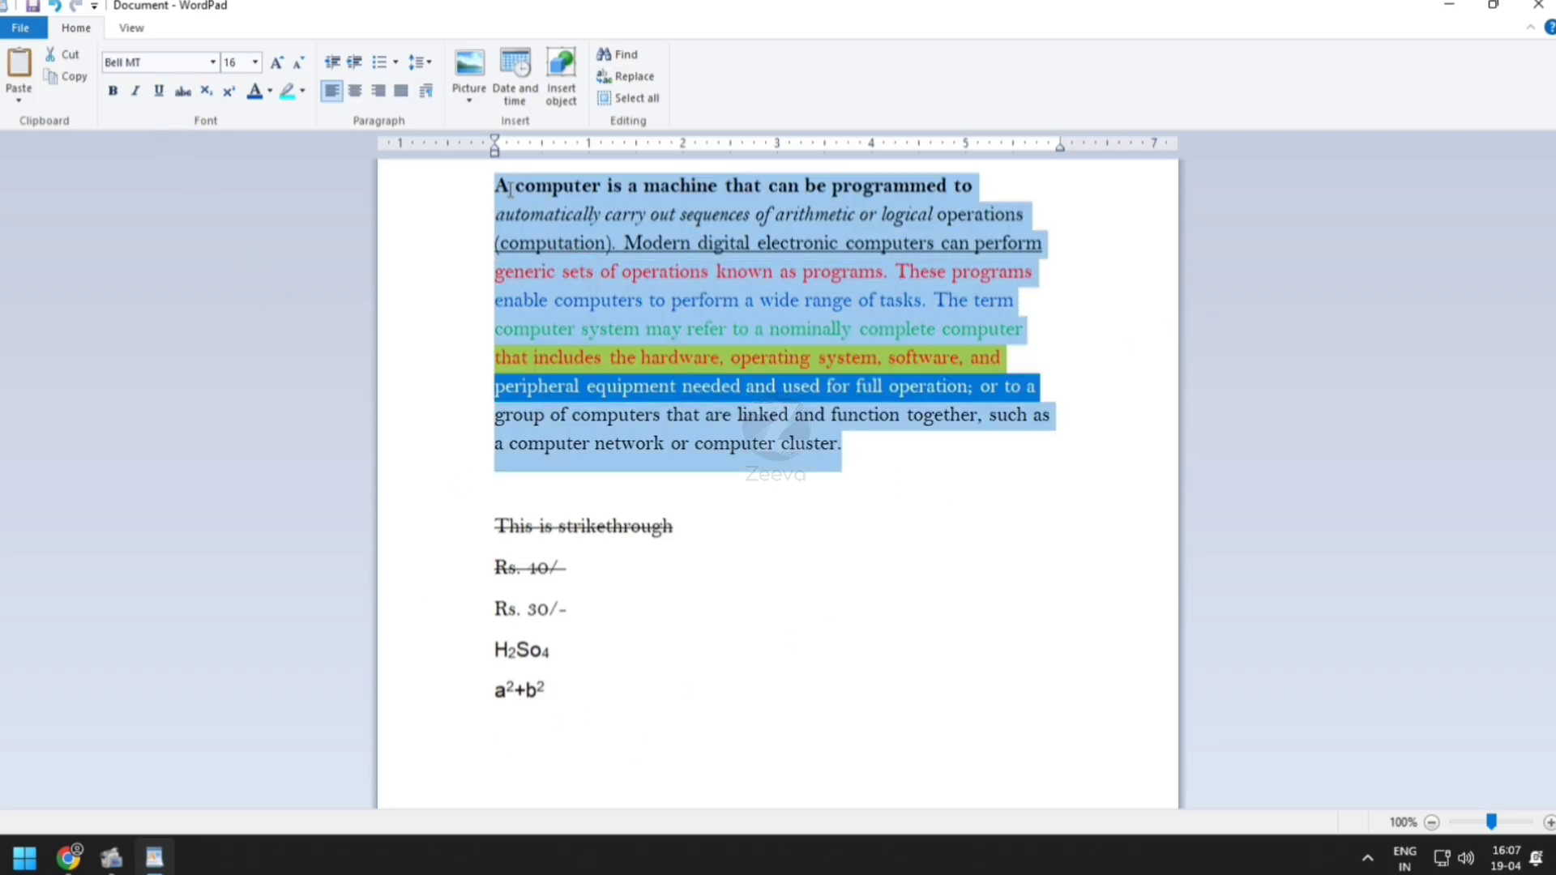
left_click(354, 96)
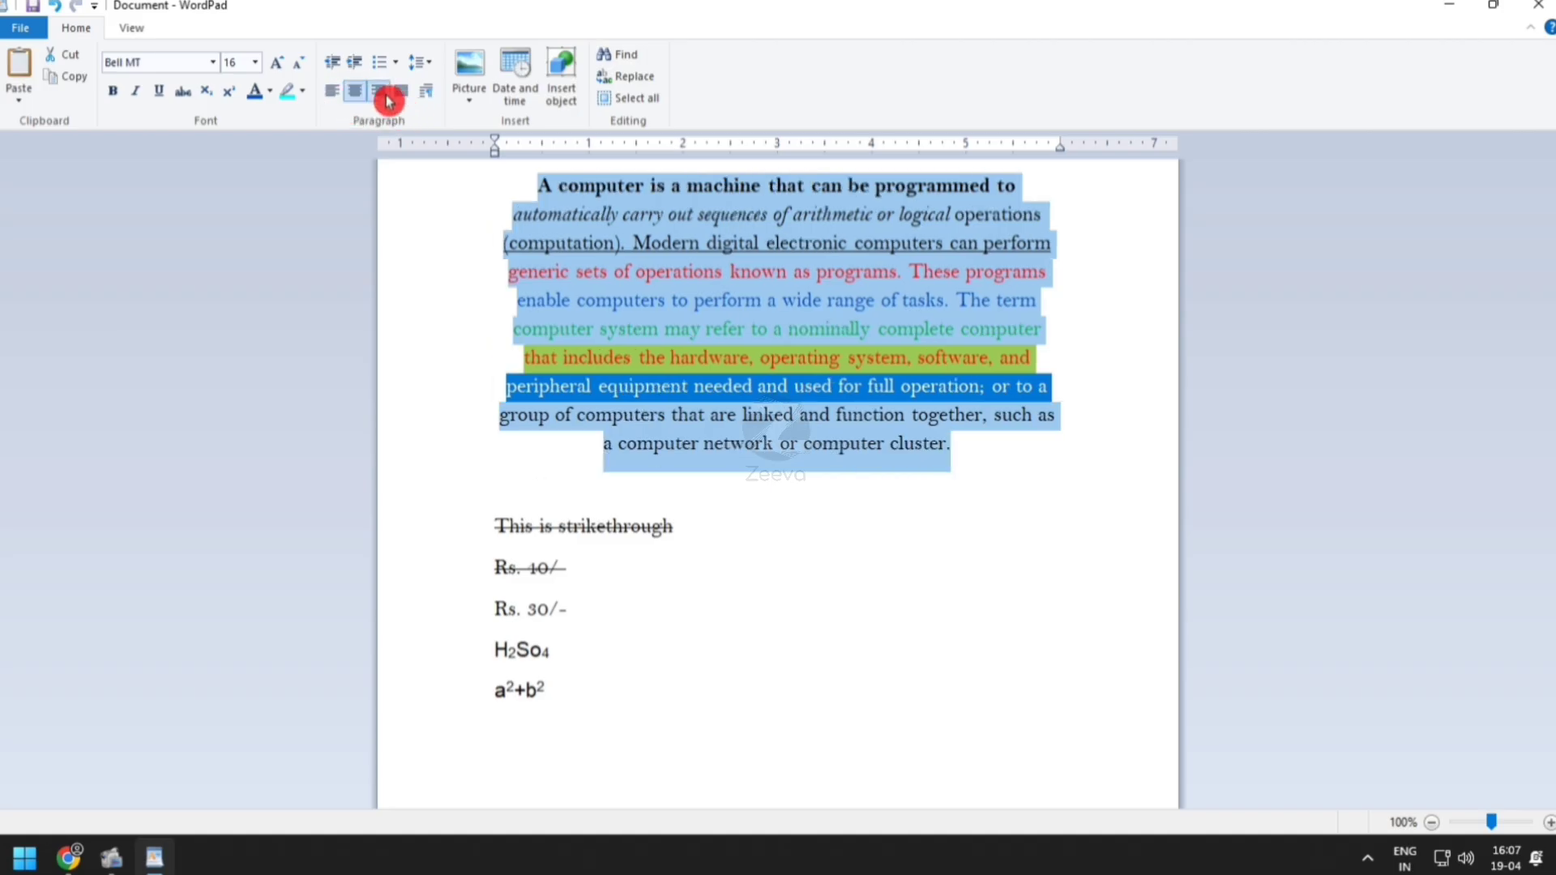
left_click(379, 92)
left_click(402, 103)
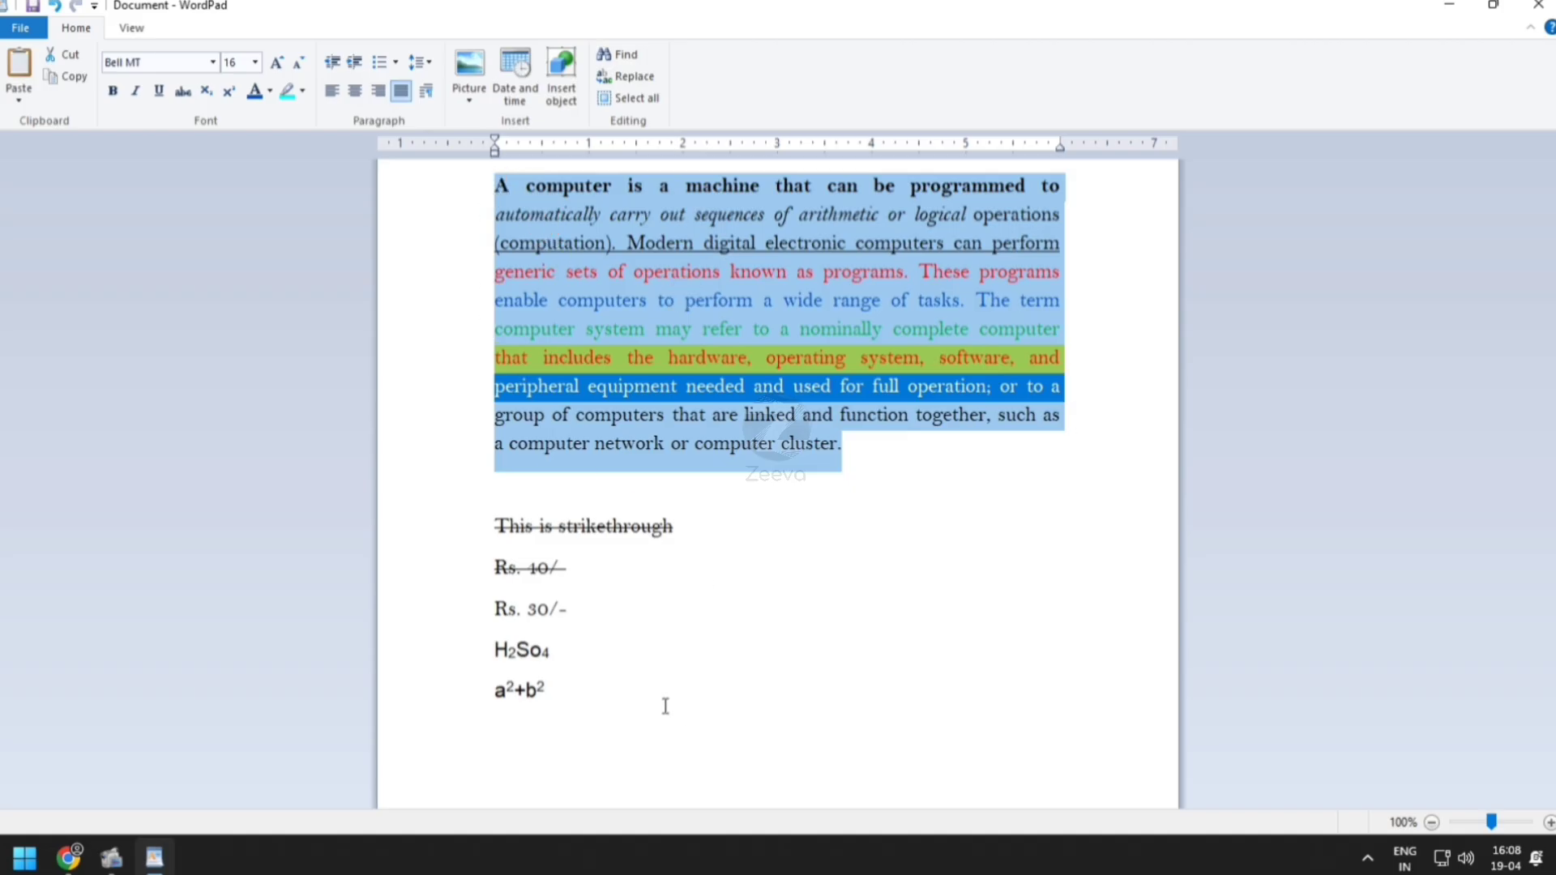
Increase the computer paragraph's indent and decrease it back to the margin
left_click(356, 68)
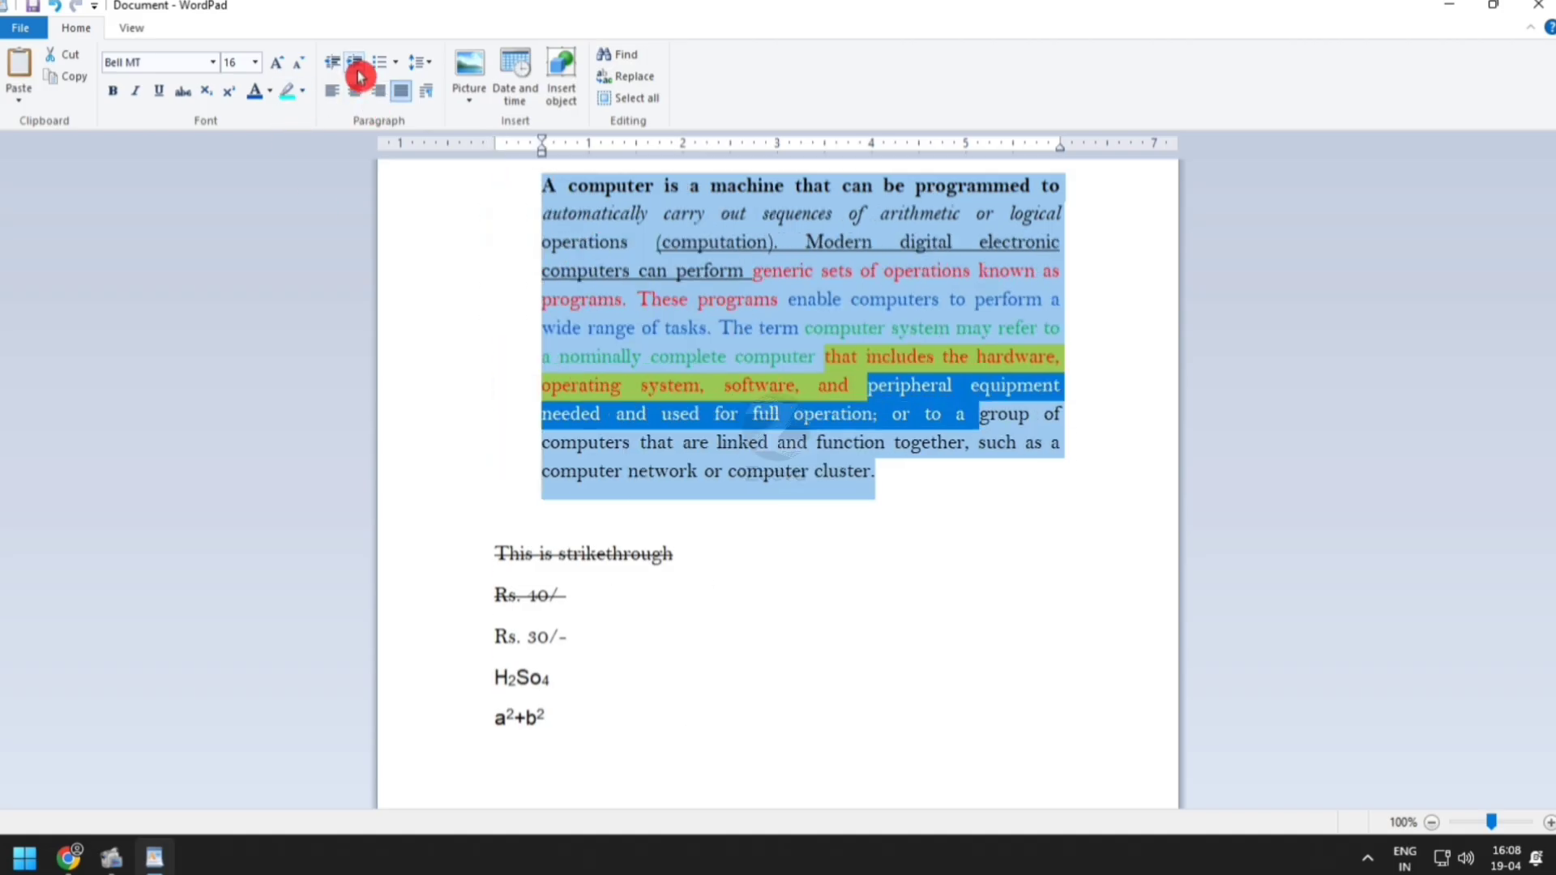
left_click(359, 73)
left_click(341, 73)
left_click(340, 73)
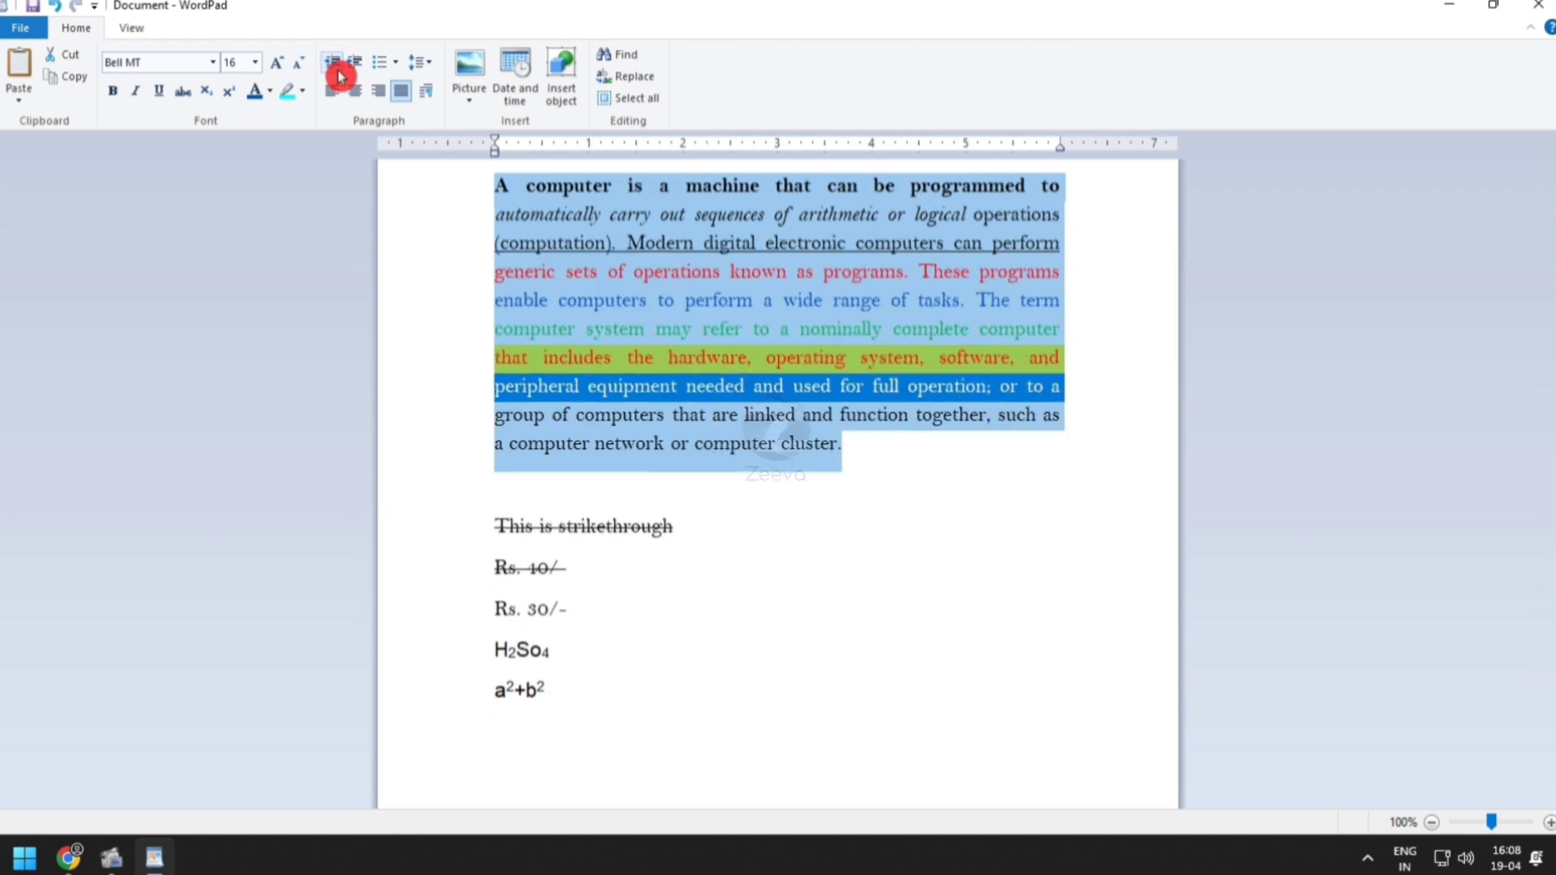
Try two wider line spacings on the computer paragraph and restore its original spacing
left_click(428, 70)
left_click(441, 132)
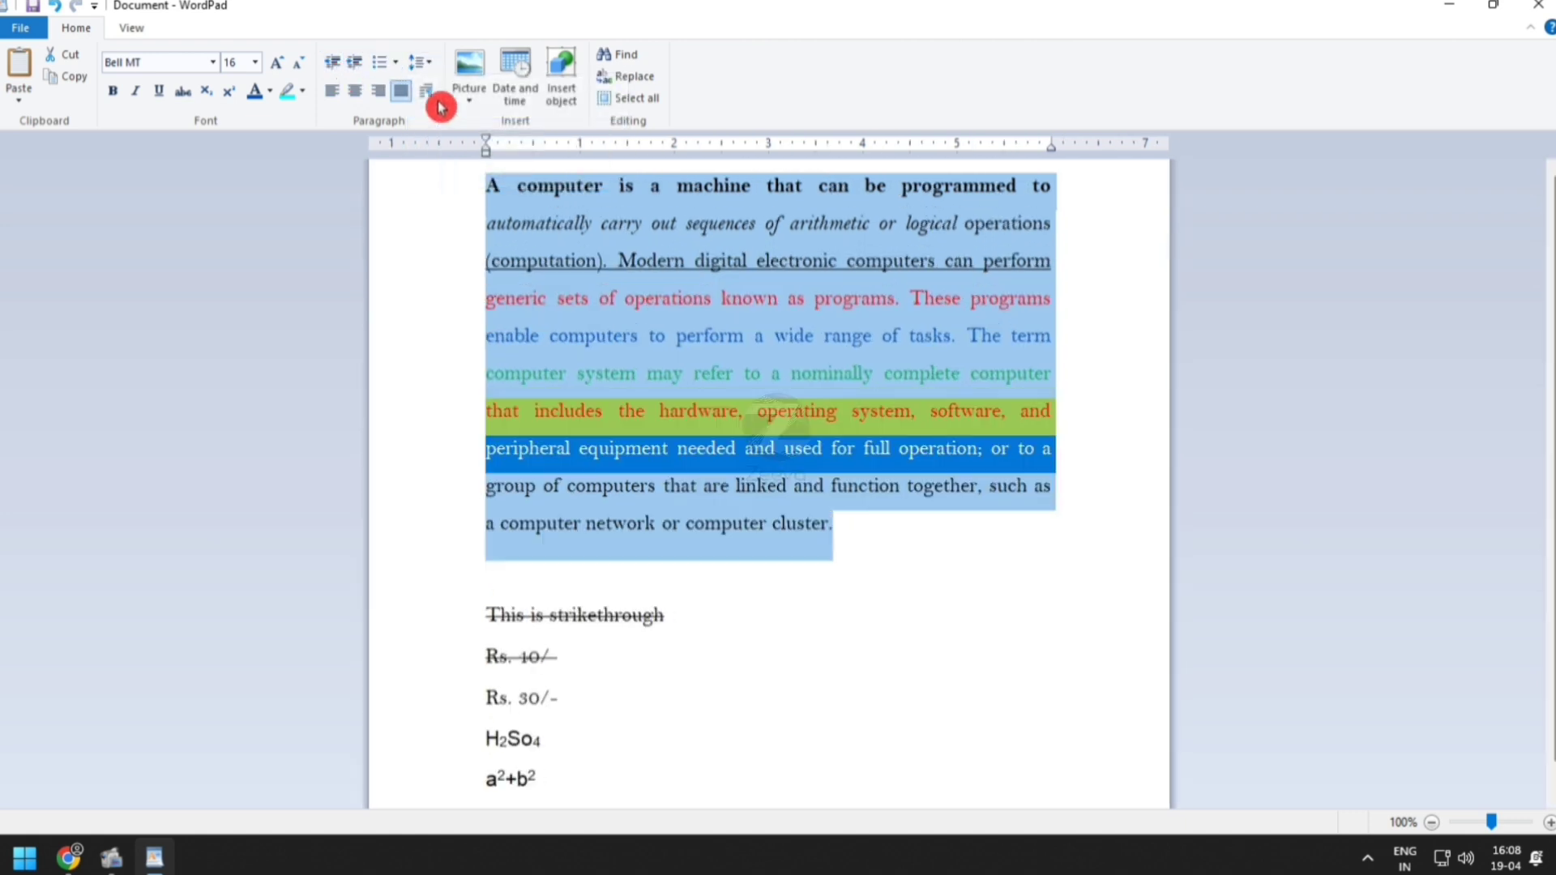
left_click(430, 66)
left_click(440, 152)
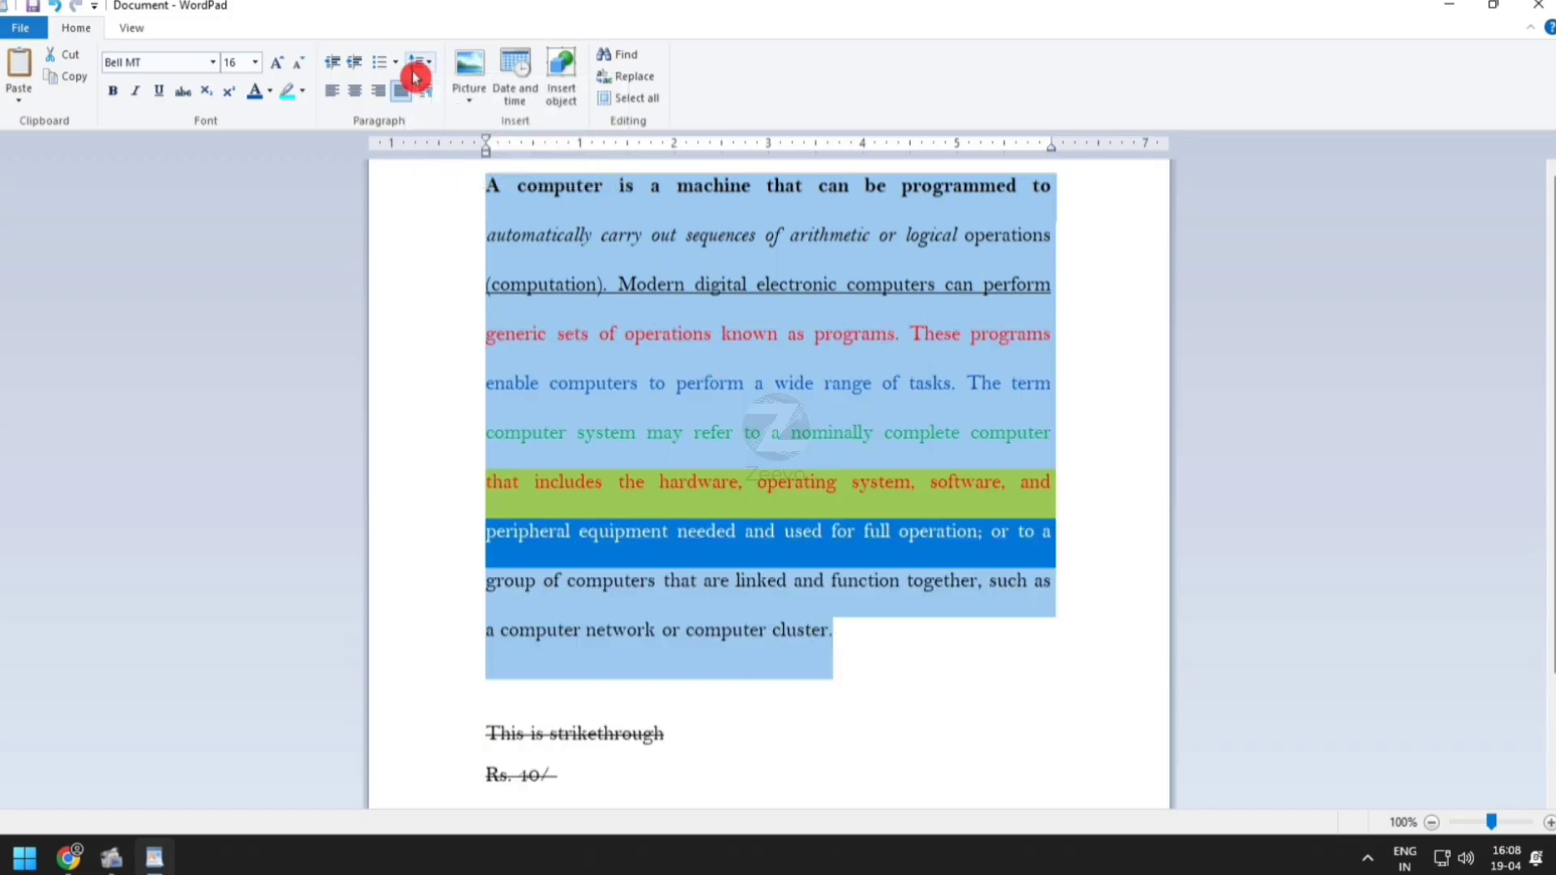
left_click(416, 67)
left_click(449, 108)
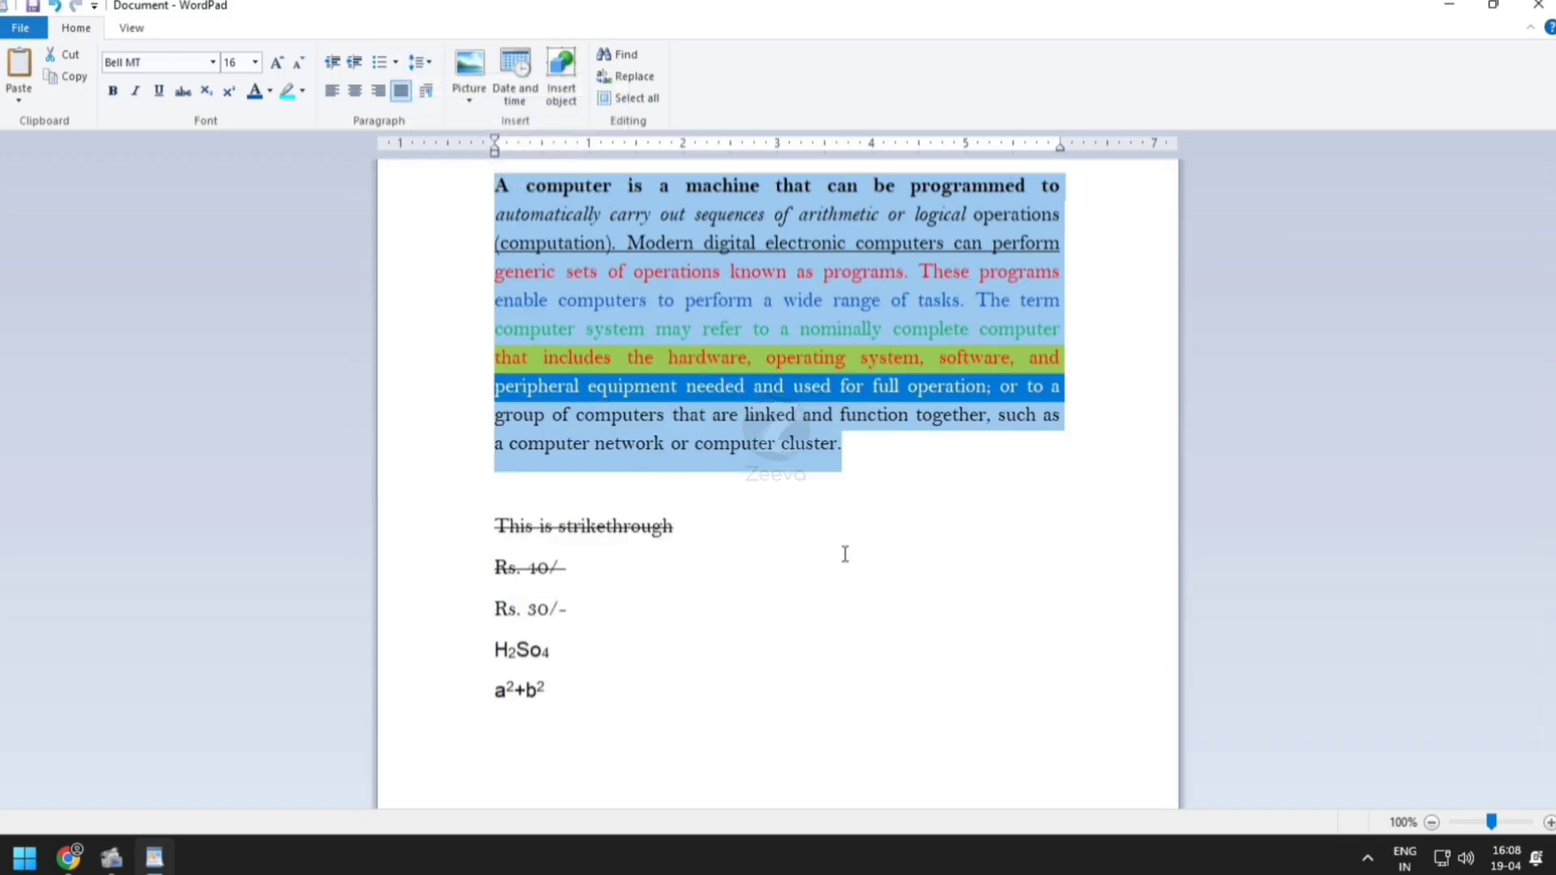
Add the line "Computer" below the a²+b² line, remove its strikethrough and enlarge its font size to 14
left_click(612, 773)
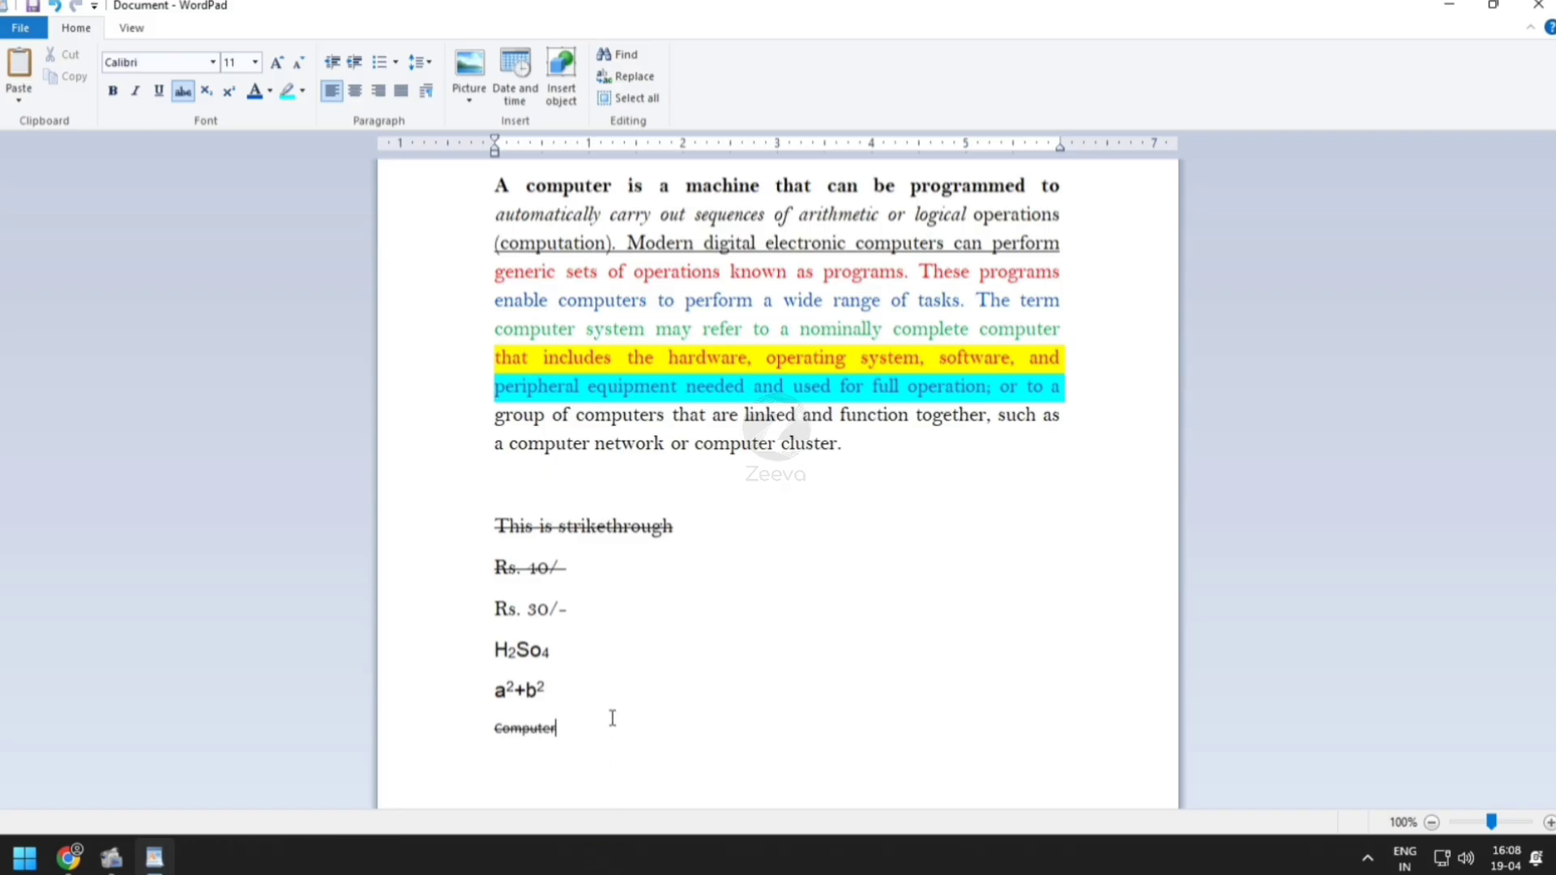
left_click_drag(612, 716, 447, 730)
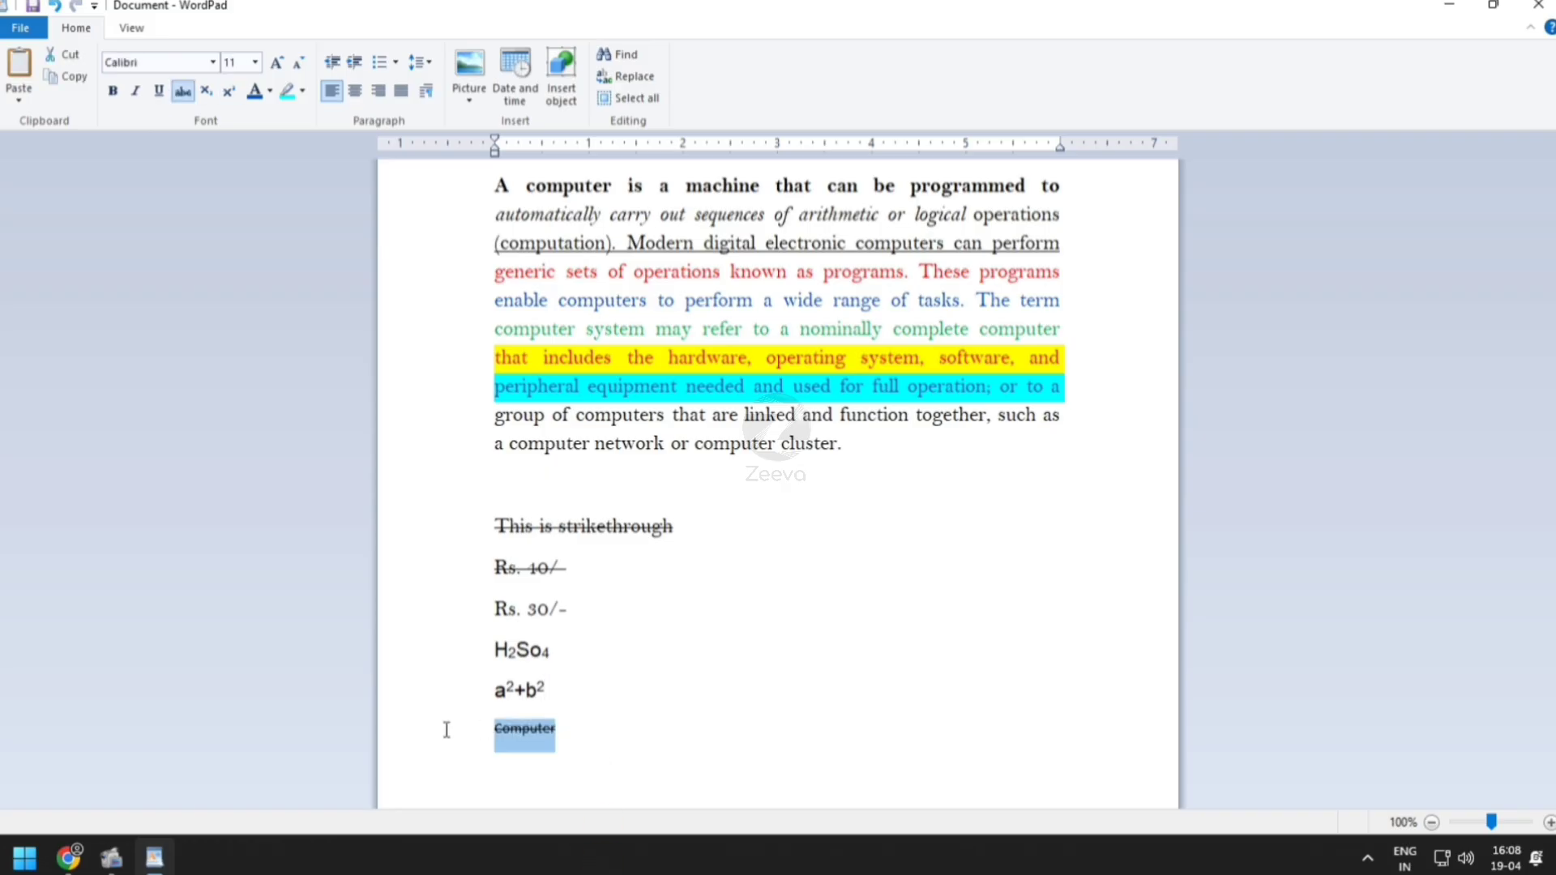
left_click(193, 103)
left_click(279, 68)
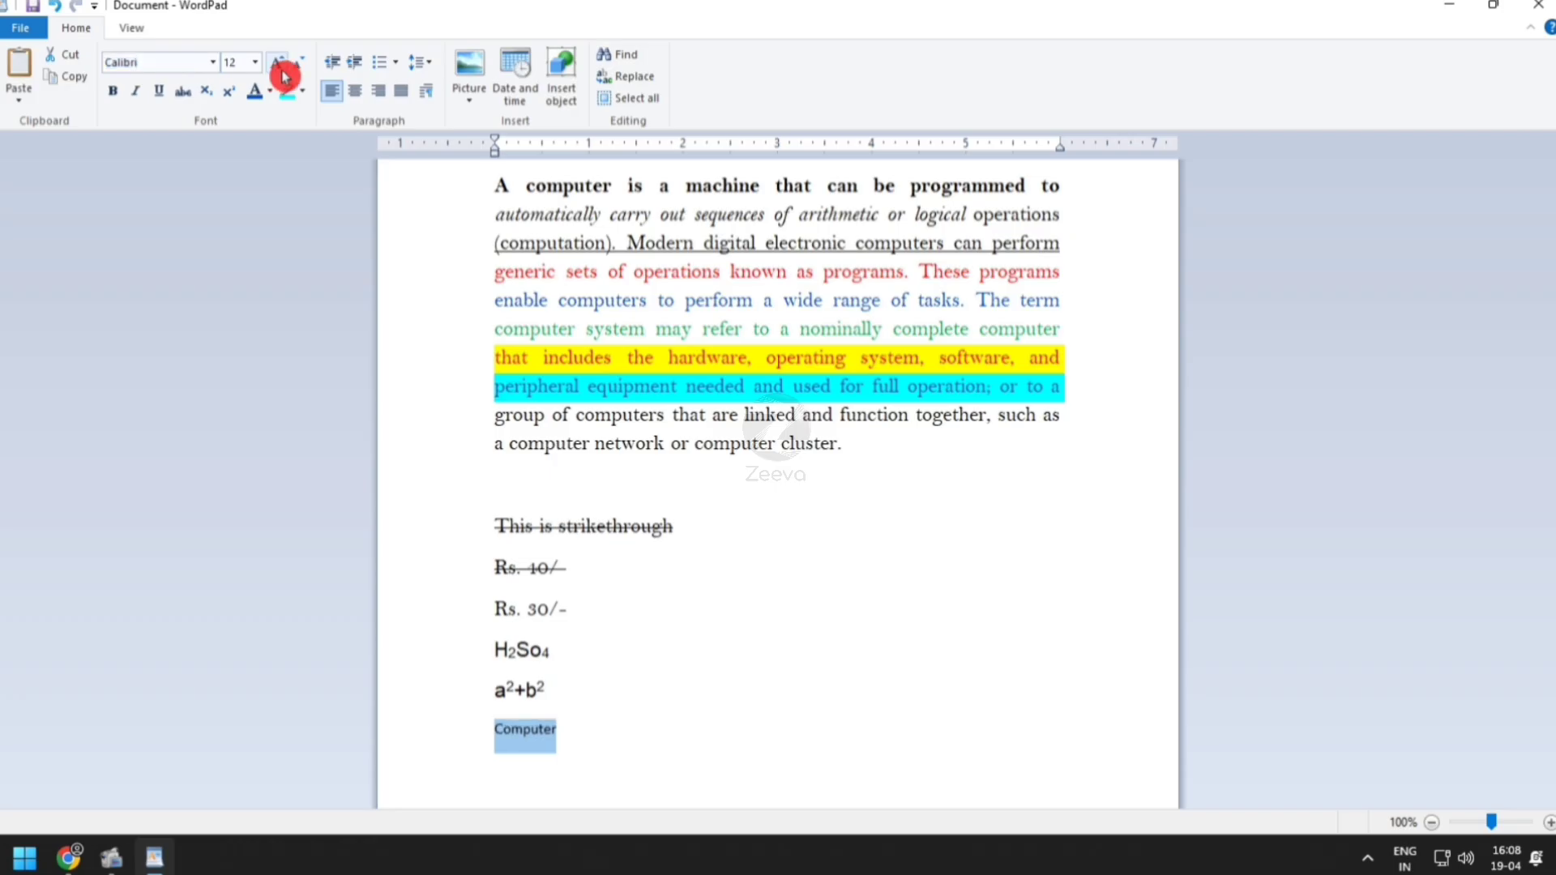
left_click(284, 75)
left_click(689, 786)
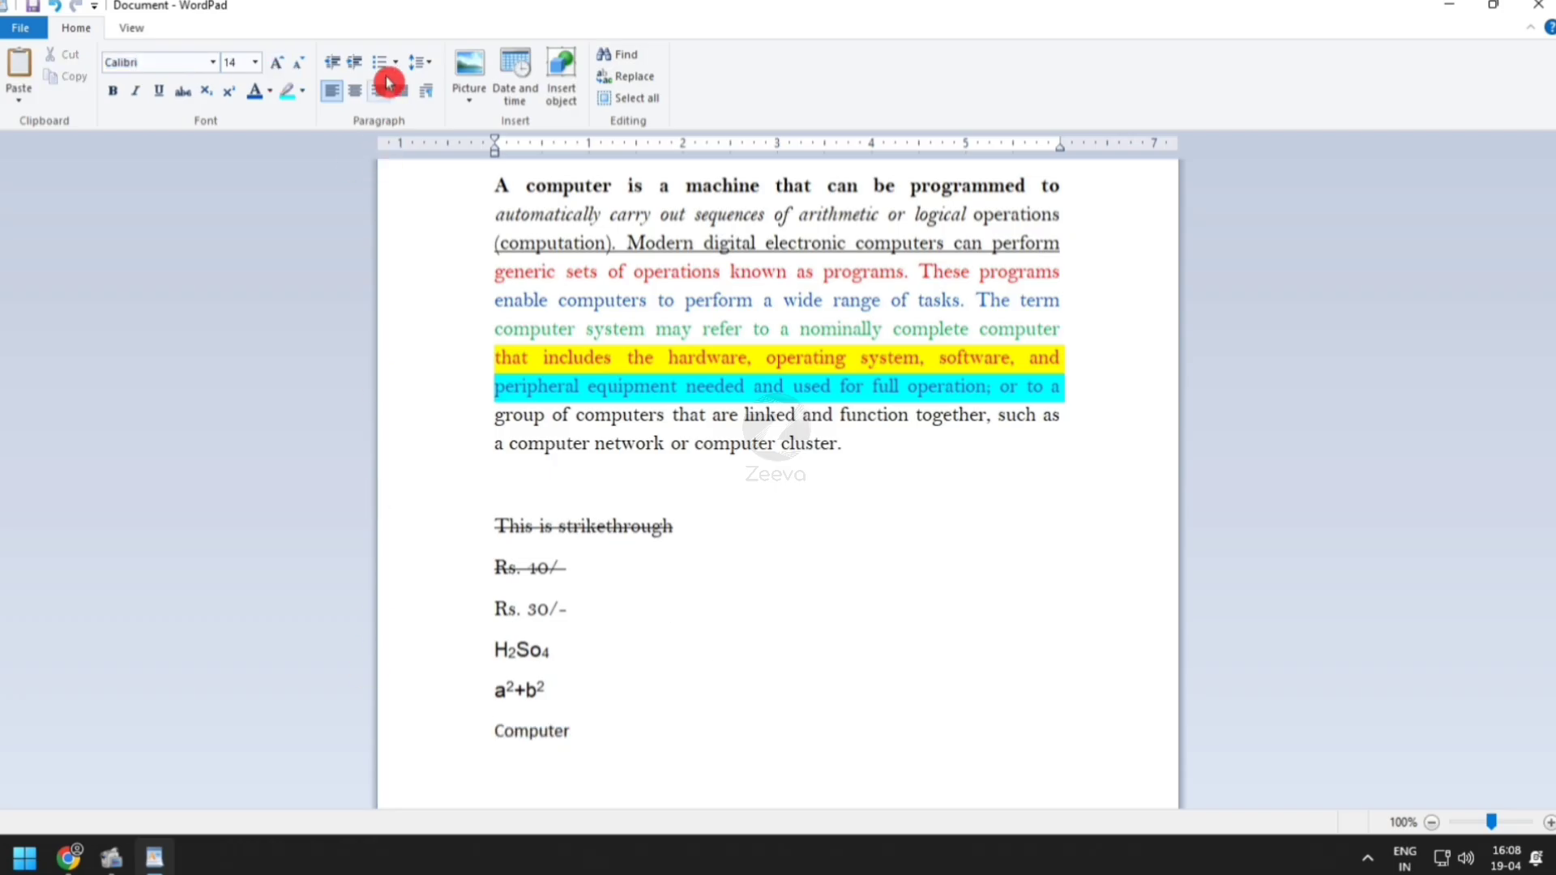
left_click(401, 65)
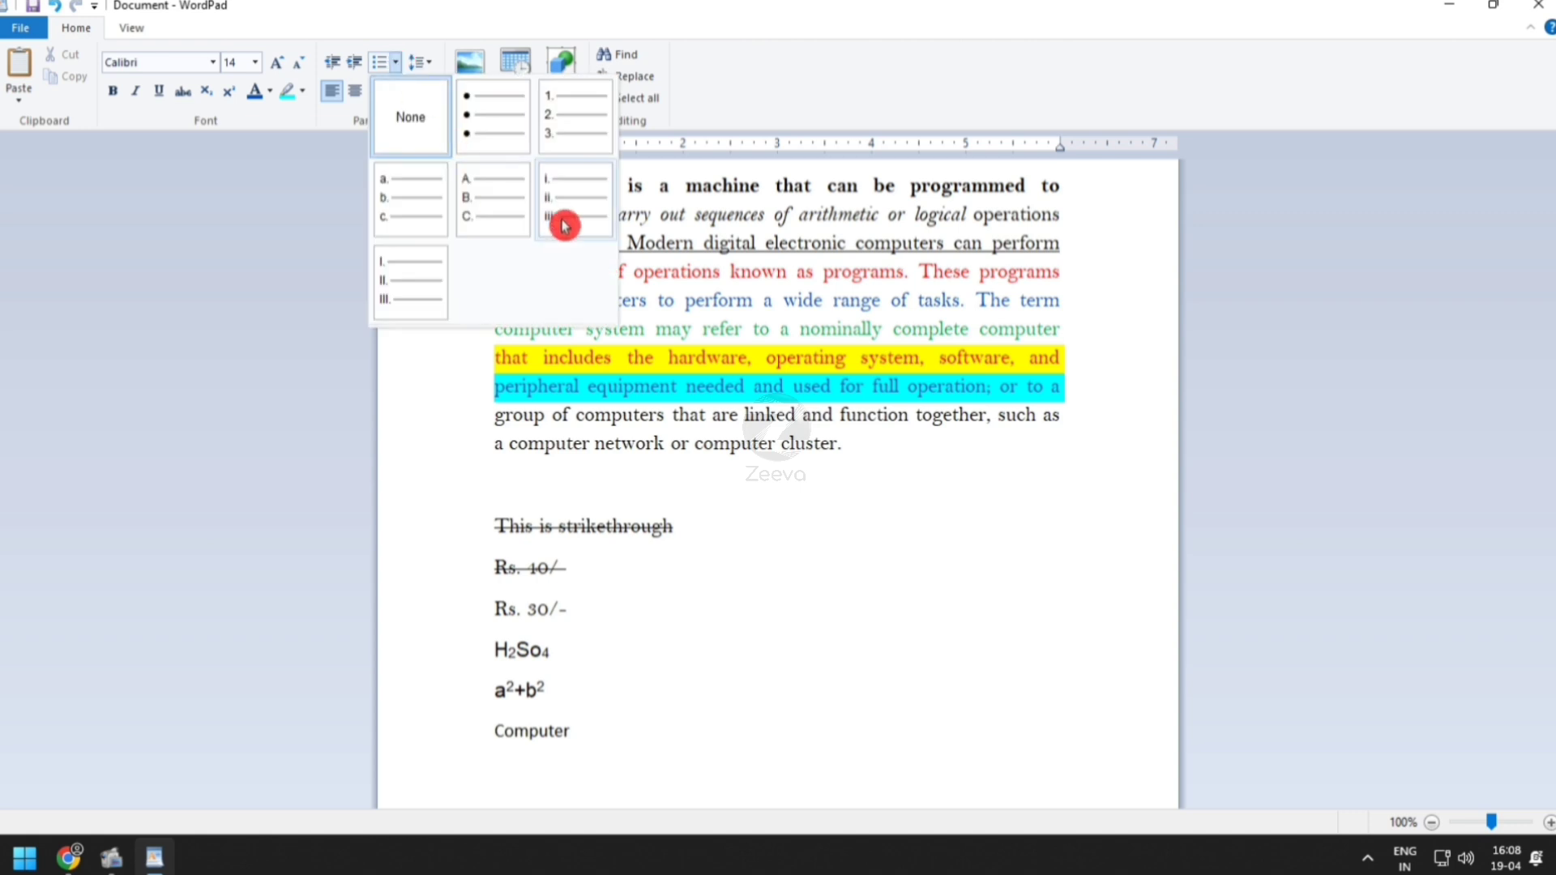
left_click(563, 118)
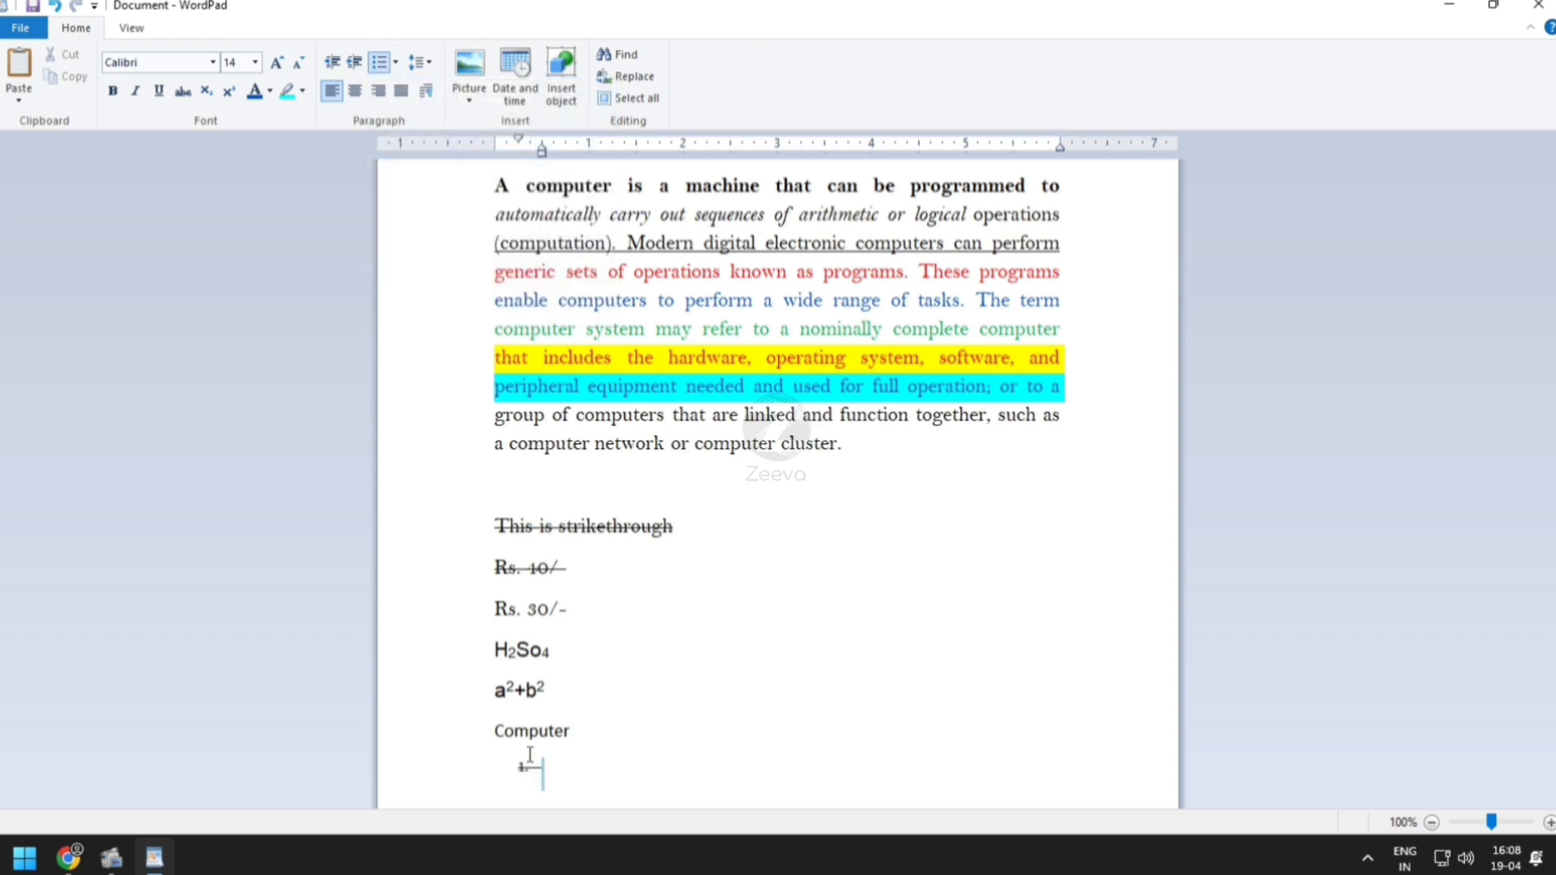
left_click(463, 755)
left_click(540, 771)
key("ctrl+z")
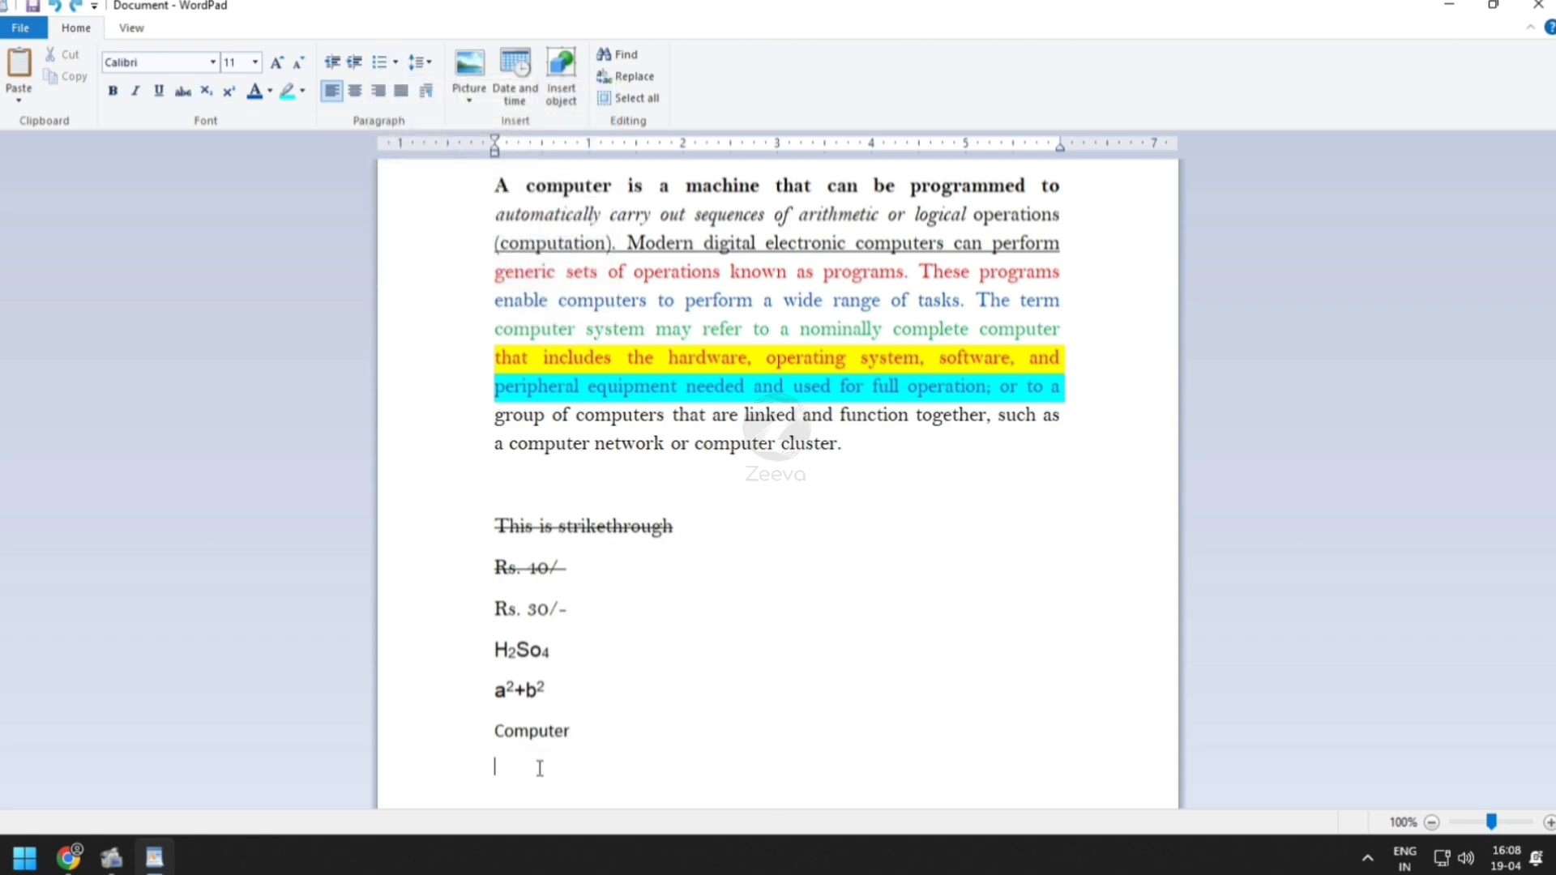
Start a 1, 2, 3 numbered list below the Computer line with the items Software and Hardware
left_click(410, 64)
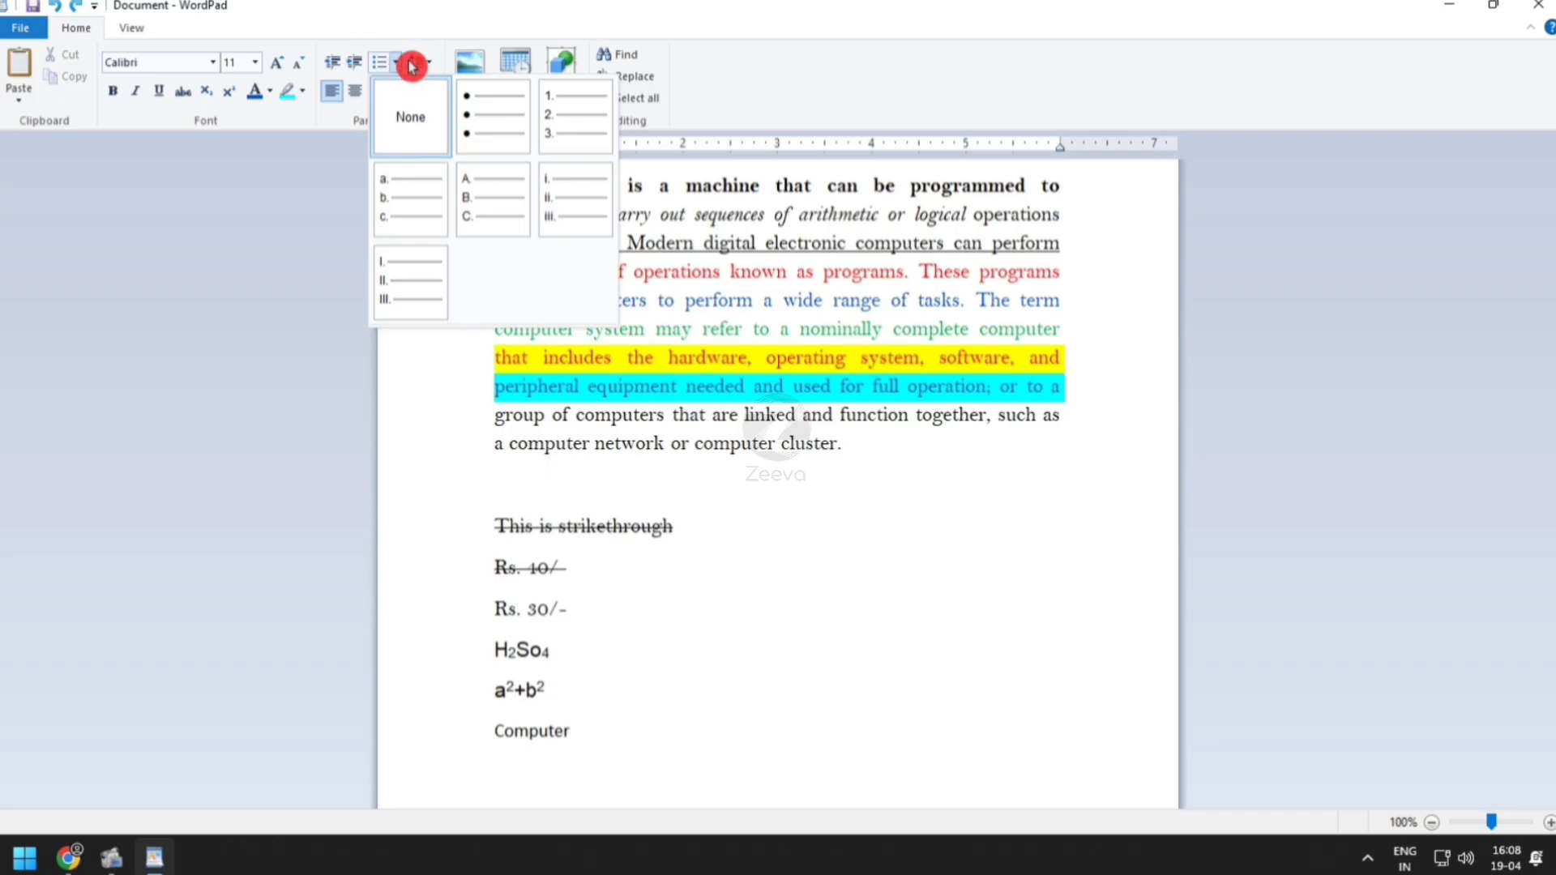
left_click(562, 120)
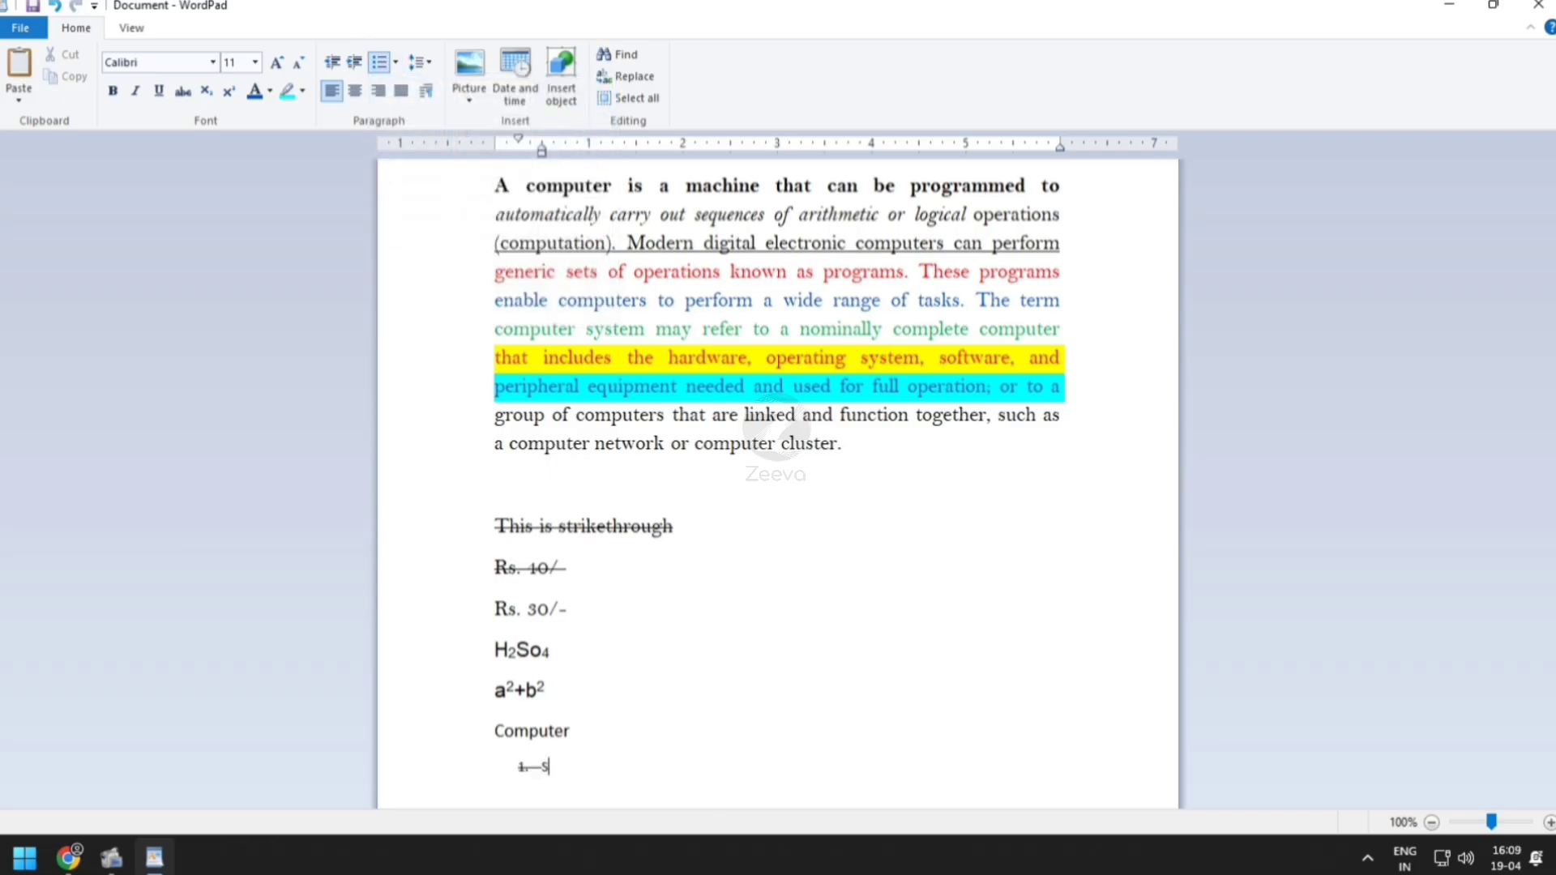
type("Software")
key("Return")
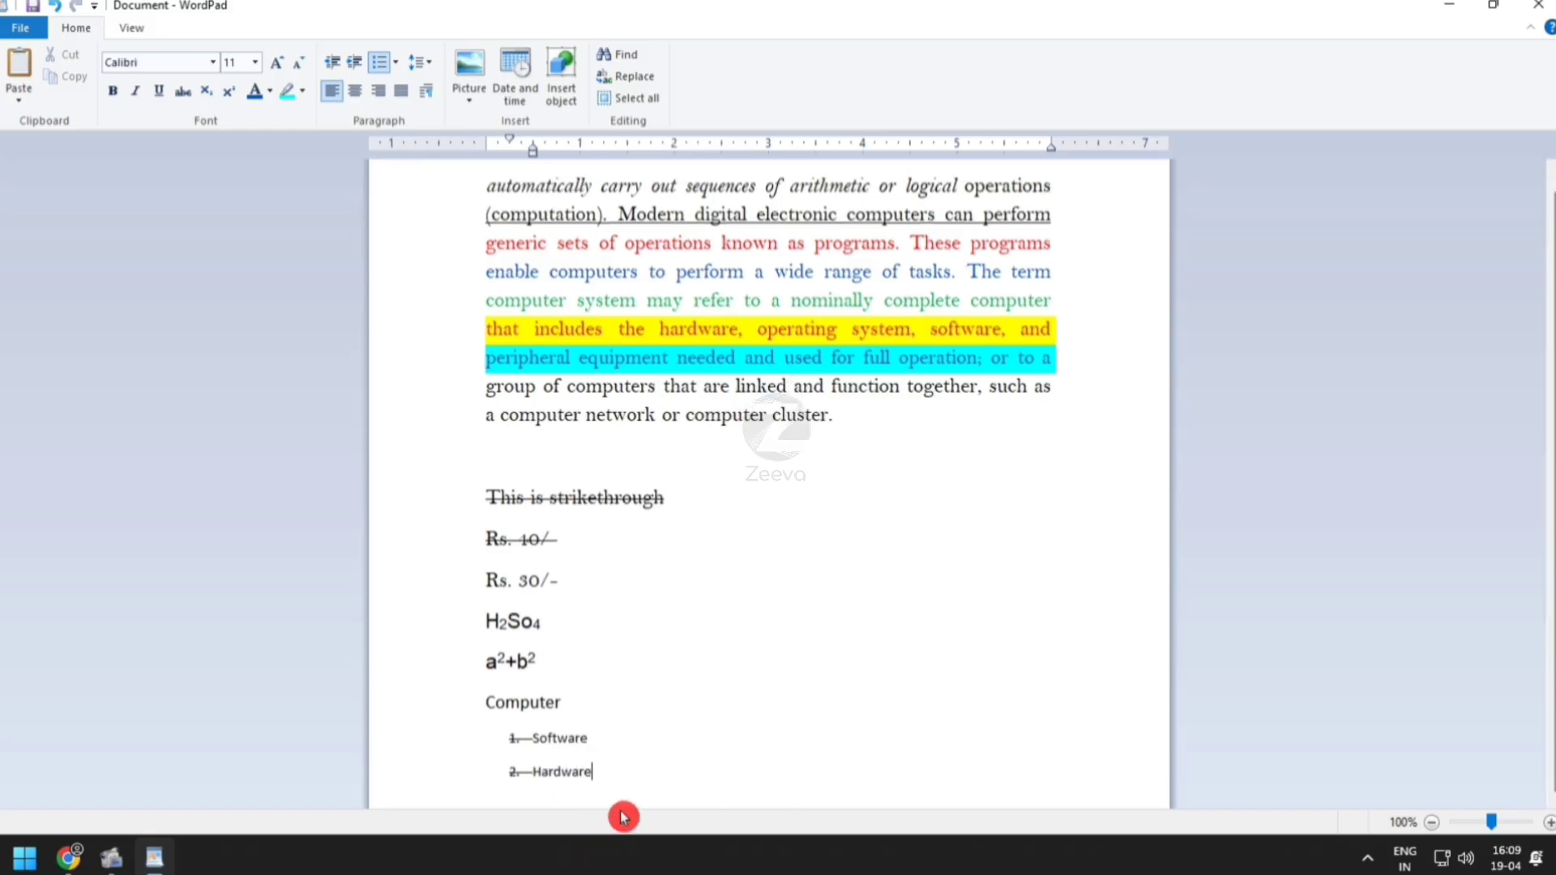
Remove the strikethrough from the Computer line and its list items, and end the numbered list after Hardware
left_click_drag(593, 771, 462, 724)
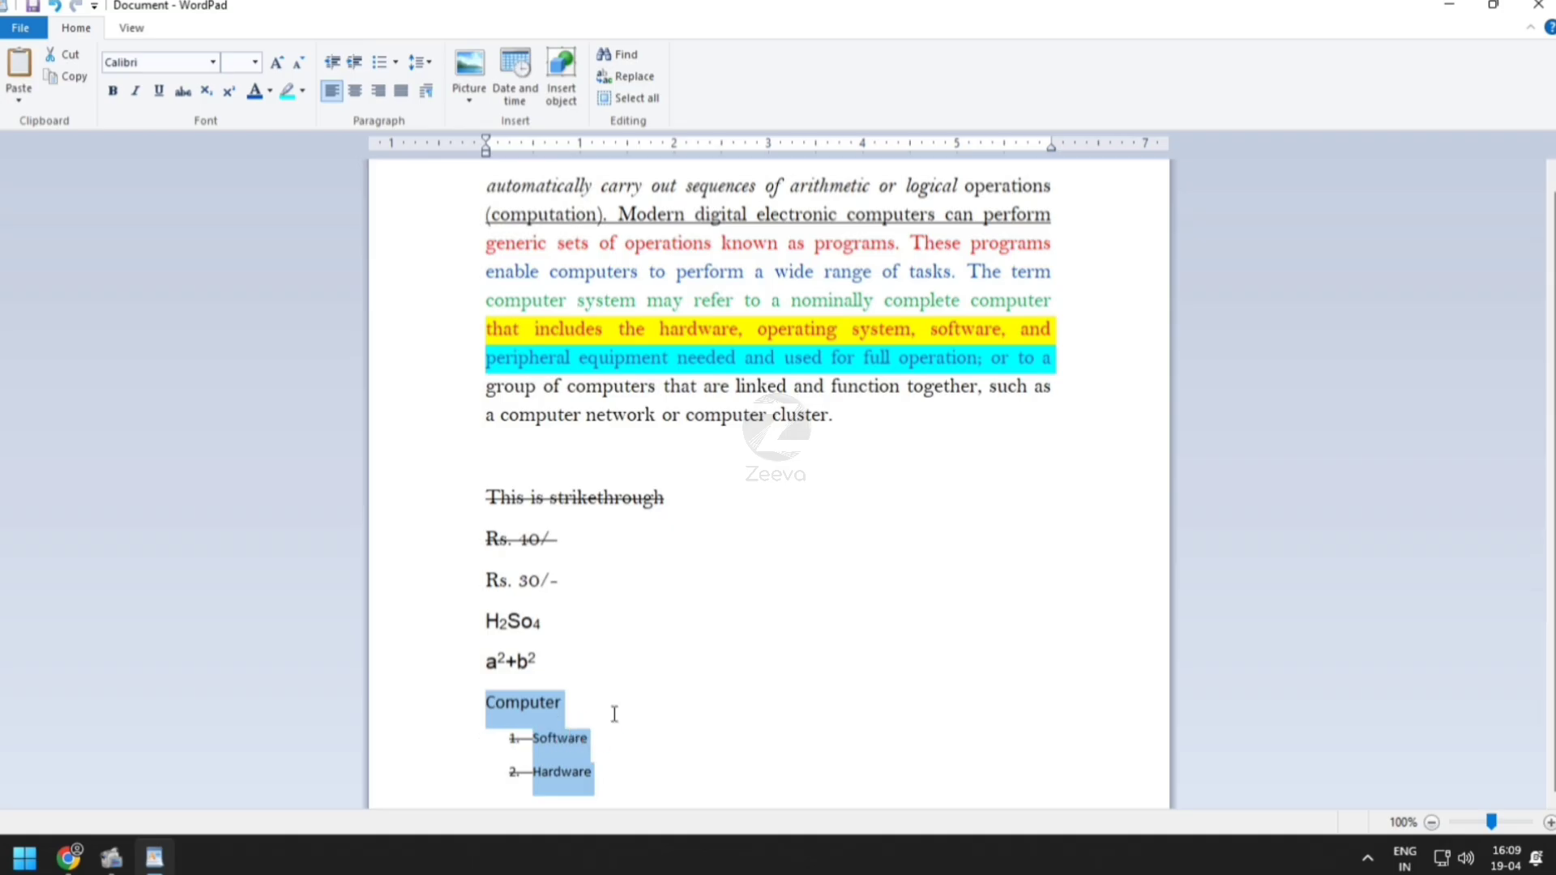
left_click(183, 96)
left_click(683, 770)
scroll(683, 770, "up", 1)
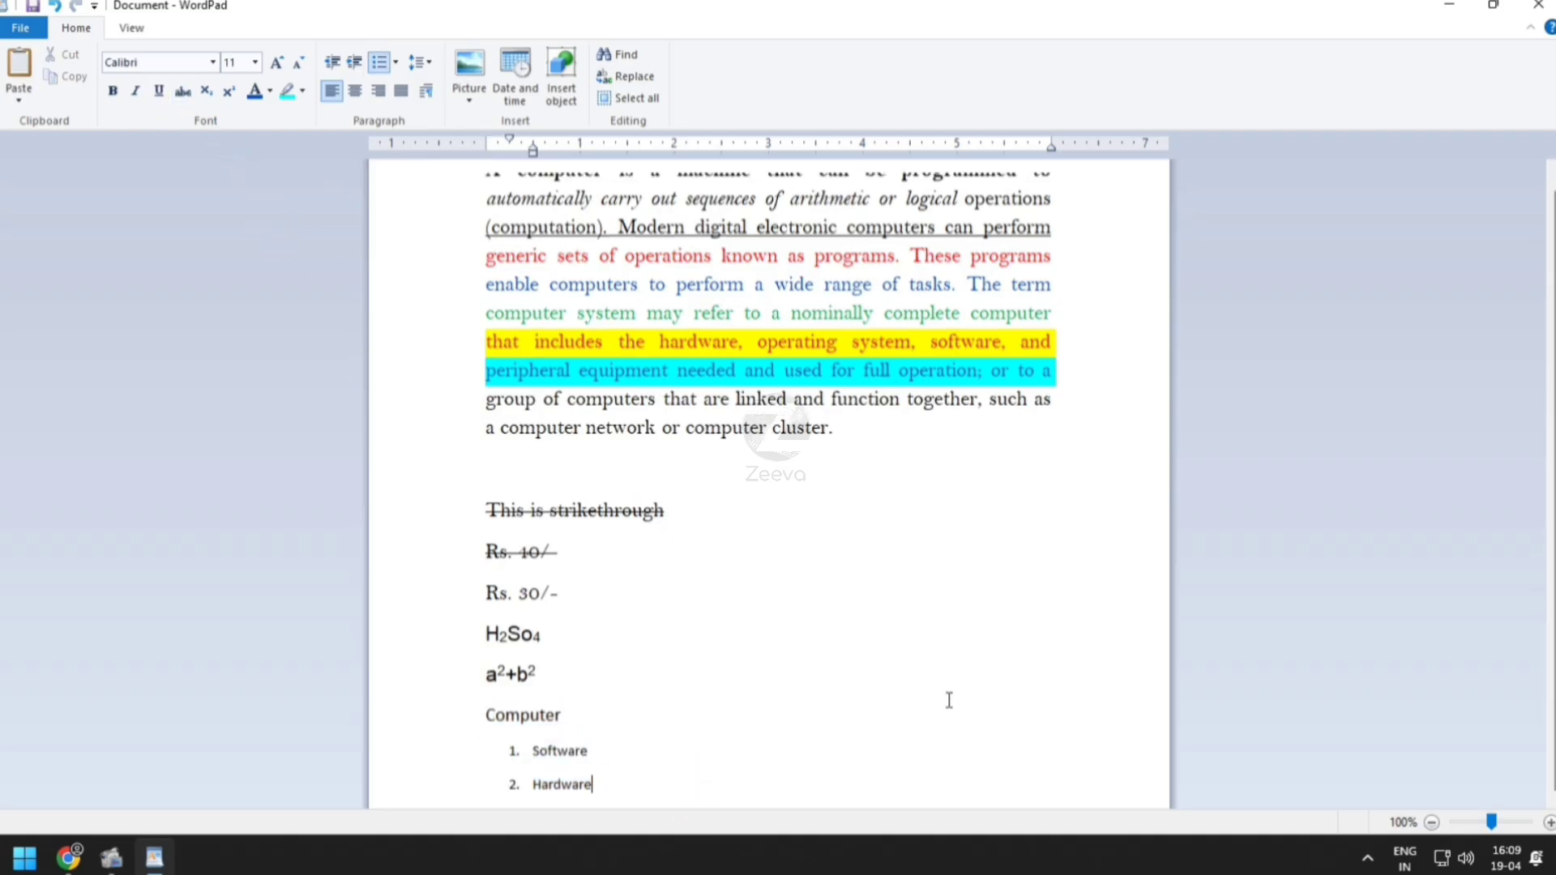
key("Return")
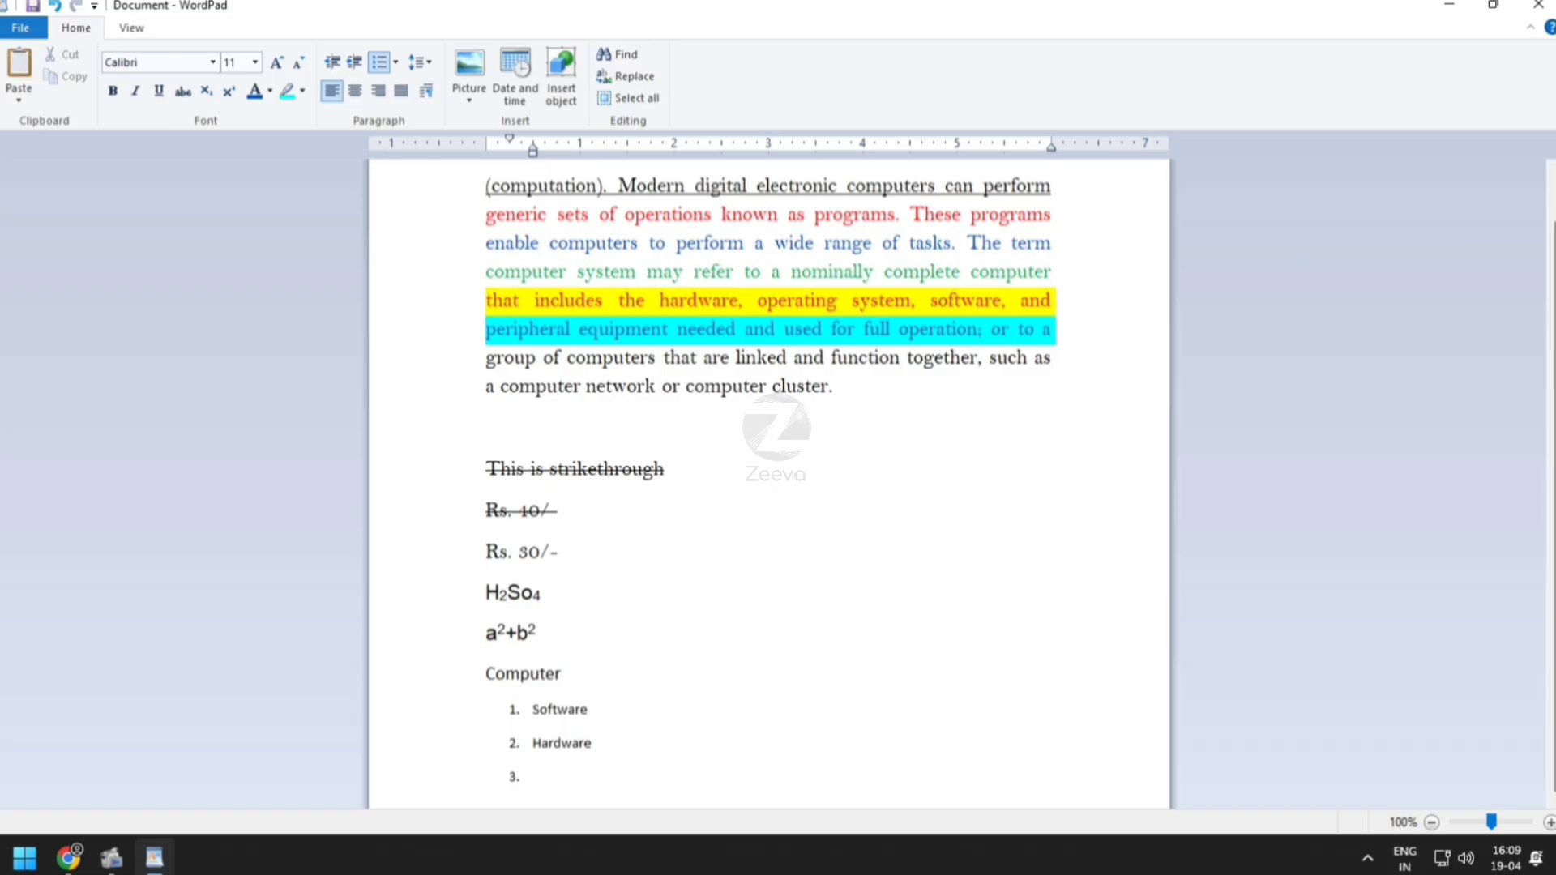
key("Return")
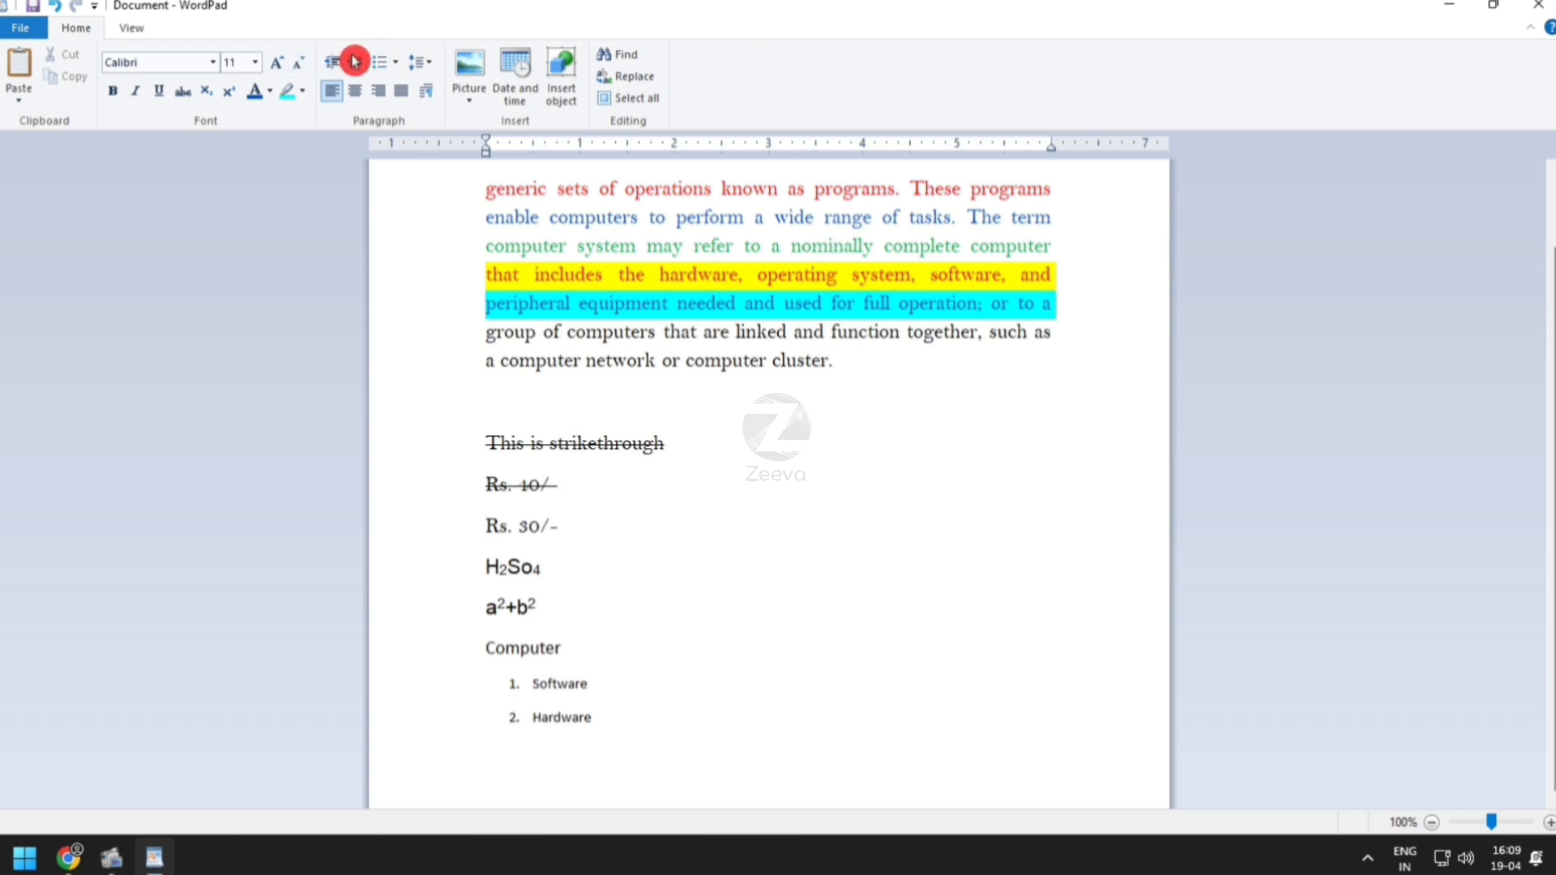
Look through the list styles available for the Software and Hardware items
left_click_drag(600, 735, 521, 698)
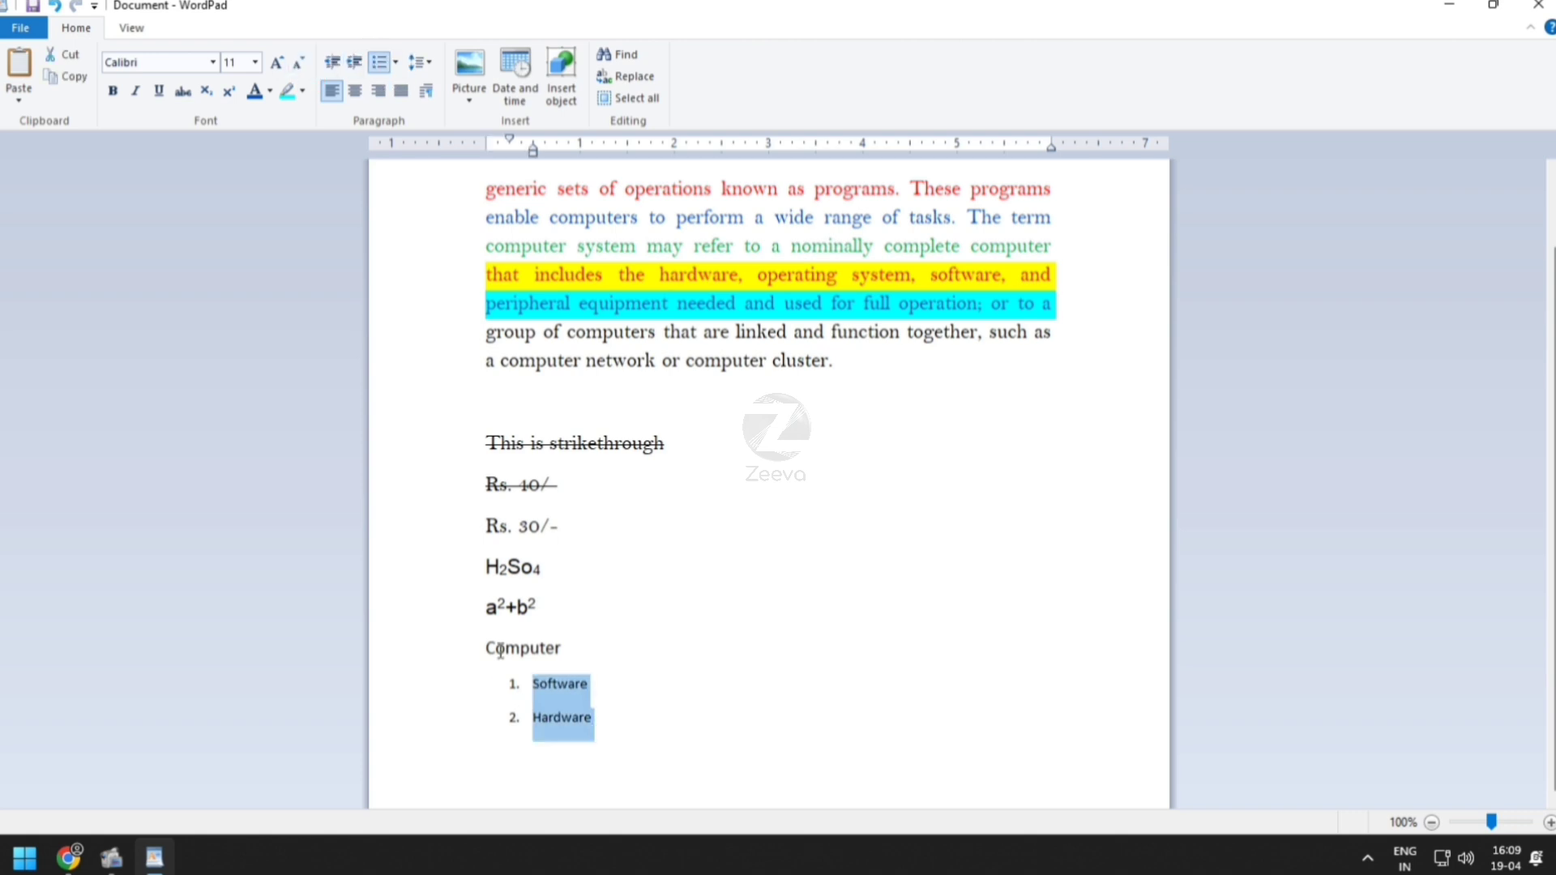
left_click(395, 62)
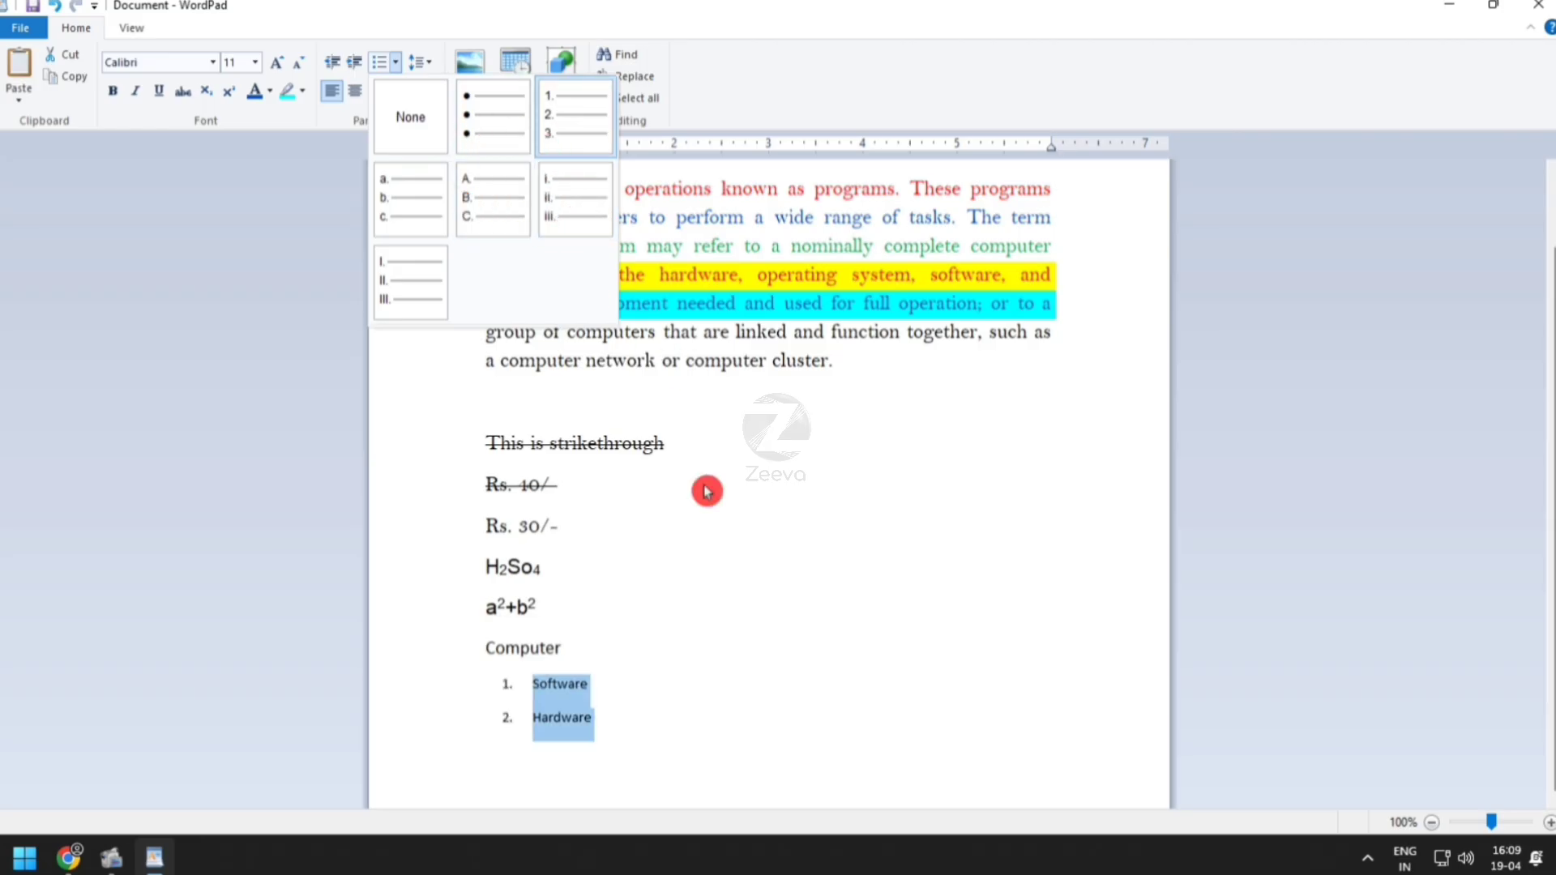
left_click(625, 776)
left_click(580, 778)
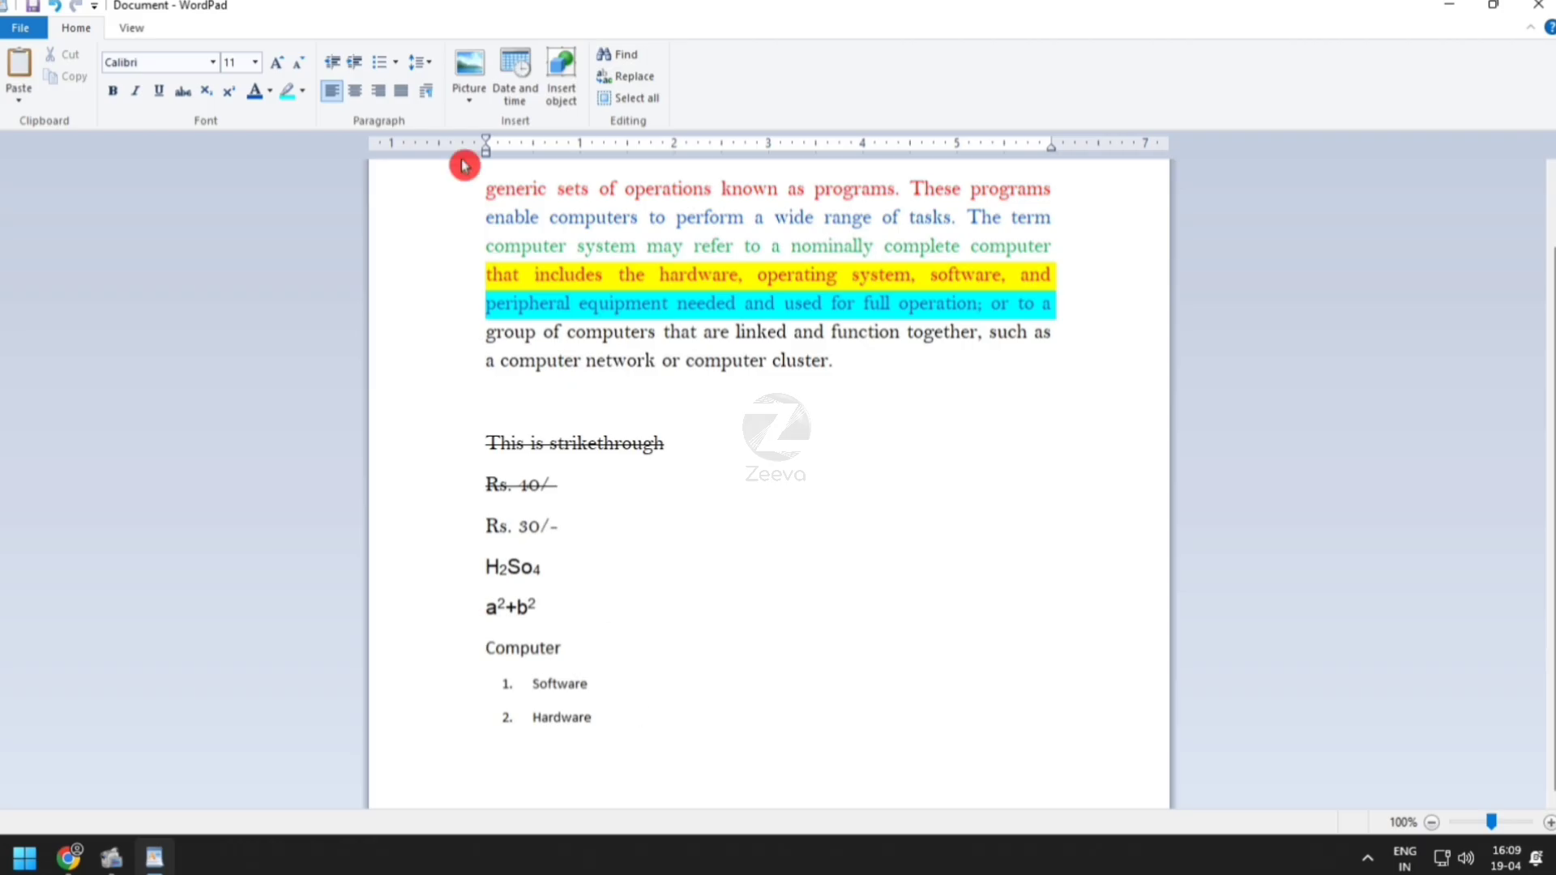
Insert the snowy mountain lake picture from the Screenshots folder below the numbered list
left_click(471, 68)
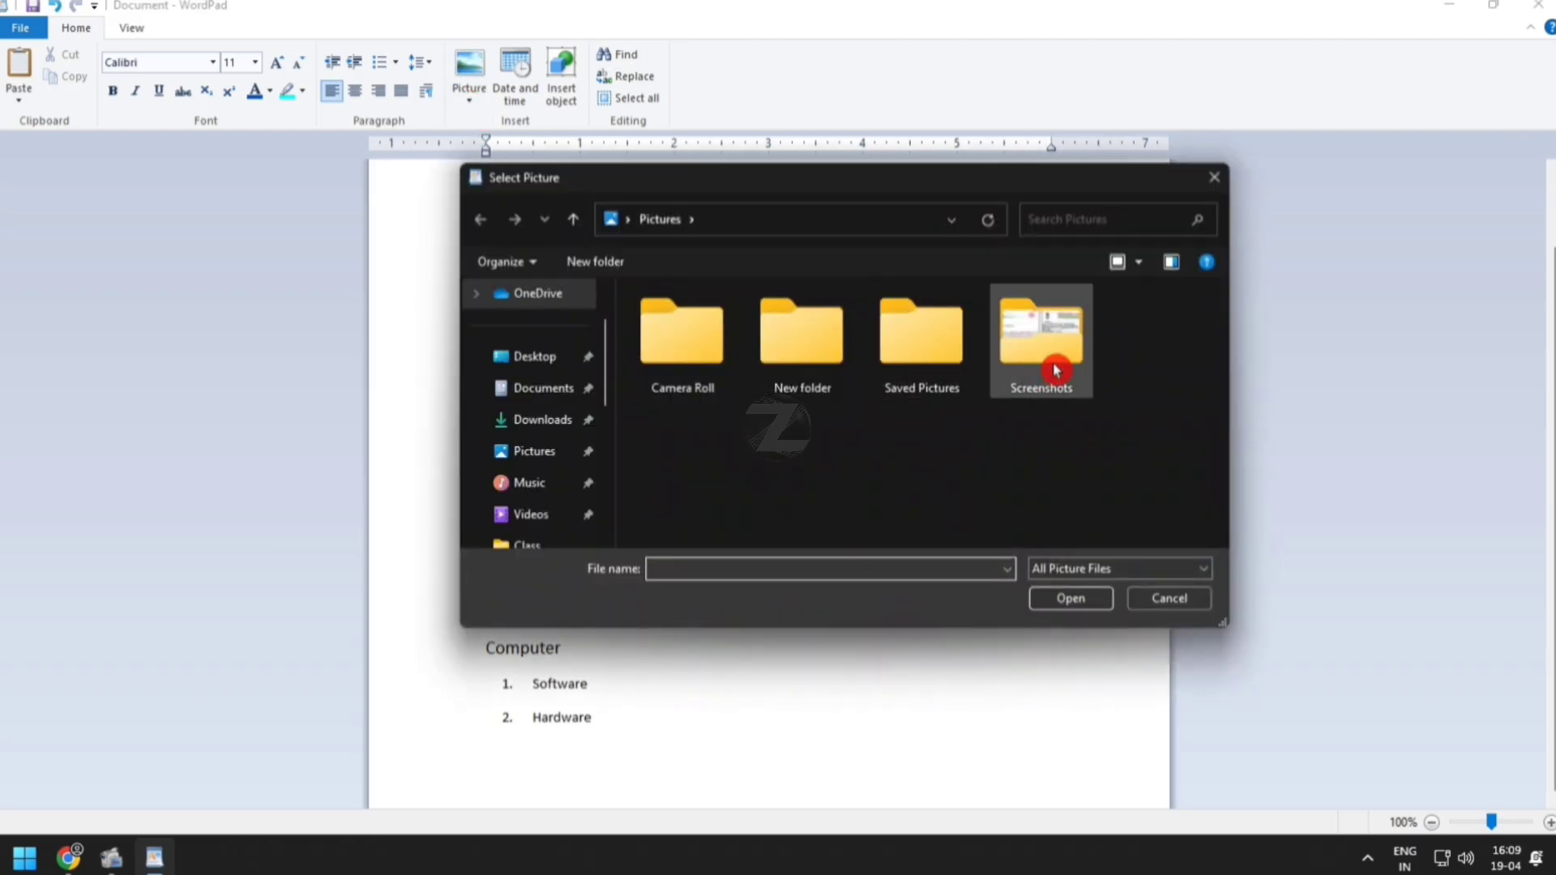
double_click(1050, 390)
scroll(938, 470, "down", 2)
left_click(924, 341)
double_click(924, 340)
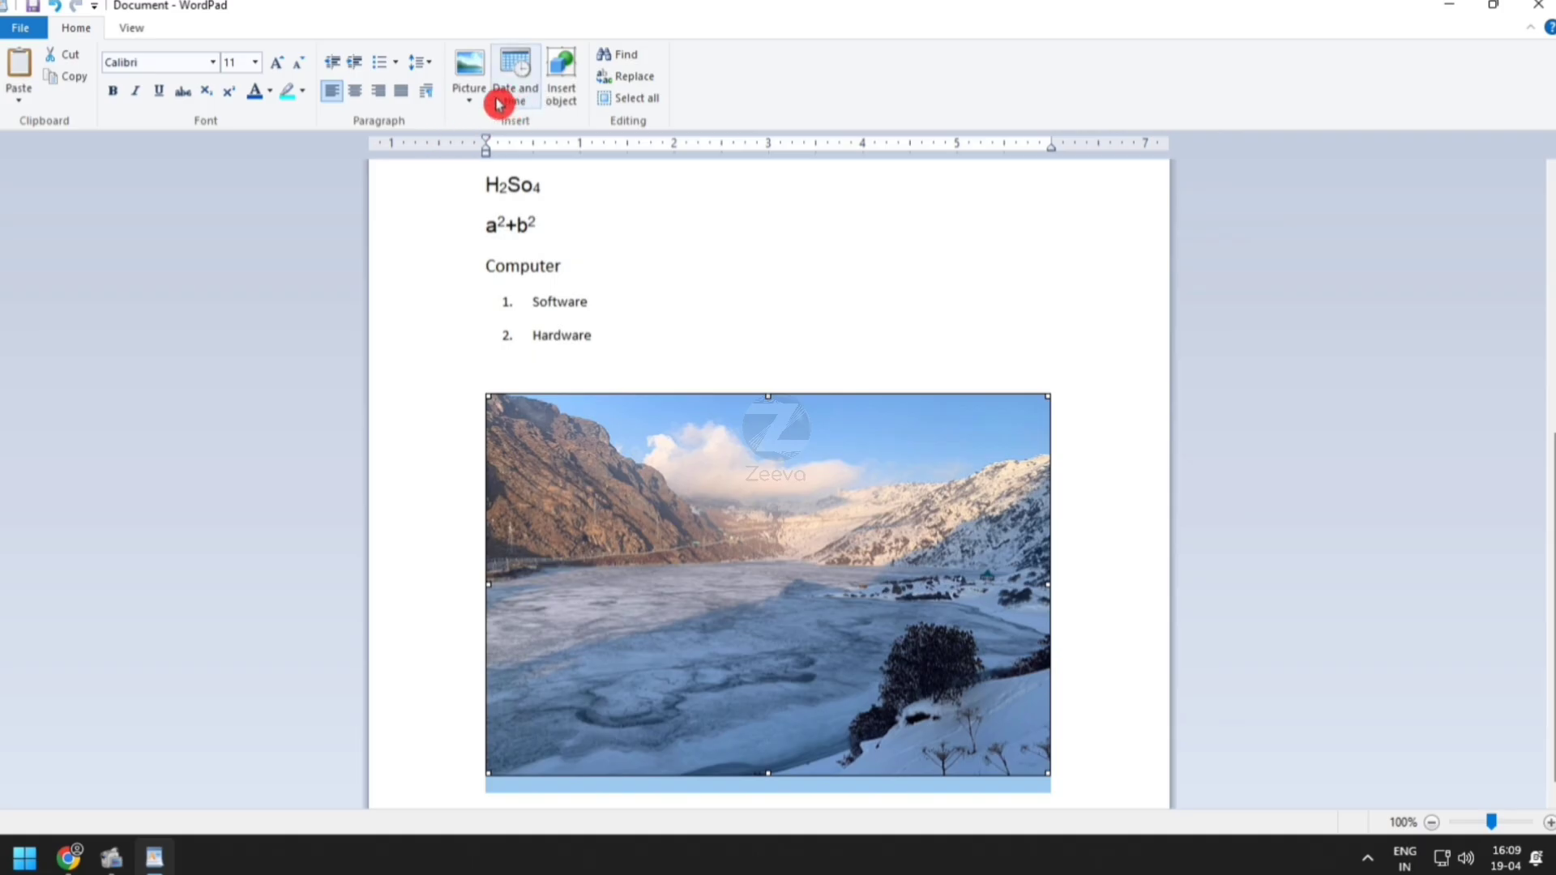
Resize the lake picture to 40% of its original size with the aspect ratio locked
left_click(469, 91)
left_click(500, 167)
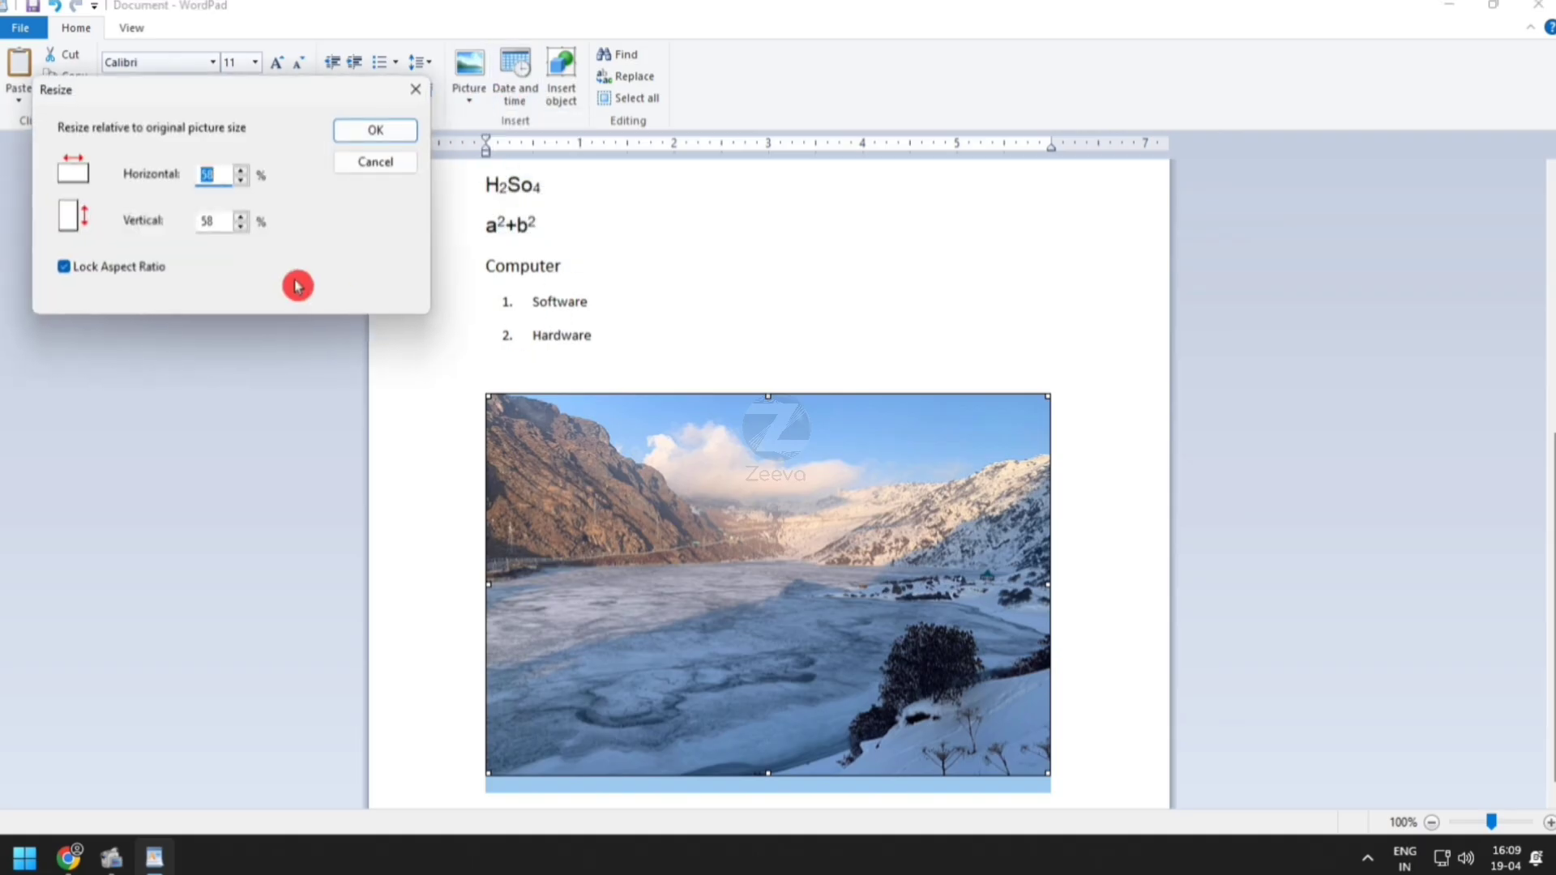
type("40")
key("Return")
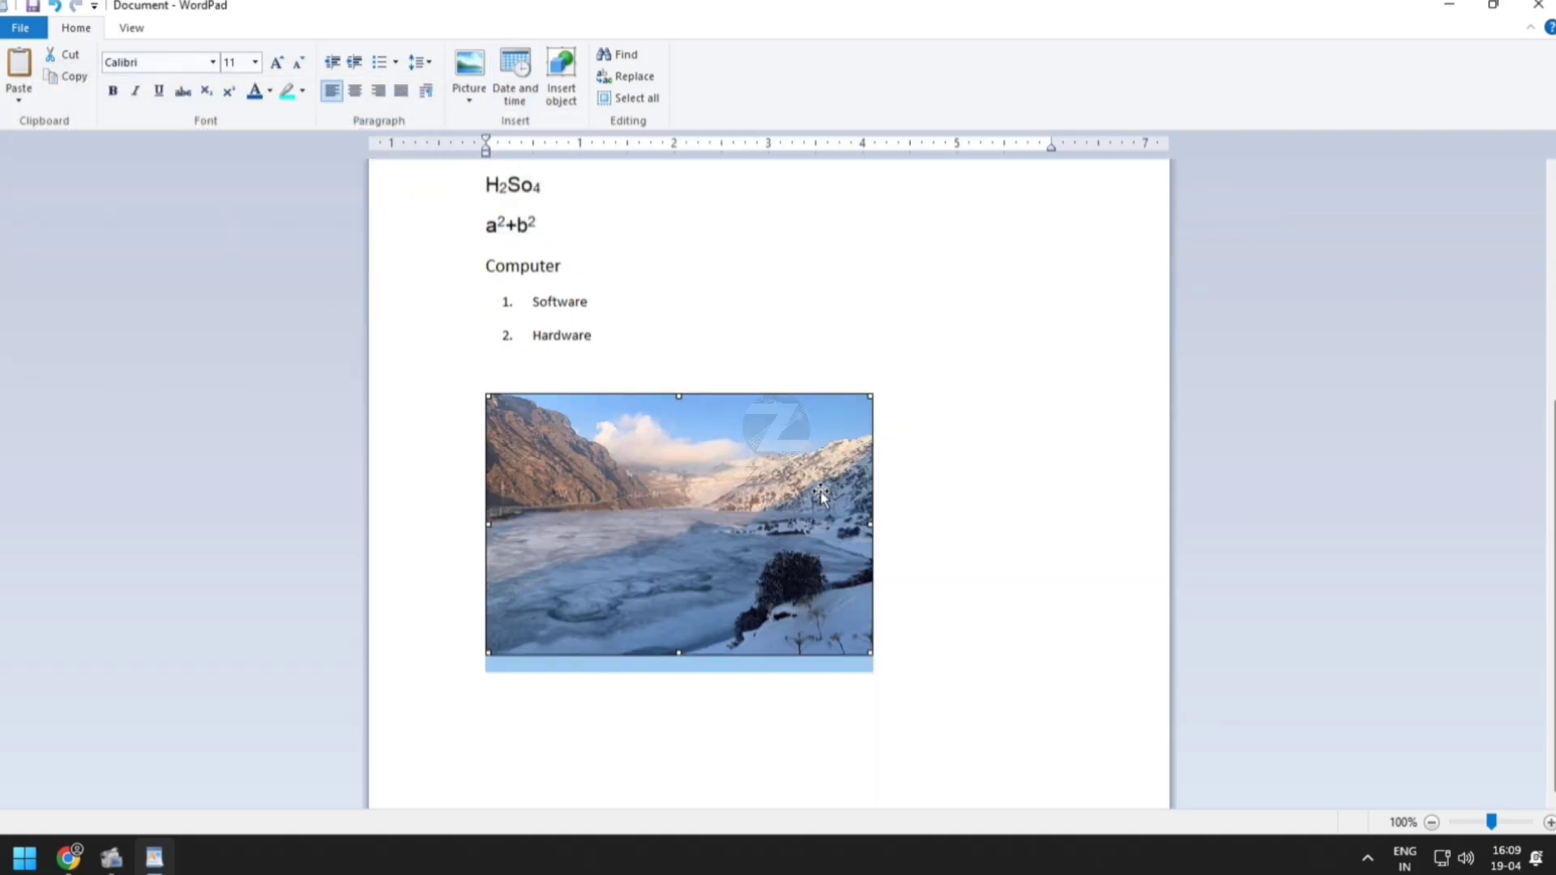
left_click(966, 552)
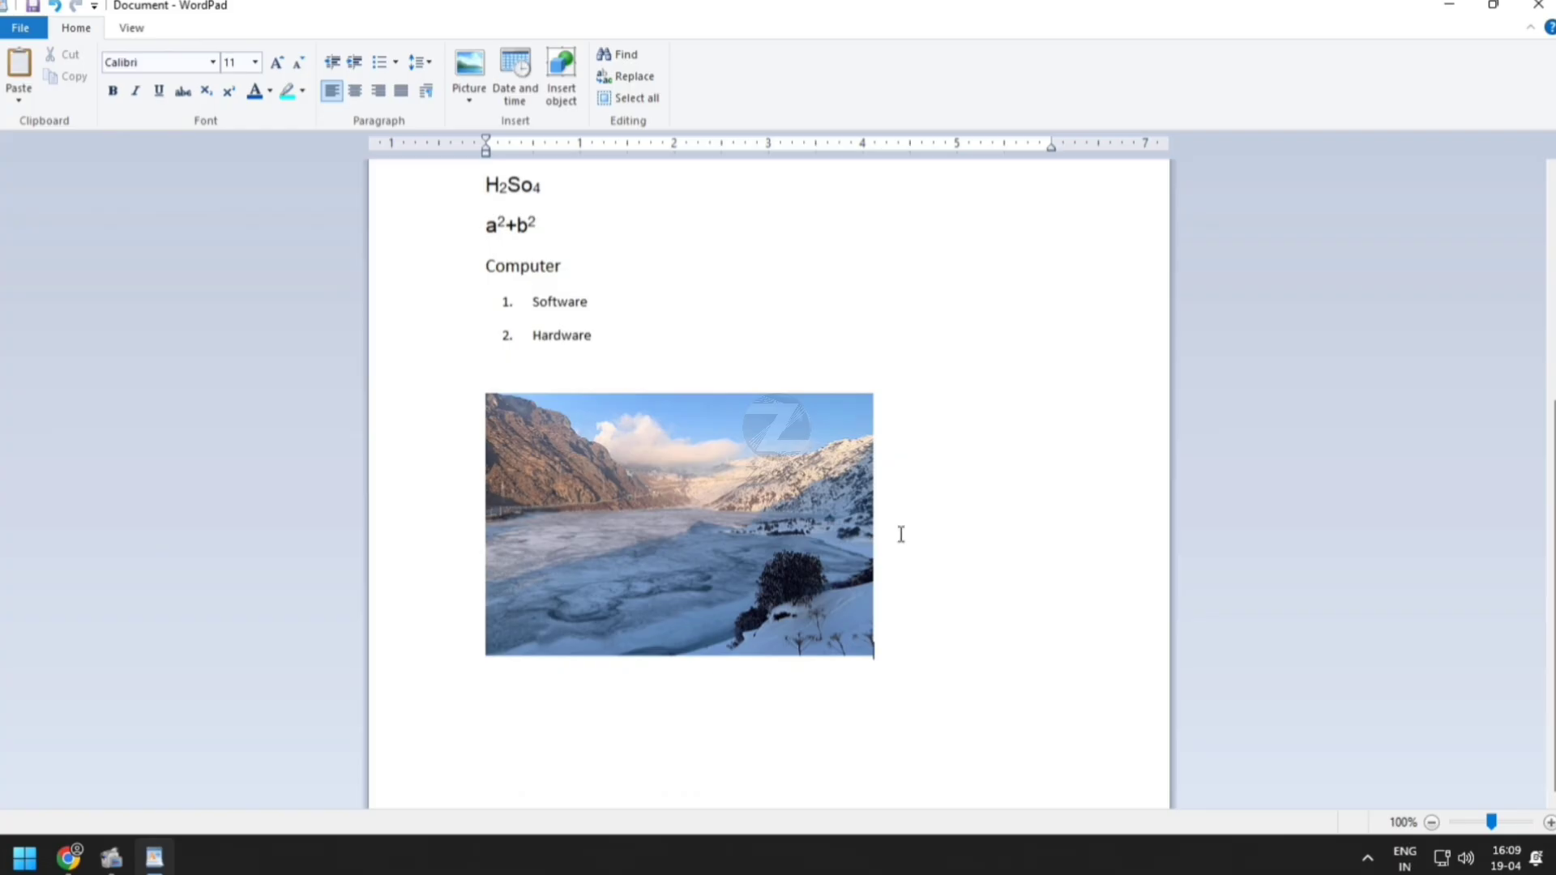
Insert the current date below the lake picture in the format 19-4-25
left_click(521, 103)
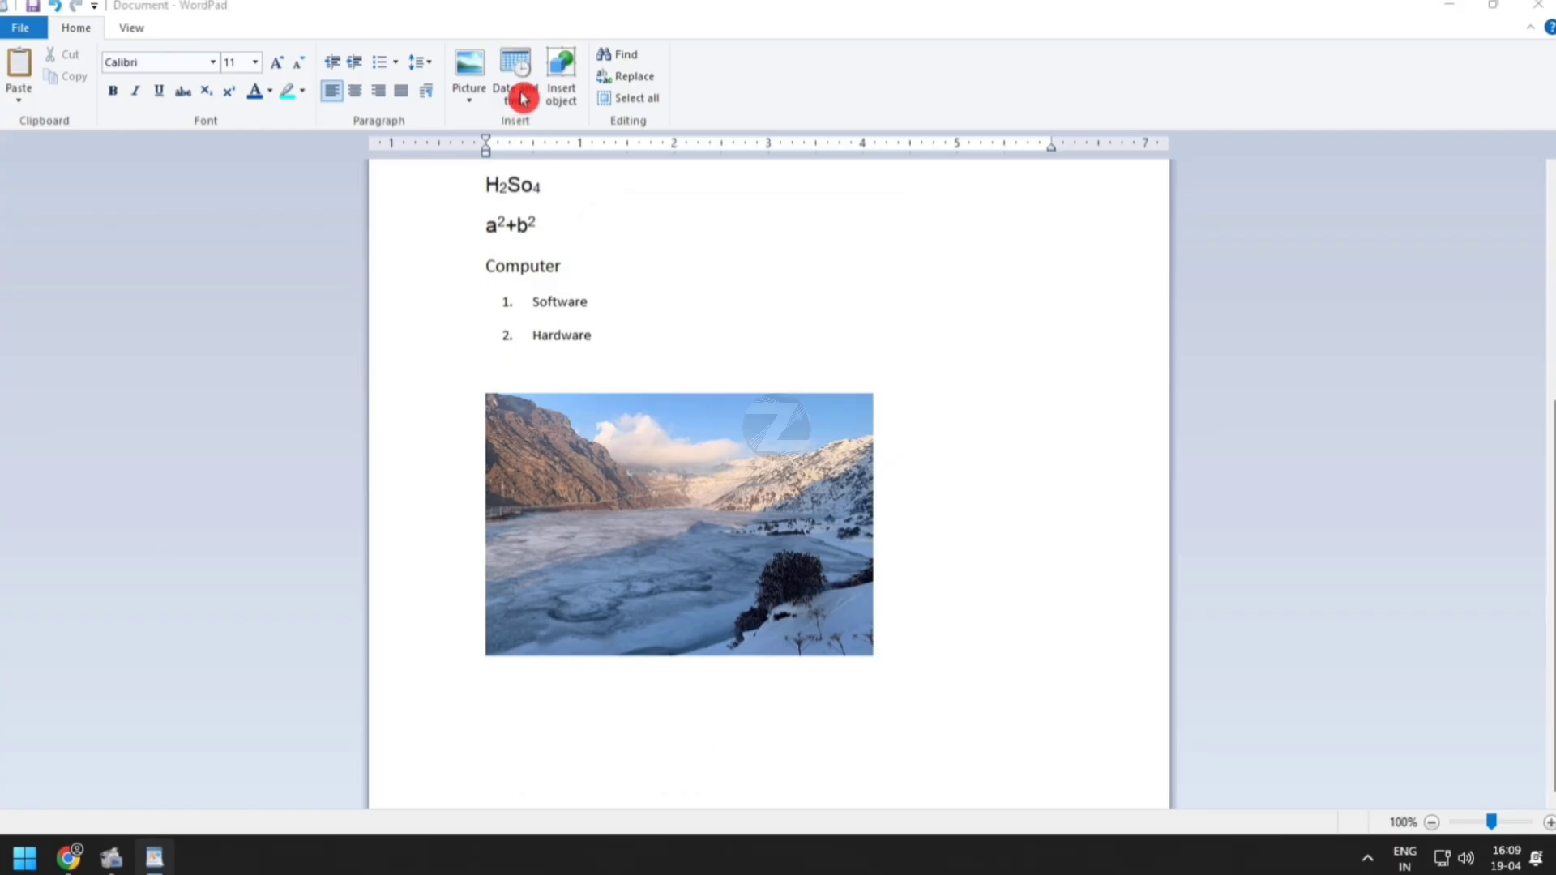
left_click(648, 307)
left_click(653, 322)
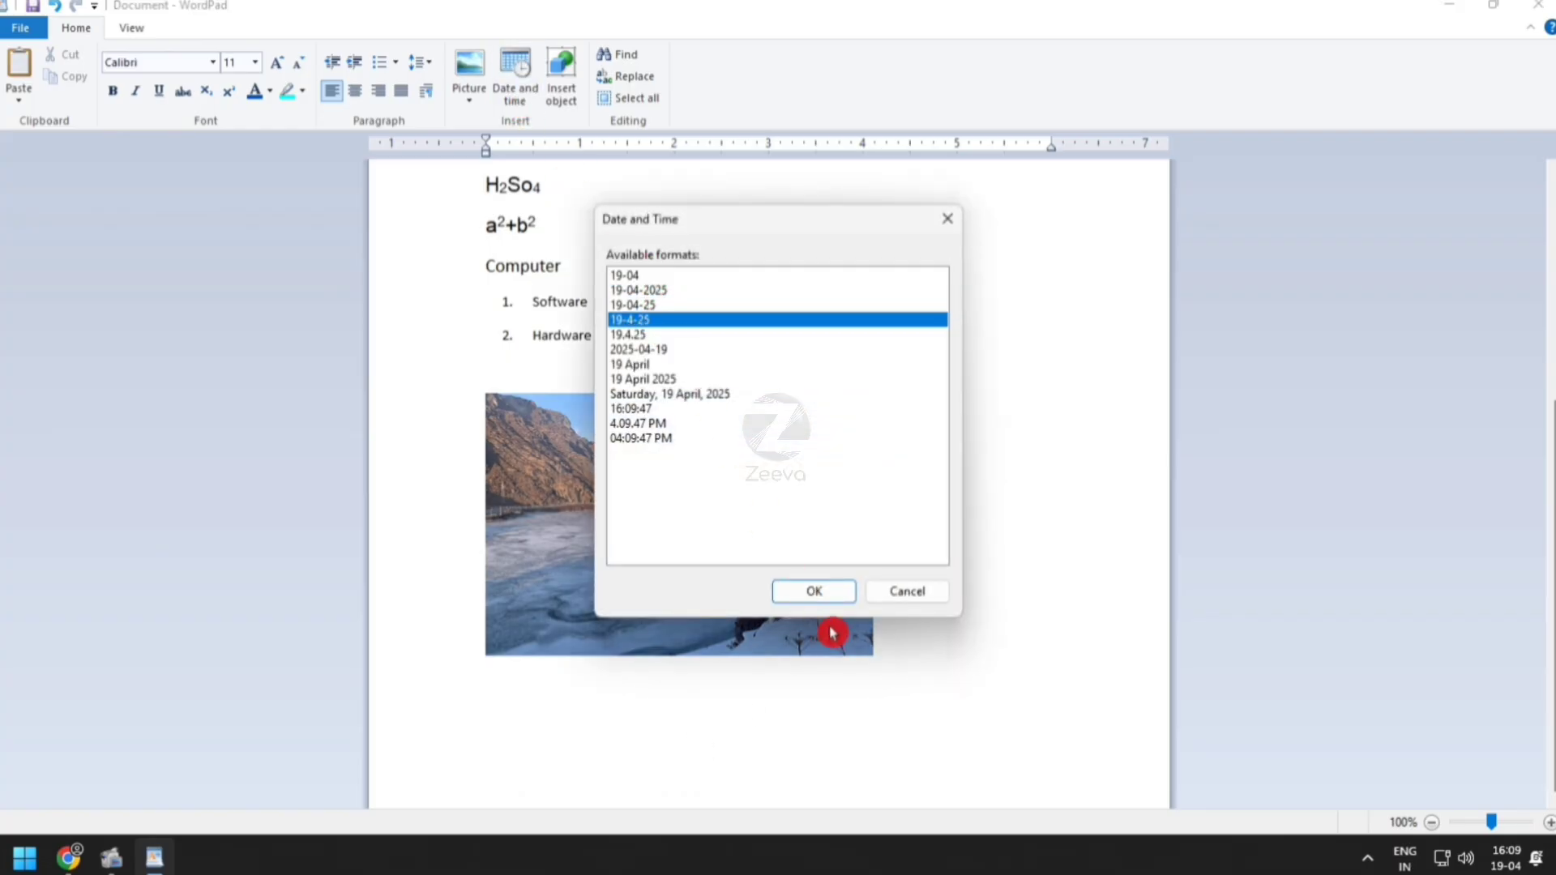
left_click(814, 591)
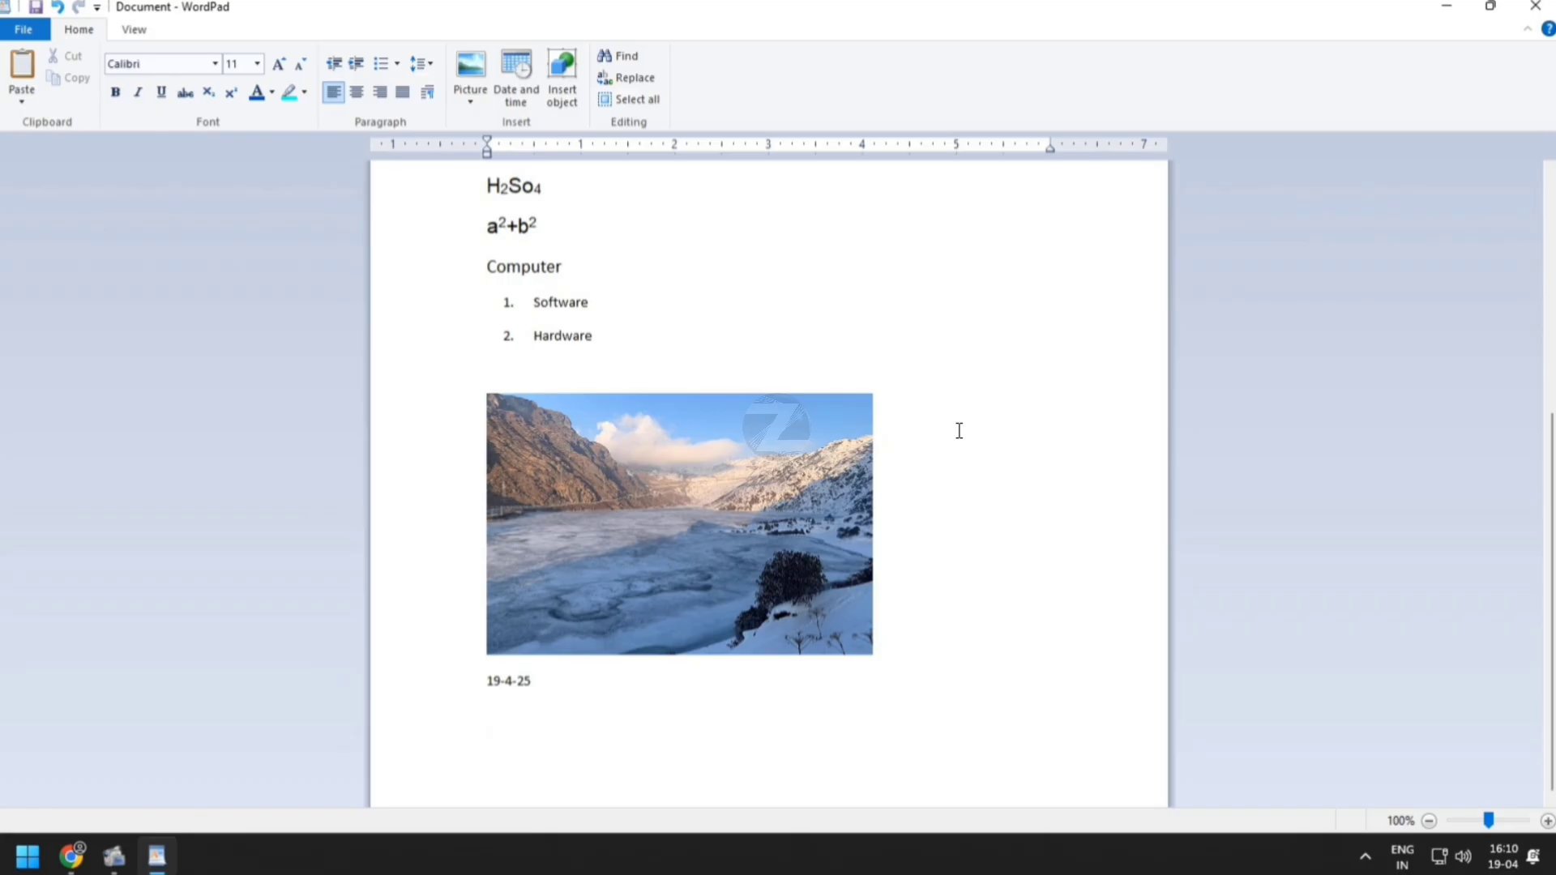
Launch Paint by running mspaint from the Windows Run dialog
key("super+r")
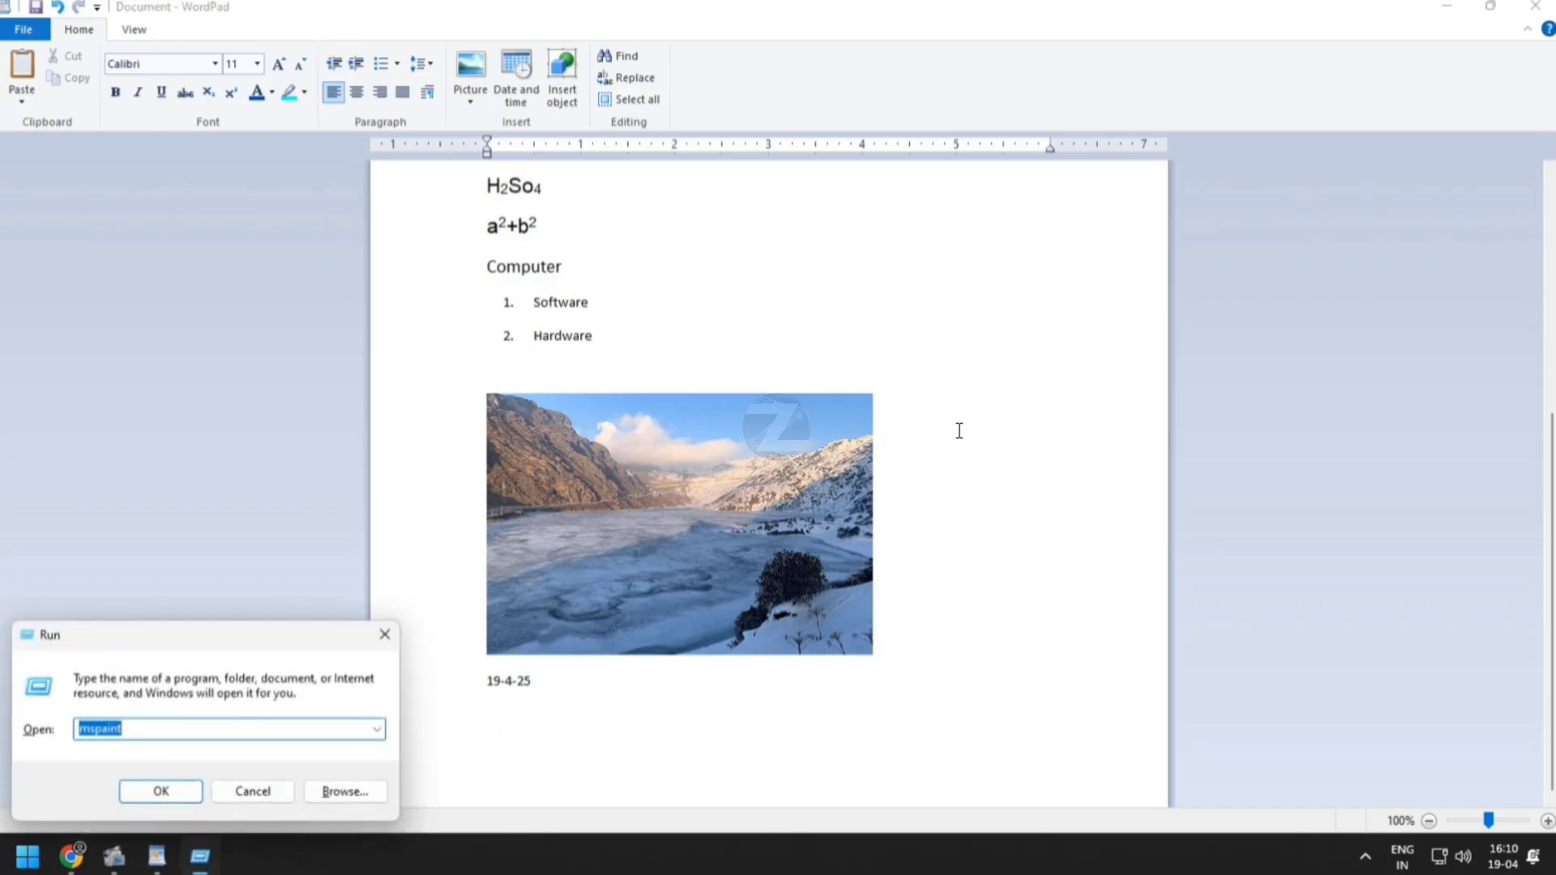
type("mspaint")
key("Return")
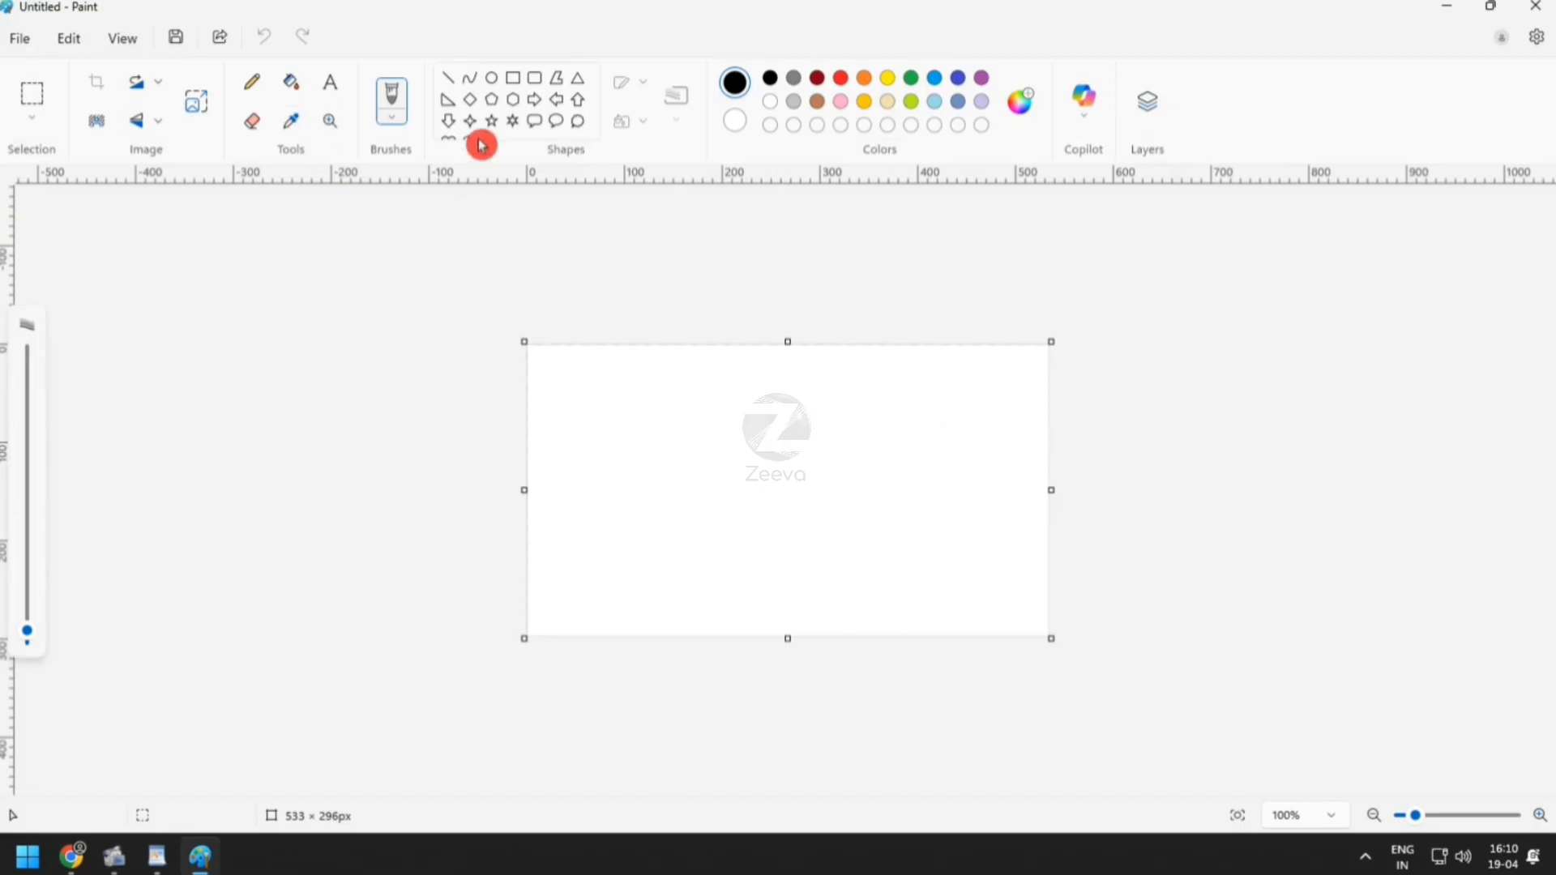
Draw an oval of about 190 × 179 px in the middle of the canvas, with a red outline and blue fill
left_click(491, 78)
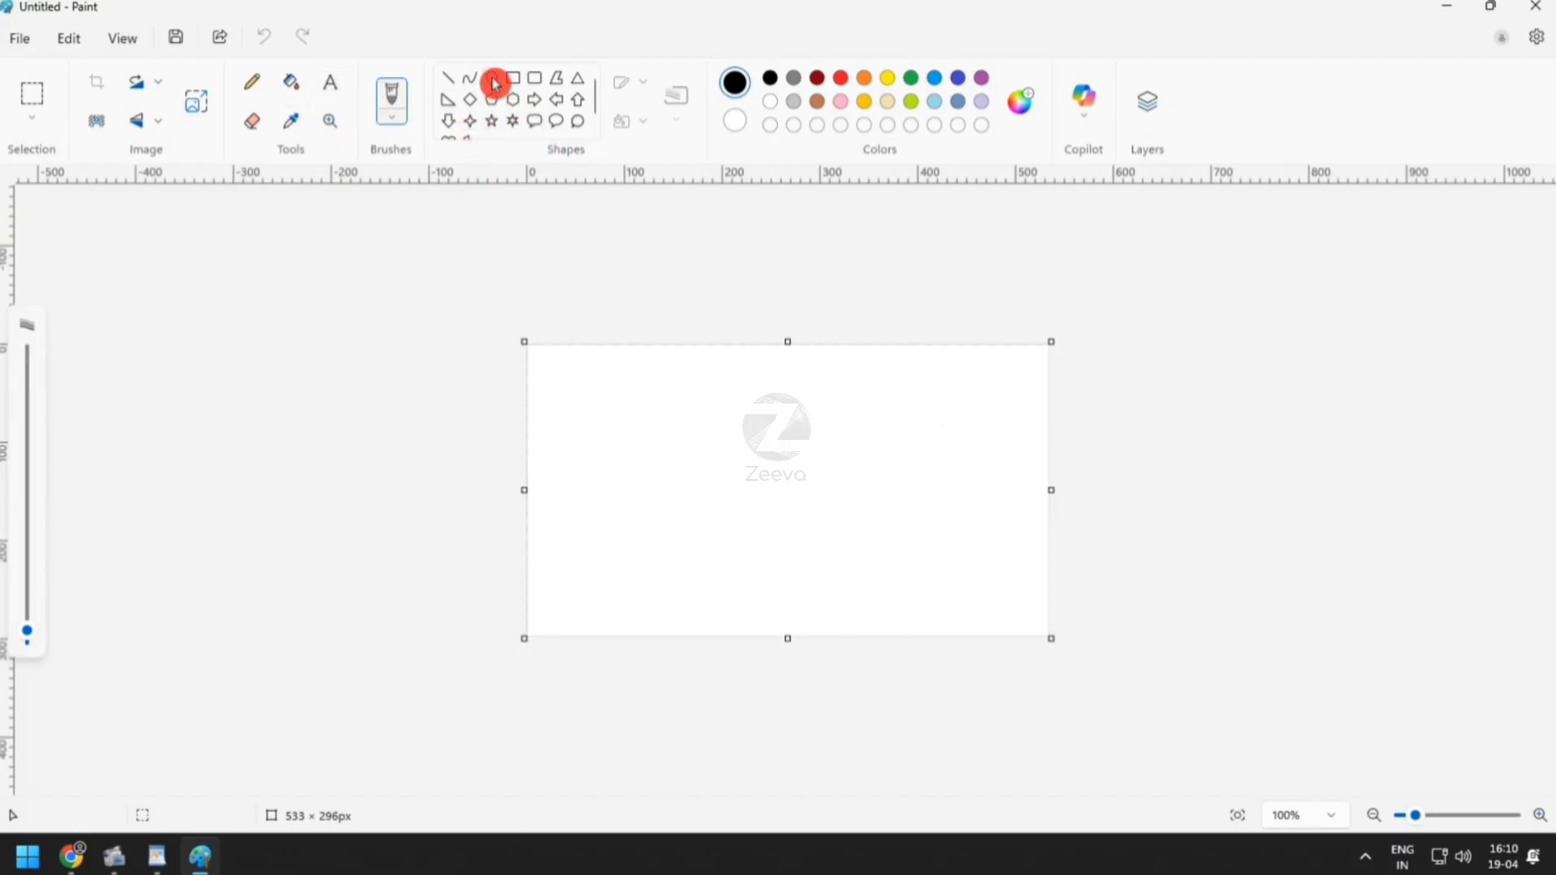
left_click_drag(691, 392, 878, 570)
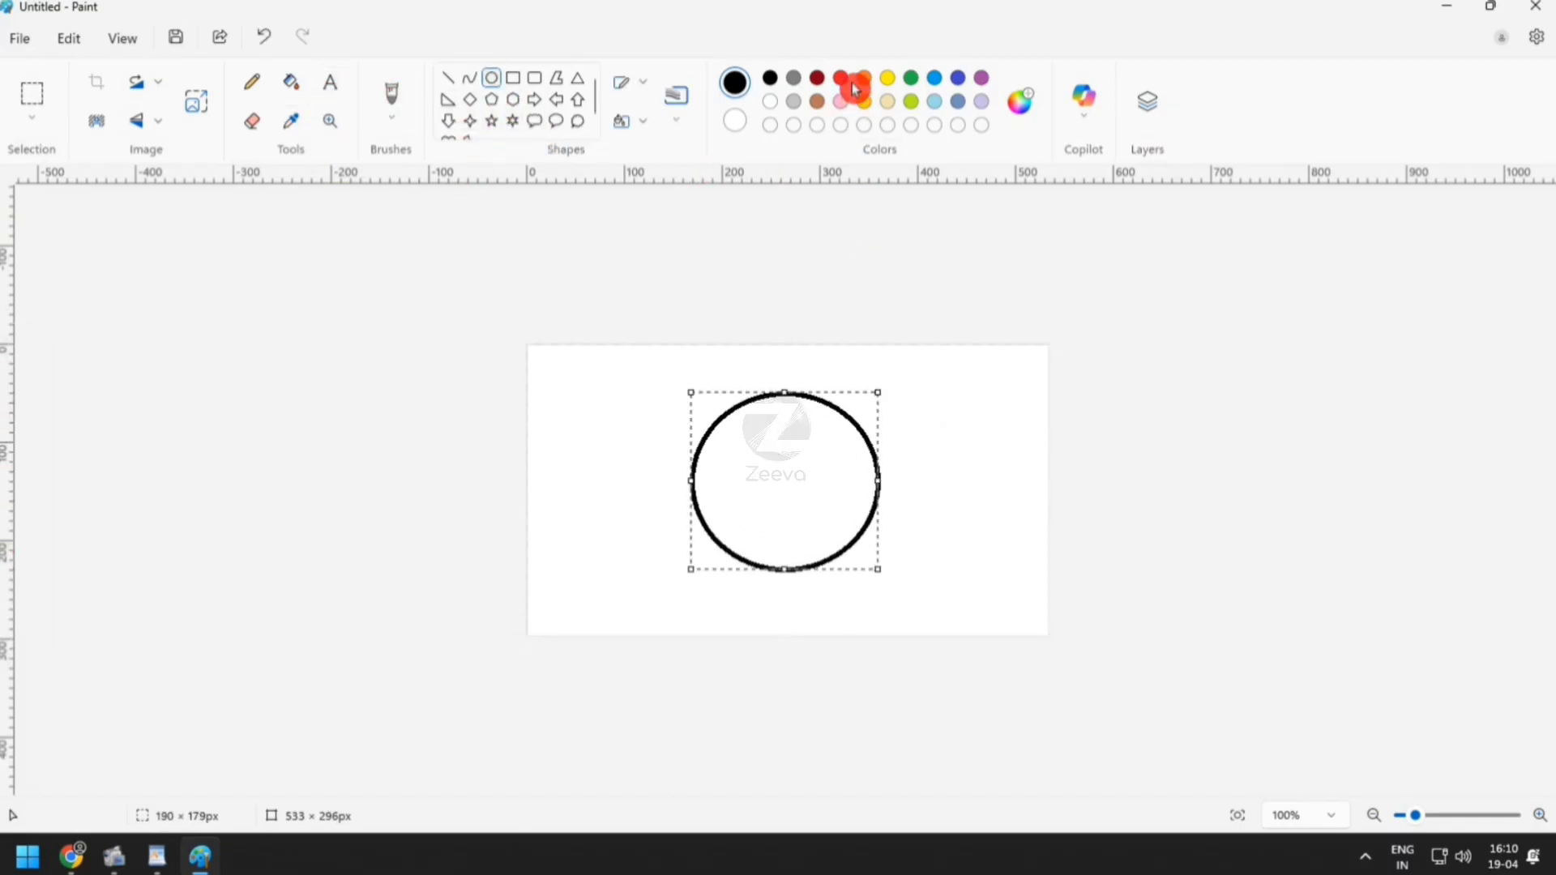
left_click(843, 81)
left_click(292, 83)
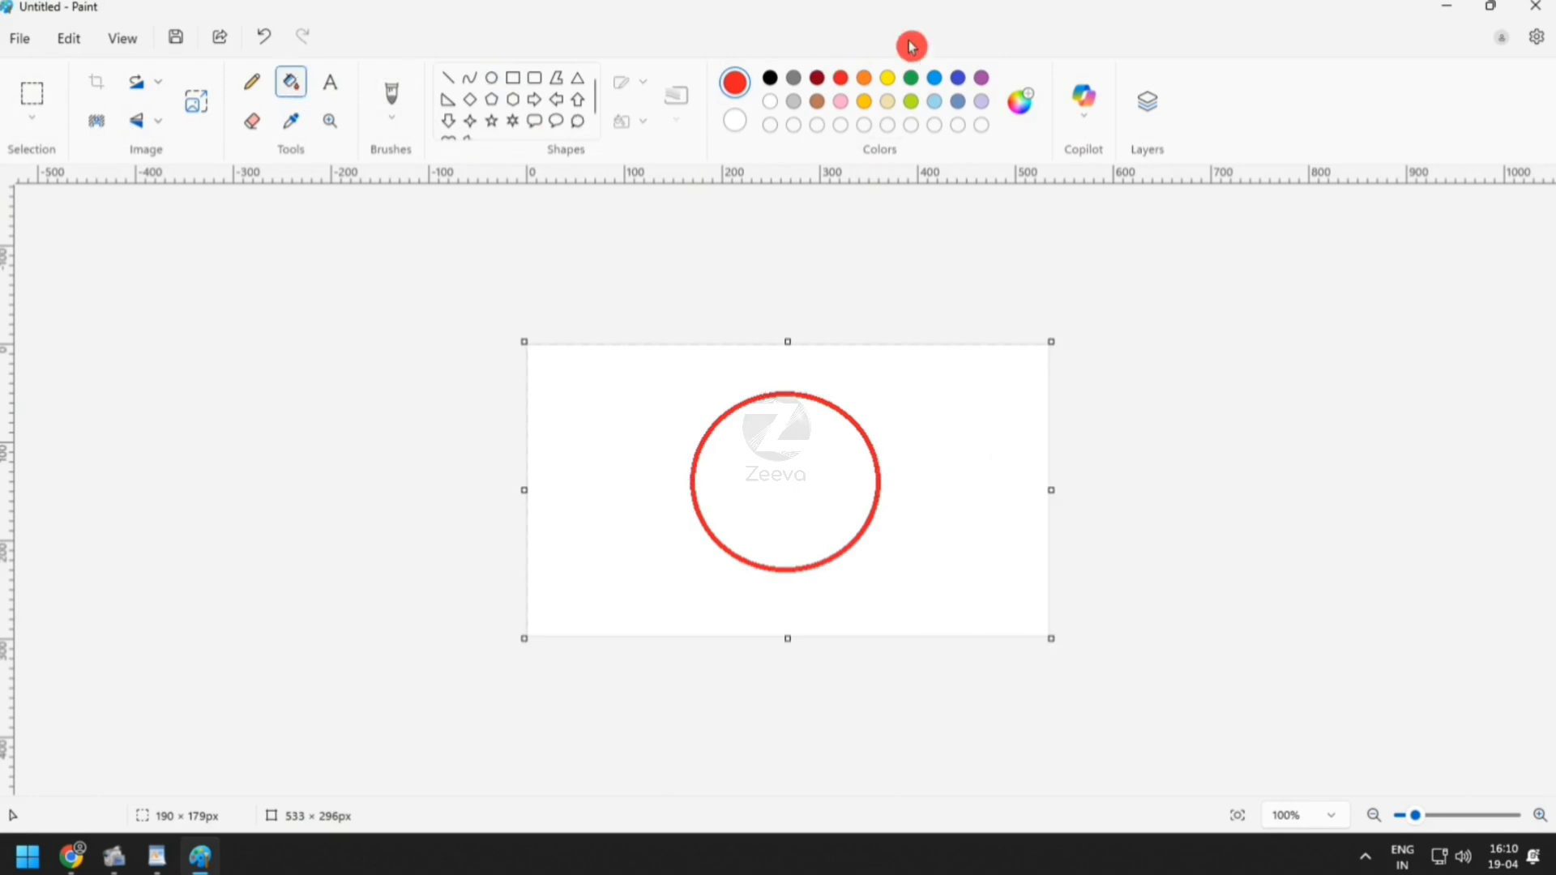
left_click(937, 79)
left_click(810, 486)
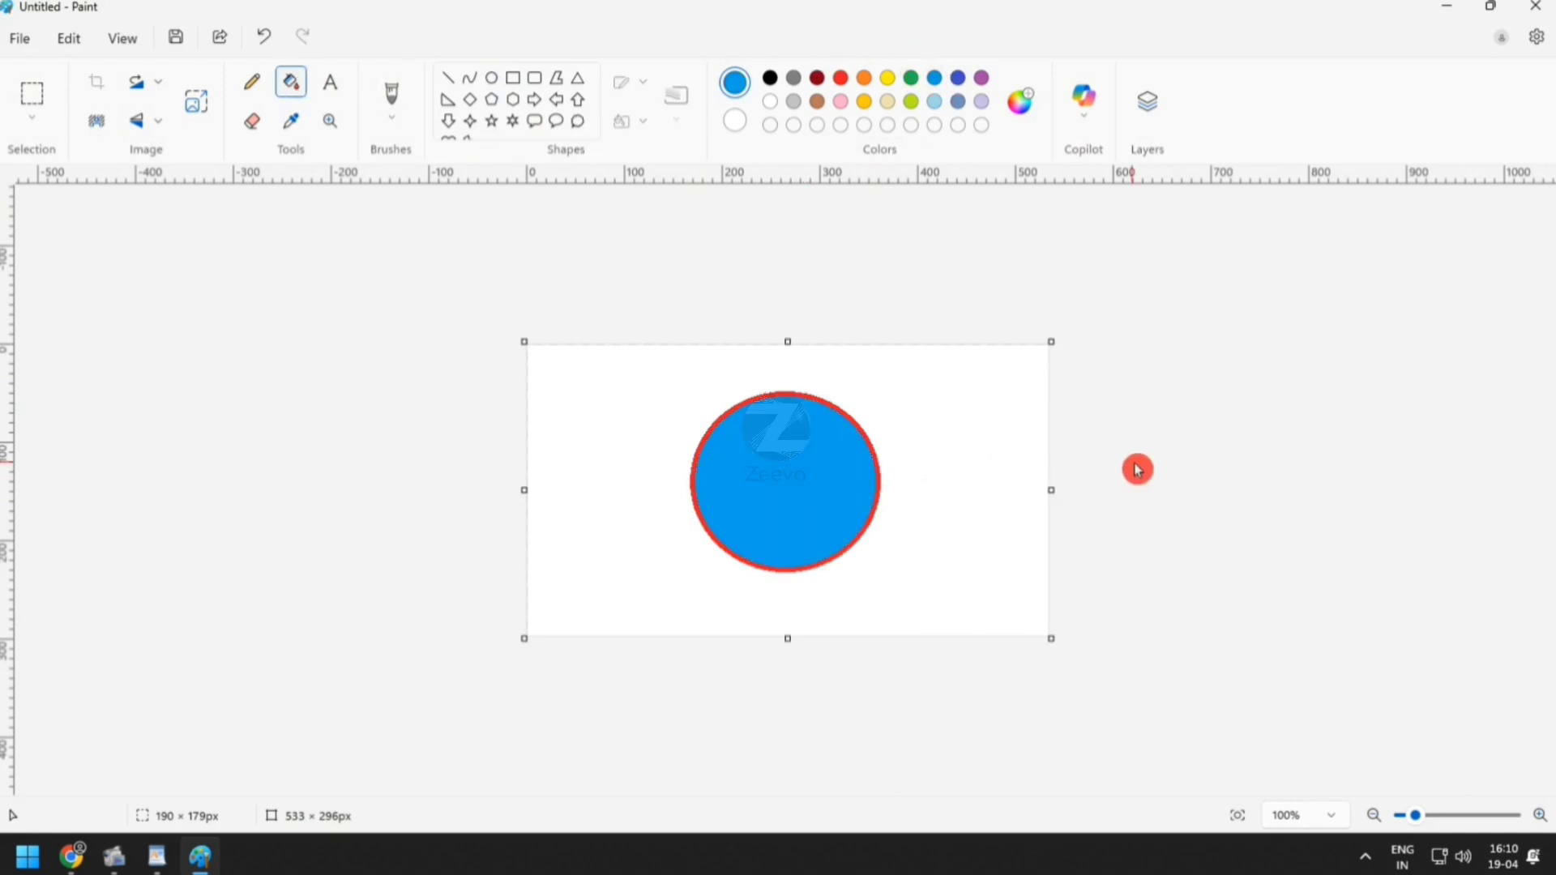
Save the drawing to the Desktop as a PNG file named a, and close Paint to return to WordPad
left_click(19, 38)
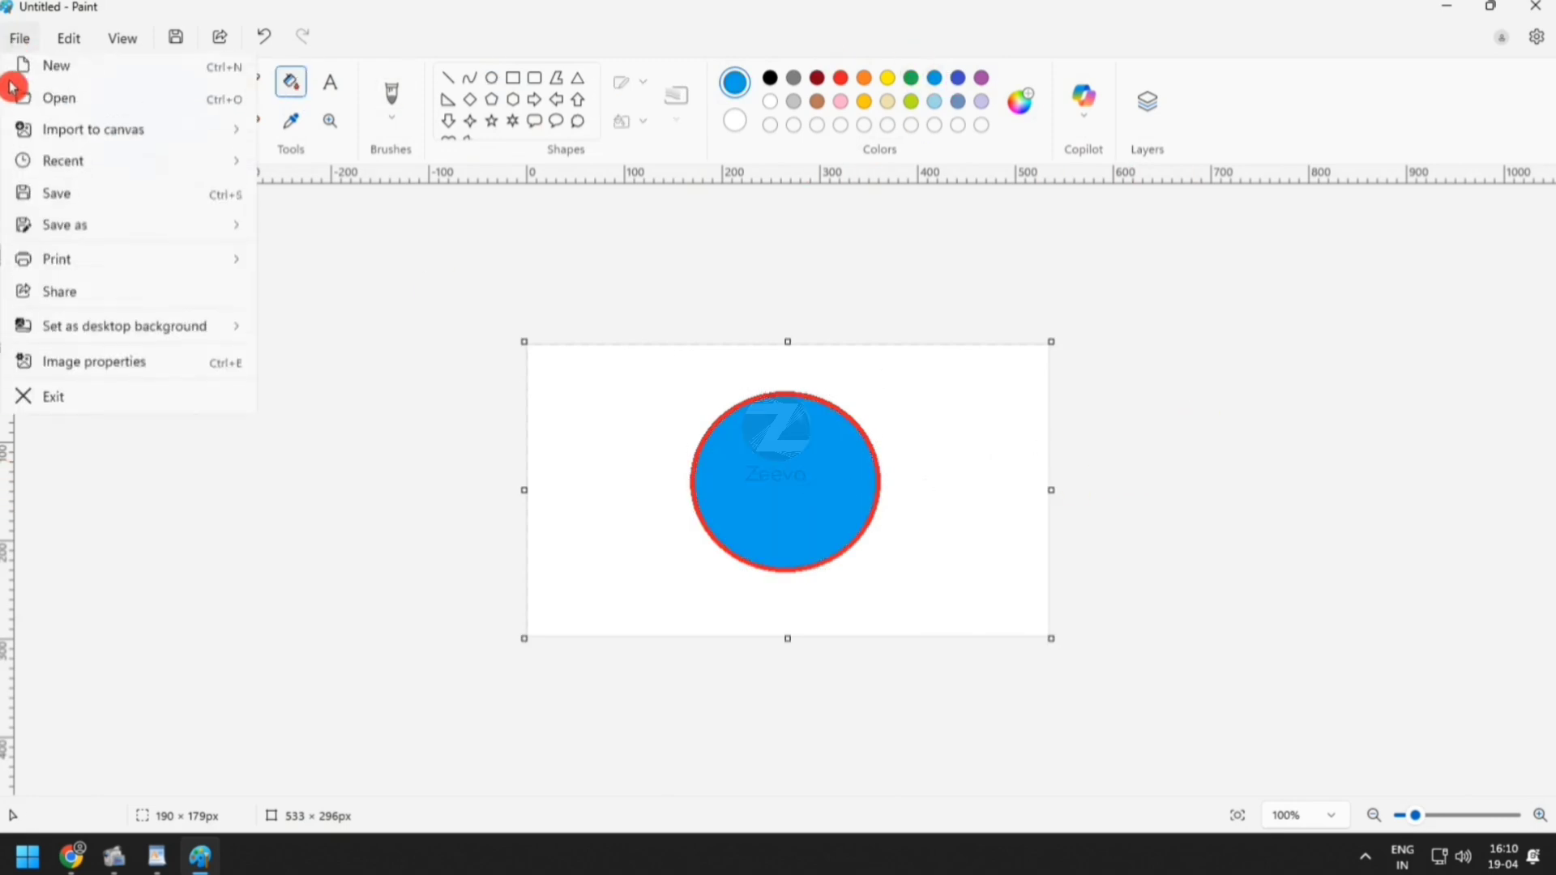
left_click(55, 211)
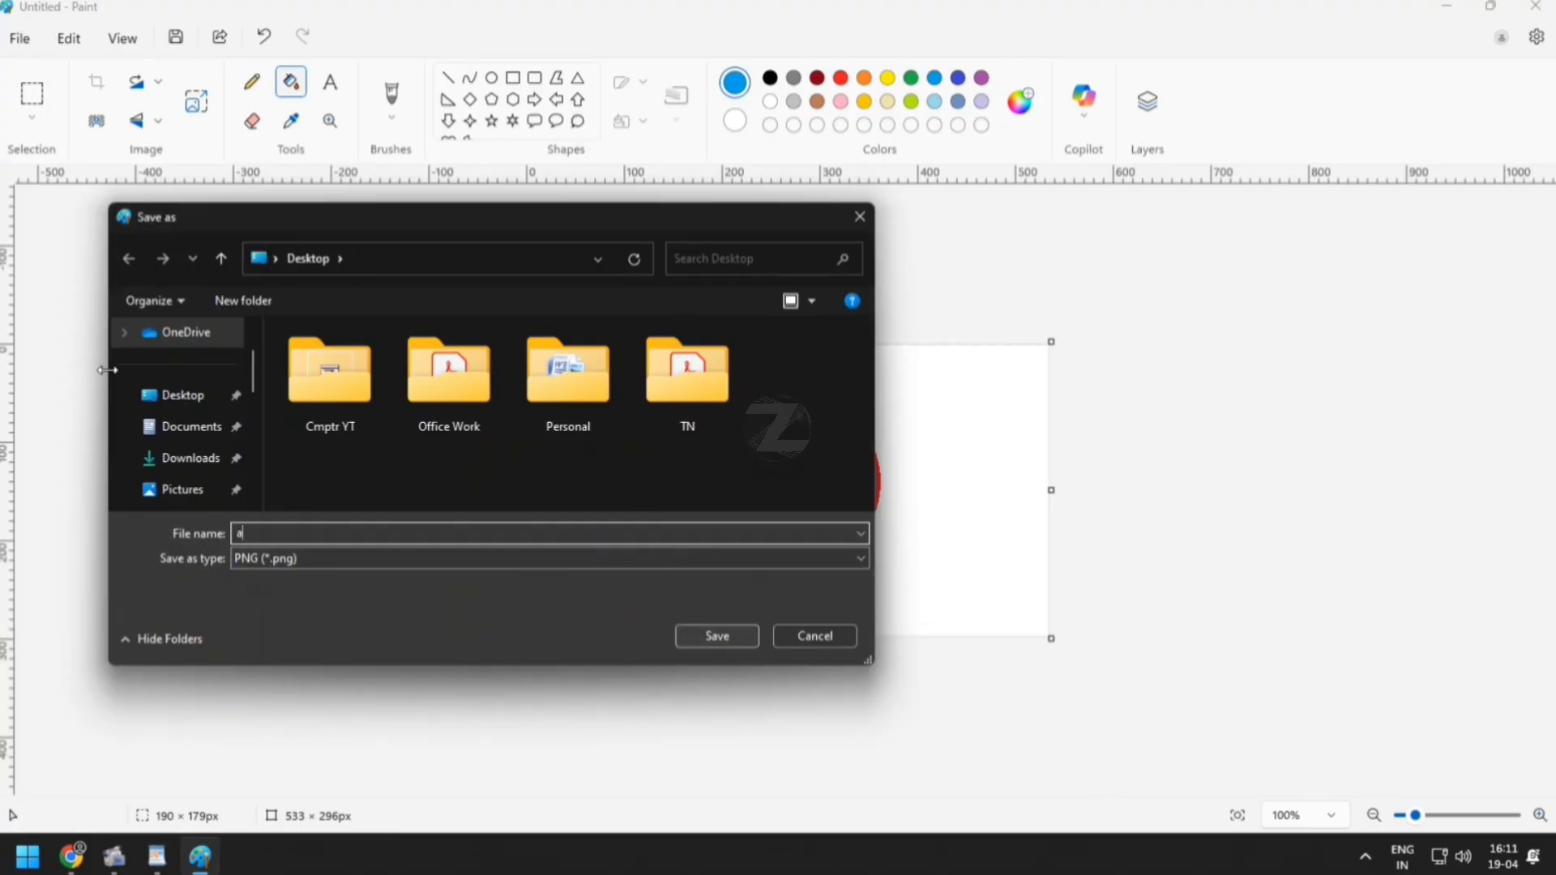
left_click(174, 395)
left_click(734, 637)
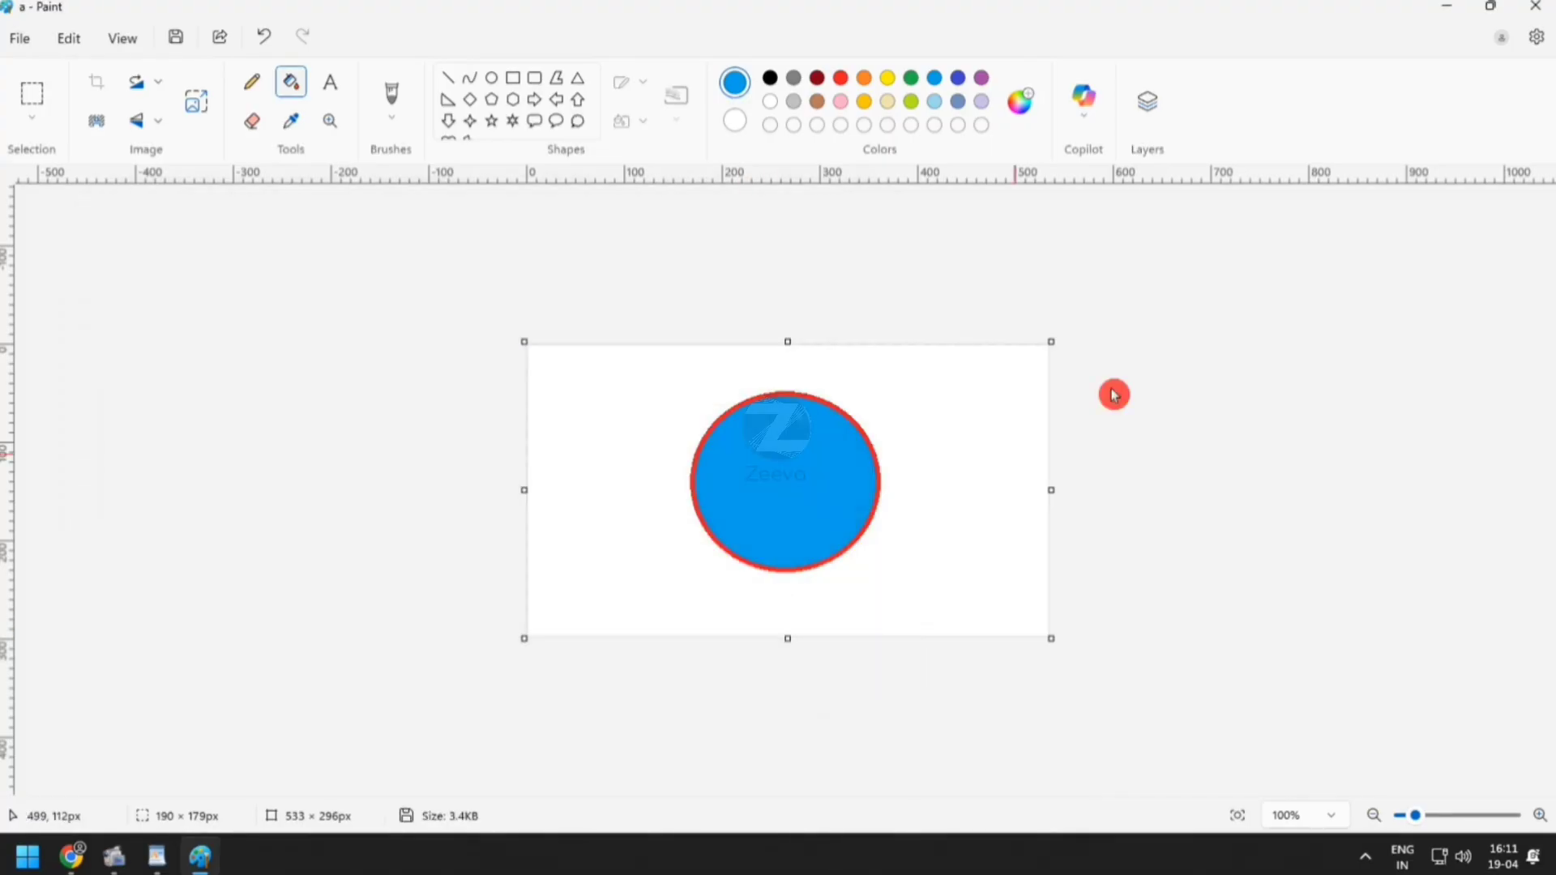
left_click(1536, 5)
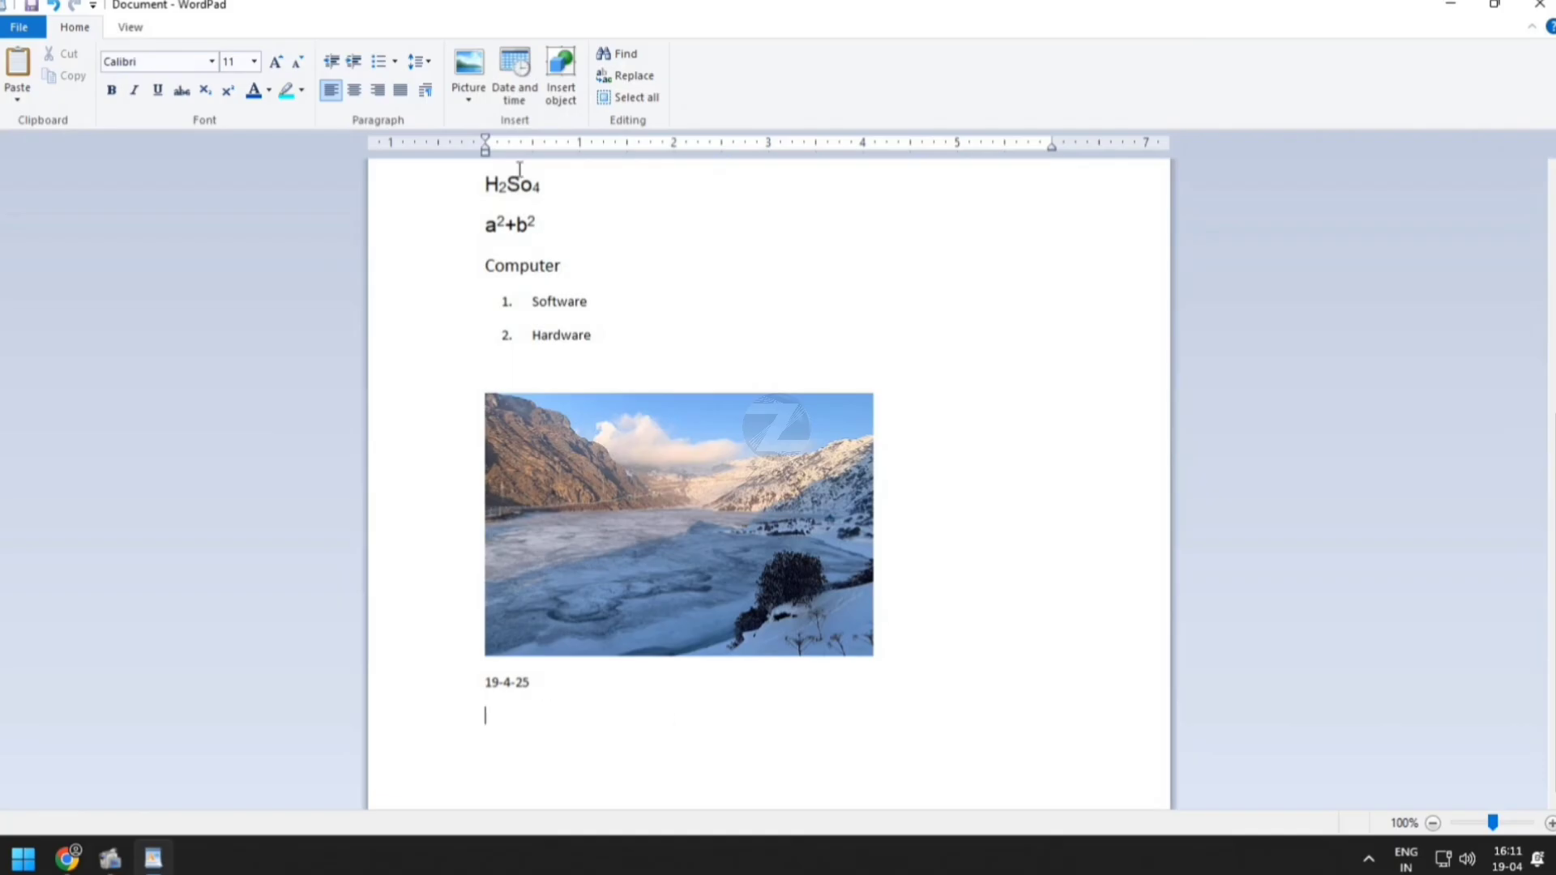
Insert the file a.png from the Desktop as a linked object below the date
left_click(559, 73)
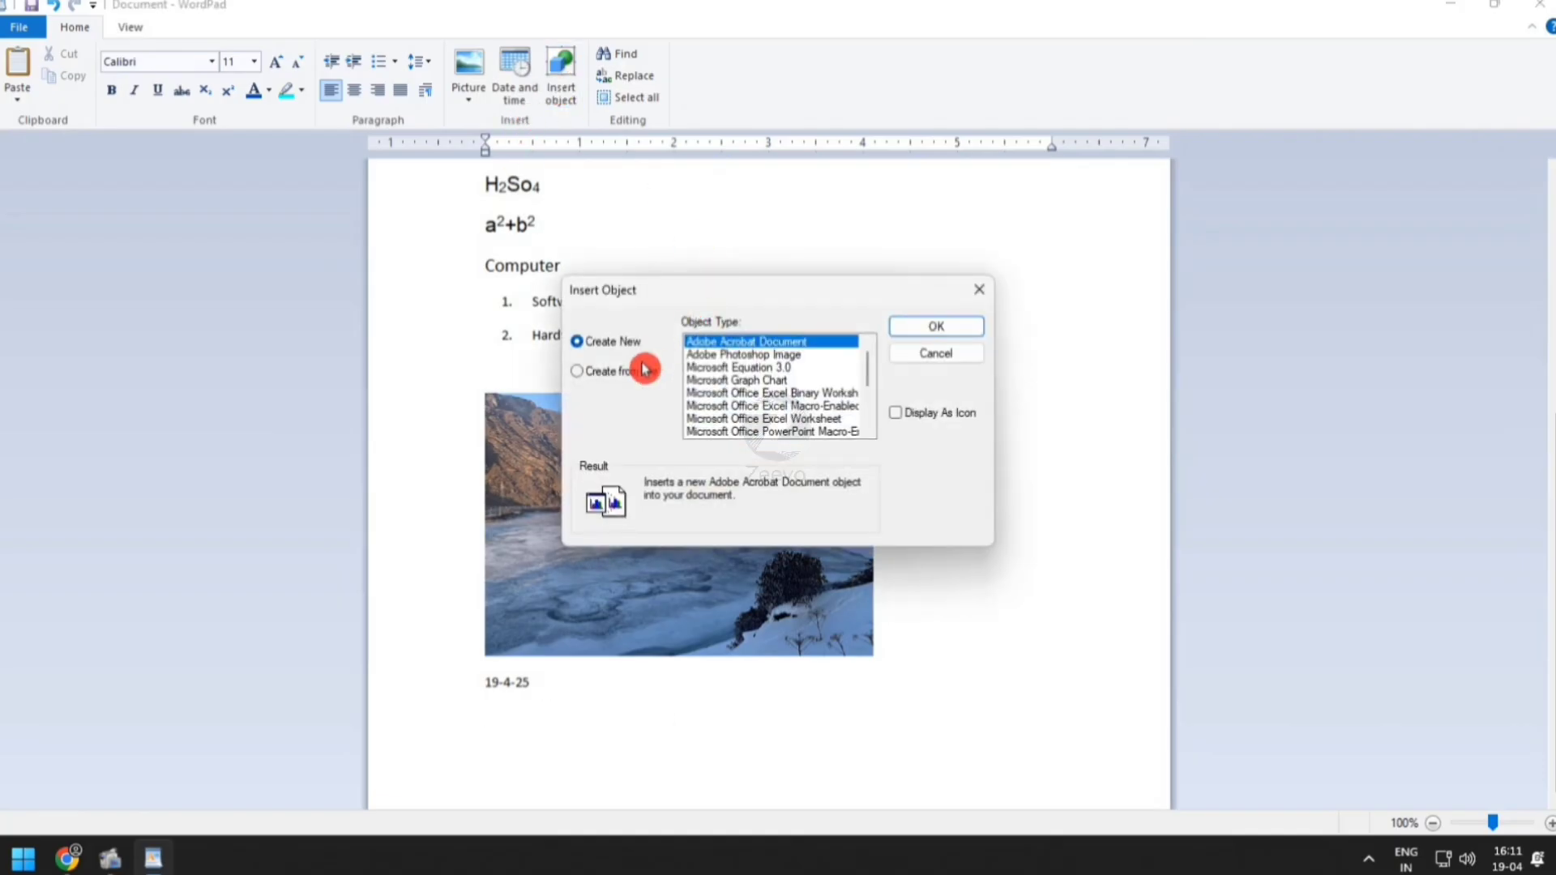
left_click(587, 373)
left_click(717, 401)
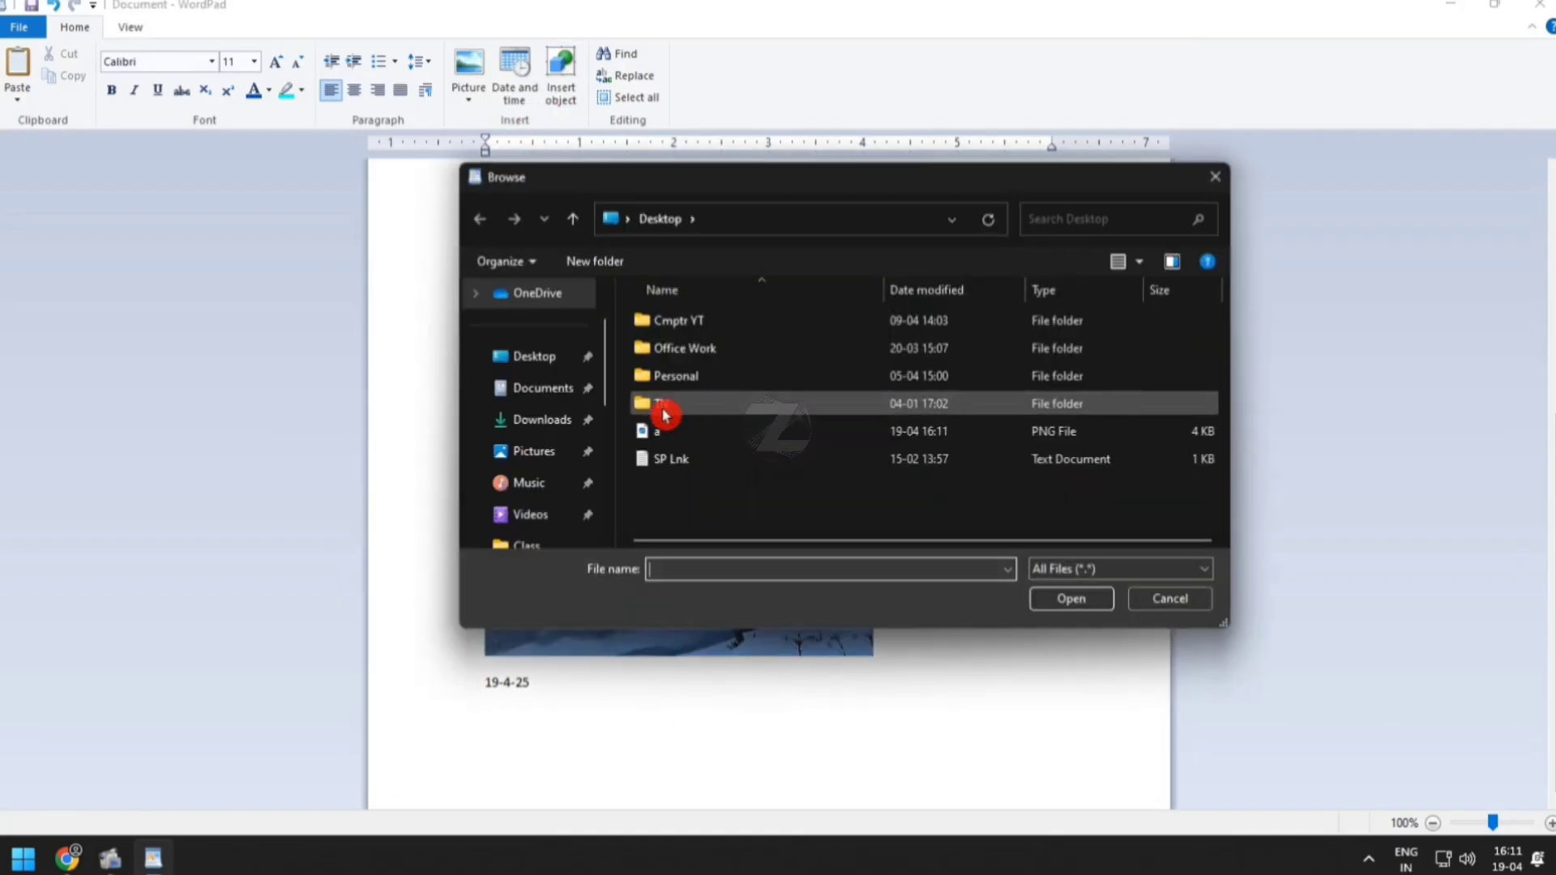
left_click(523, 356)
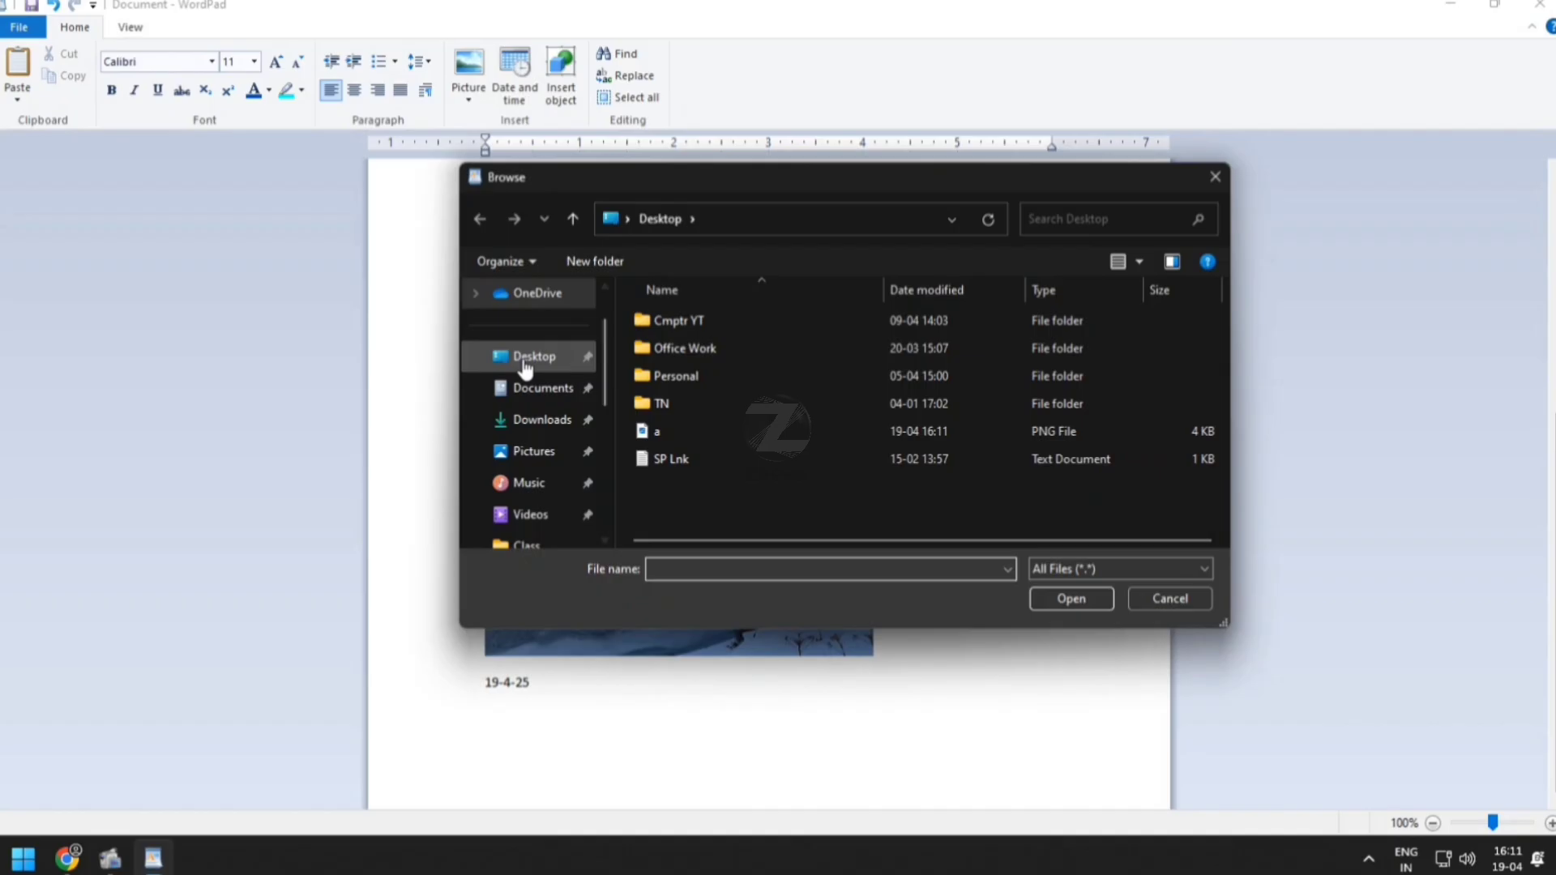
double_click(681, 441)
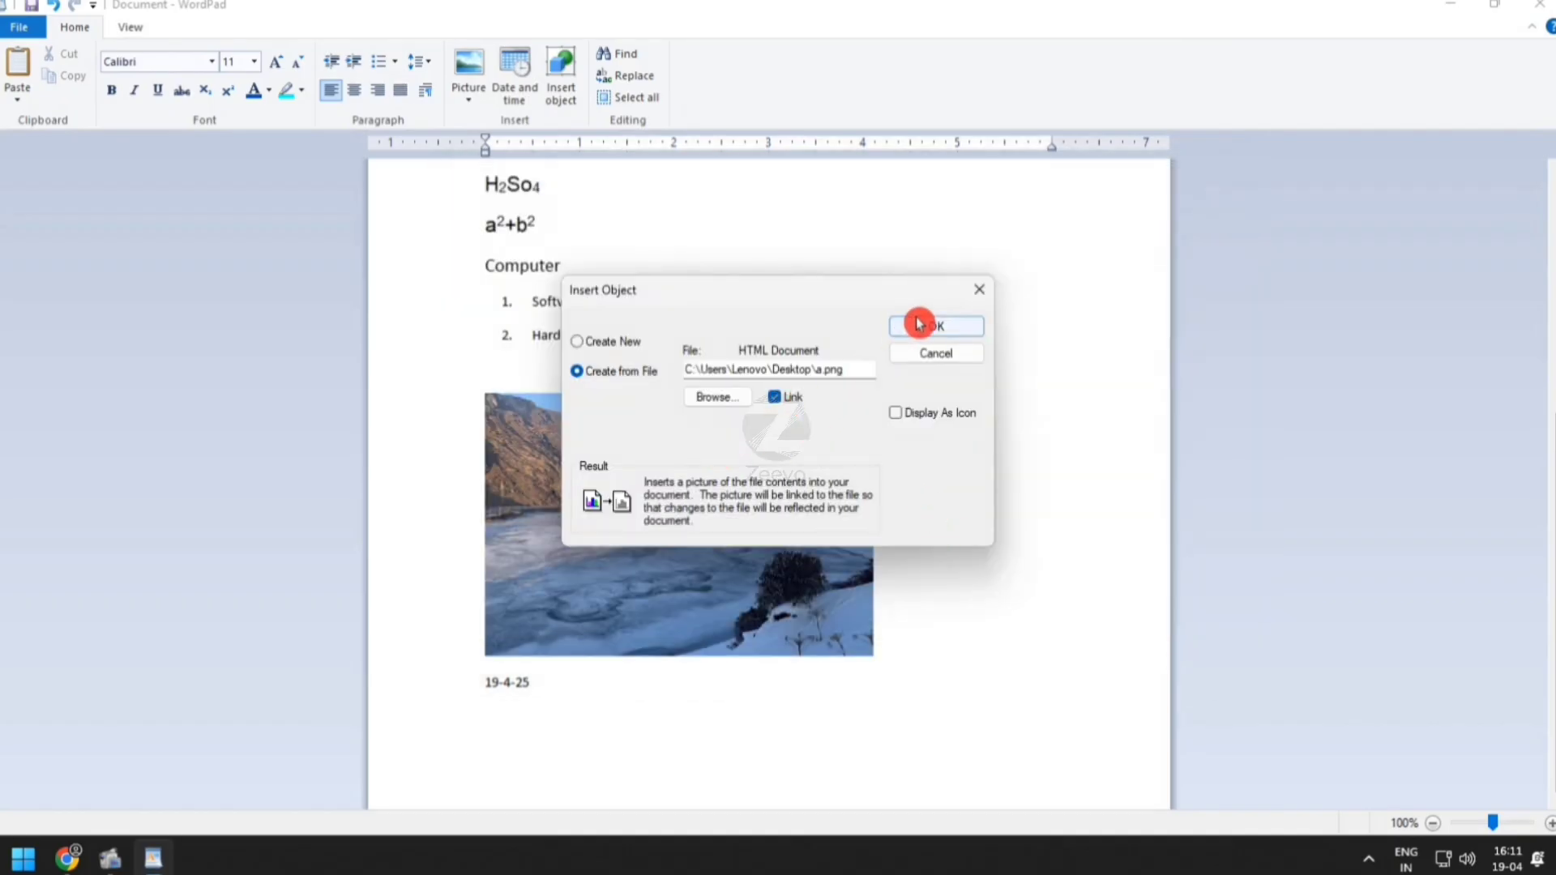
left_click(918, 324)
left_click(691, 782)
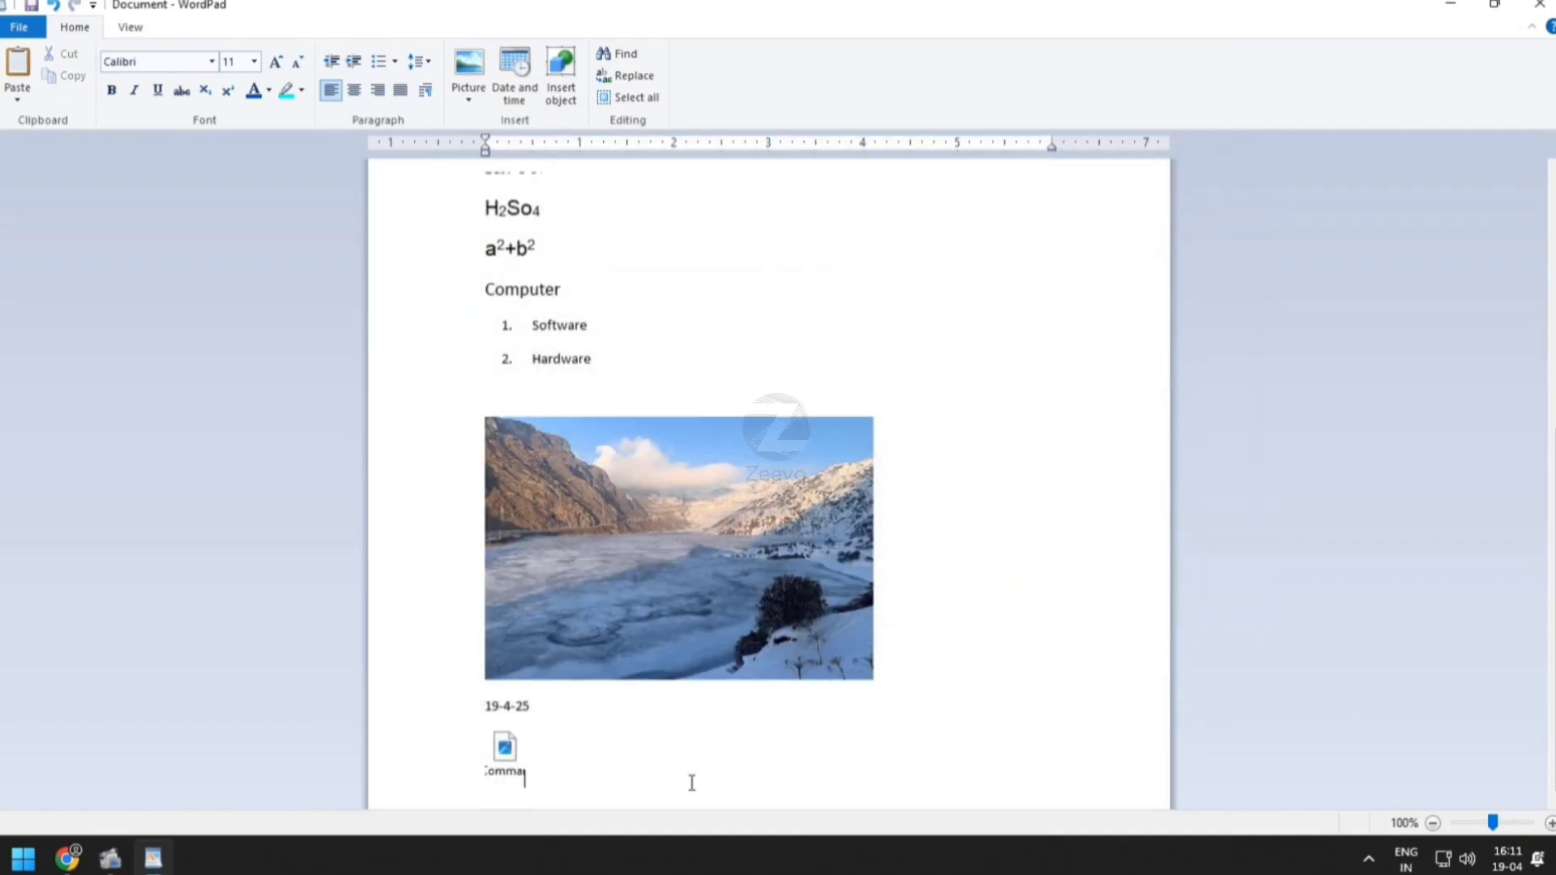
Open the a.png object inserted below the date, and open its picture in Paint from the image viewer
double_click(505, 749)
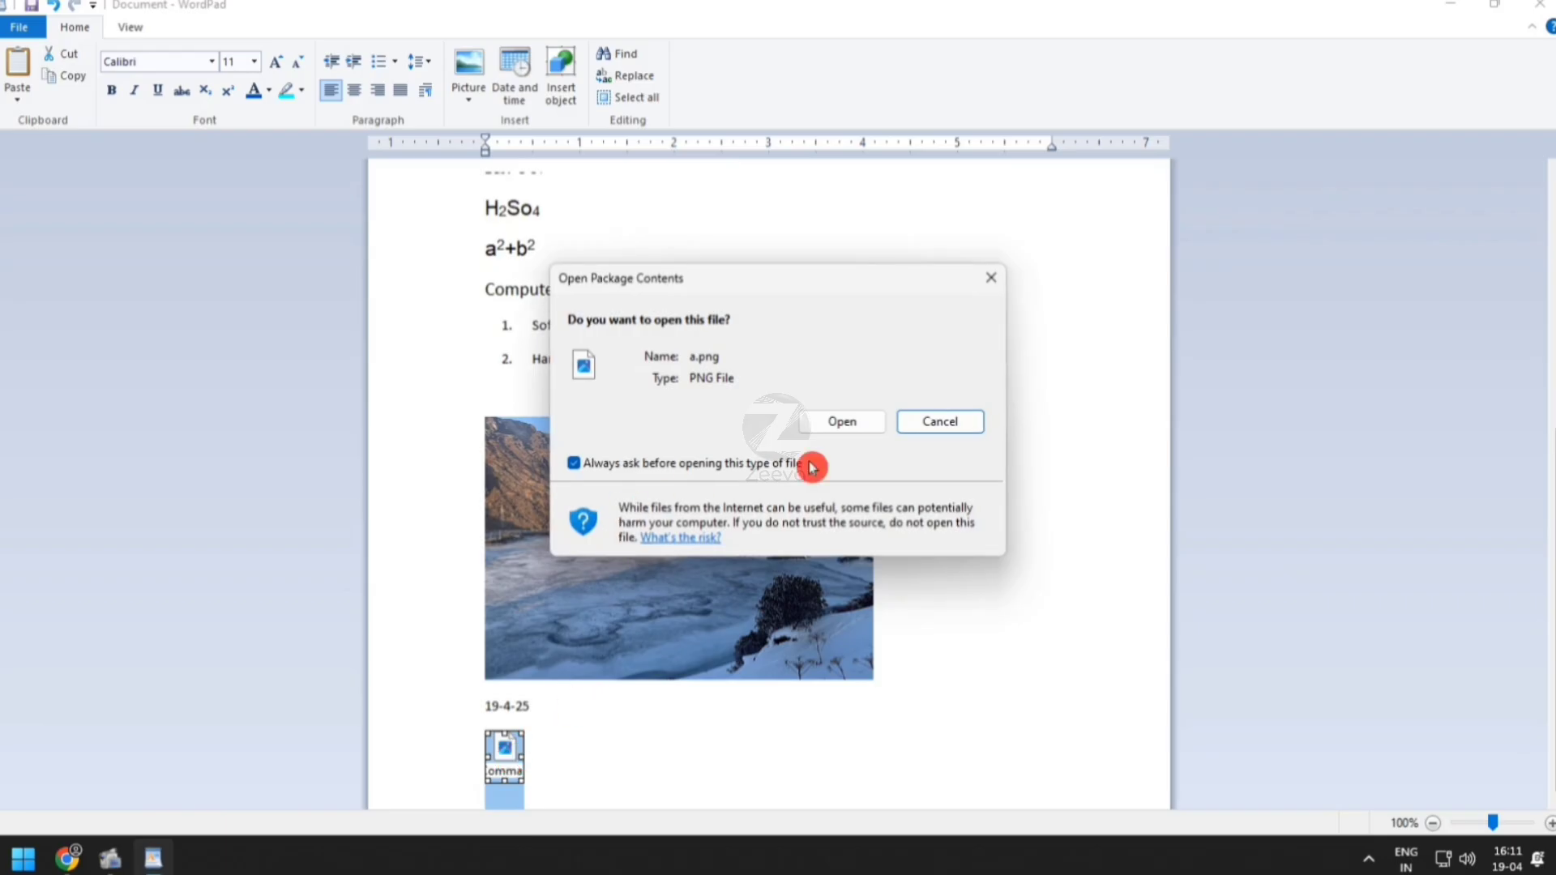
left_click(842, 421)
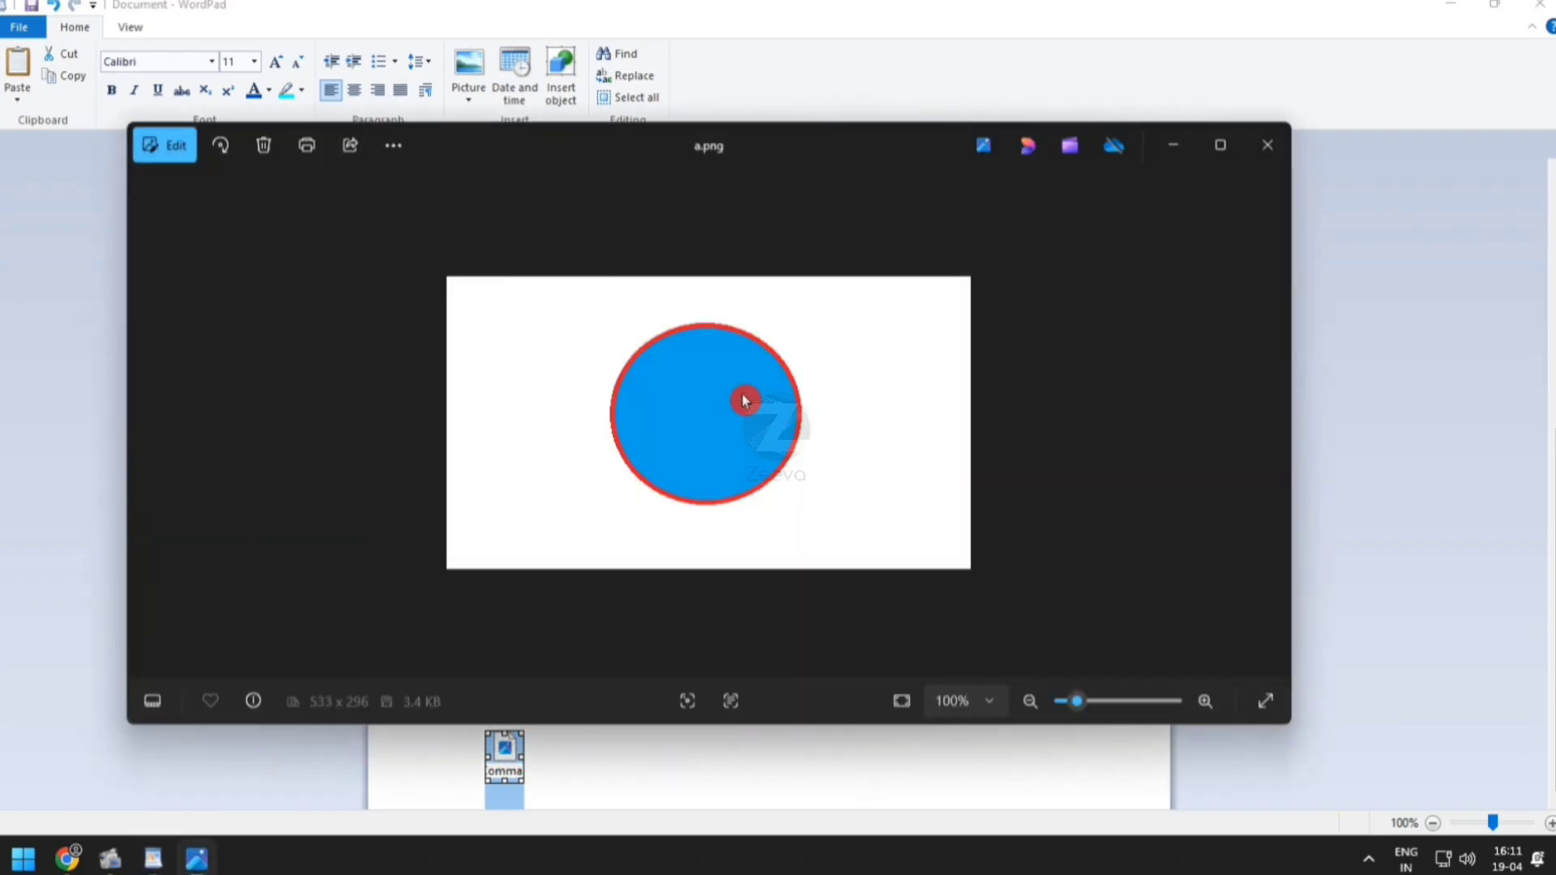
right_click(743, 400)
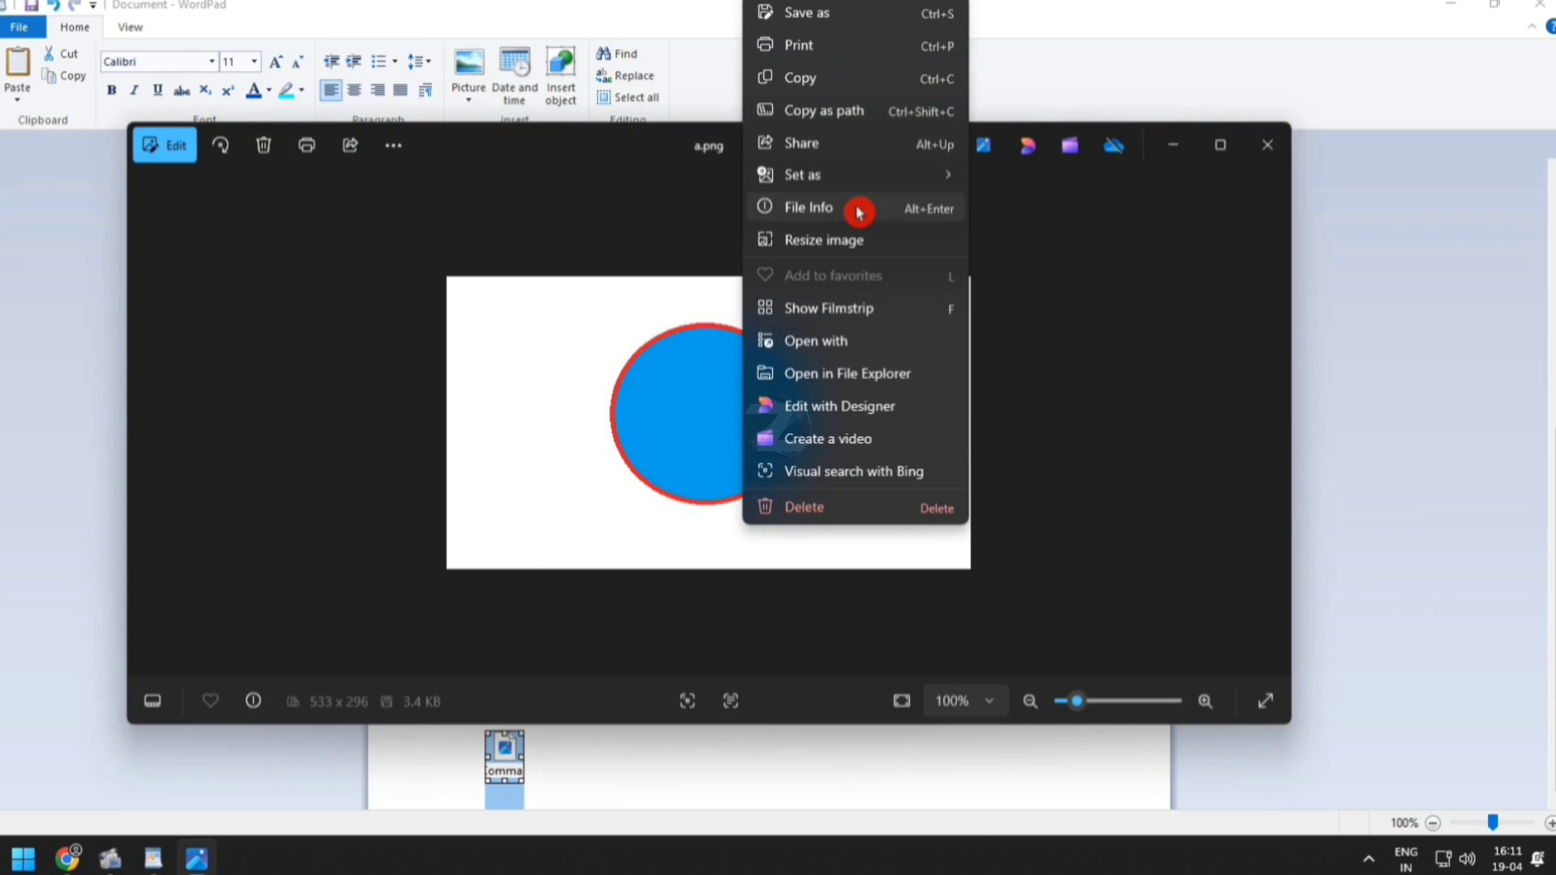
left_click(753, 343)
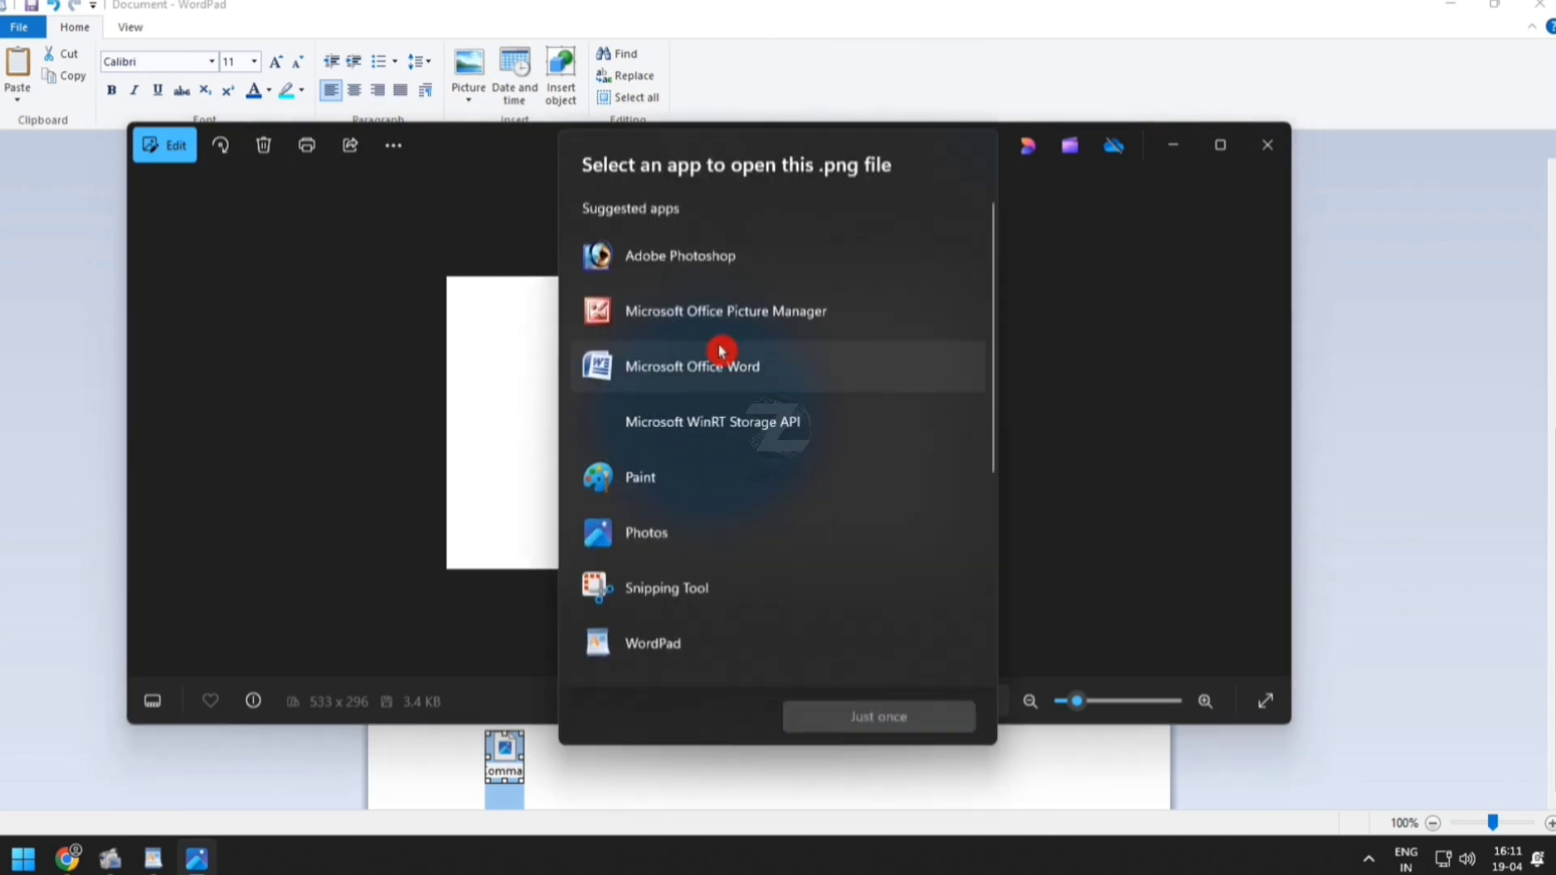
left_click(660, 482)
left_click(861, 716)
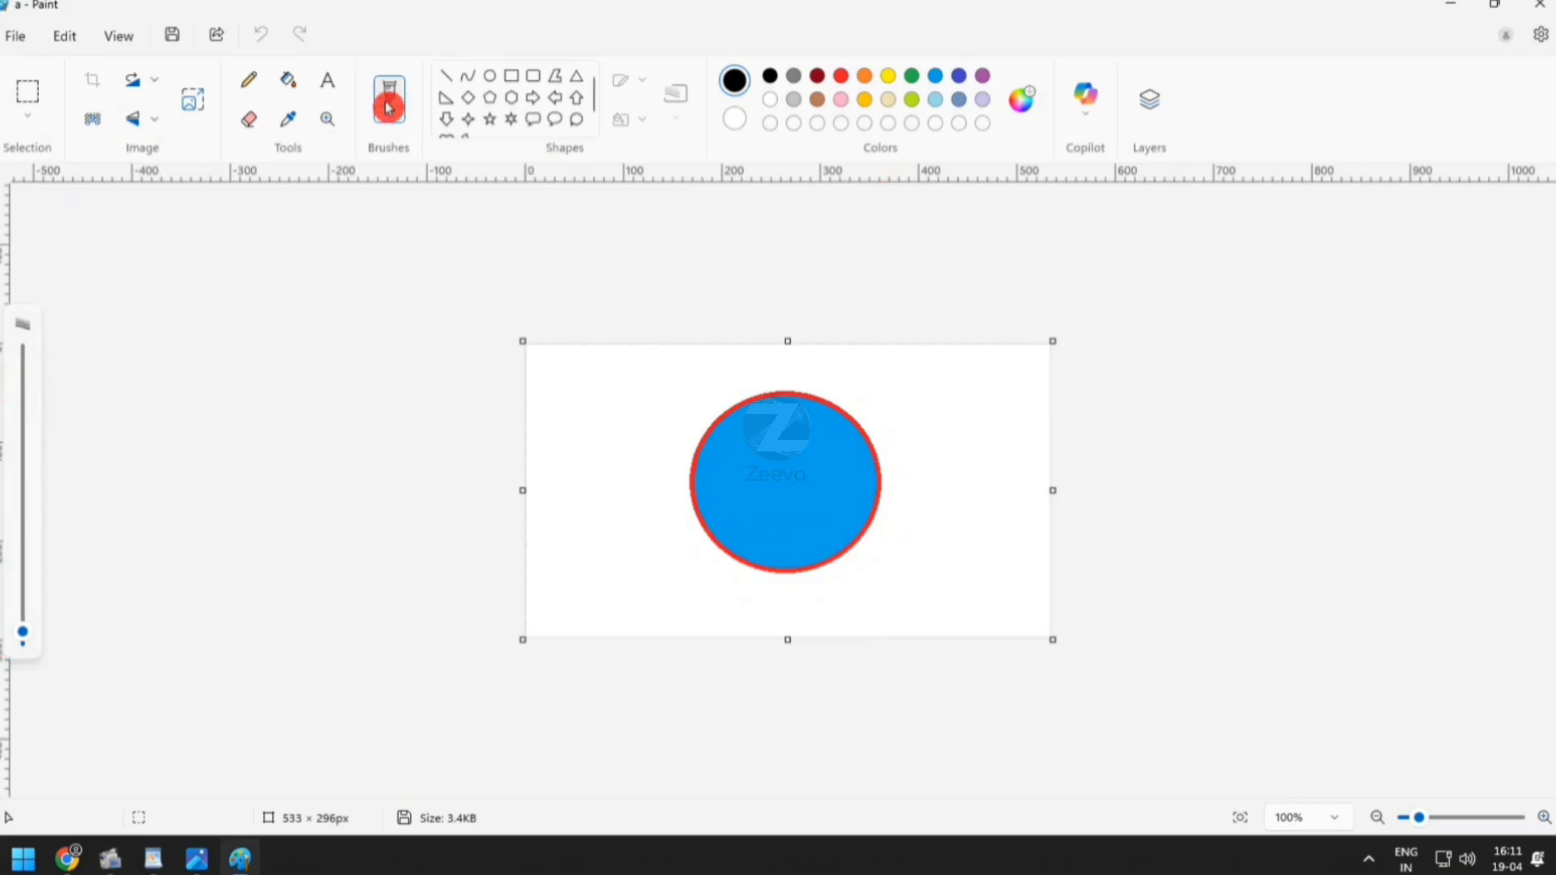
Fill the oval with green, save the picture, and close Paint and the image viewer
left_click(287, 80)
left_click(912, 75)
left_click(816, 451)
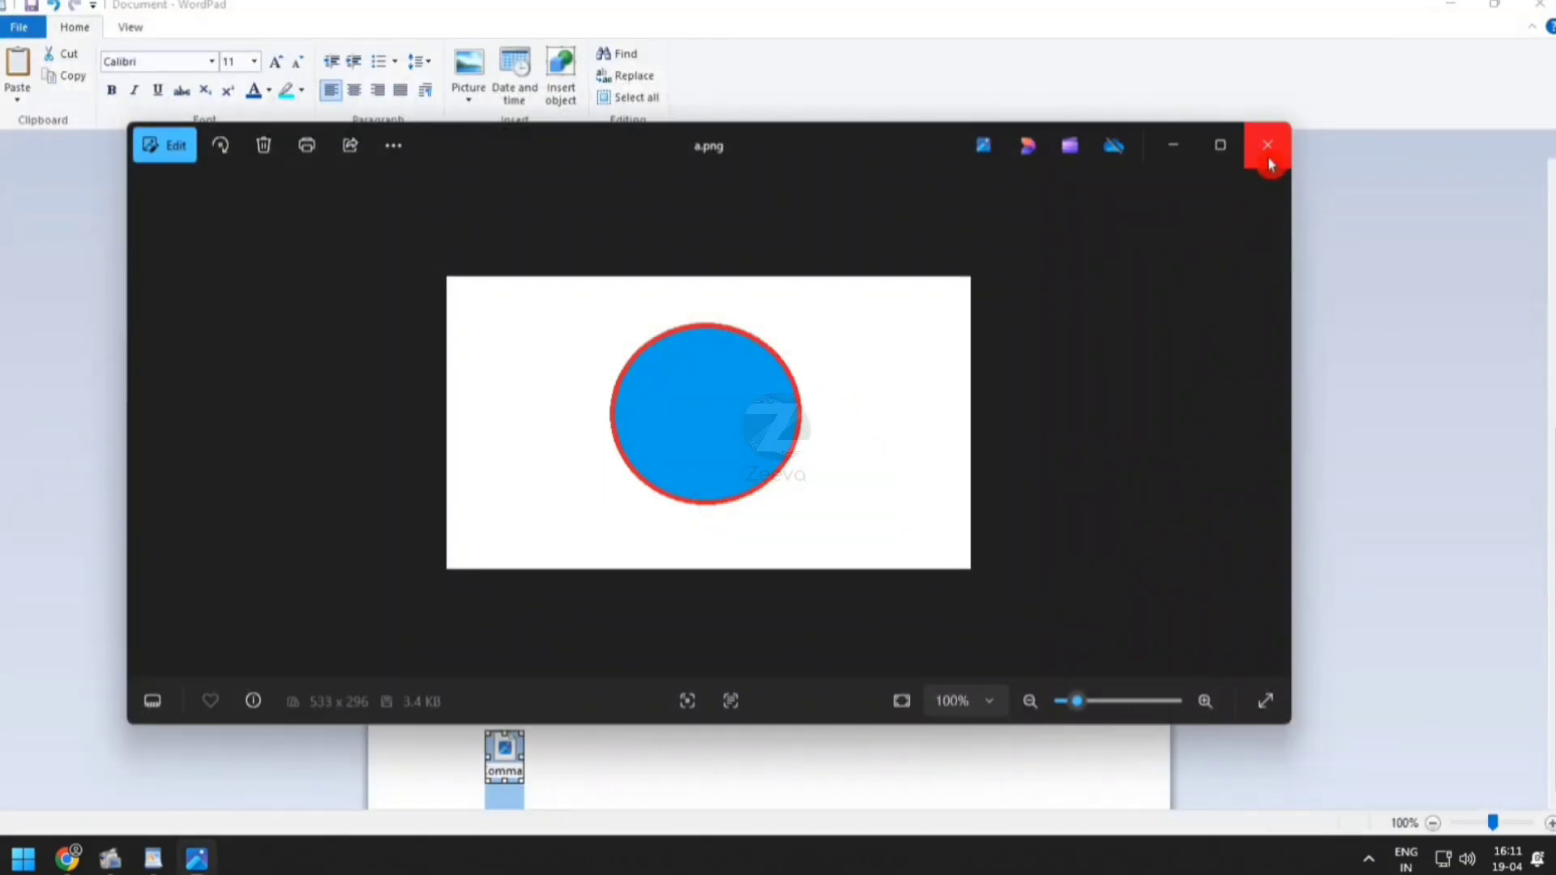
left_click(1267, 146)
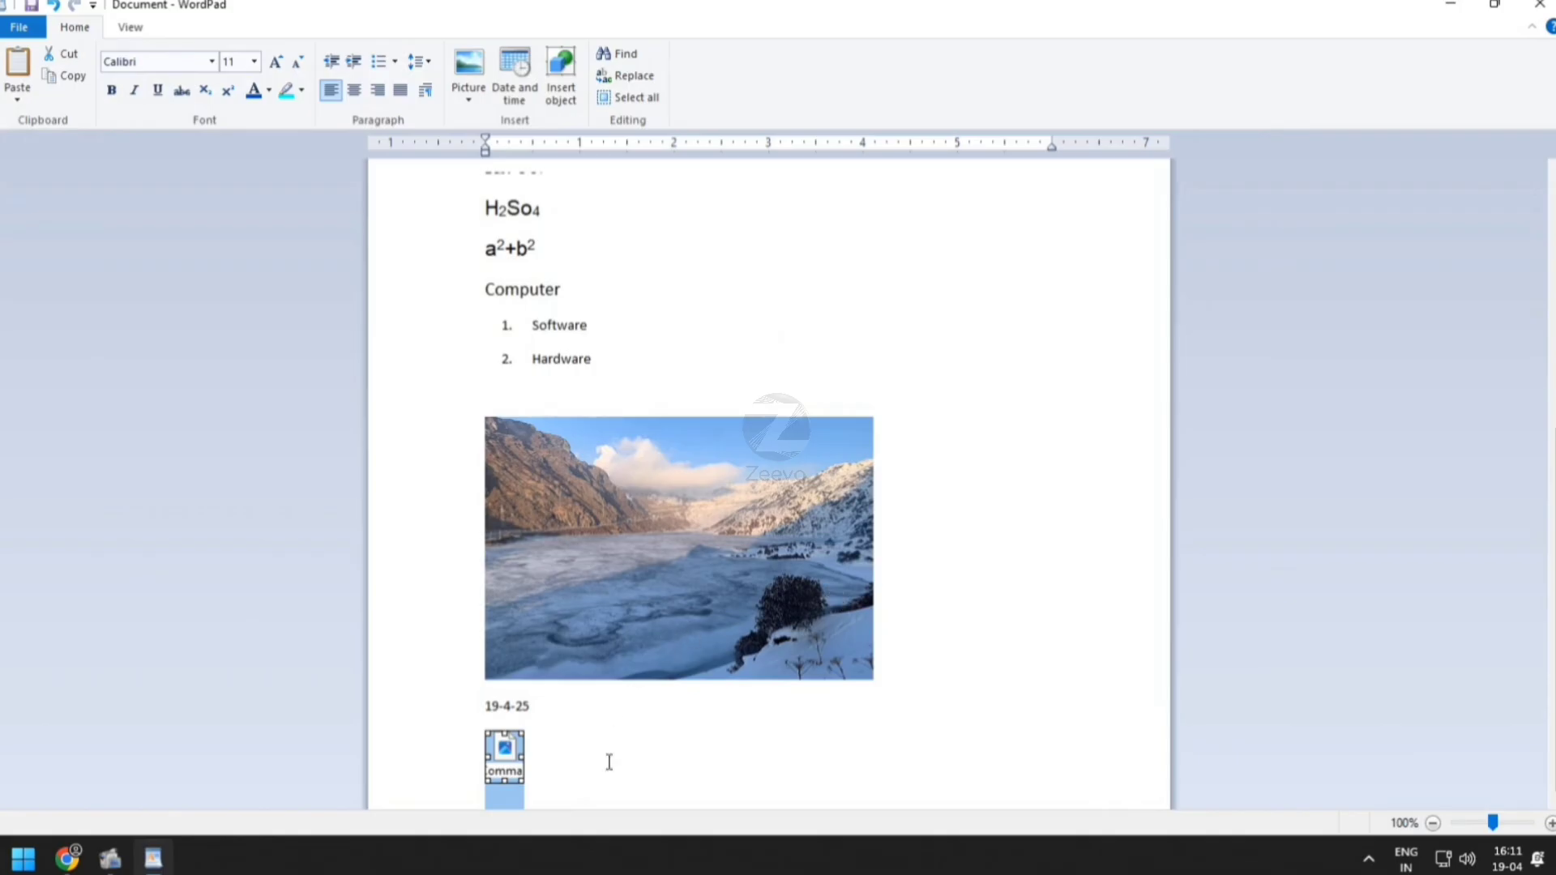
Open the linked a.png object in WordPad to check the oval's fill colour, and close the viewer
double_click(510, 762)
left_click(839, 428)
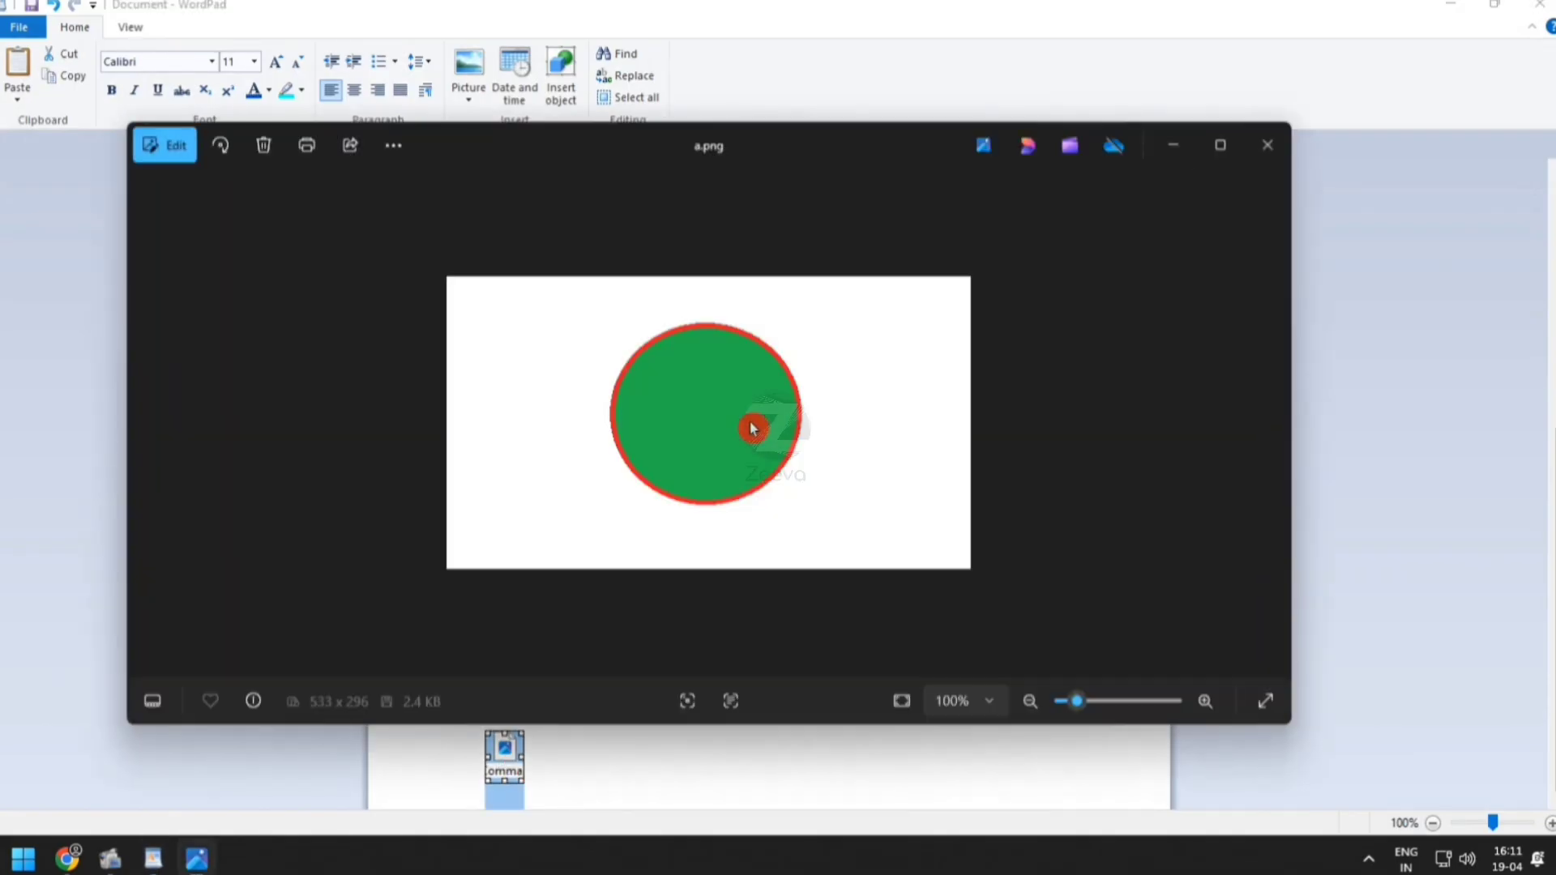
left_click(1267, 146)
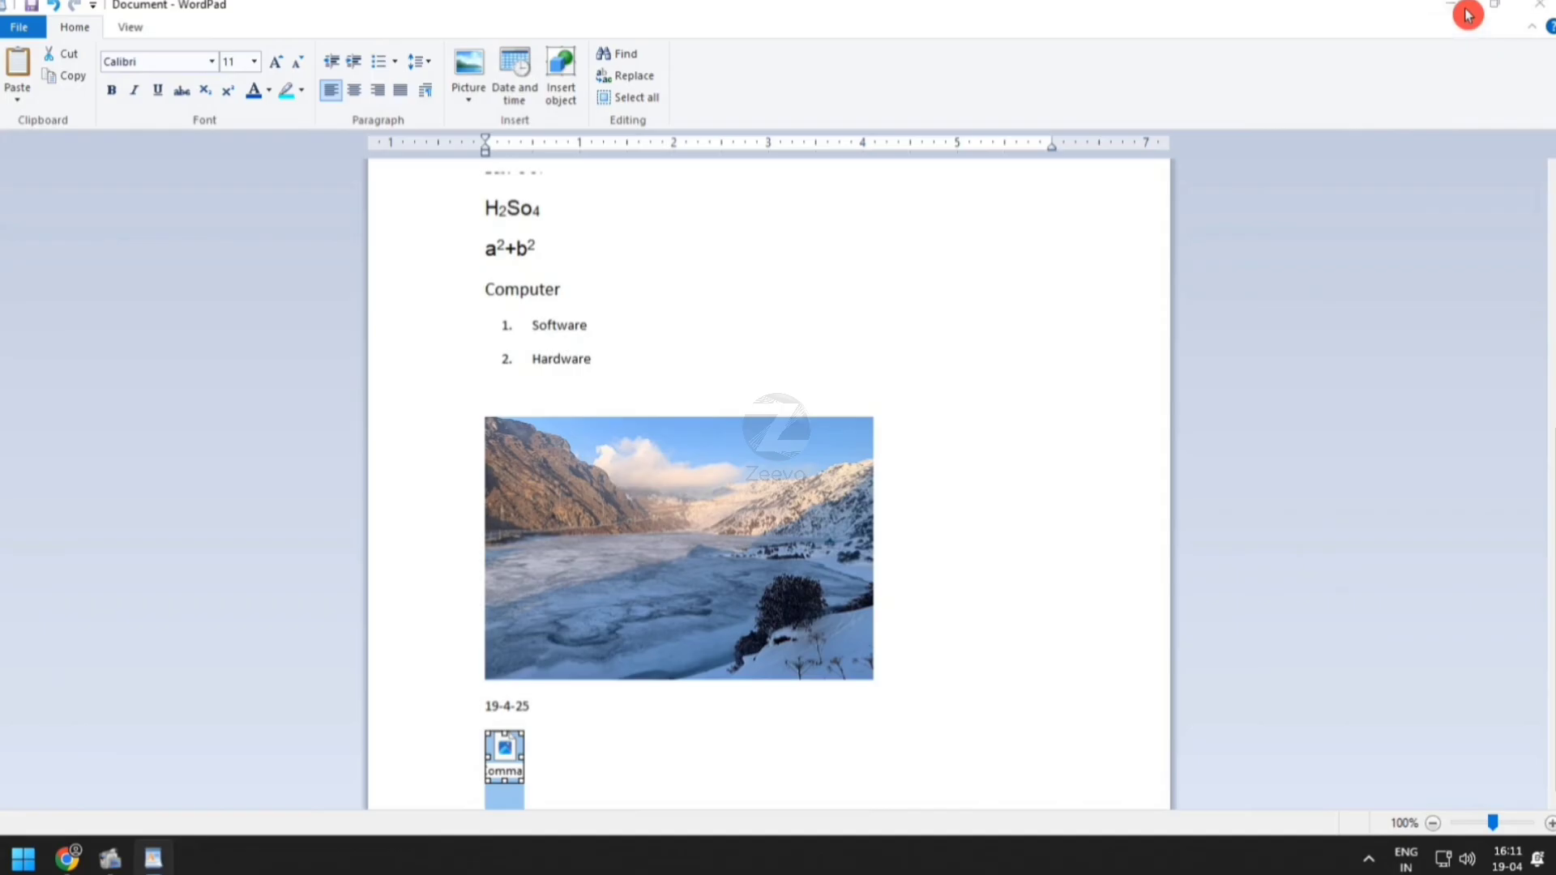
Minimize WordPad and open the picture a from the Desktop in Paint
left_click(1467, 13)
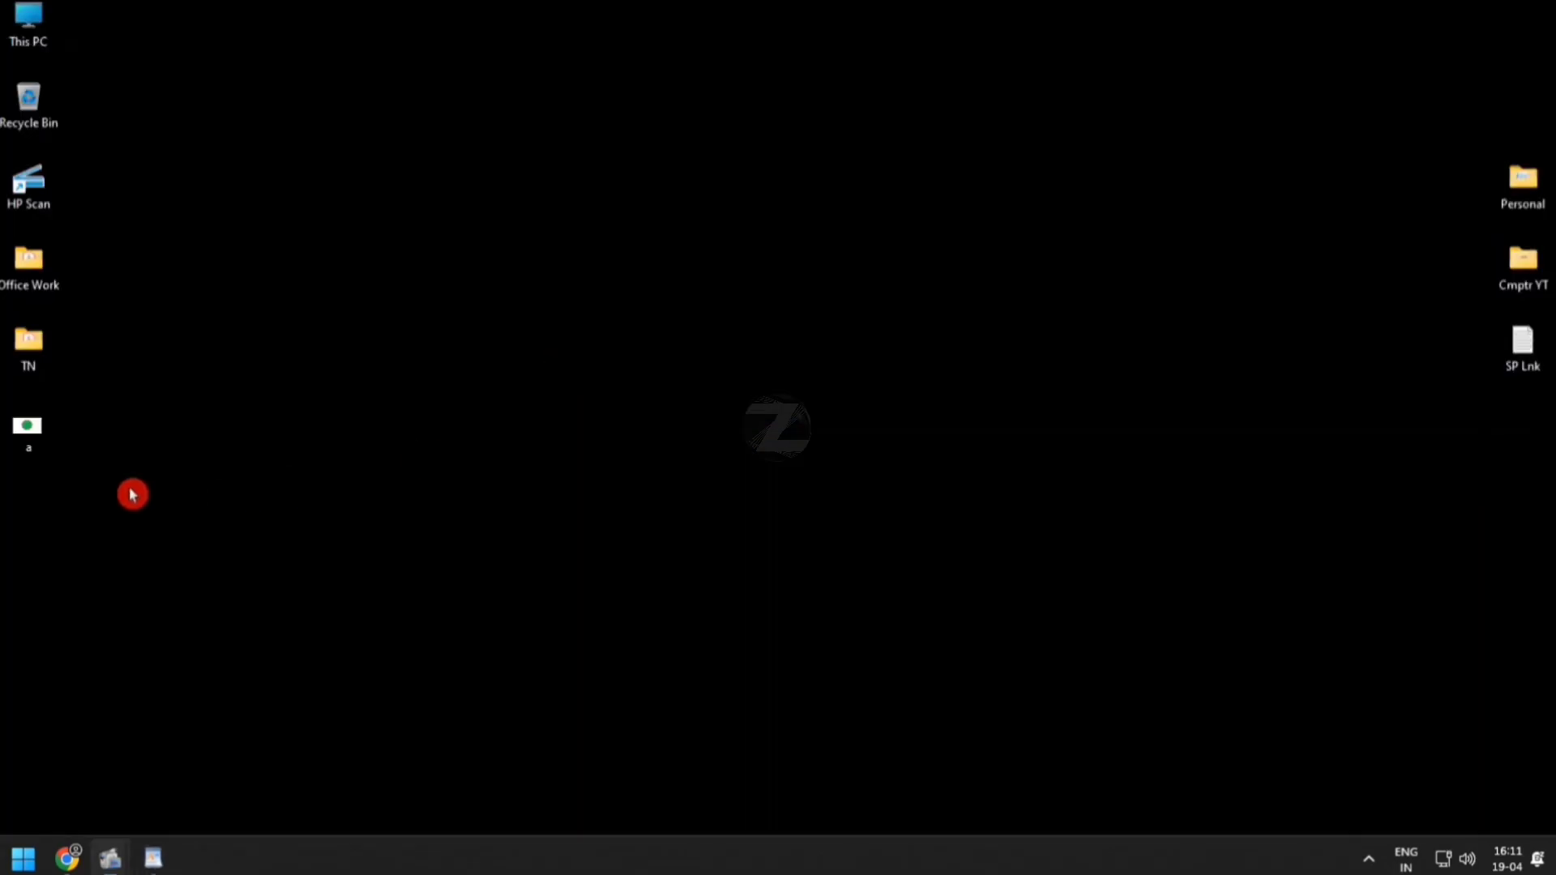
right_click(38, 438)
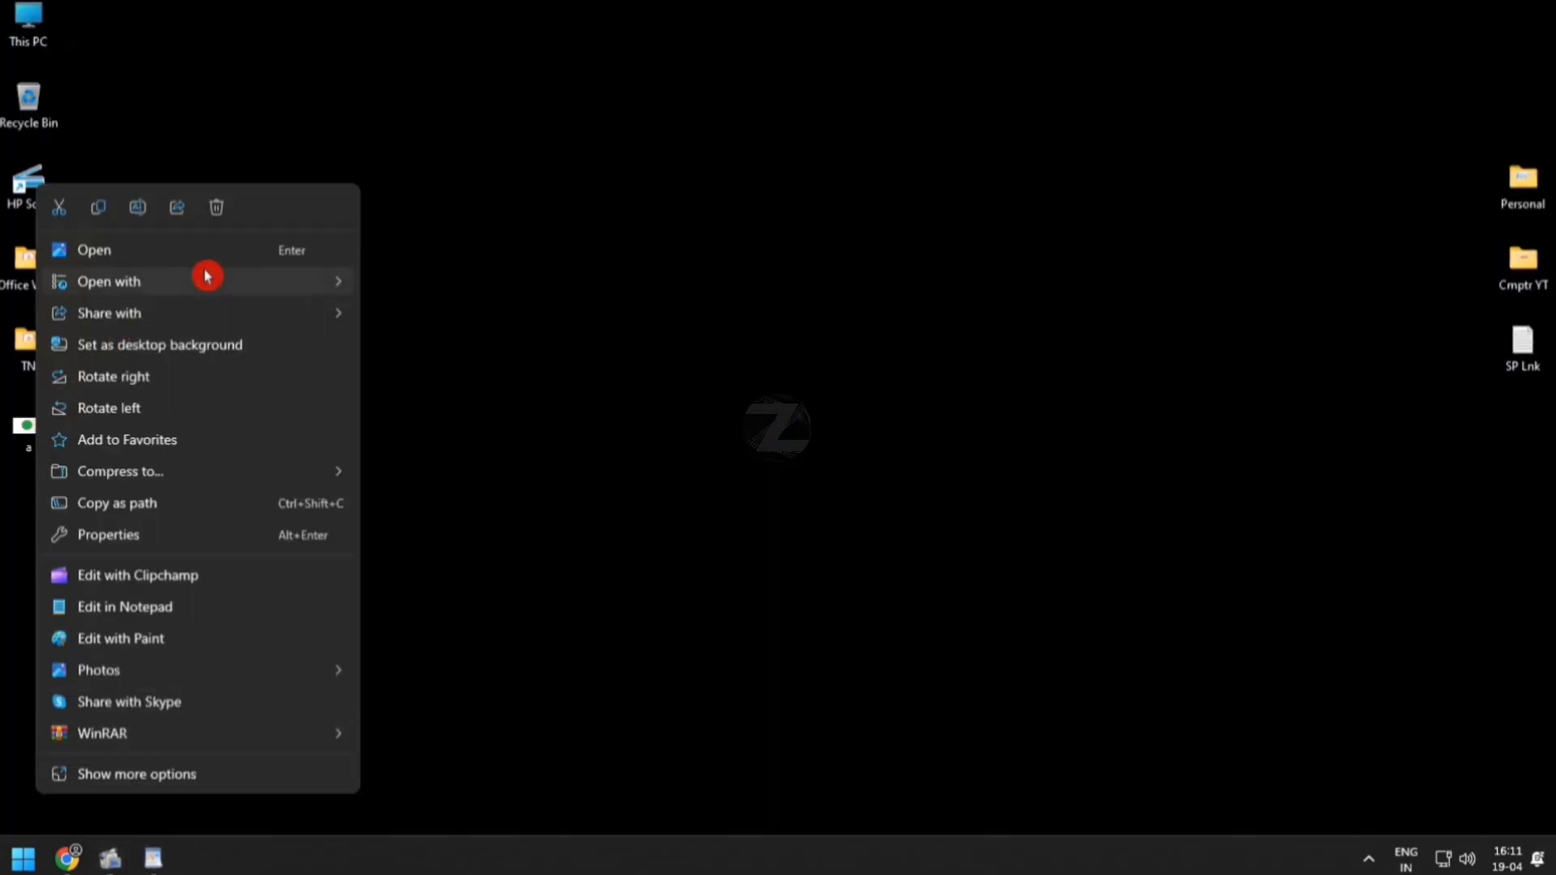
mouse_move(206, 277)
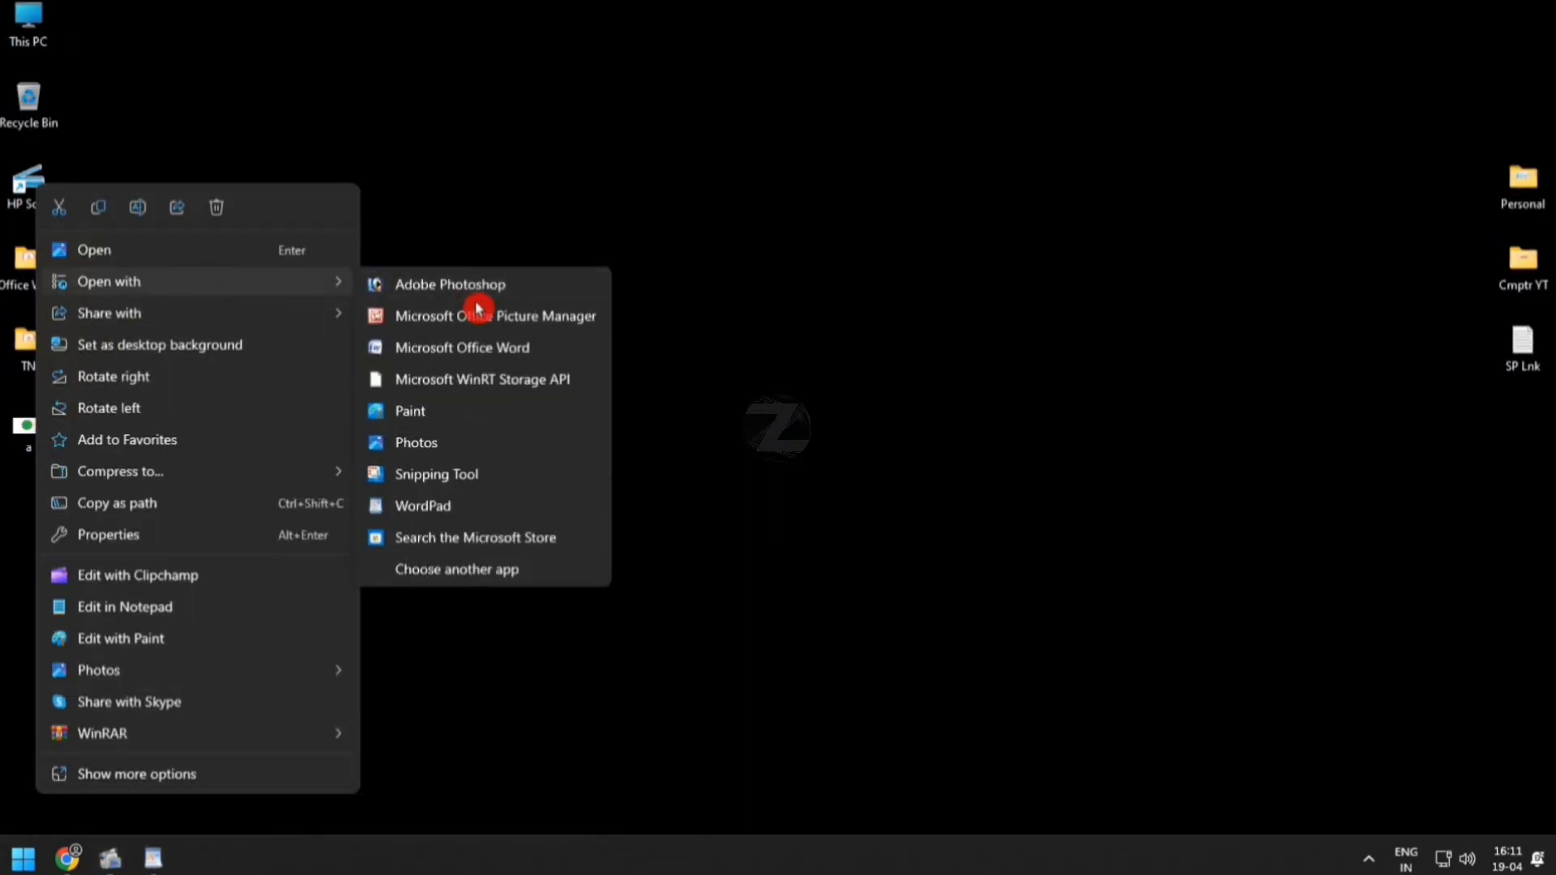
left_click(453, 415)
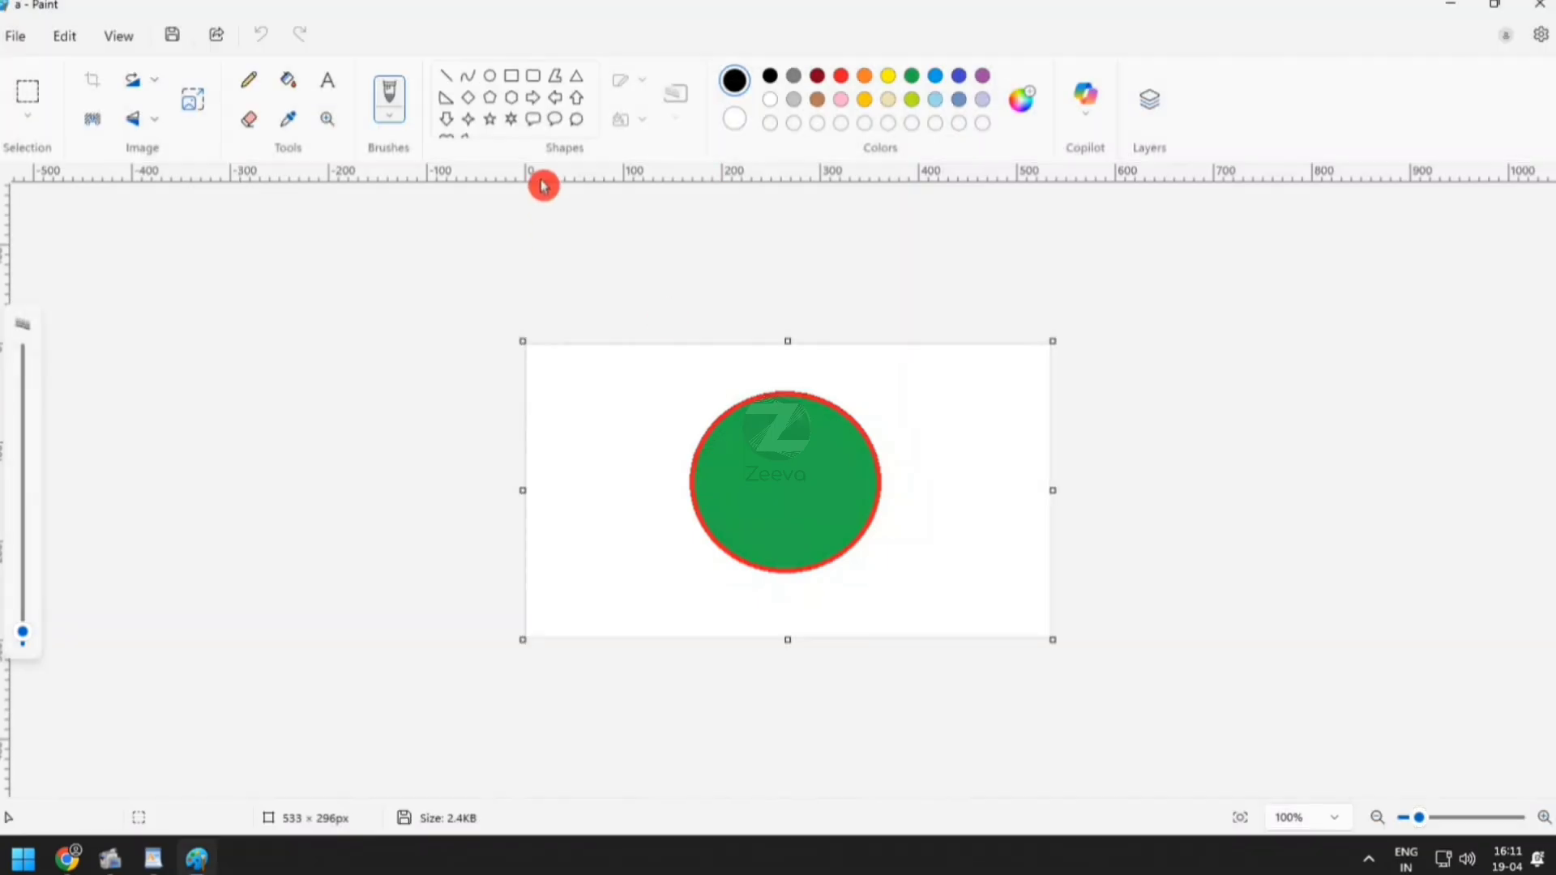
Draw a black-outlined rectangle of about 183 × 118 px overlapping the right side of the green oval
left_click(511, 76)
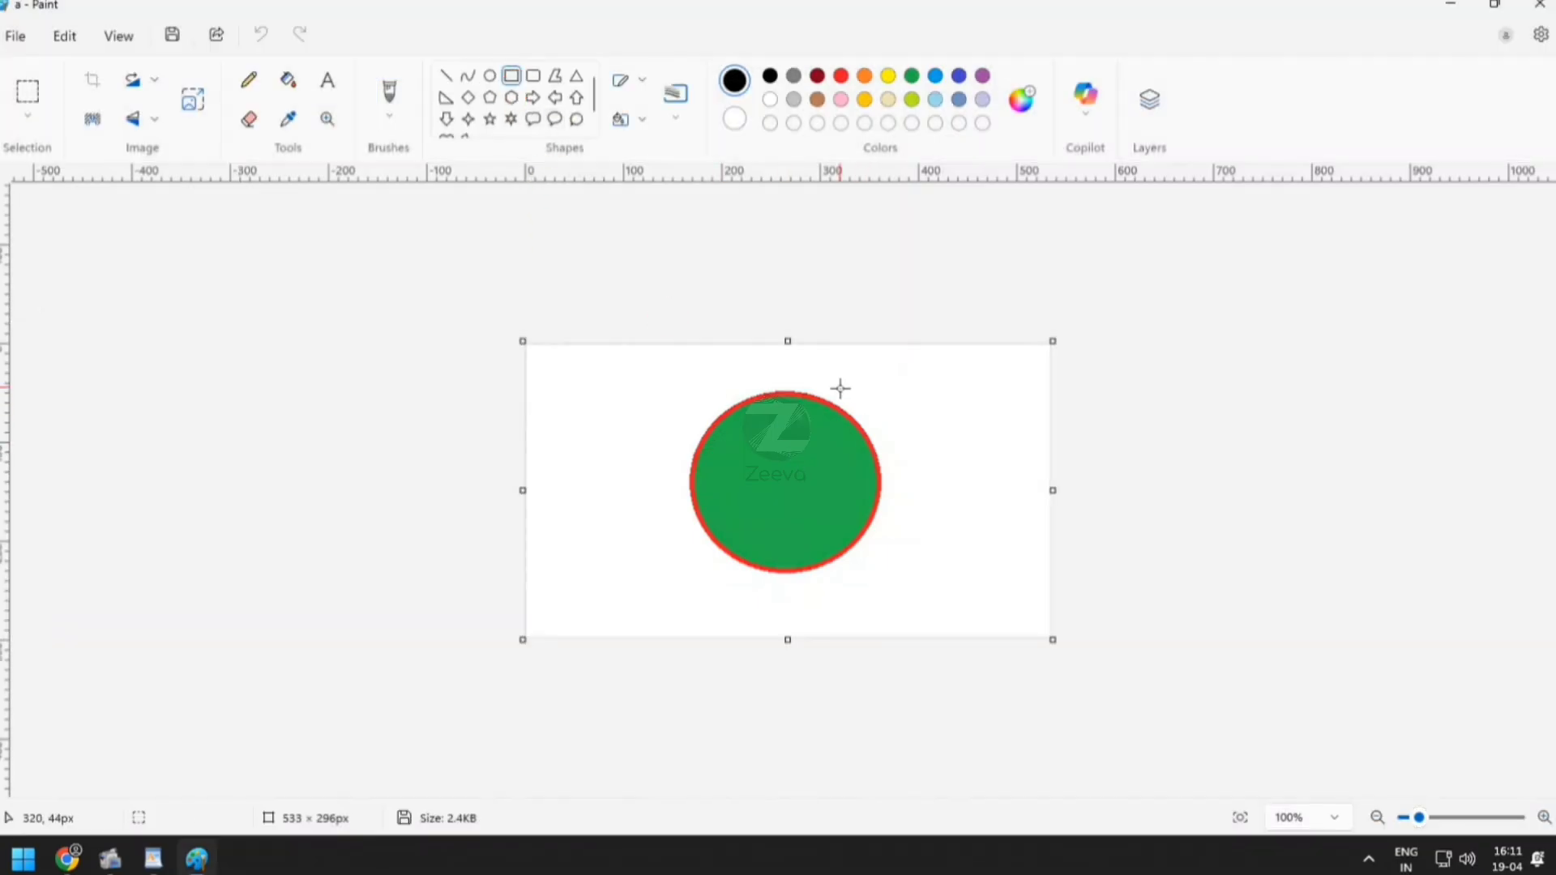
left_click_drag(840, 389, 1020, 508)
left_click(314, 116)
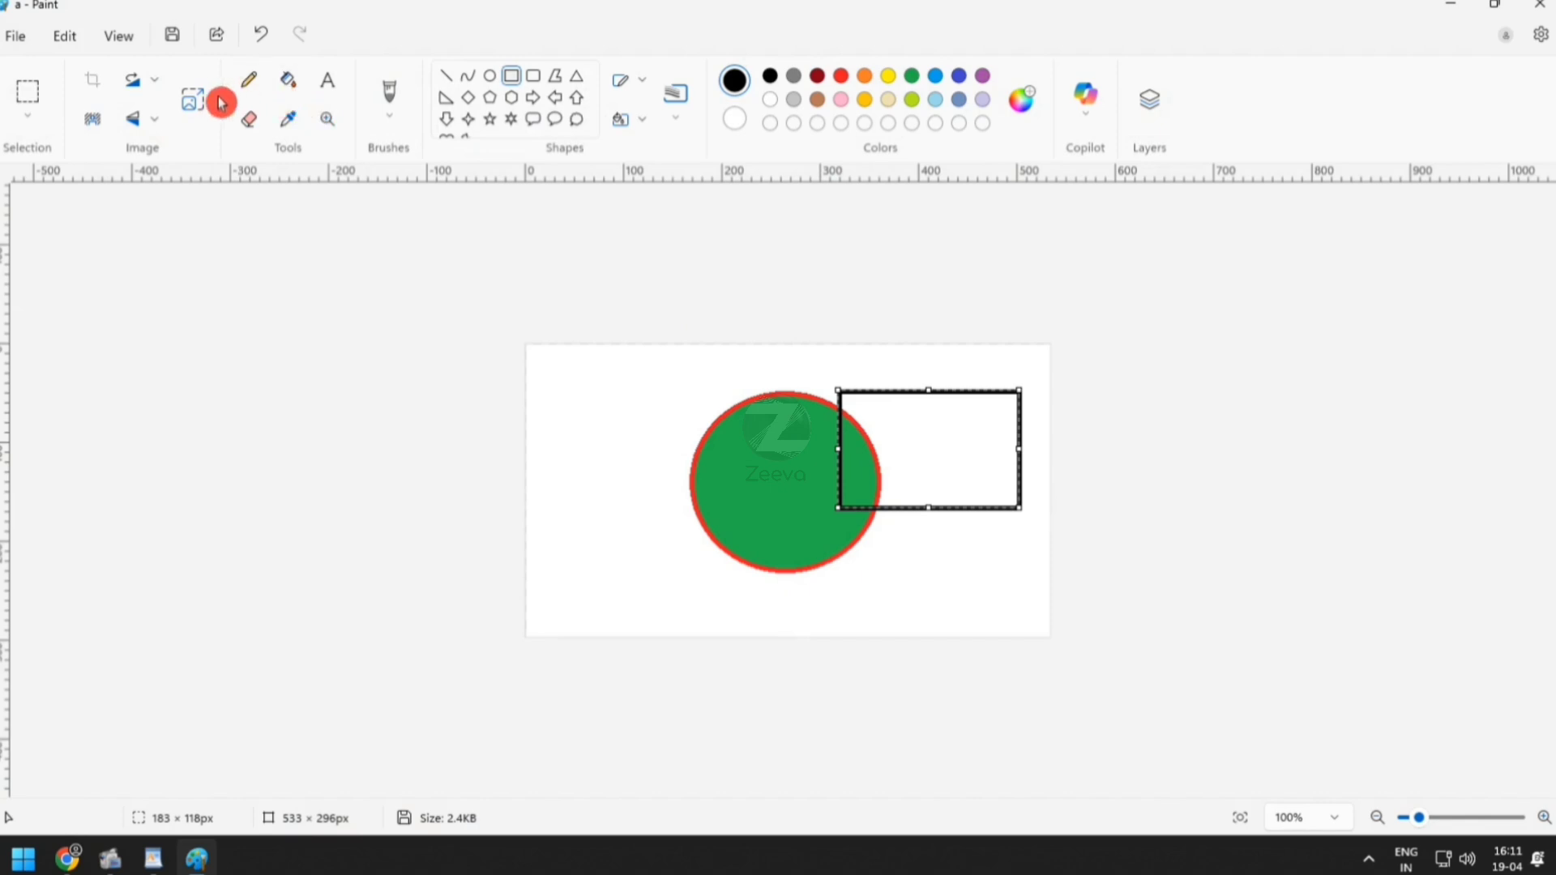
Fill the rectangle, its outline and its overlap with the oval in red, then save the picture and close Paint
left_click(288, 79)
left_click(840, 76)
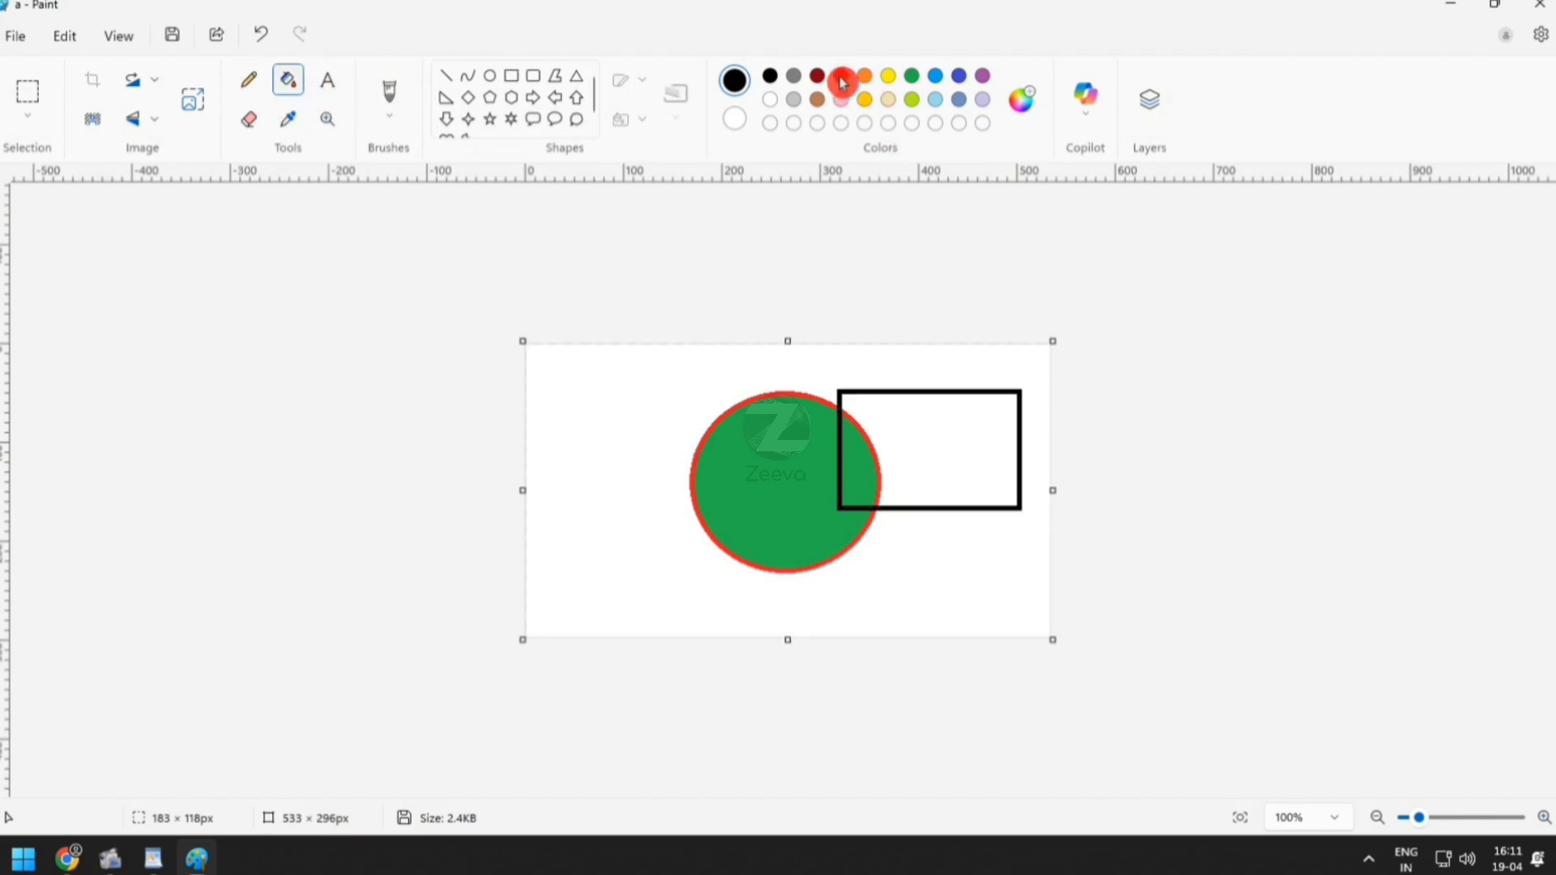
left_click(1022, 495)
left_click(958, 458)
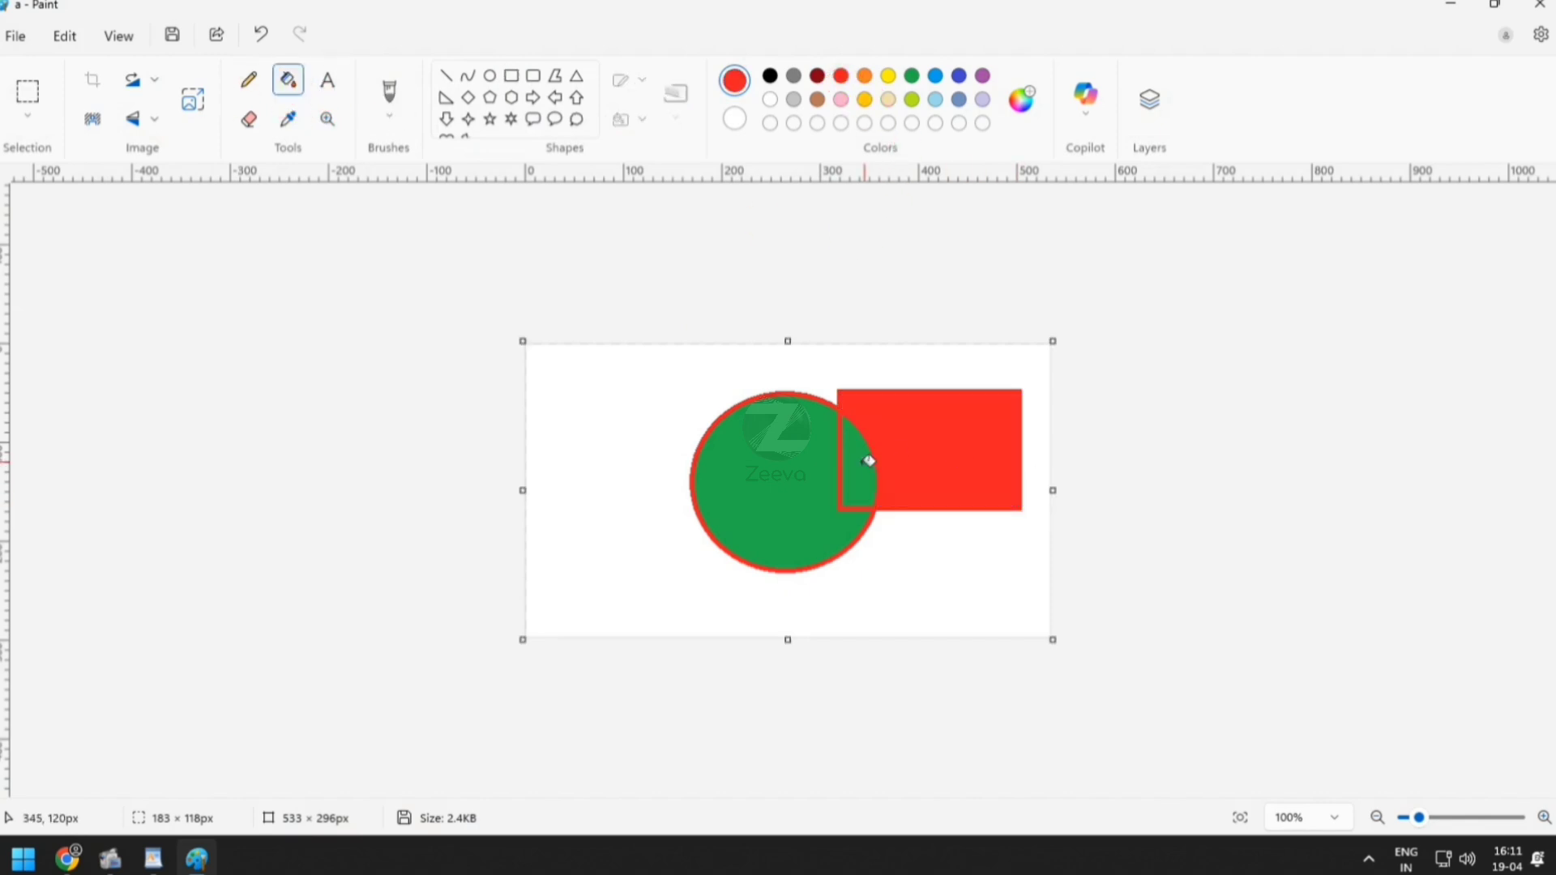
left_click(1067, 421)
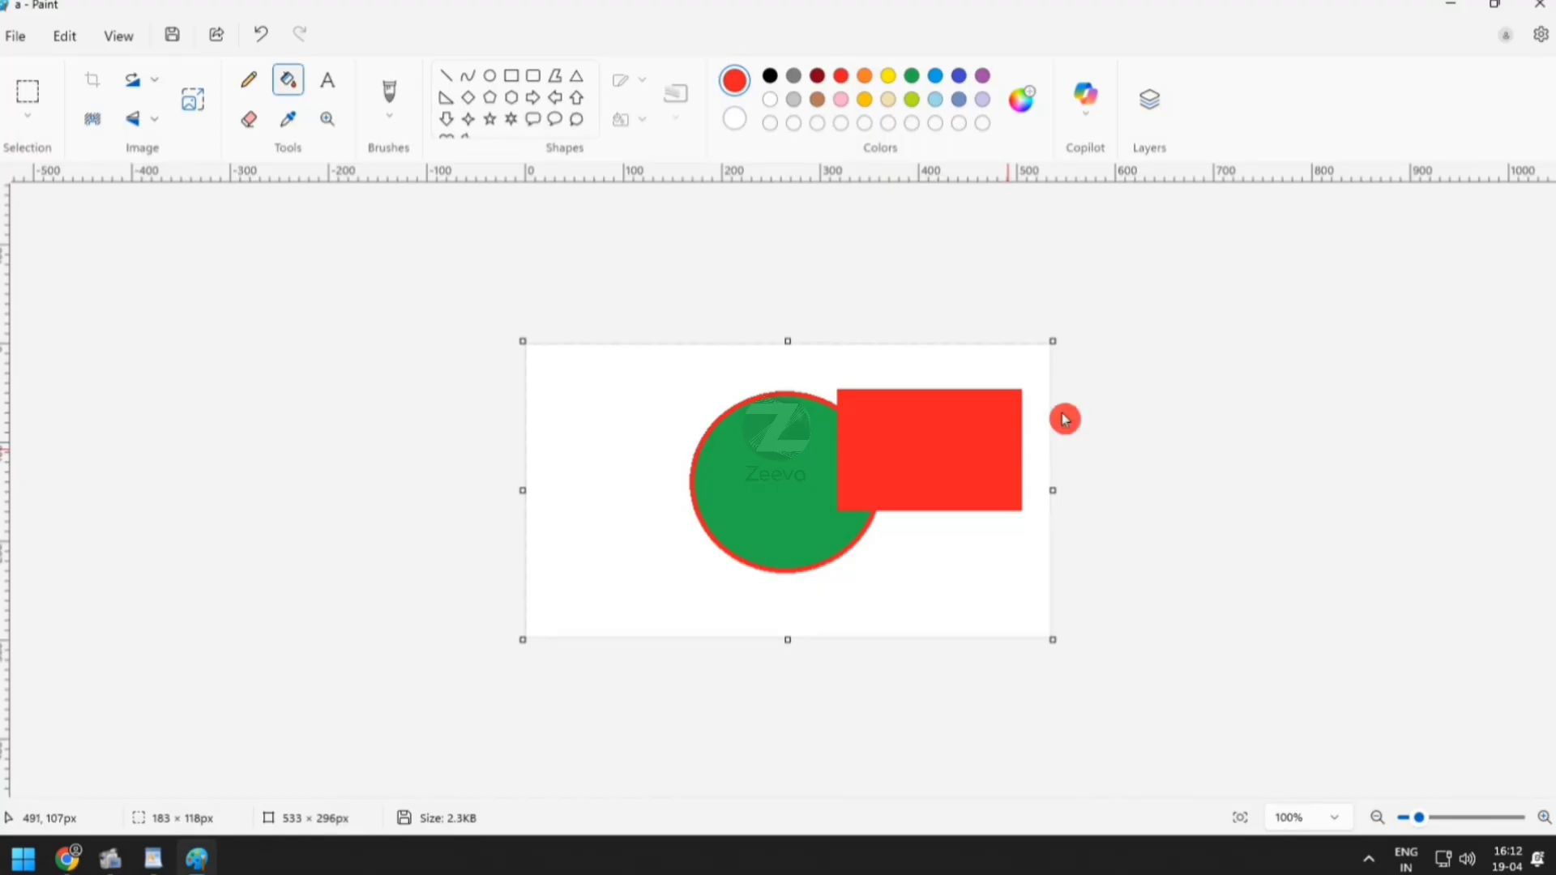
left_click(1540, 5)
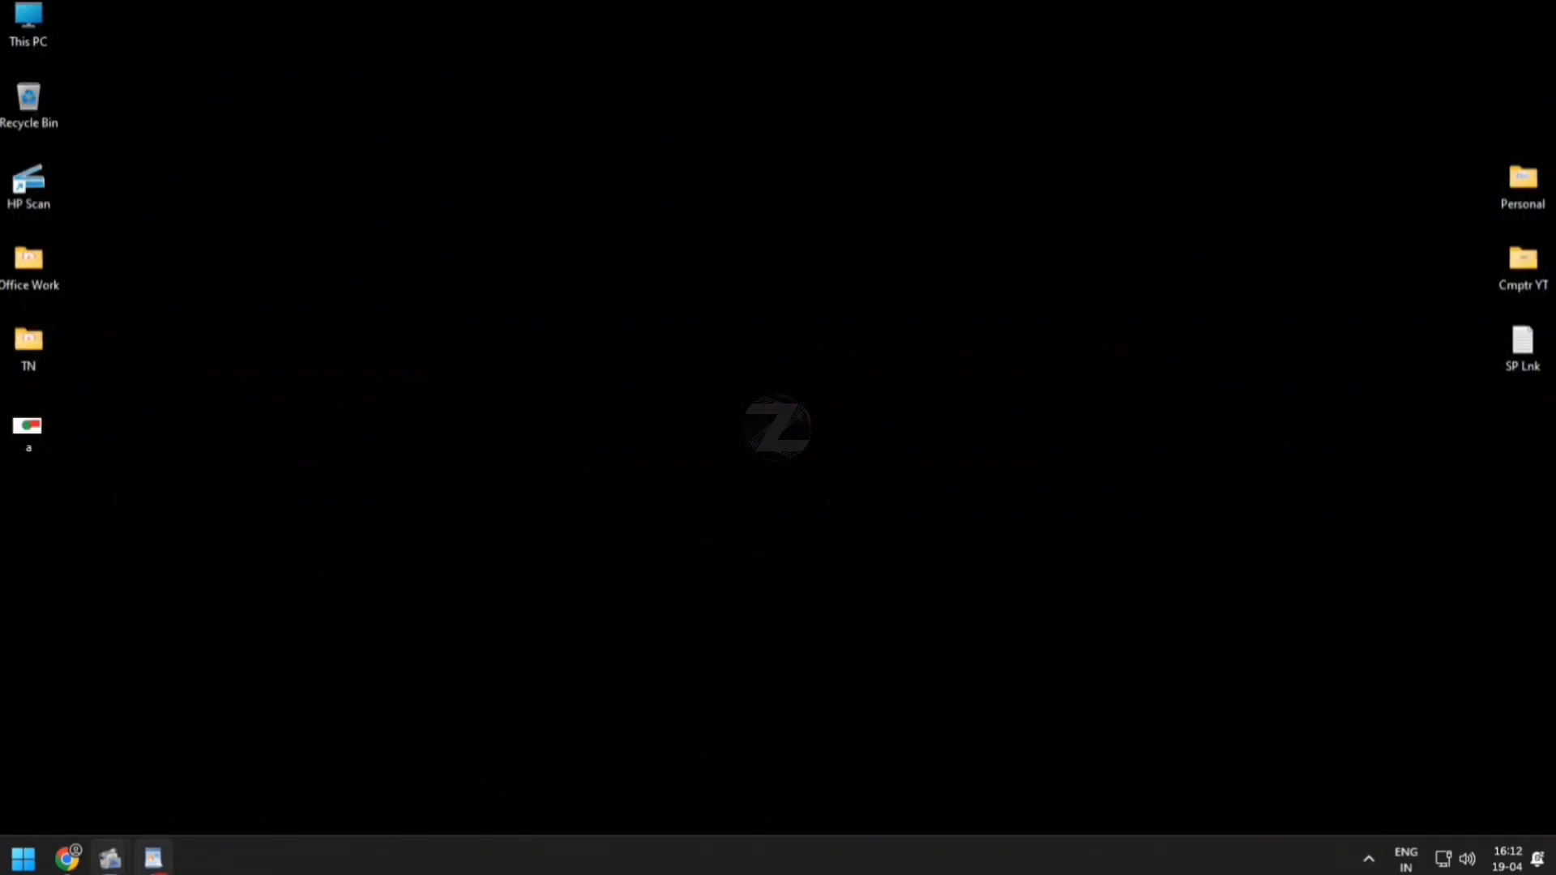
Return to WordPad, open the linked a.png object to check the edited drawing, and close the viewer
left_click(151, 858)
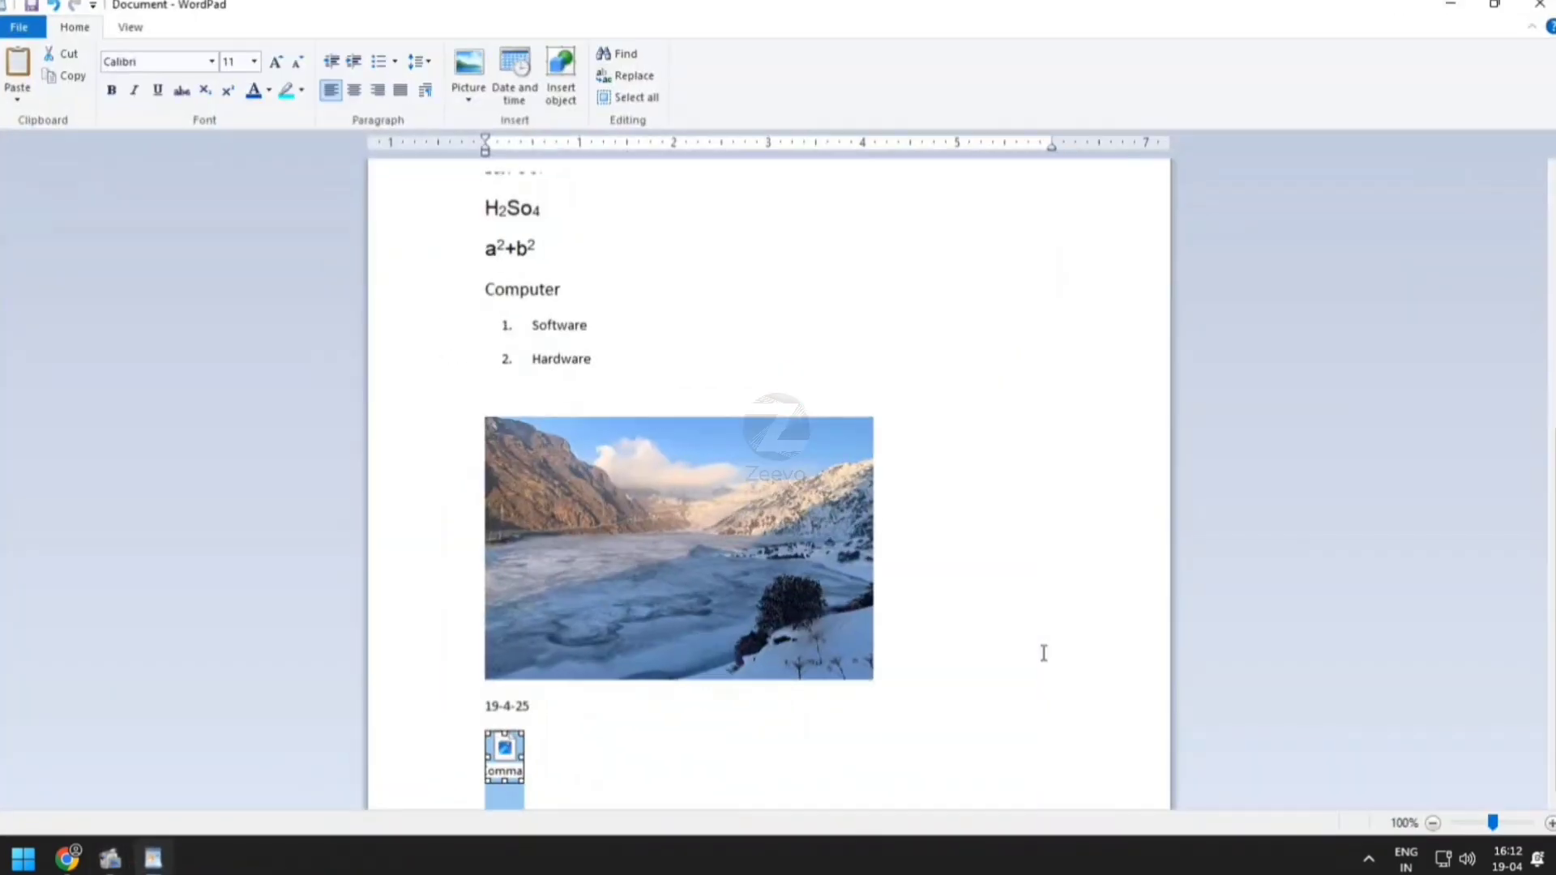
left_click(770, 711)
double_click(519, 758)
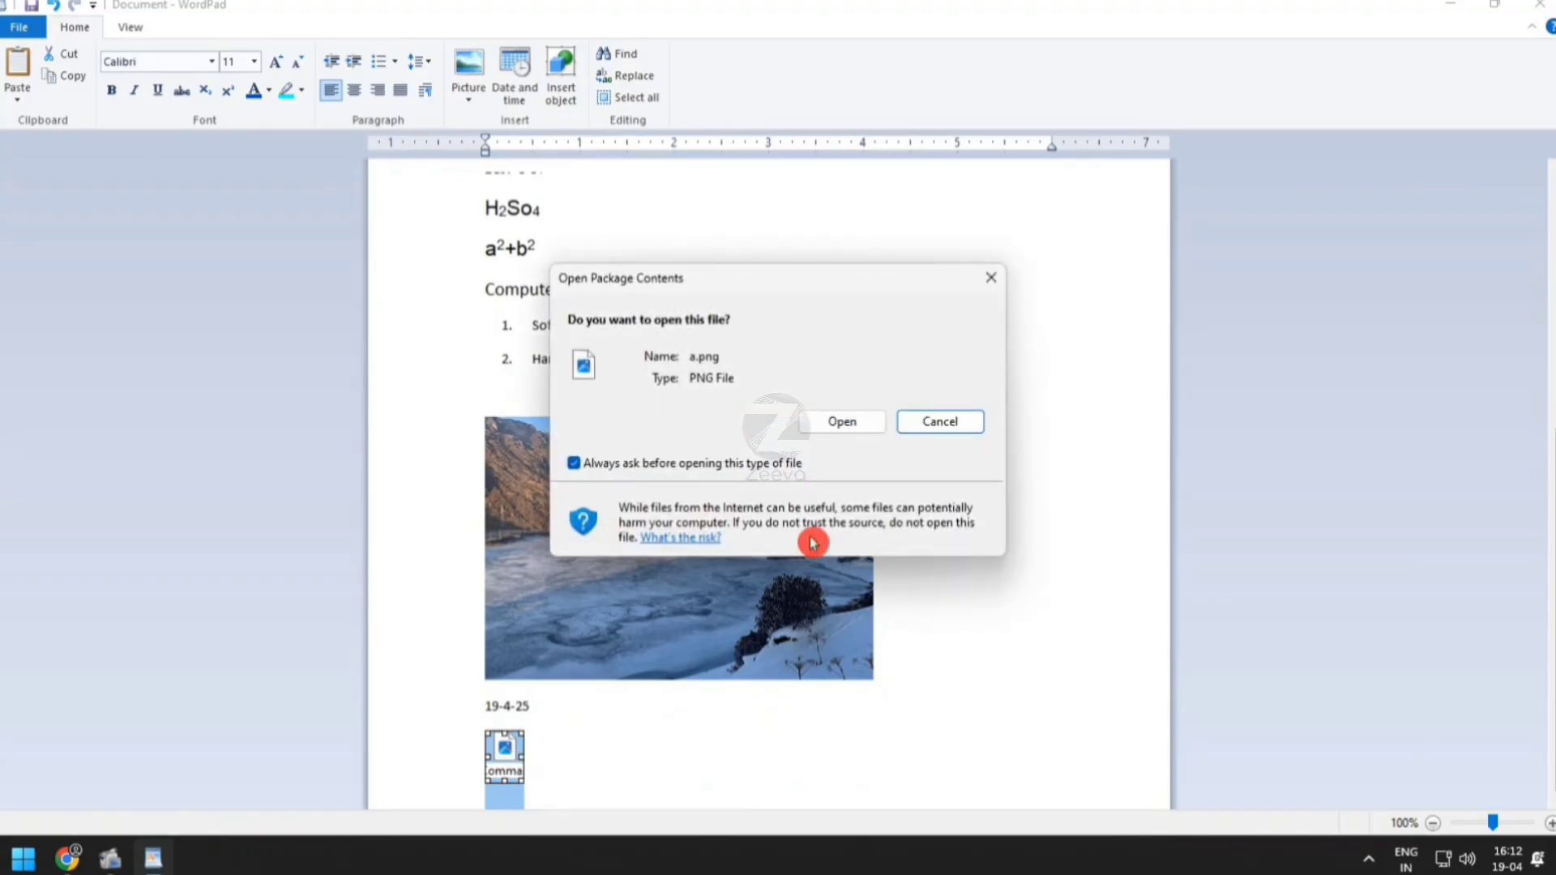
left_click(839, 422)
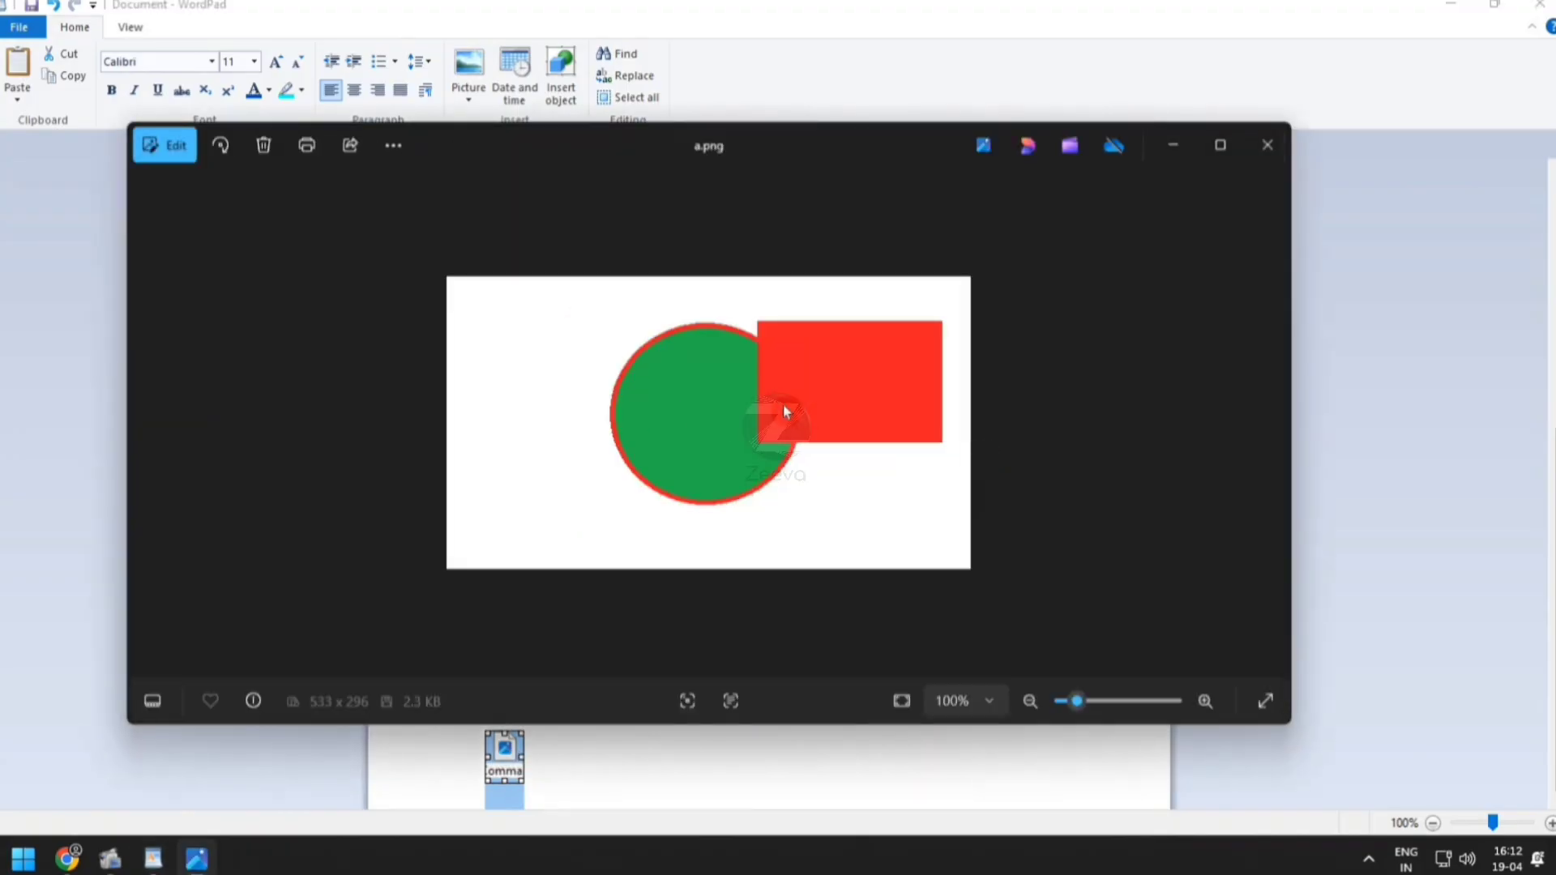
left_click(1268, 145)
left_click(1046, 576)
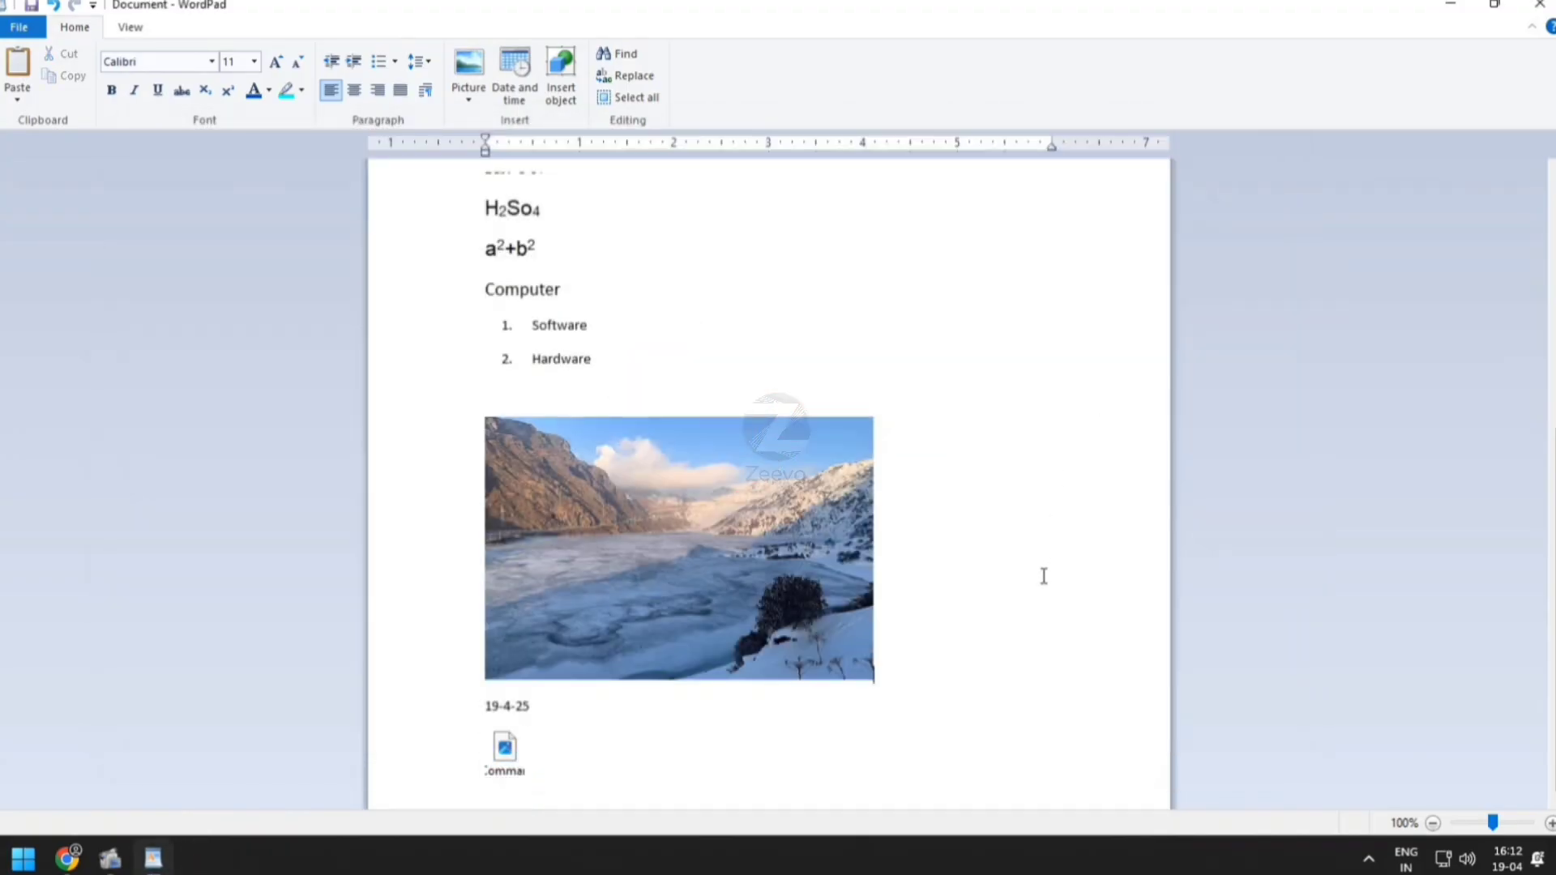
Search the document for the word Computer and step through its successive occurrences
scroll(1044, 576, "up", 10)
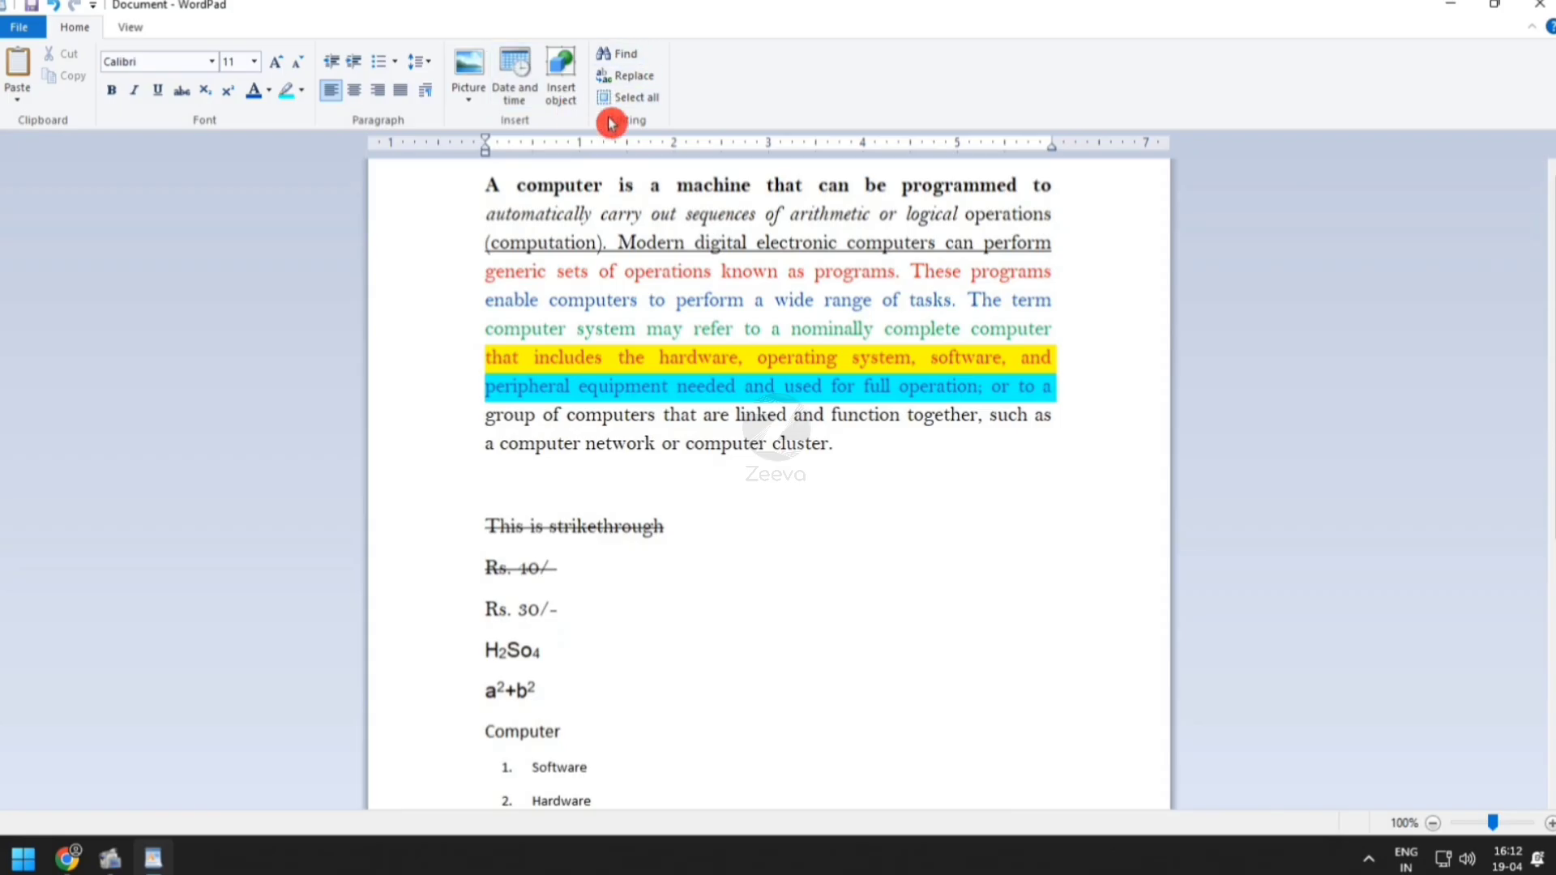
key("ctrl+f")
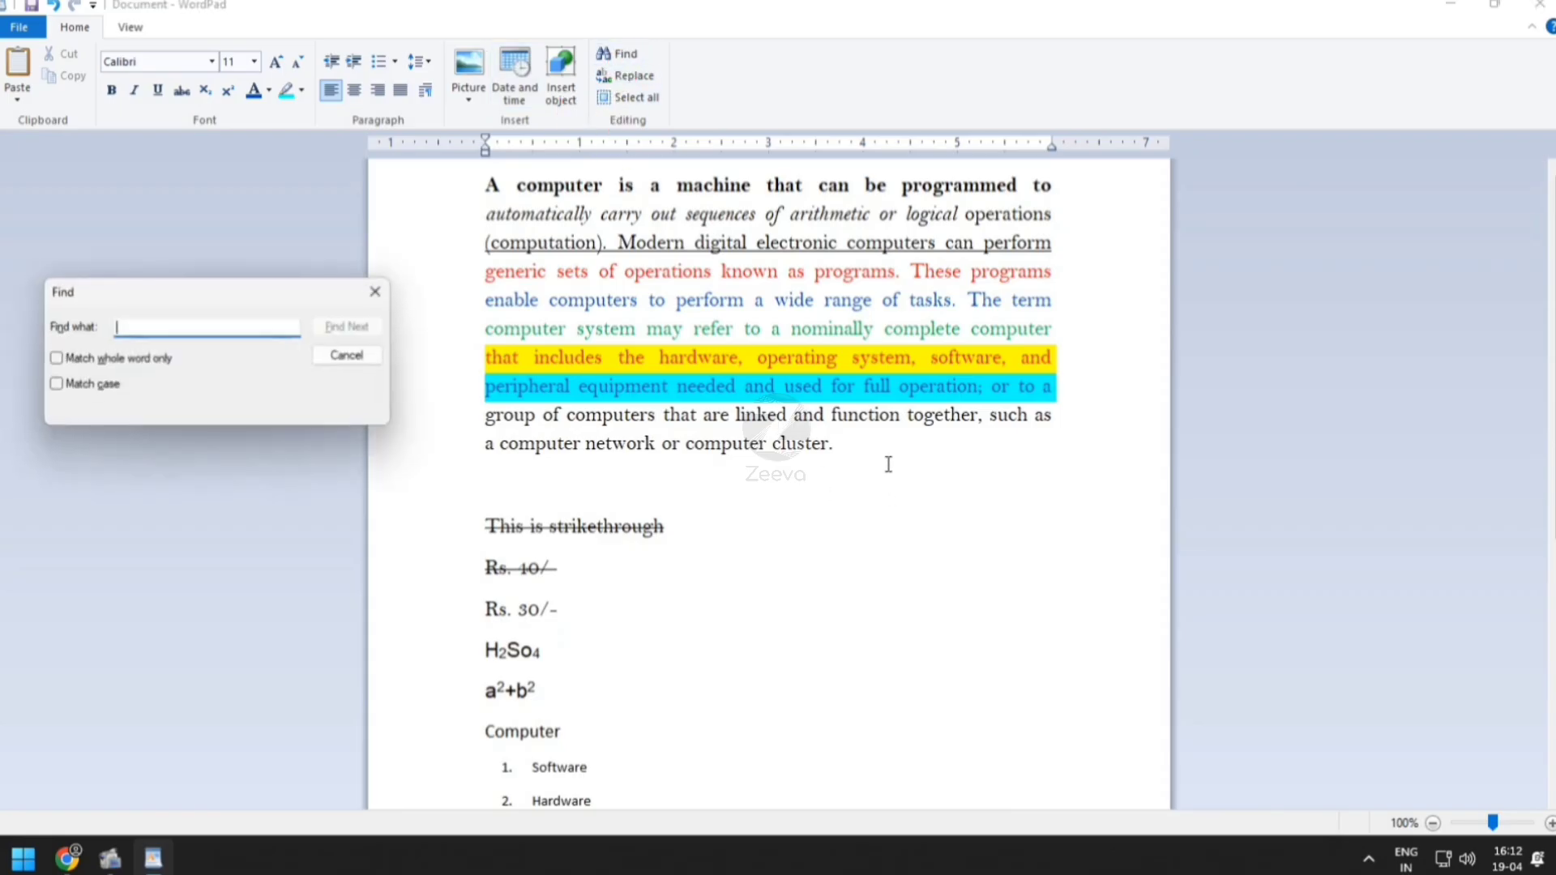
left_click(377, 292)
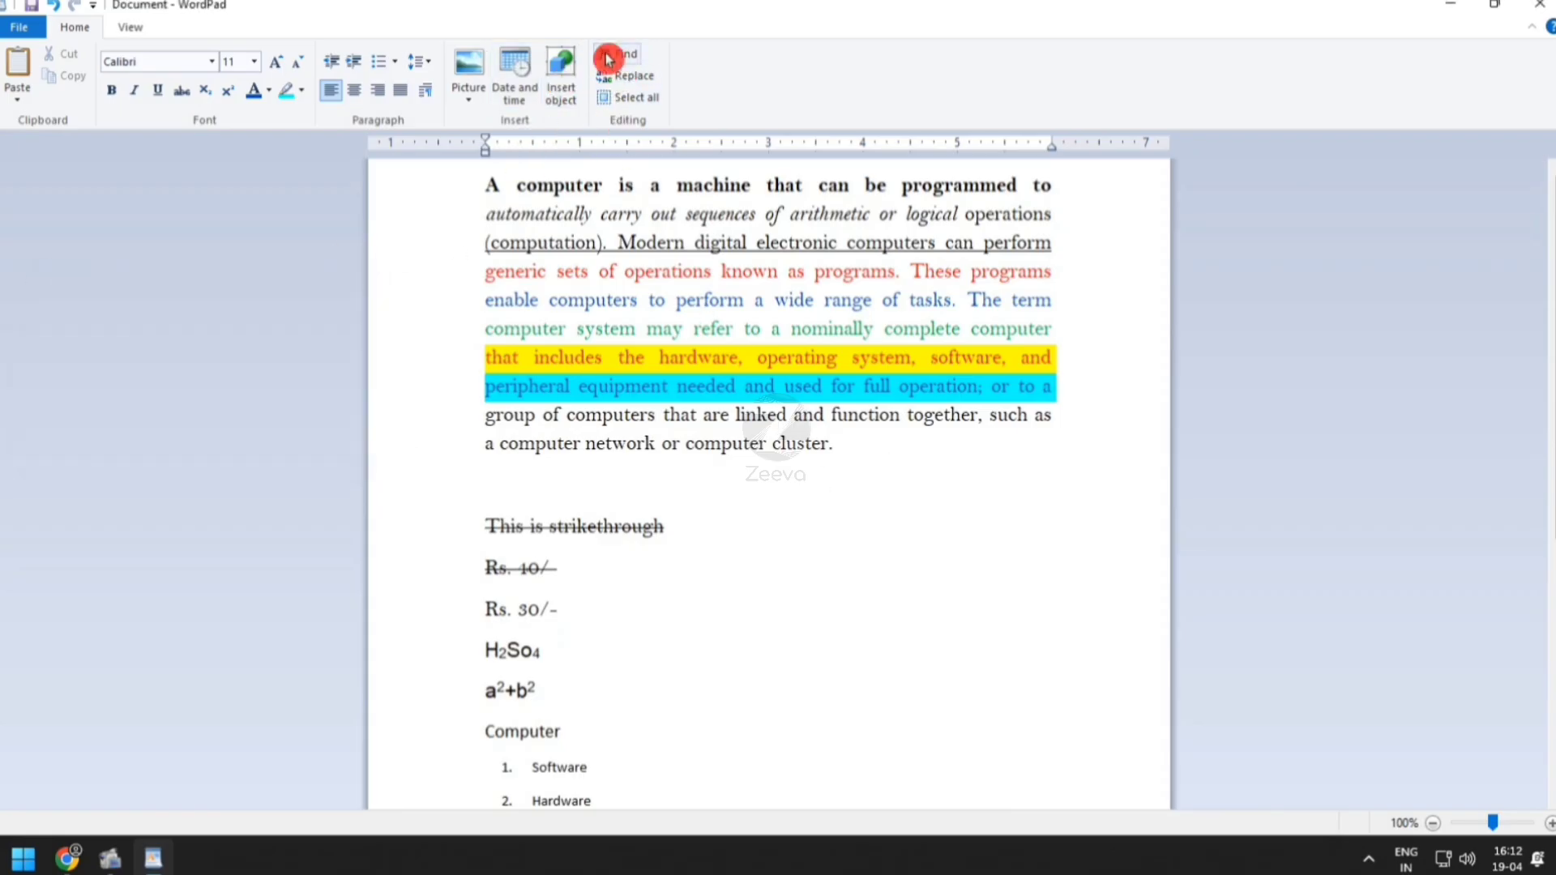
left_click(618, 54)
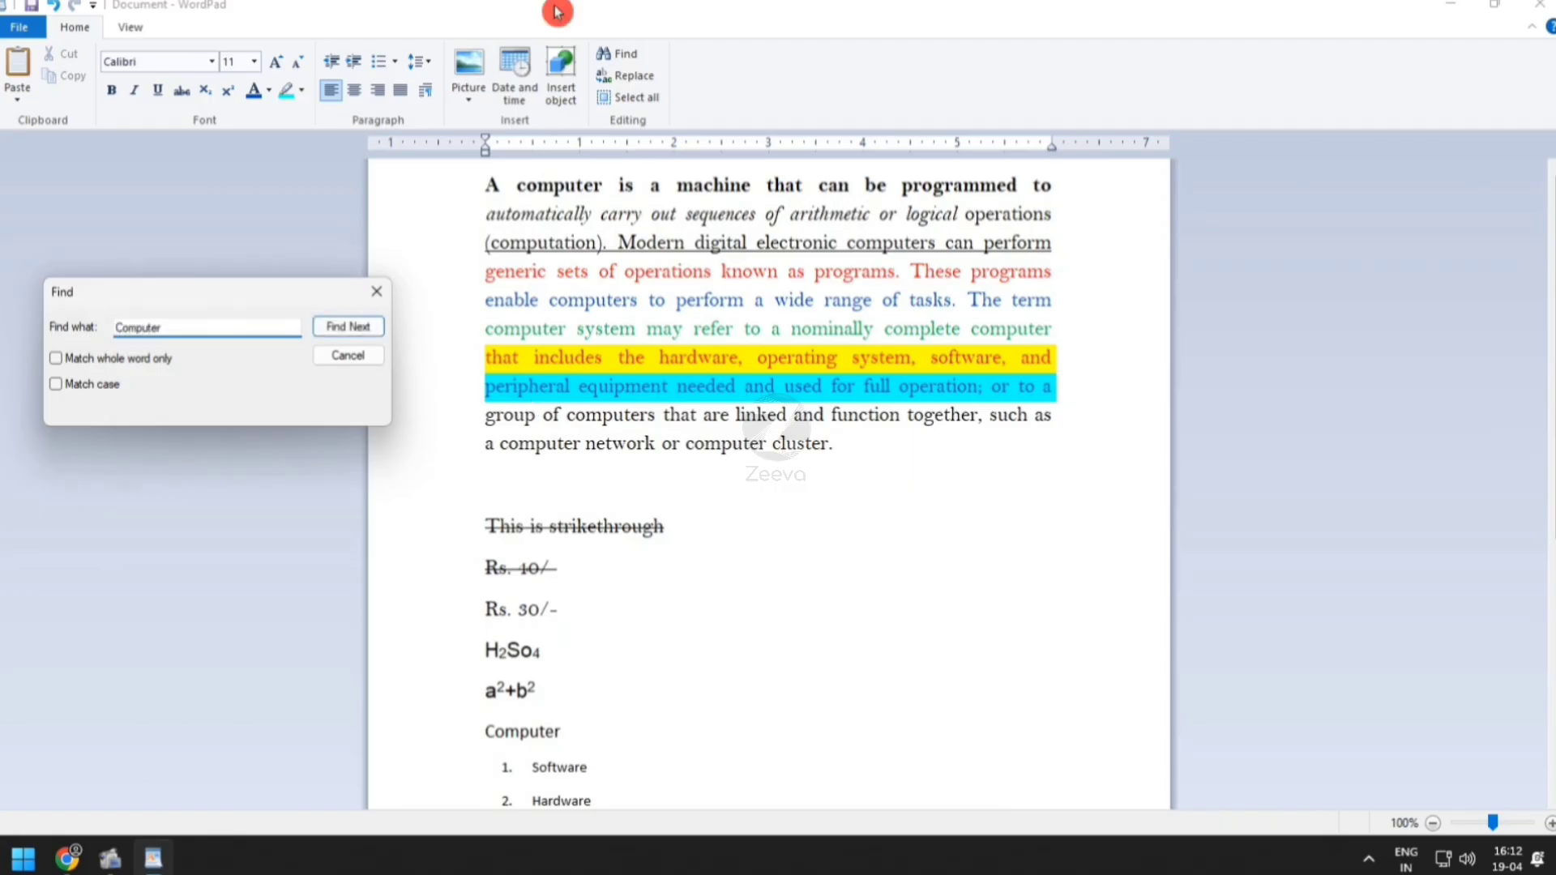
left_click(340, 331)
left_click(341, 331)
left_click(341, 331)
left_click(340, 330)
left_click(340, 331)
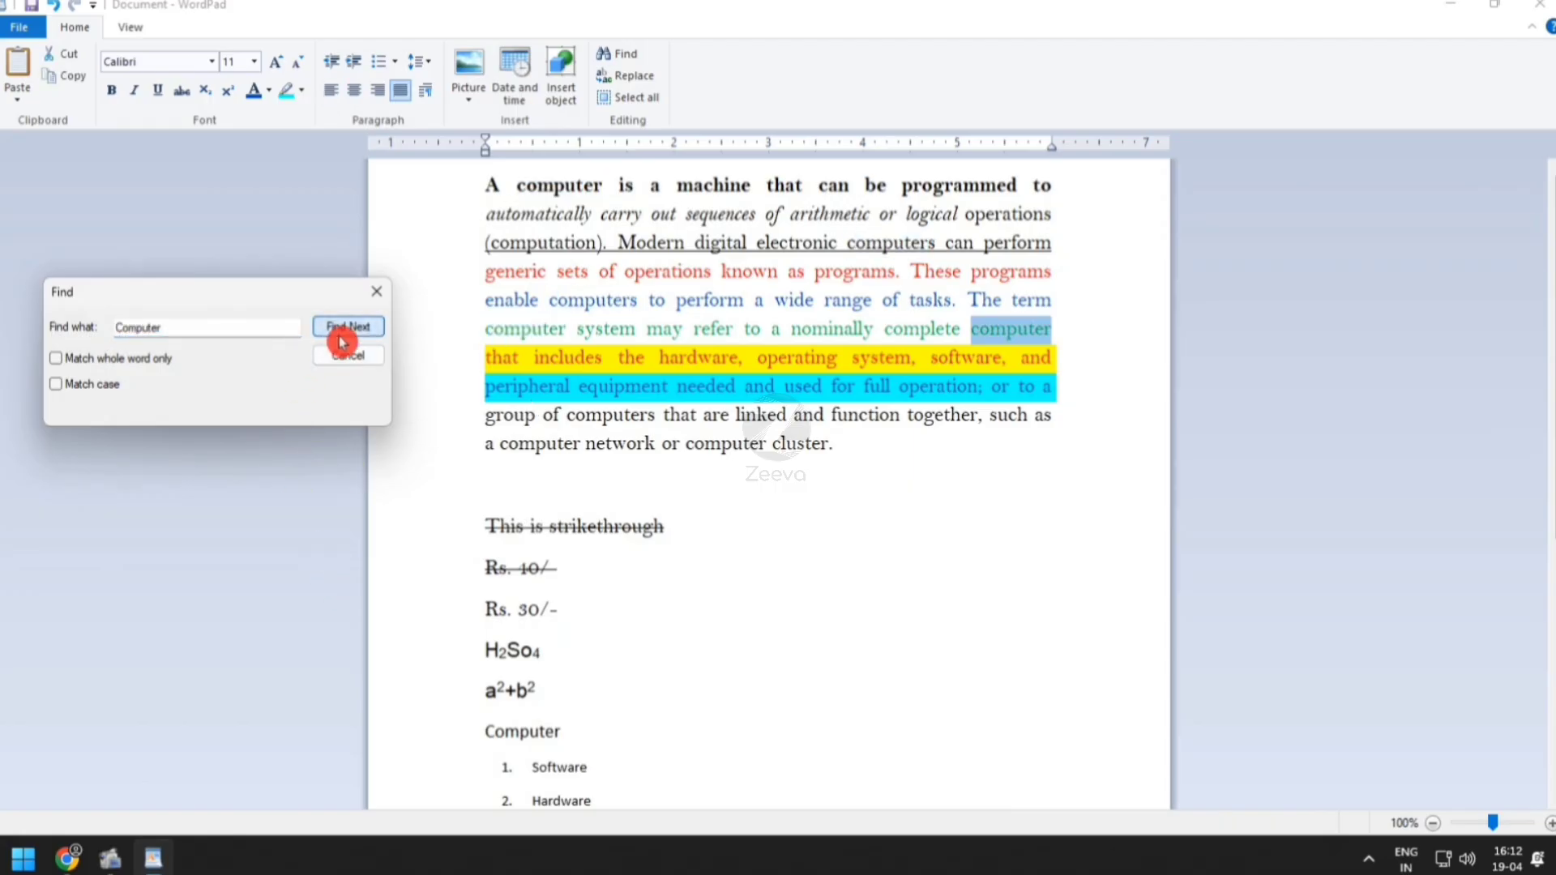
Repeat the search for Computer with case matching turned on until the whole document is searched
left_click(81, 386)
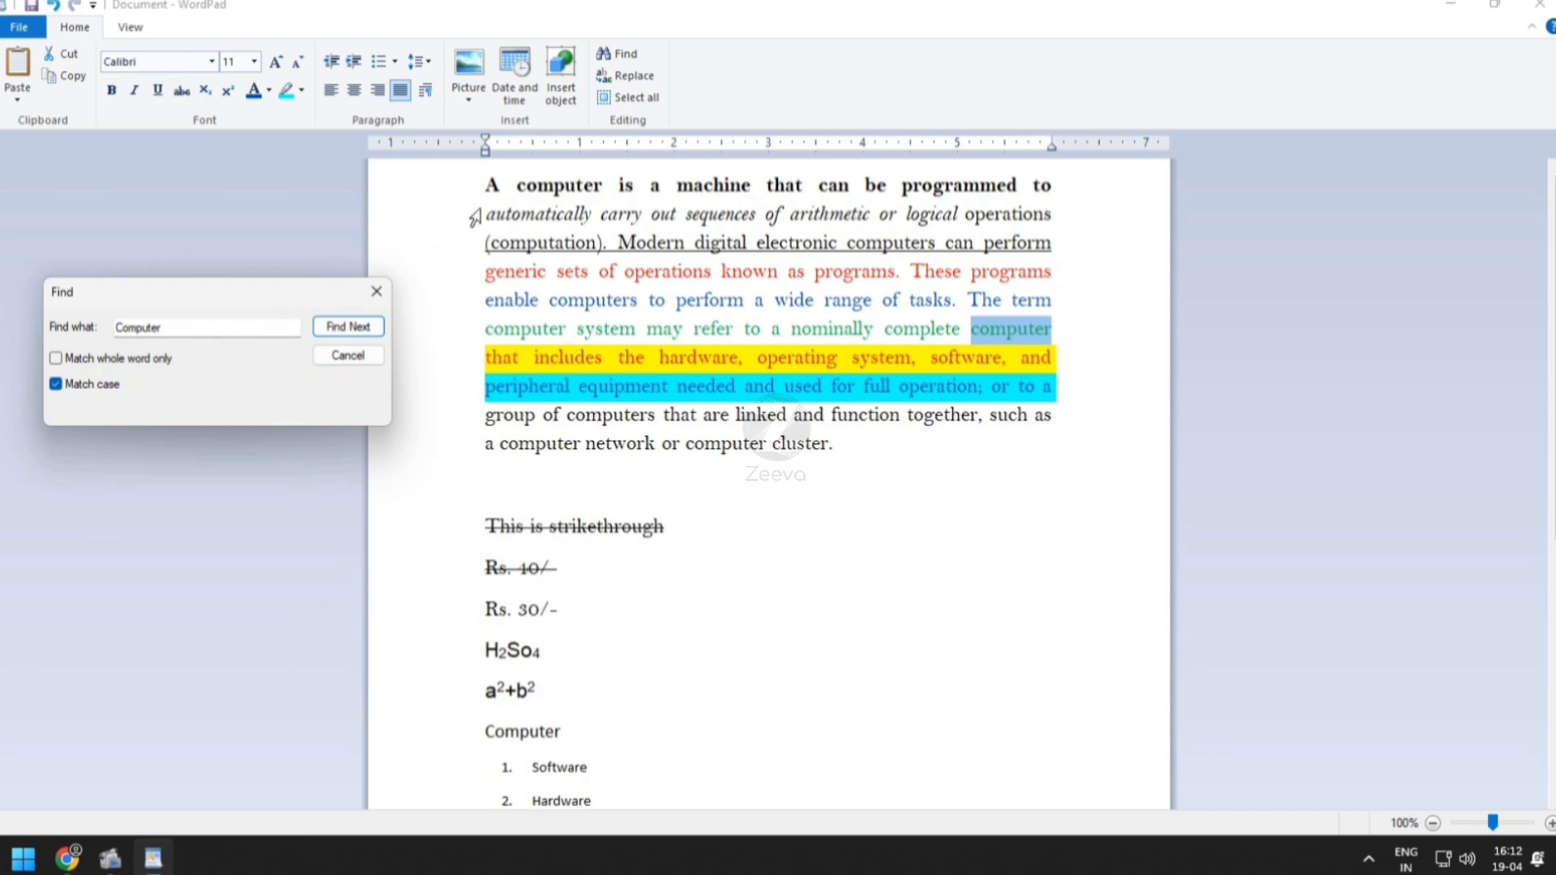
left_click(350, 329)
left_click(353, 332)
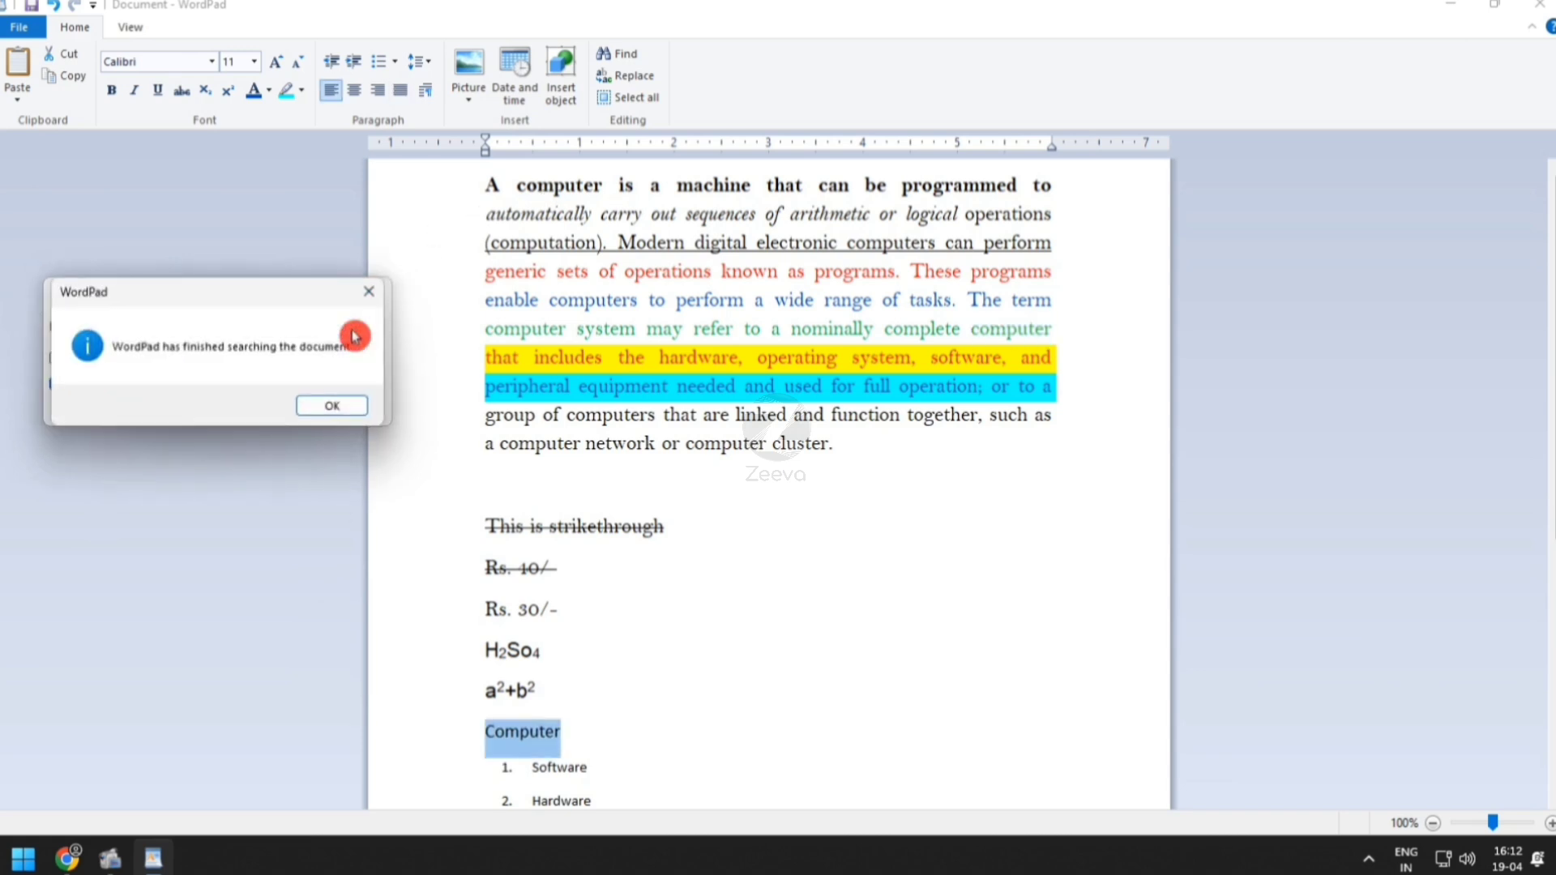
Repeat the case-matched search for Computer, search again with case matching turned off, and close the search
left_click(328, 407)
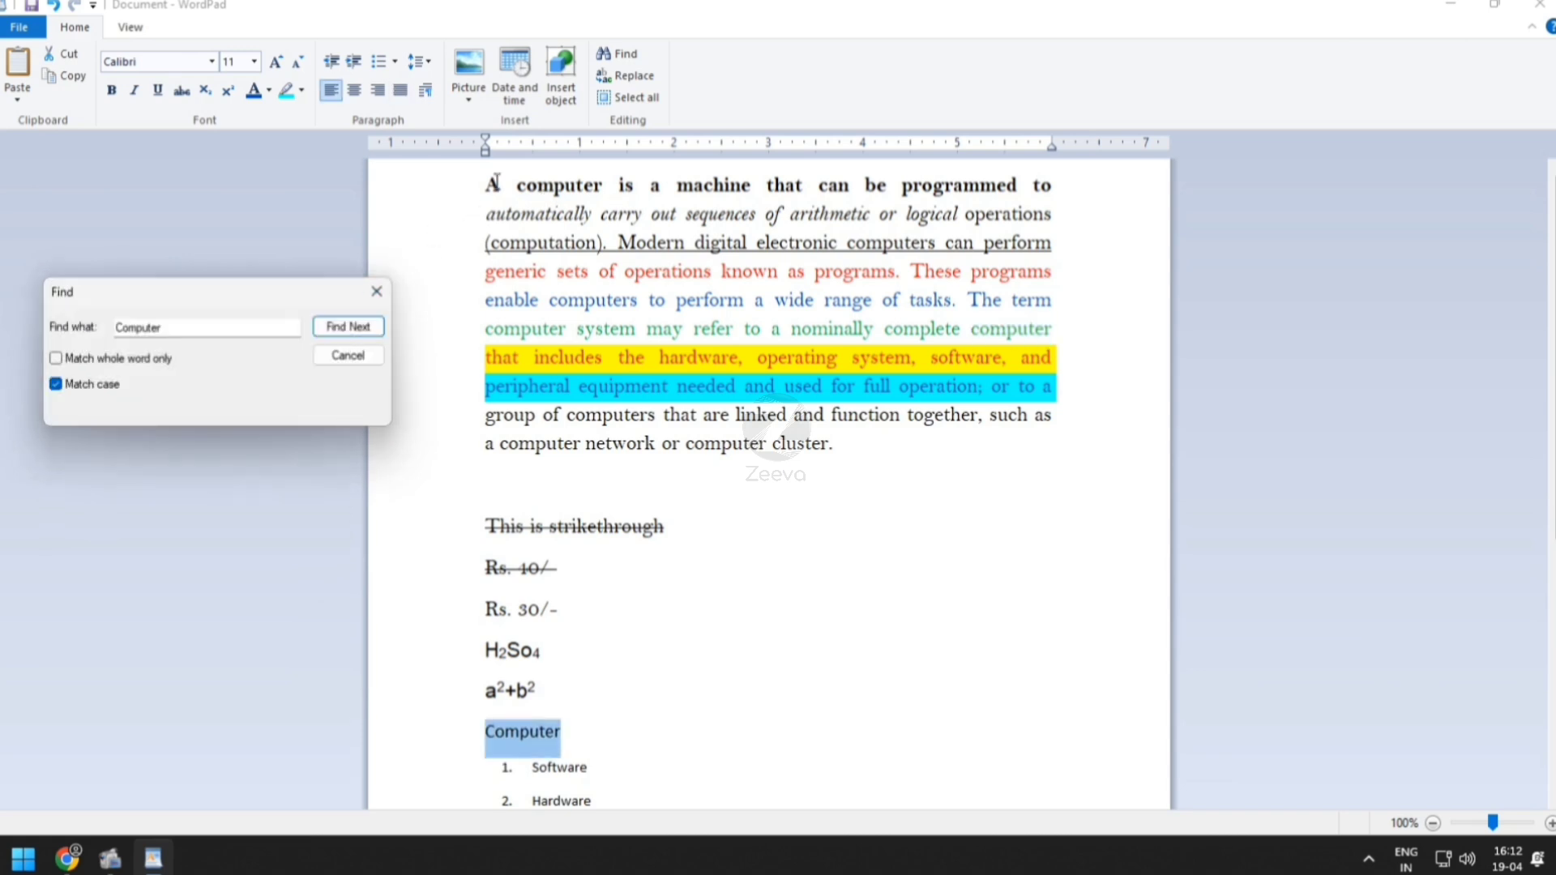
left_click(344, 332)
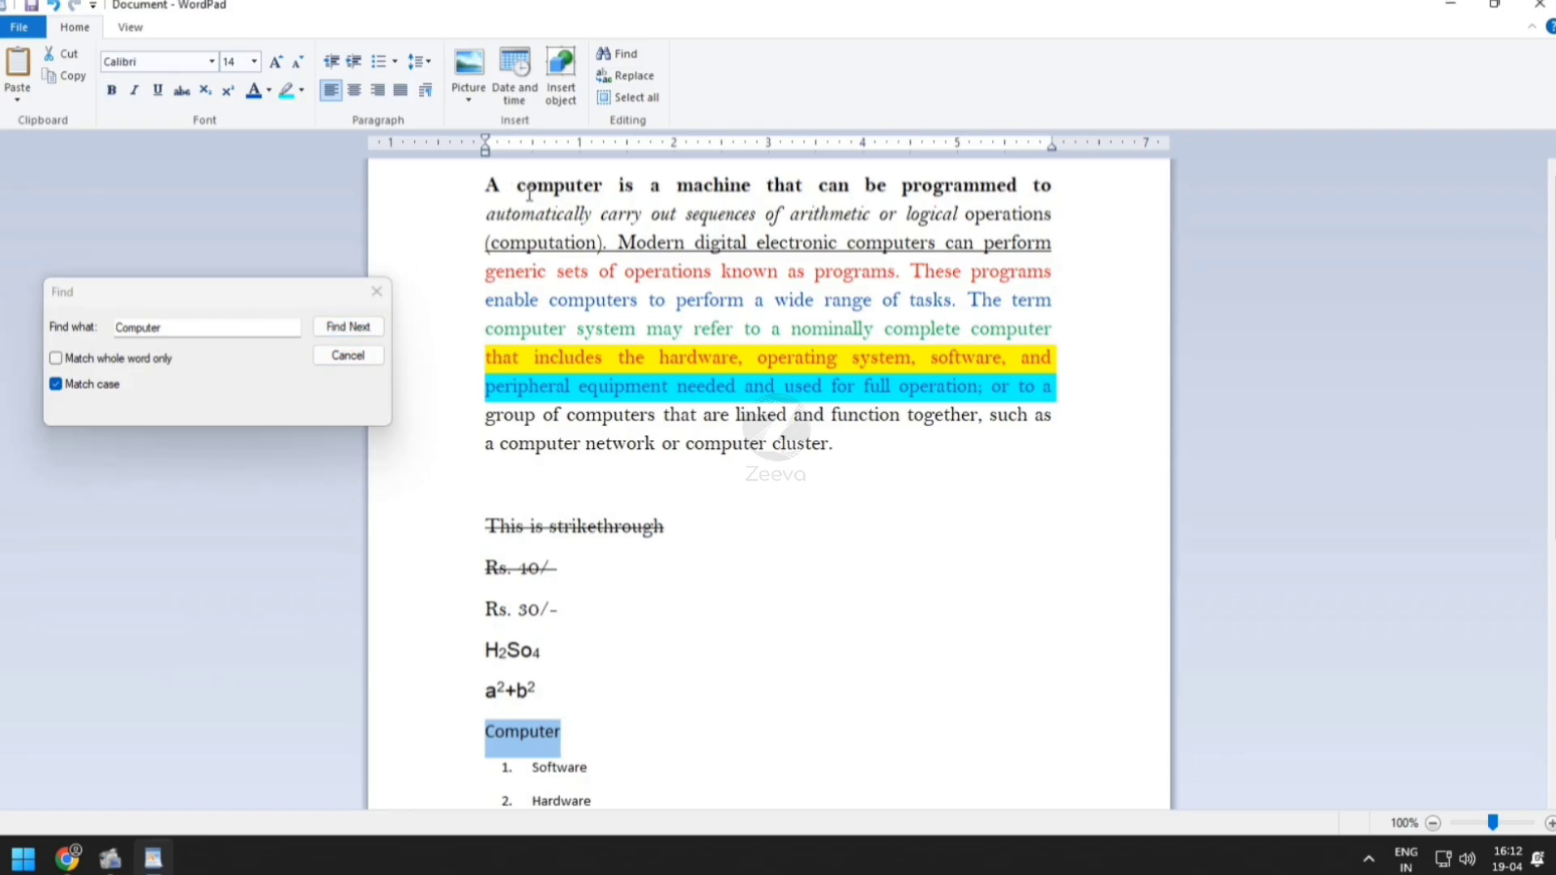
left_click(93, 385)
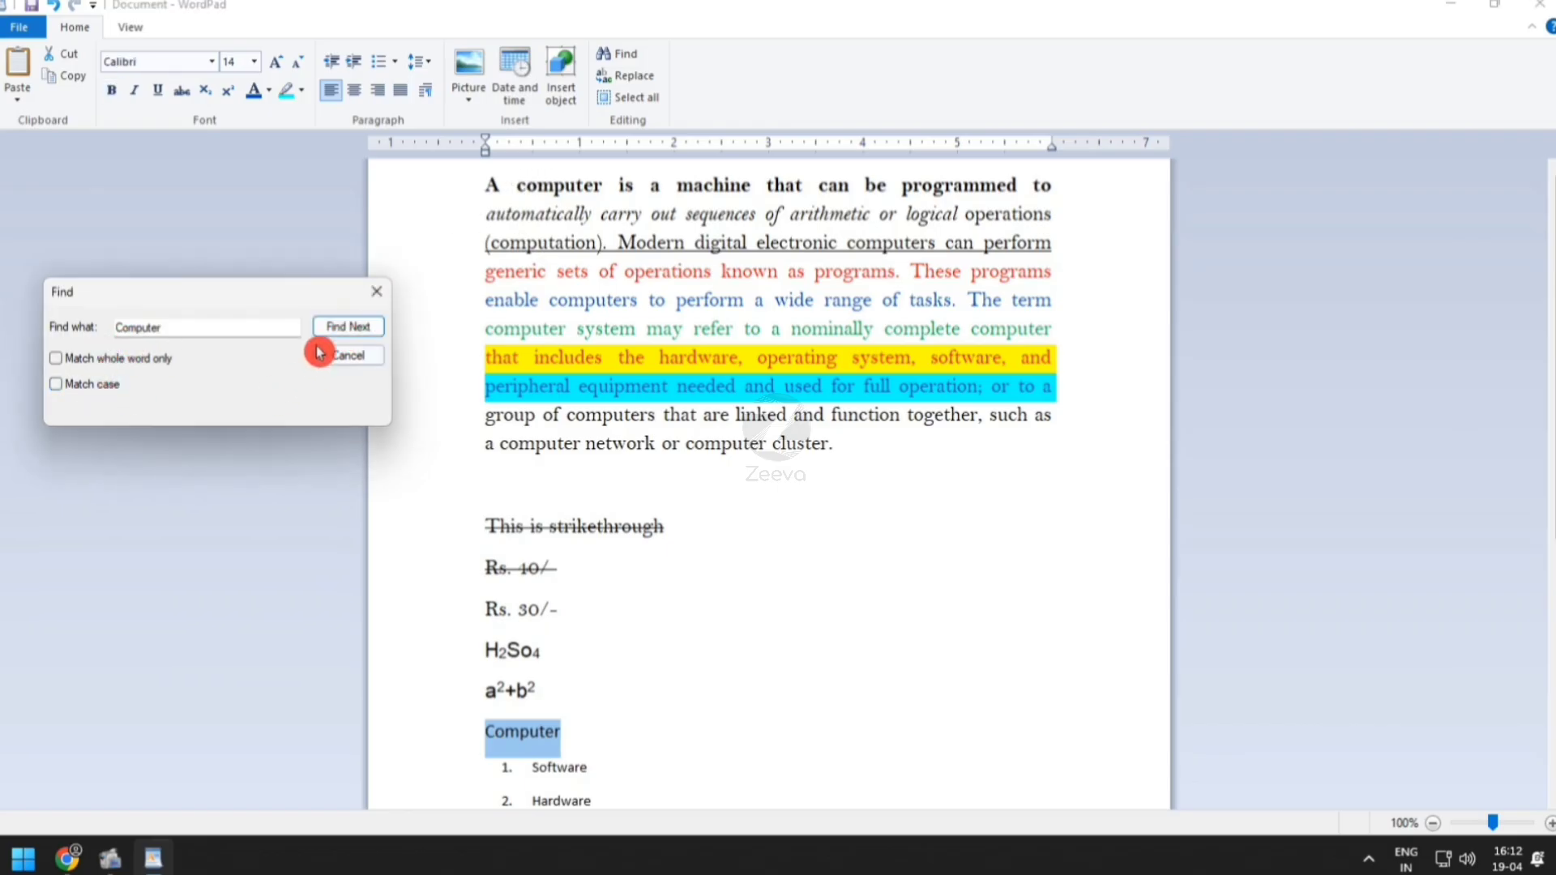
left_click(343, 325)
left_click(329, 404)
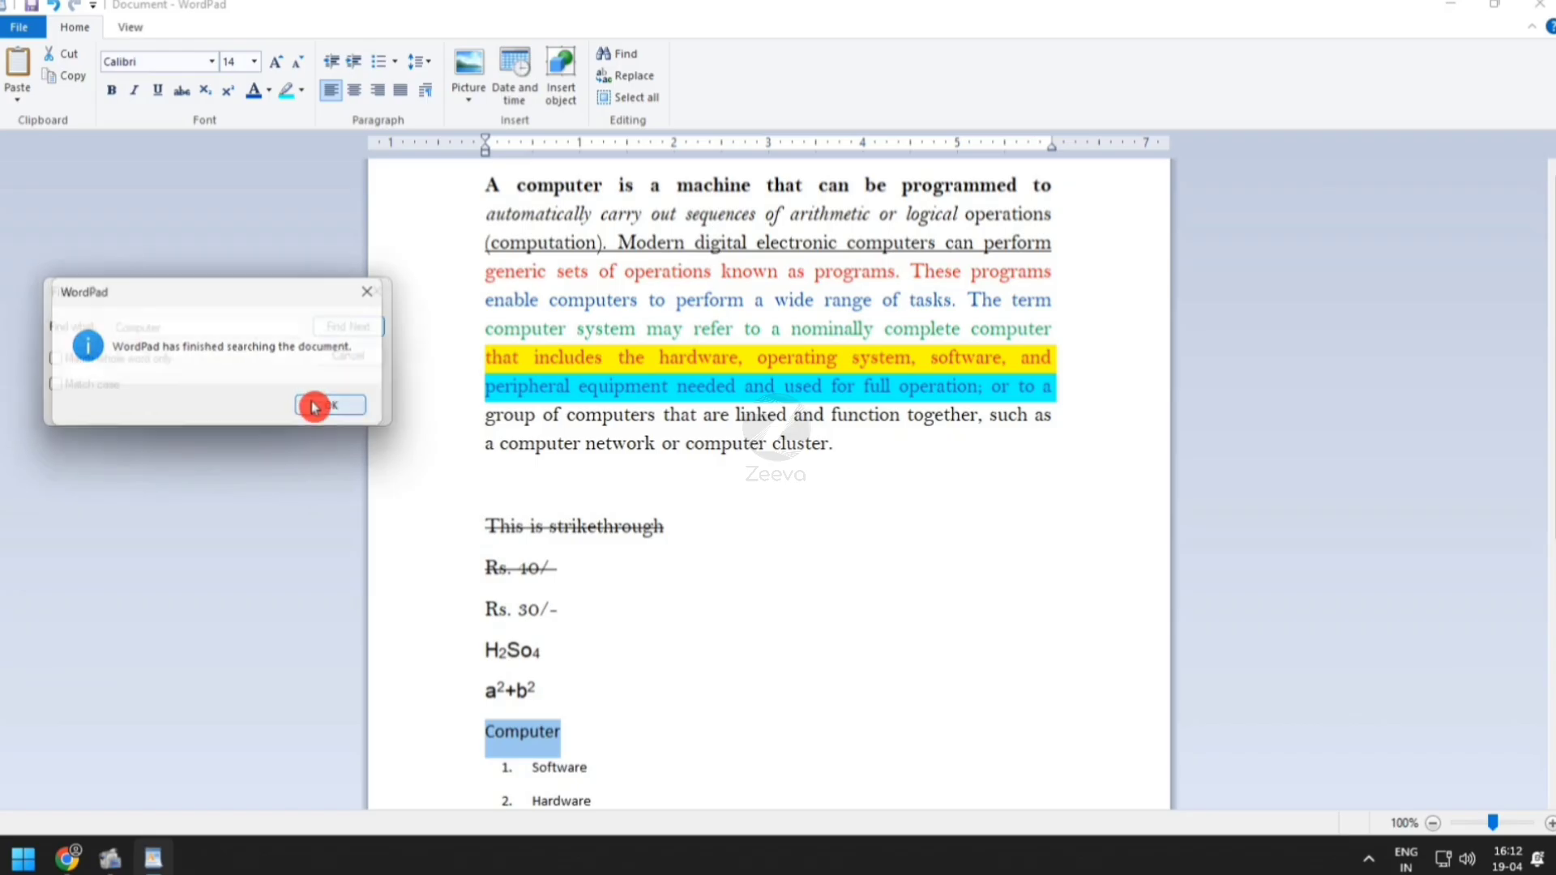
left_click(365, 293)
Replace all occurrences of Computer with Laptop throughout the document and close the Replace dialog
left_click(626, 76)
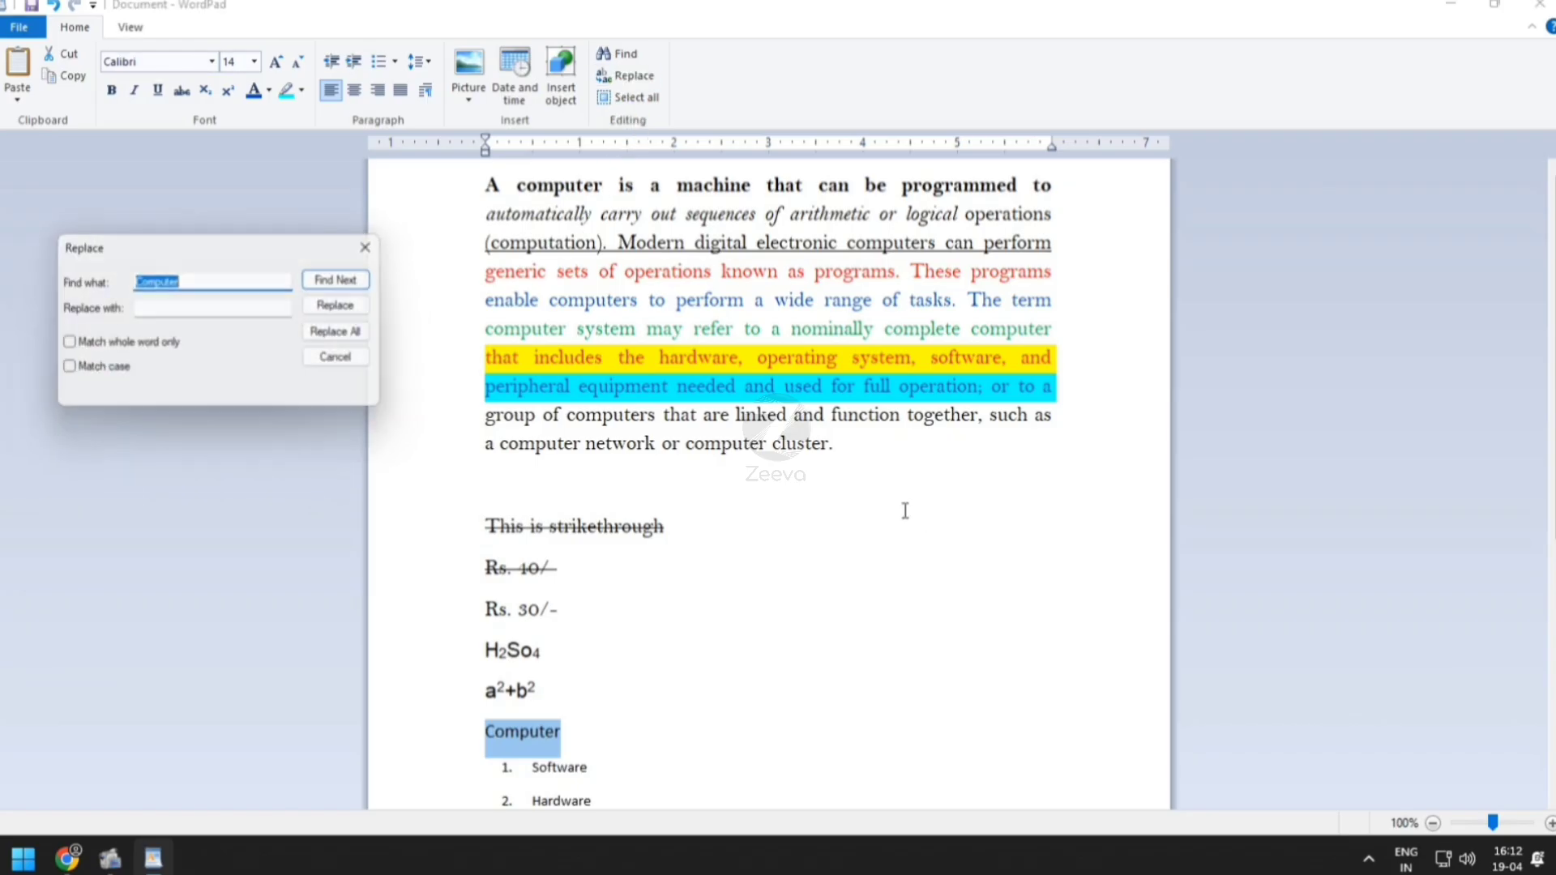
key("Tab")
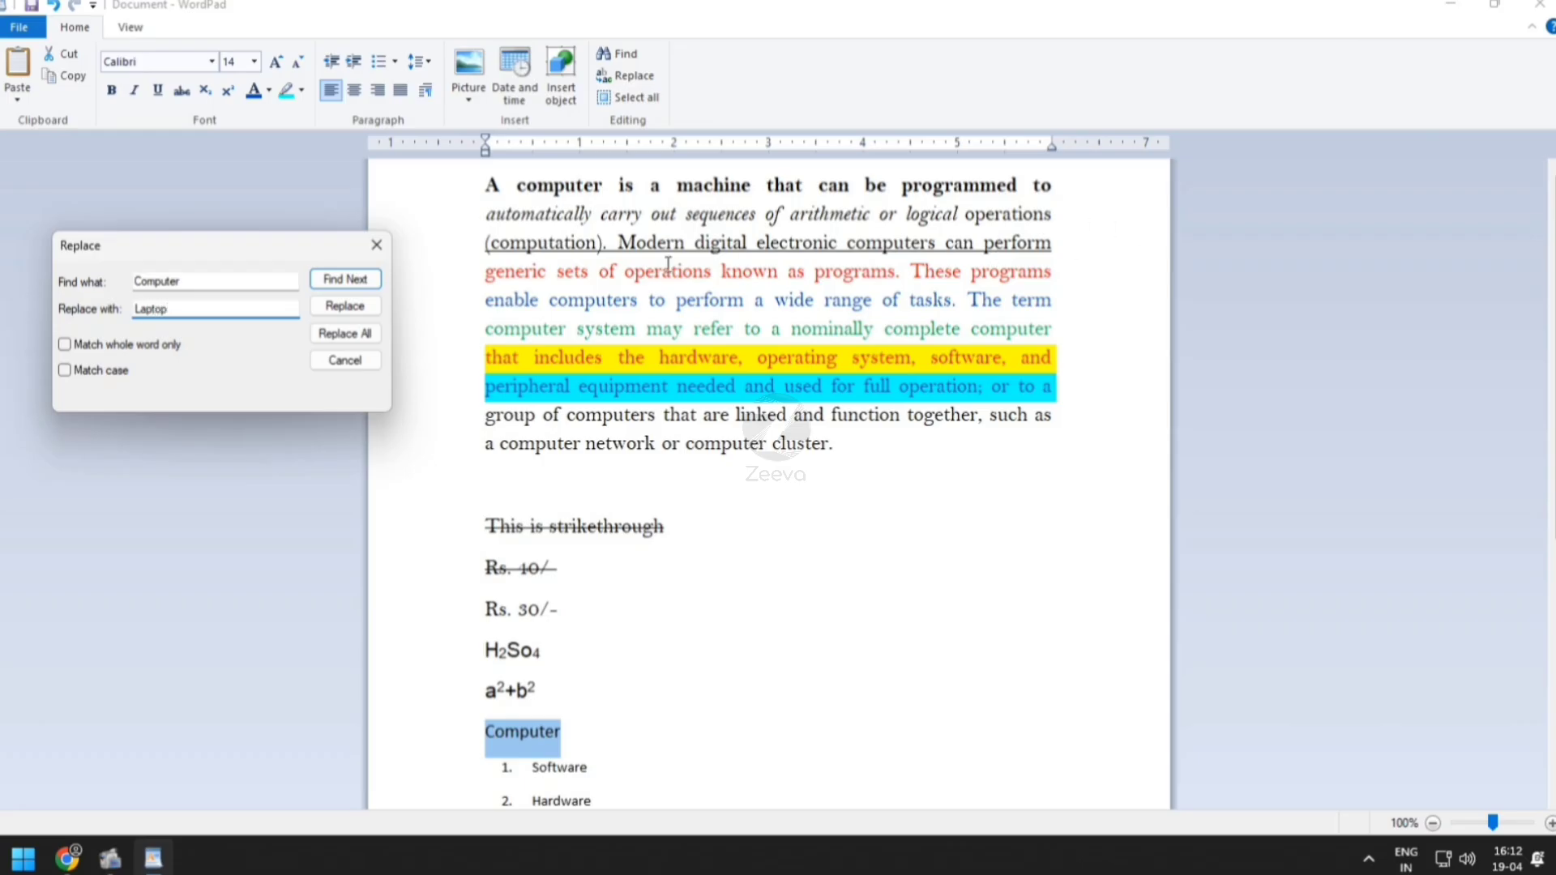
left_click(345, 334)
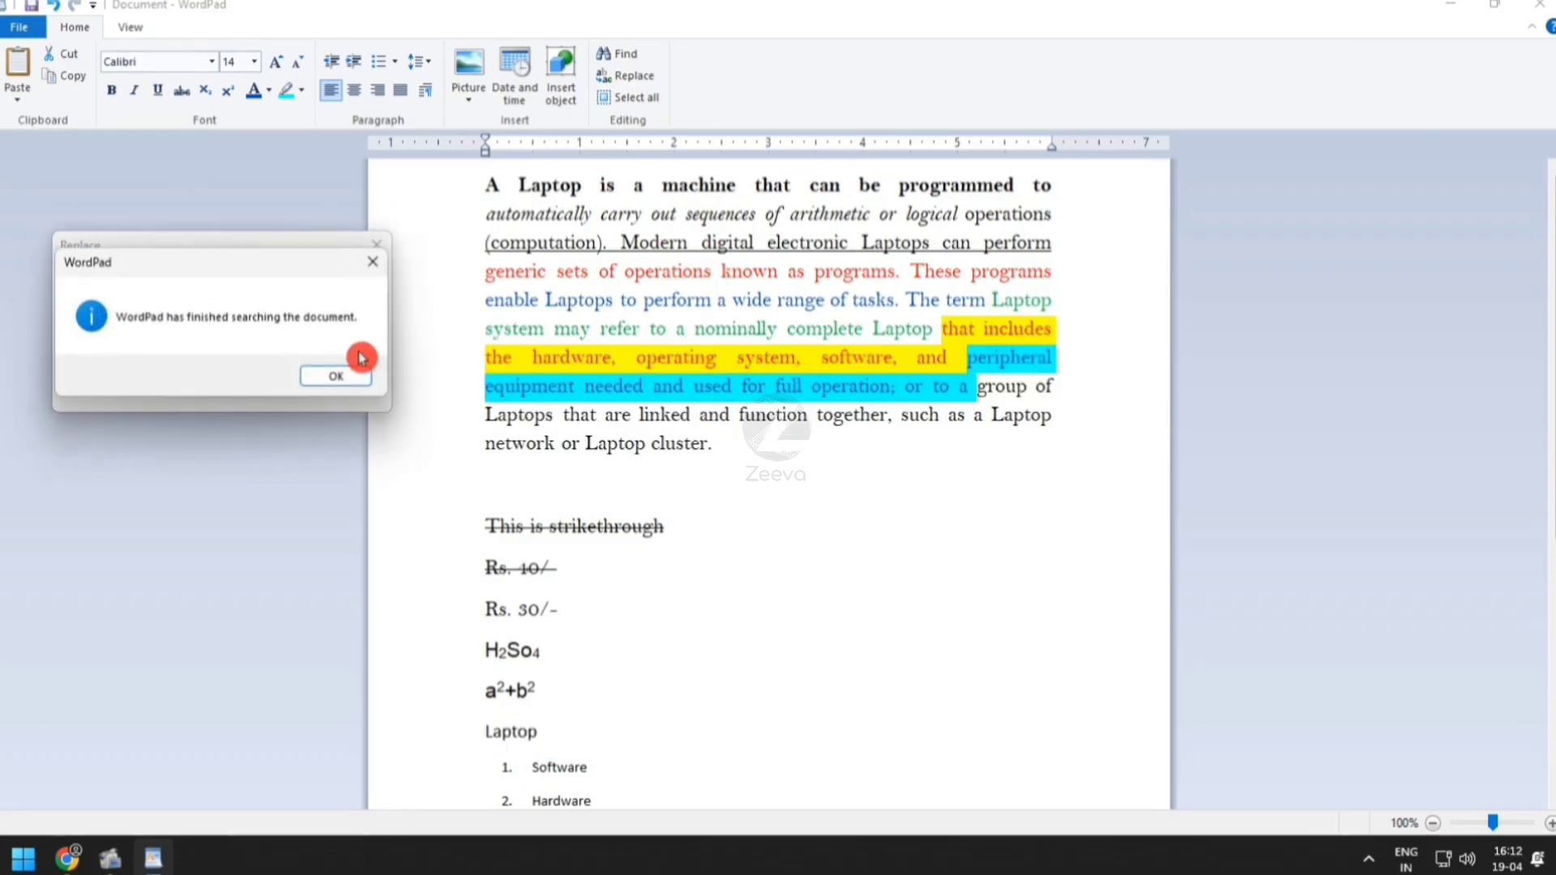
left_click(336, 377)
left_click(378, 244)
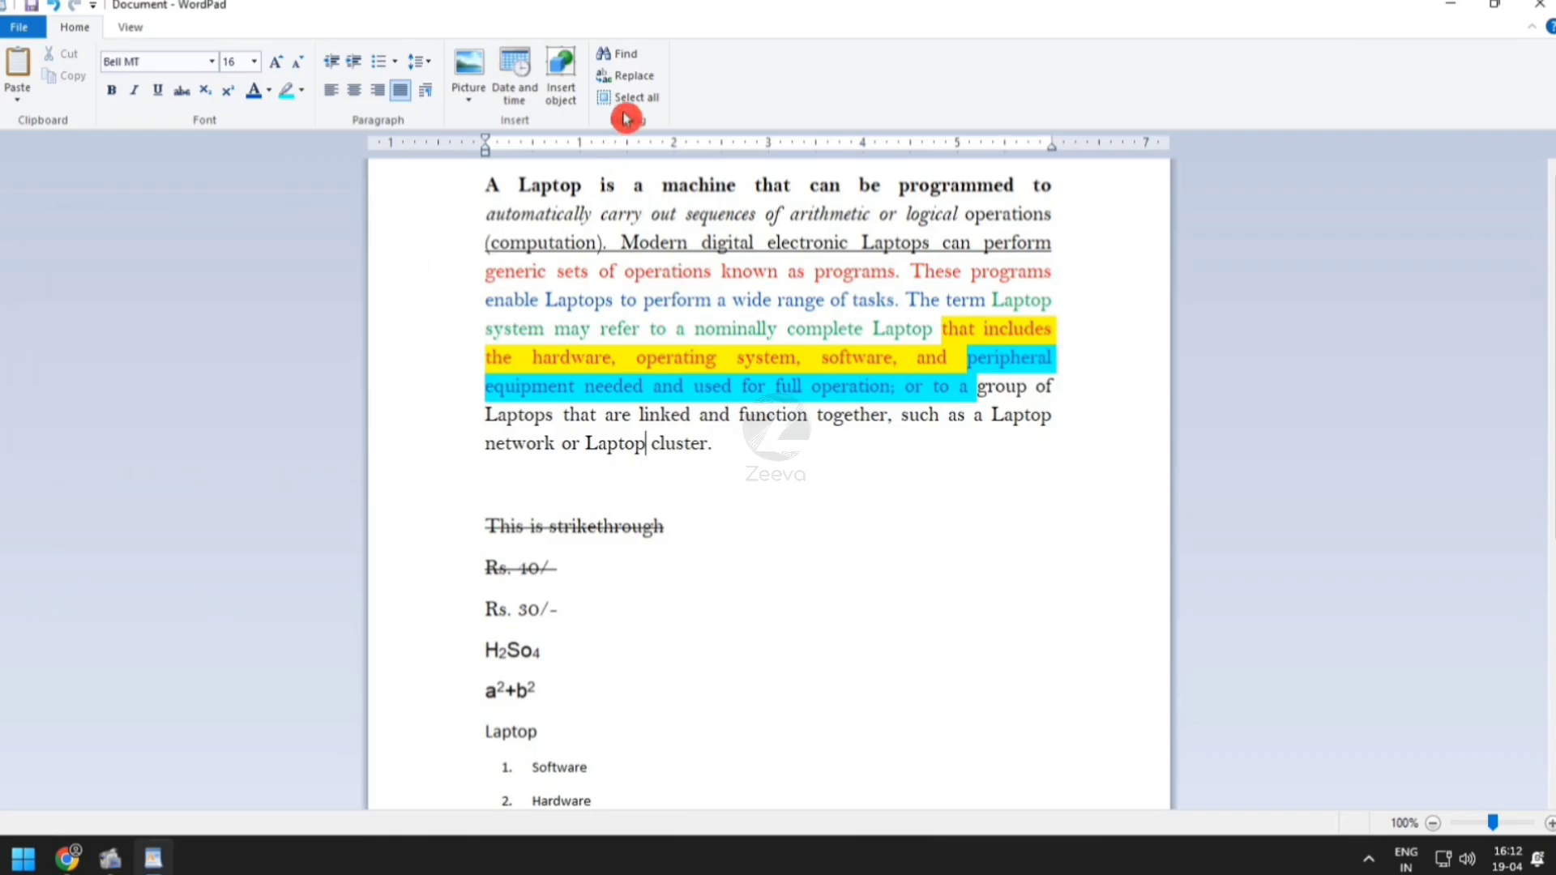
Select the entire content of the document, look over the selection, and clear it
left_click(632, 98)
scroll(843, 421, "up", 5)
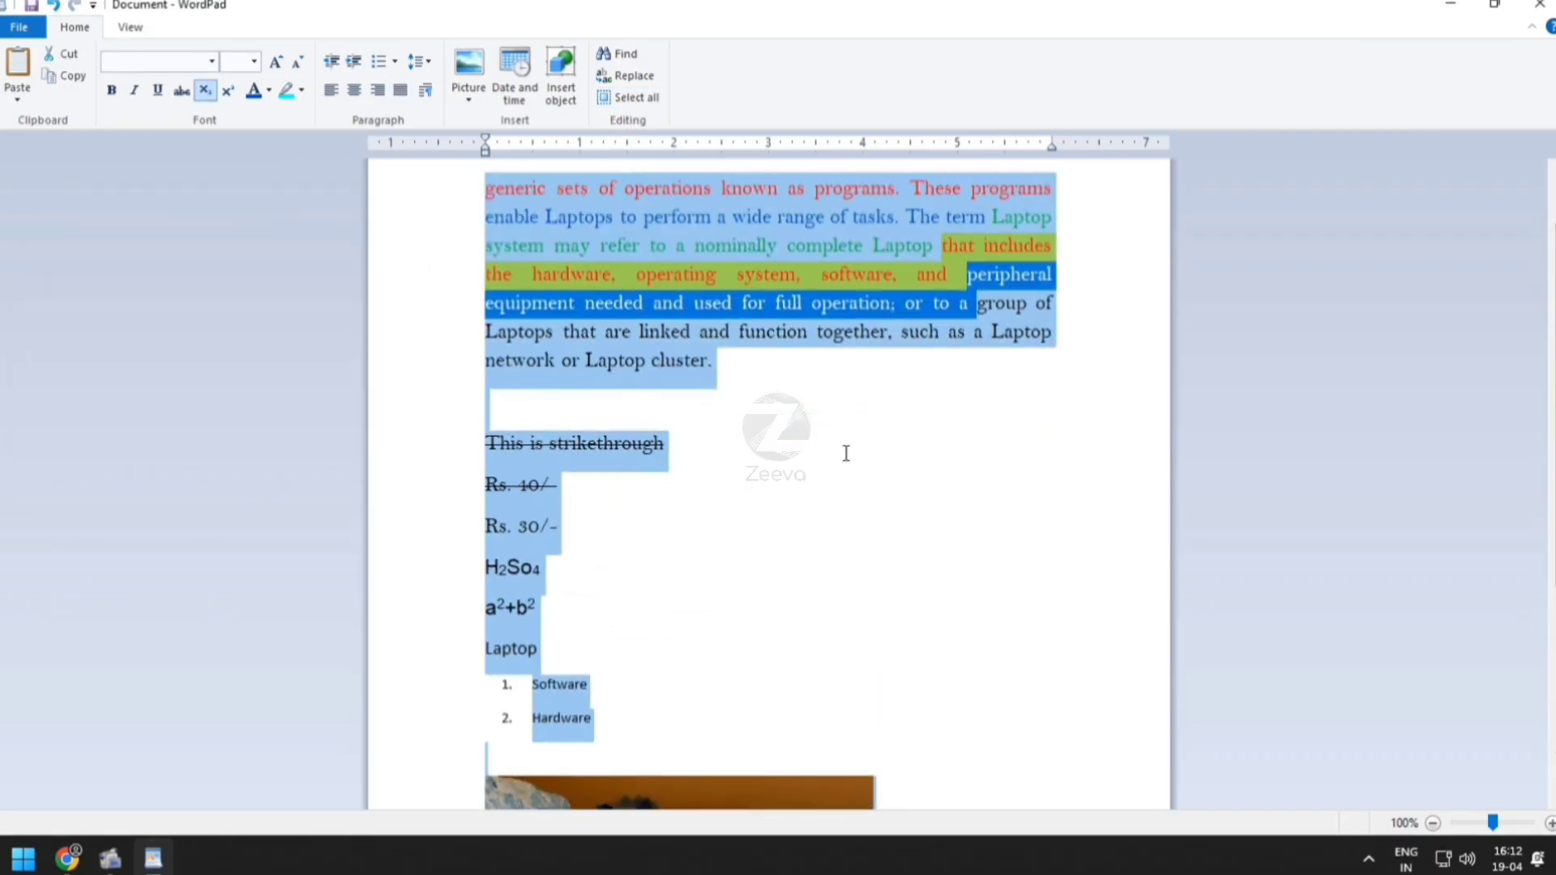
scroll(845, 453, "up", 2)
left_click(887, 638)
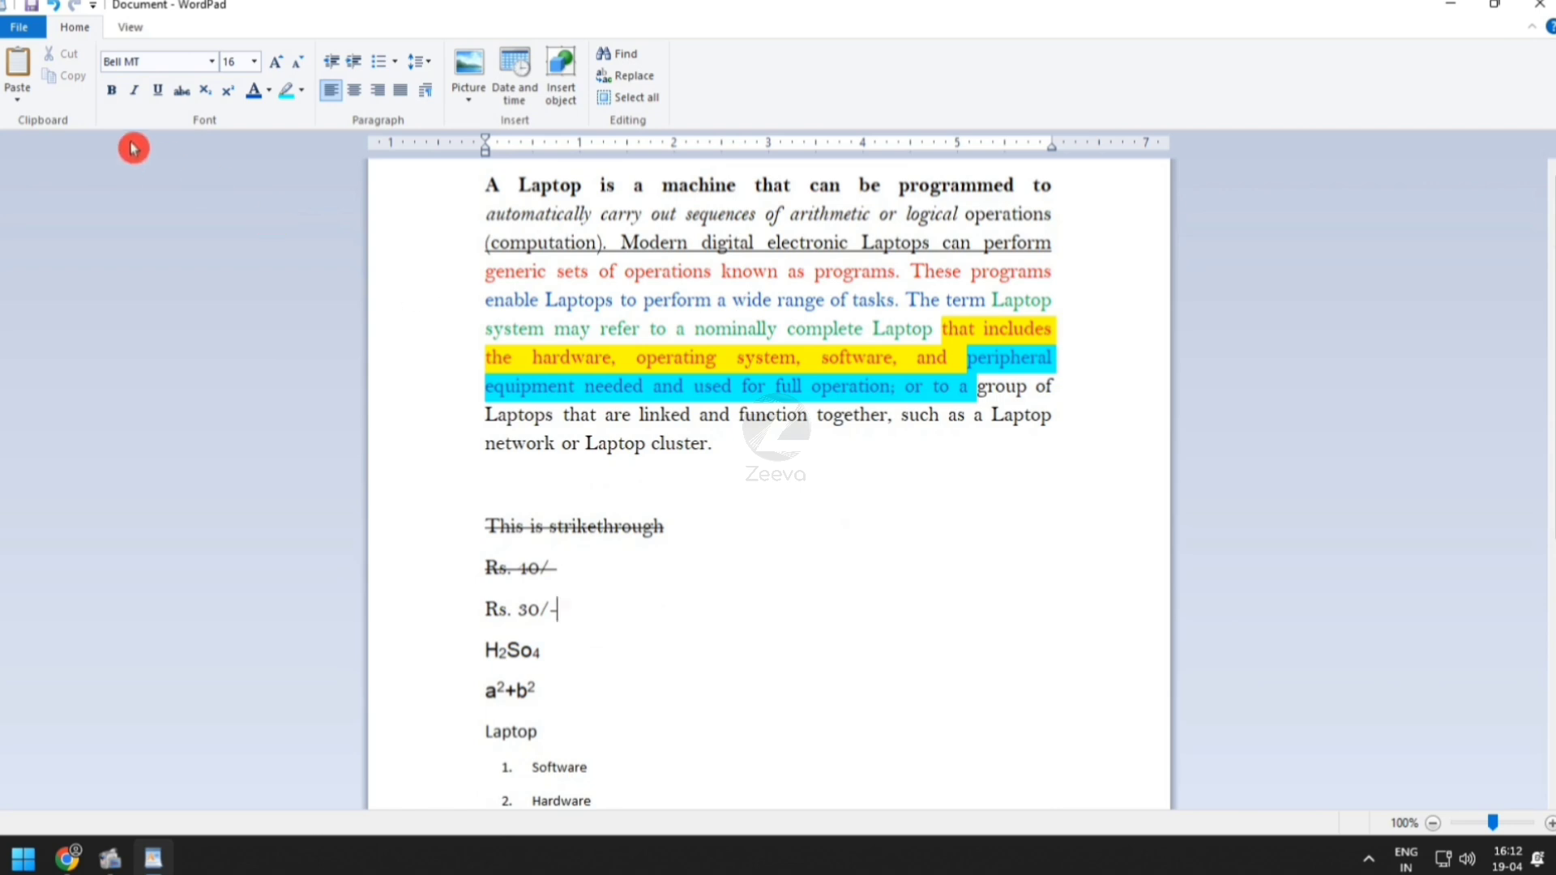
Add the word Computer on its own line at the end of the document, a few blank lines below the linked object
scroll(800, 642, "down", 5)
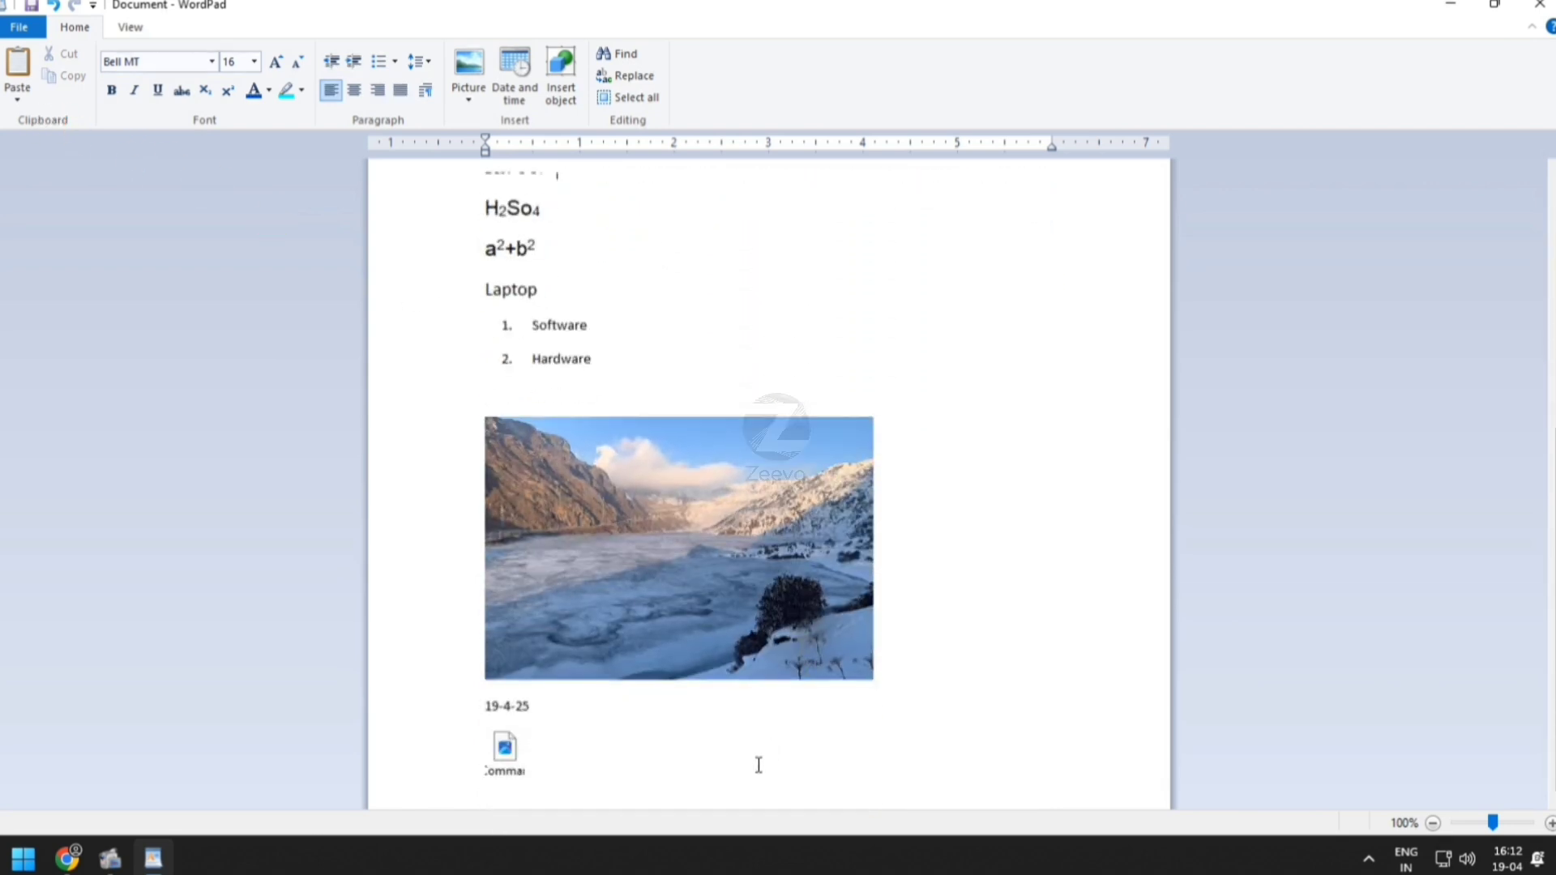
key("Return")
key("Return")
key("Return")
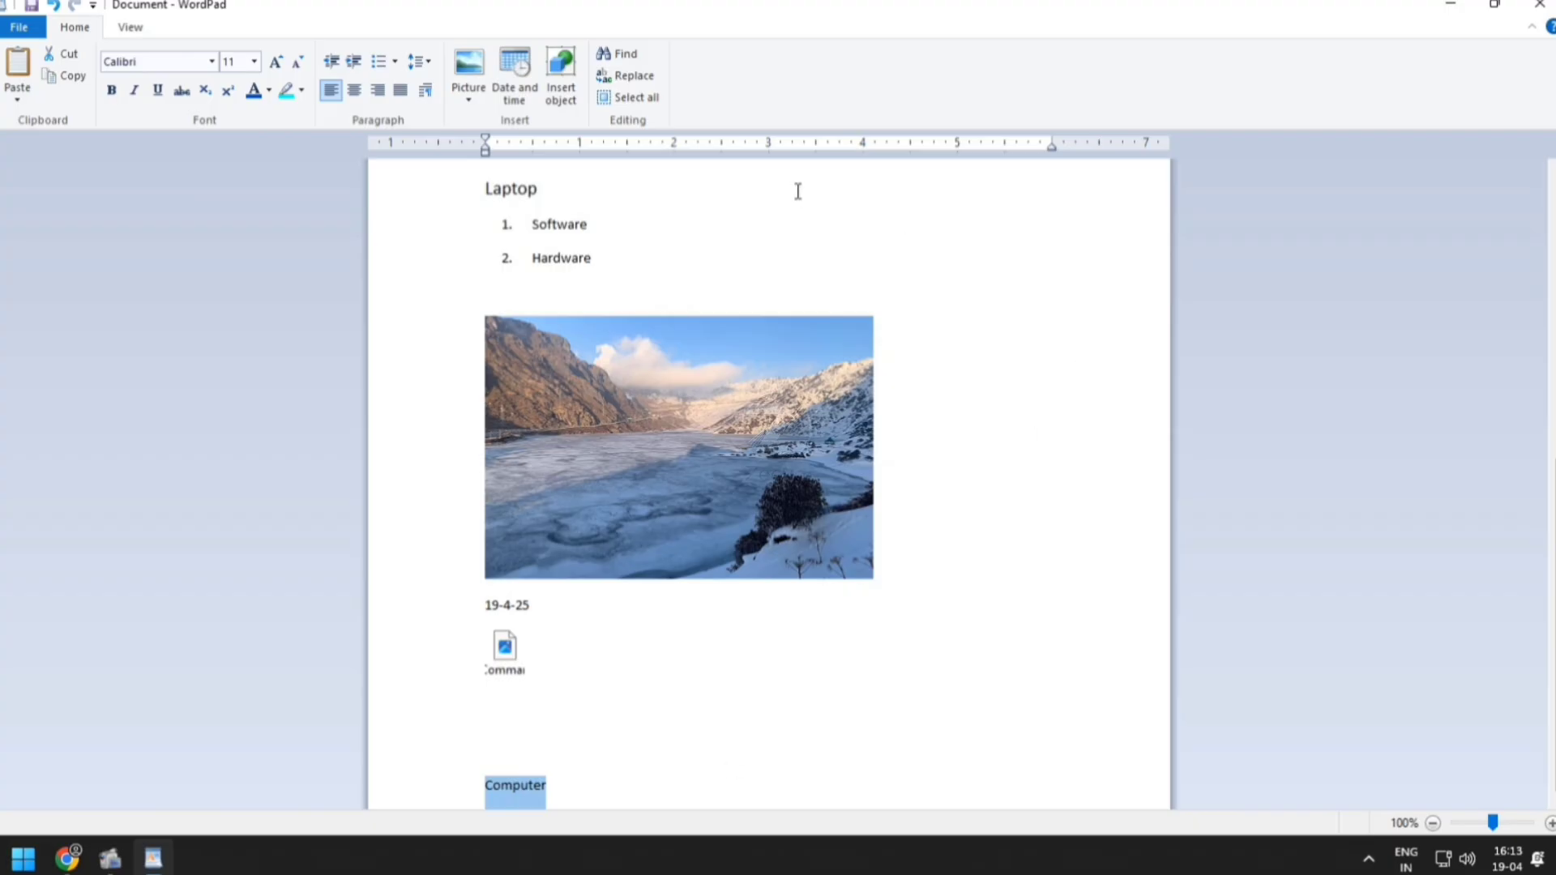
Format the new word Computer in Bauhaus 93 at size 18 with a green font colour
left_click(212, 62)
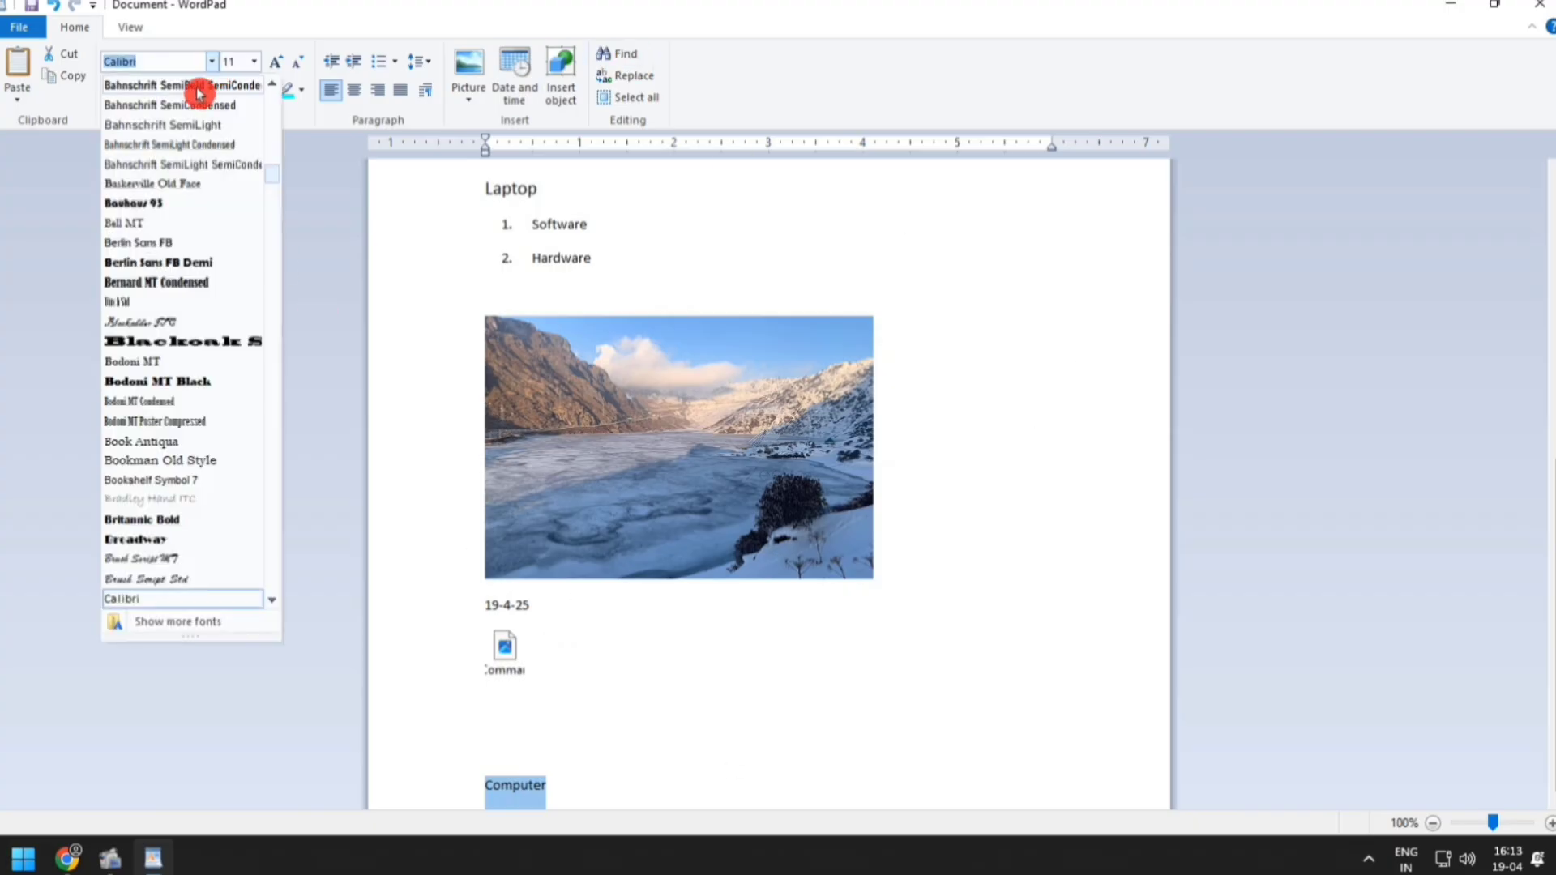
left_click(154, 204)
left_click(277, 62)
left_click(276, 63)
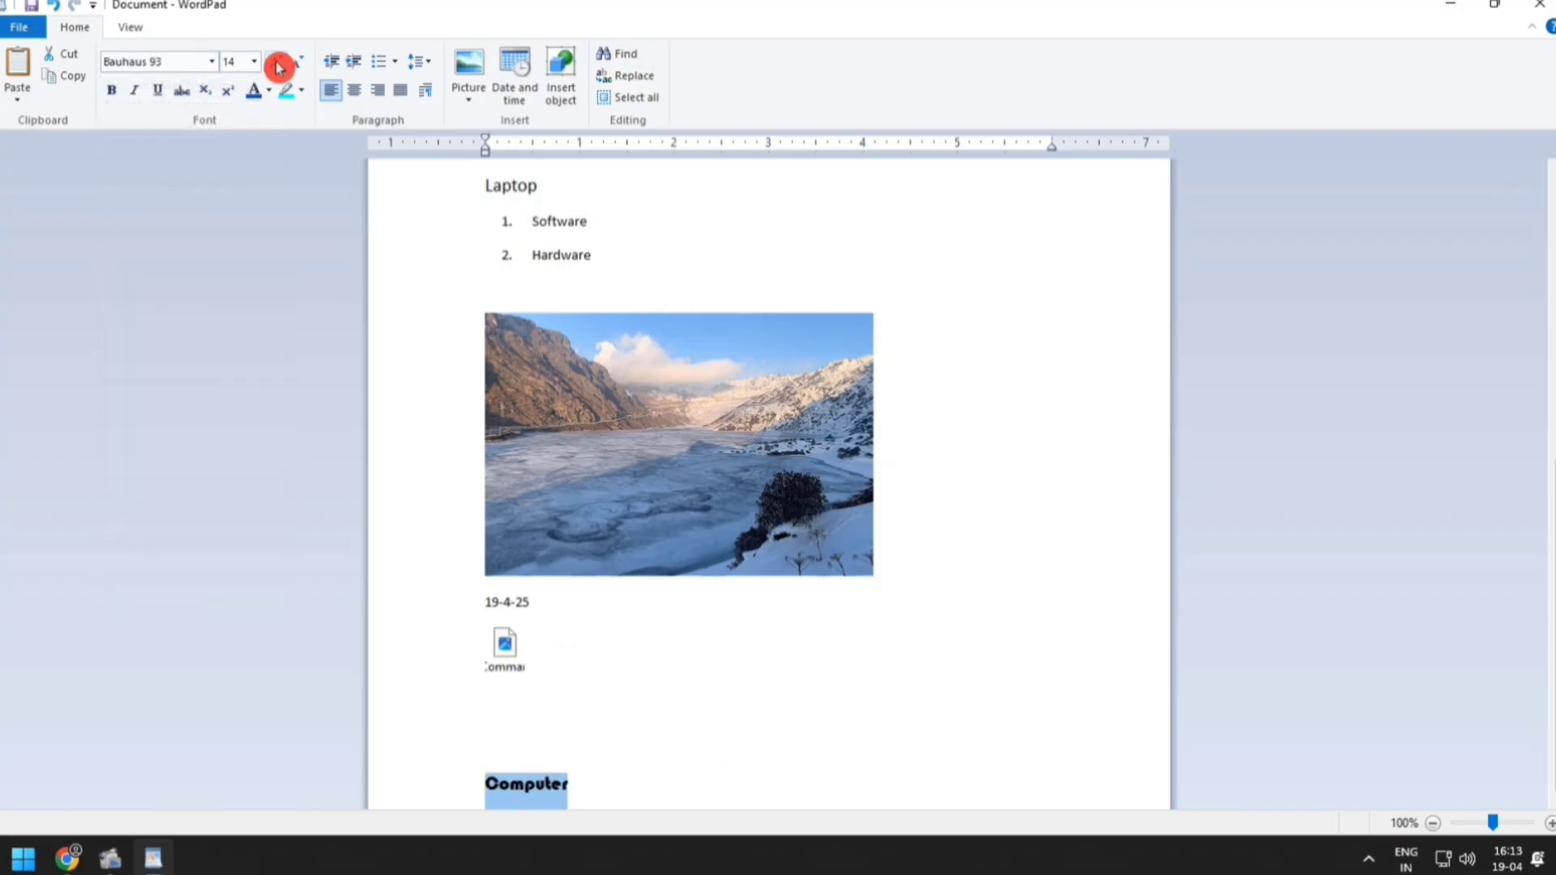
left_click(277, 62)
left_click(277, 62)
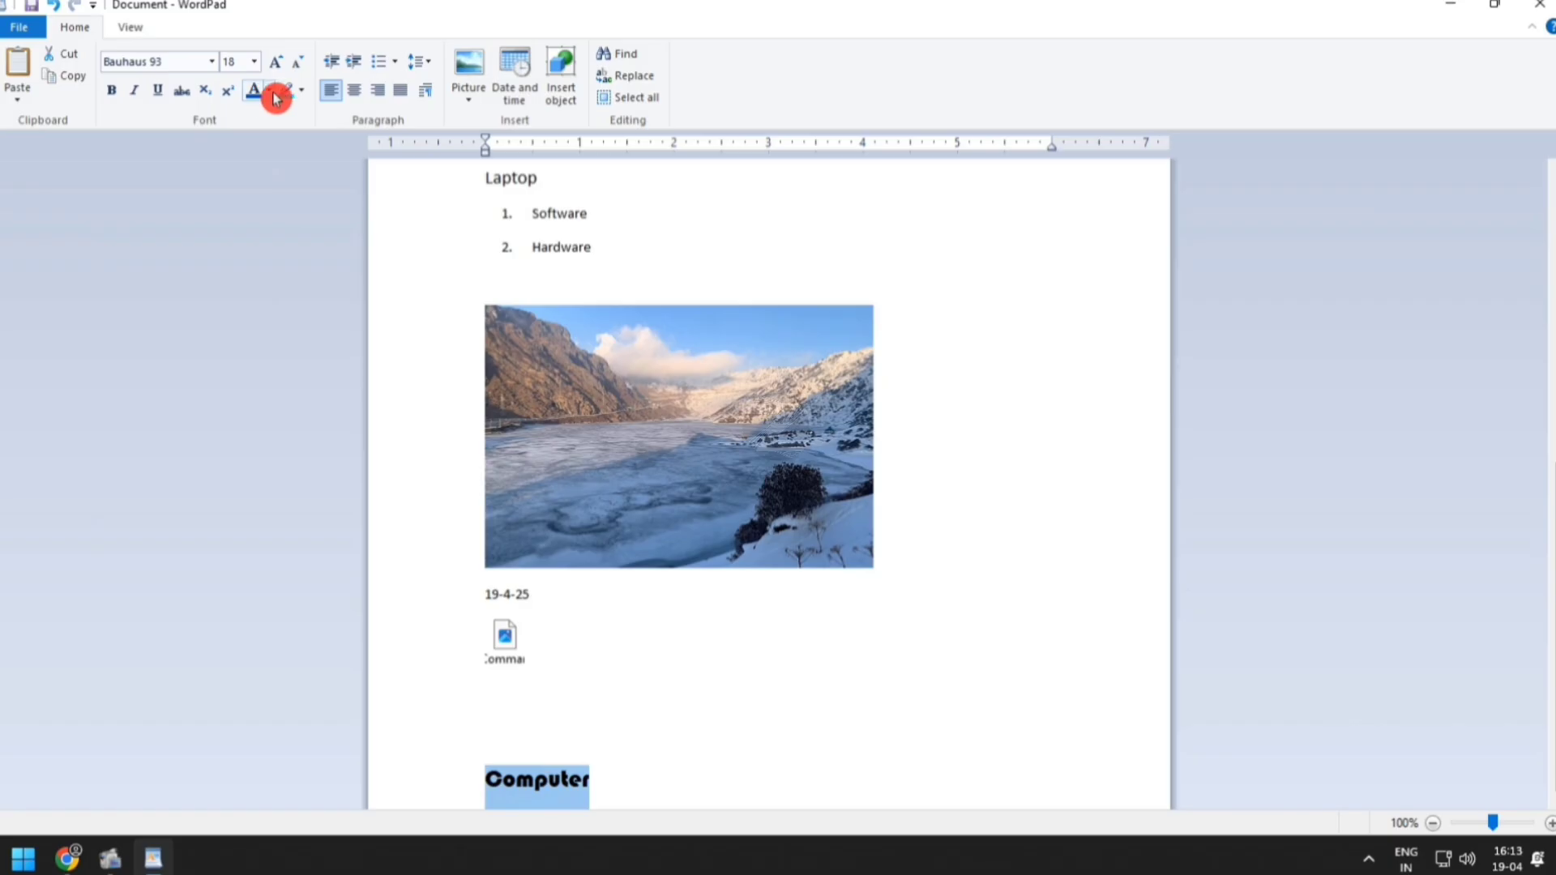
left_click(274, 95)
left_click(283, 202)
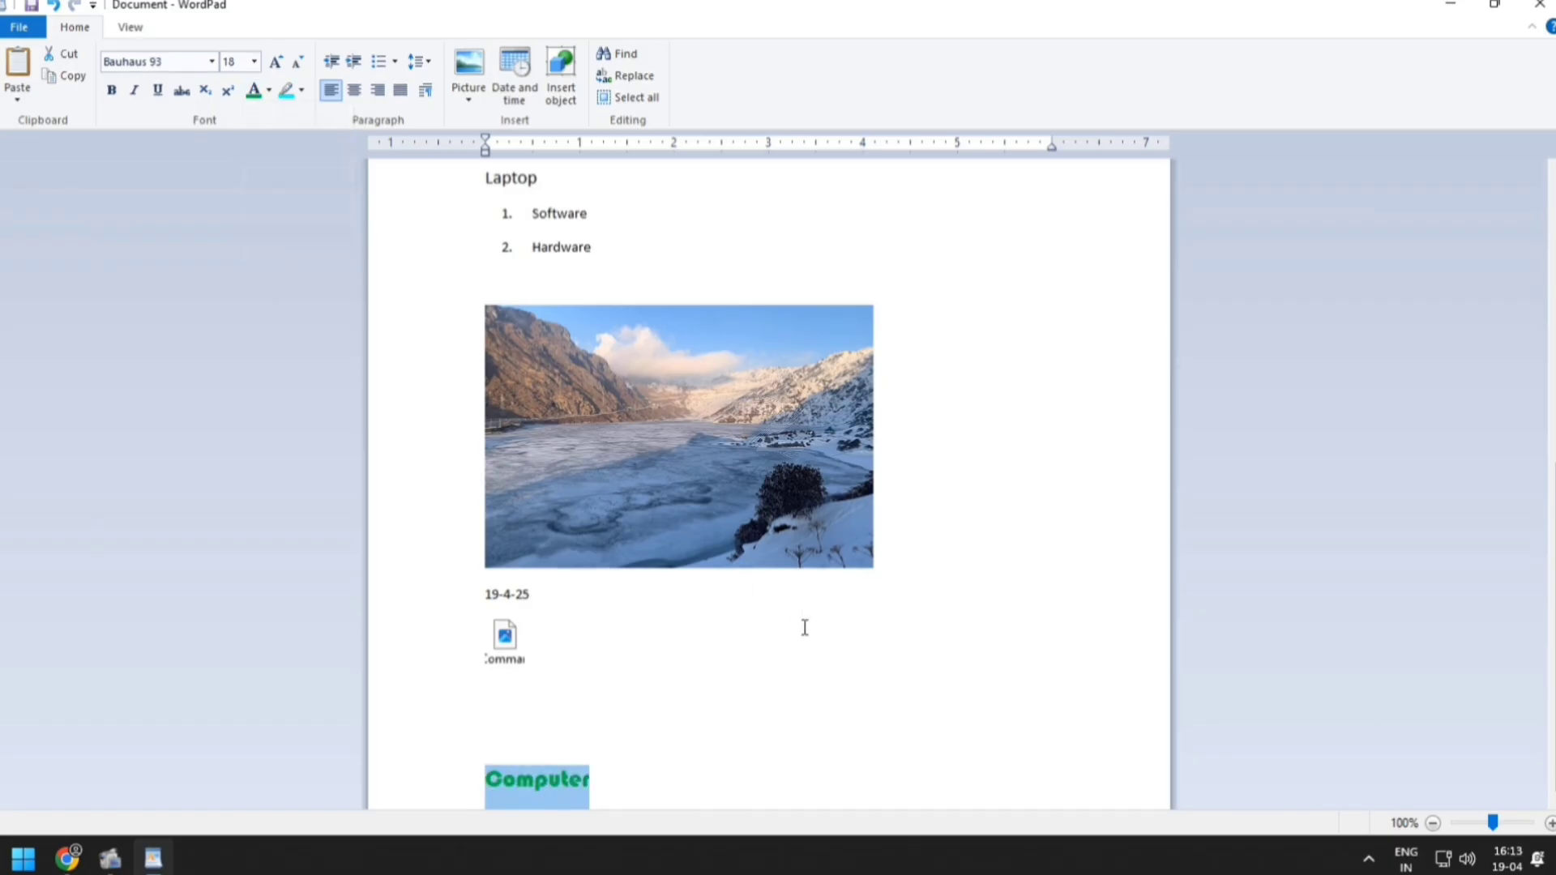
Copy the green word Computer and use Paste Special to insert it below the original as a Picture (Metafile)
left_click(686, 743)
double_click(591, 771)
left_click(16, 103)
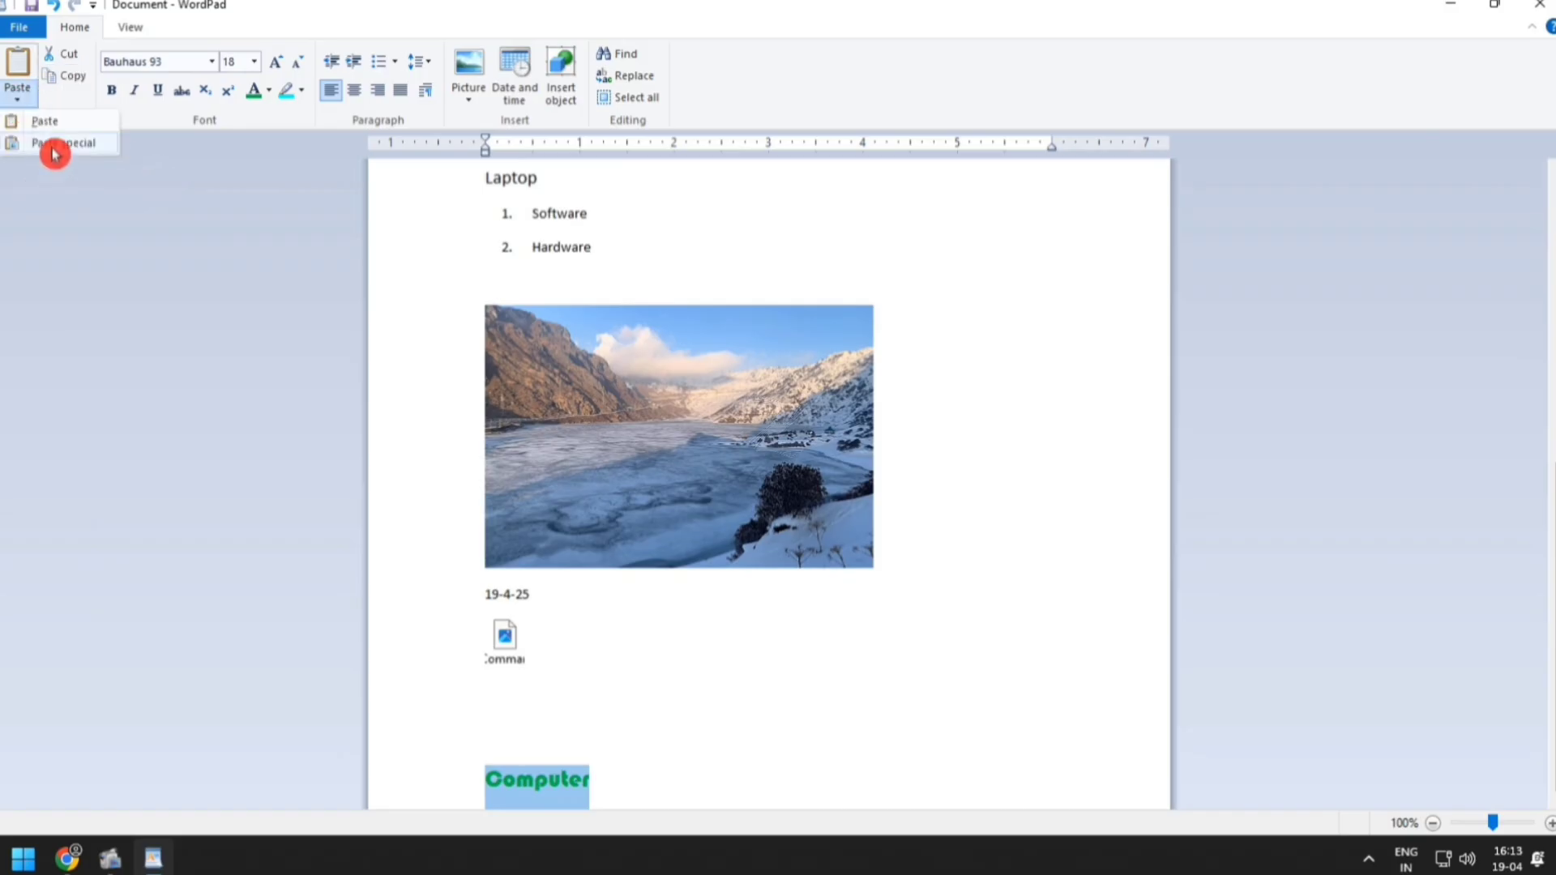
left_click(574, 667)
left_click(695, 784)
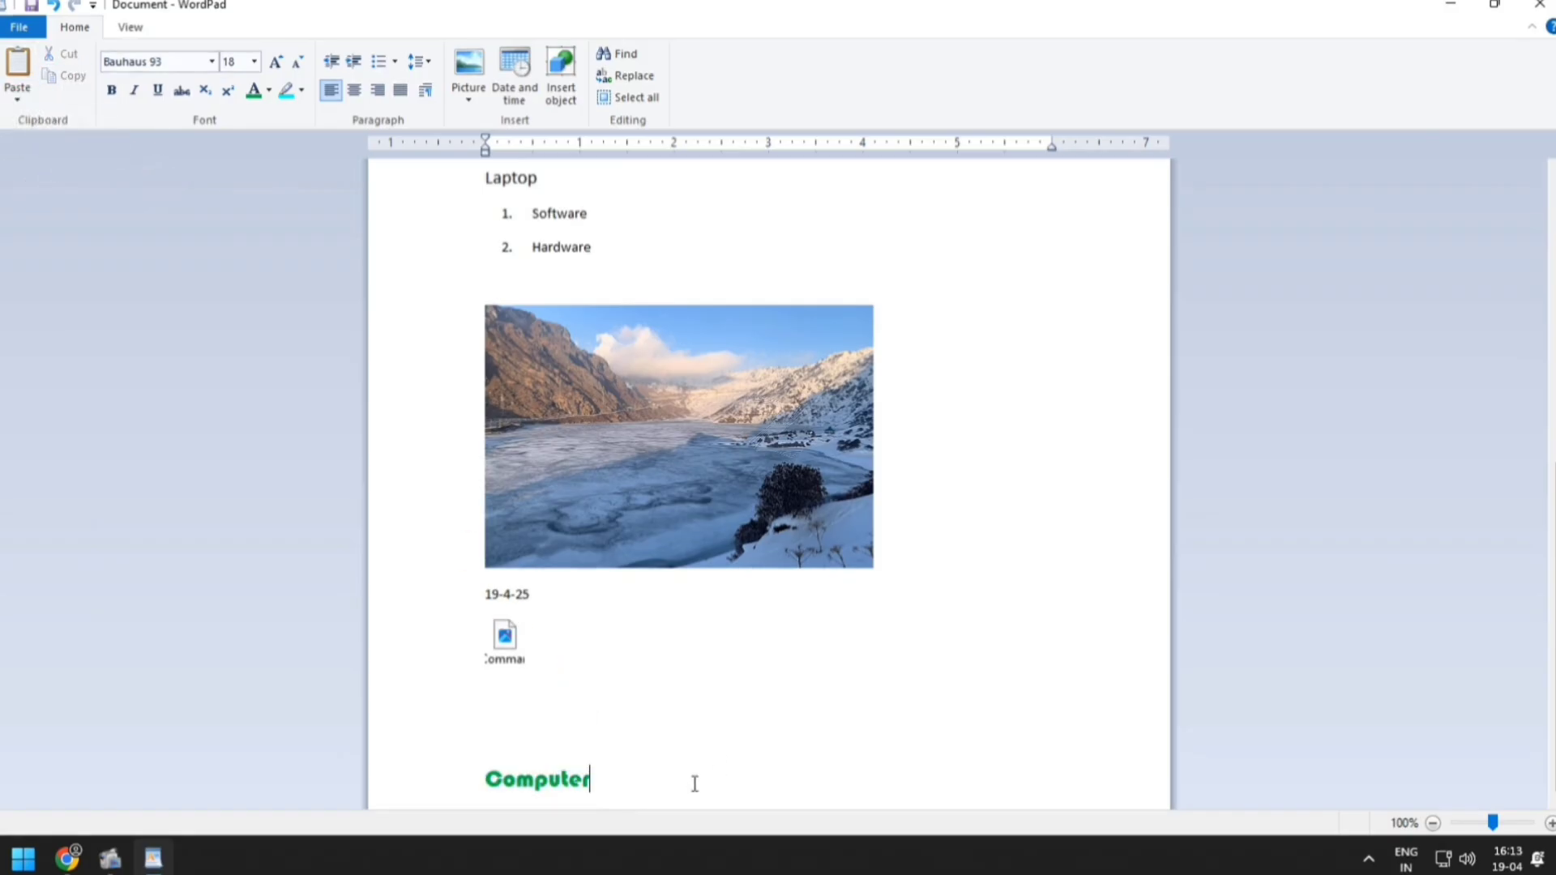
key("Return")
left_click(17, 101)
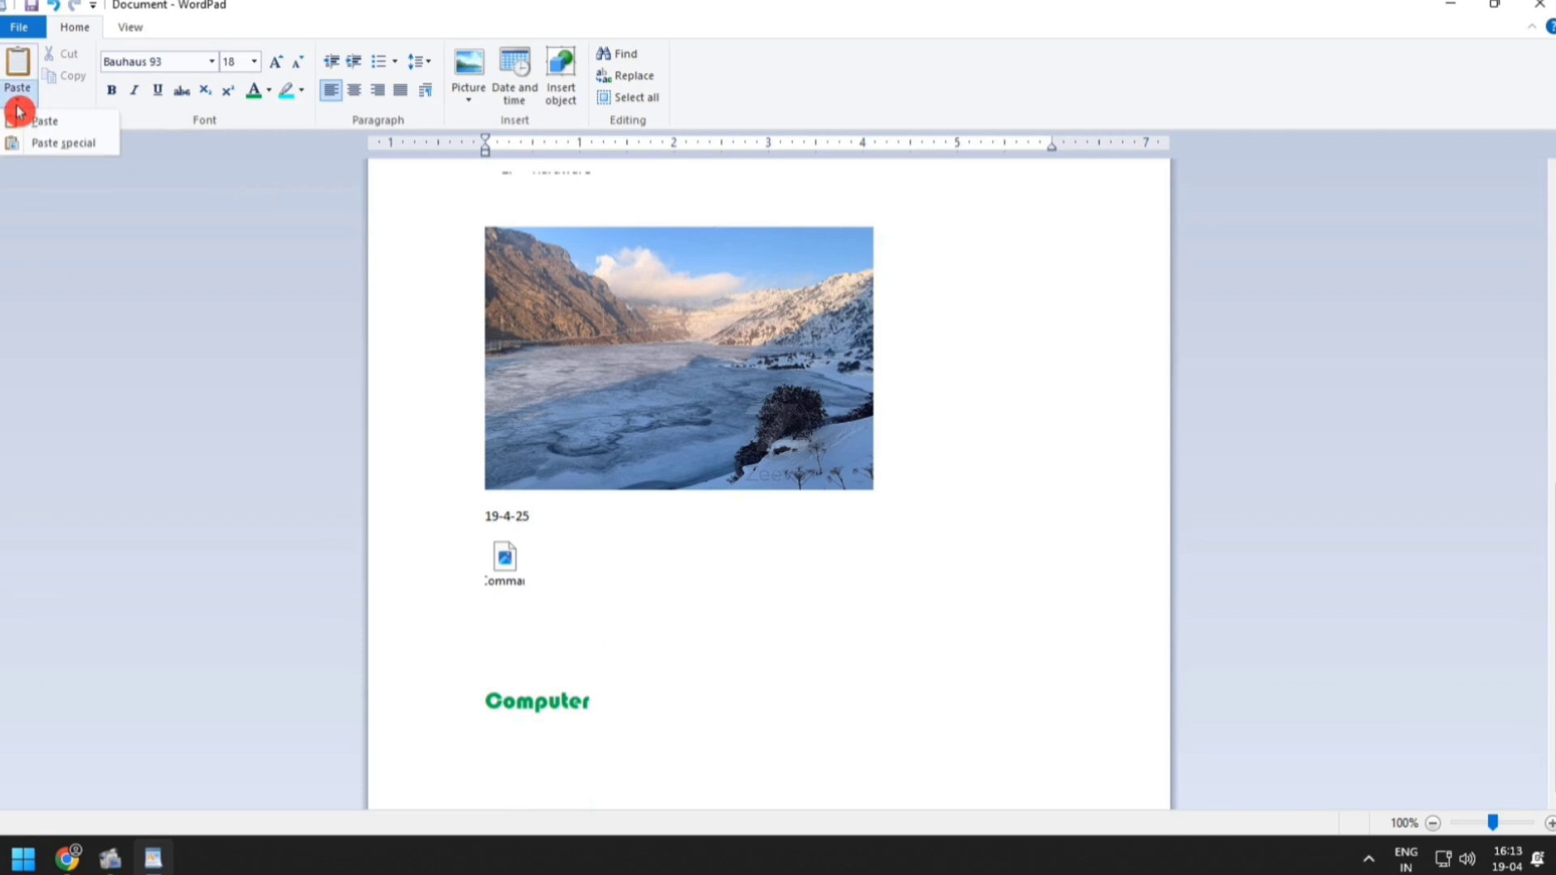
left_click(73, 144)
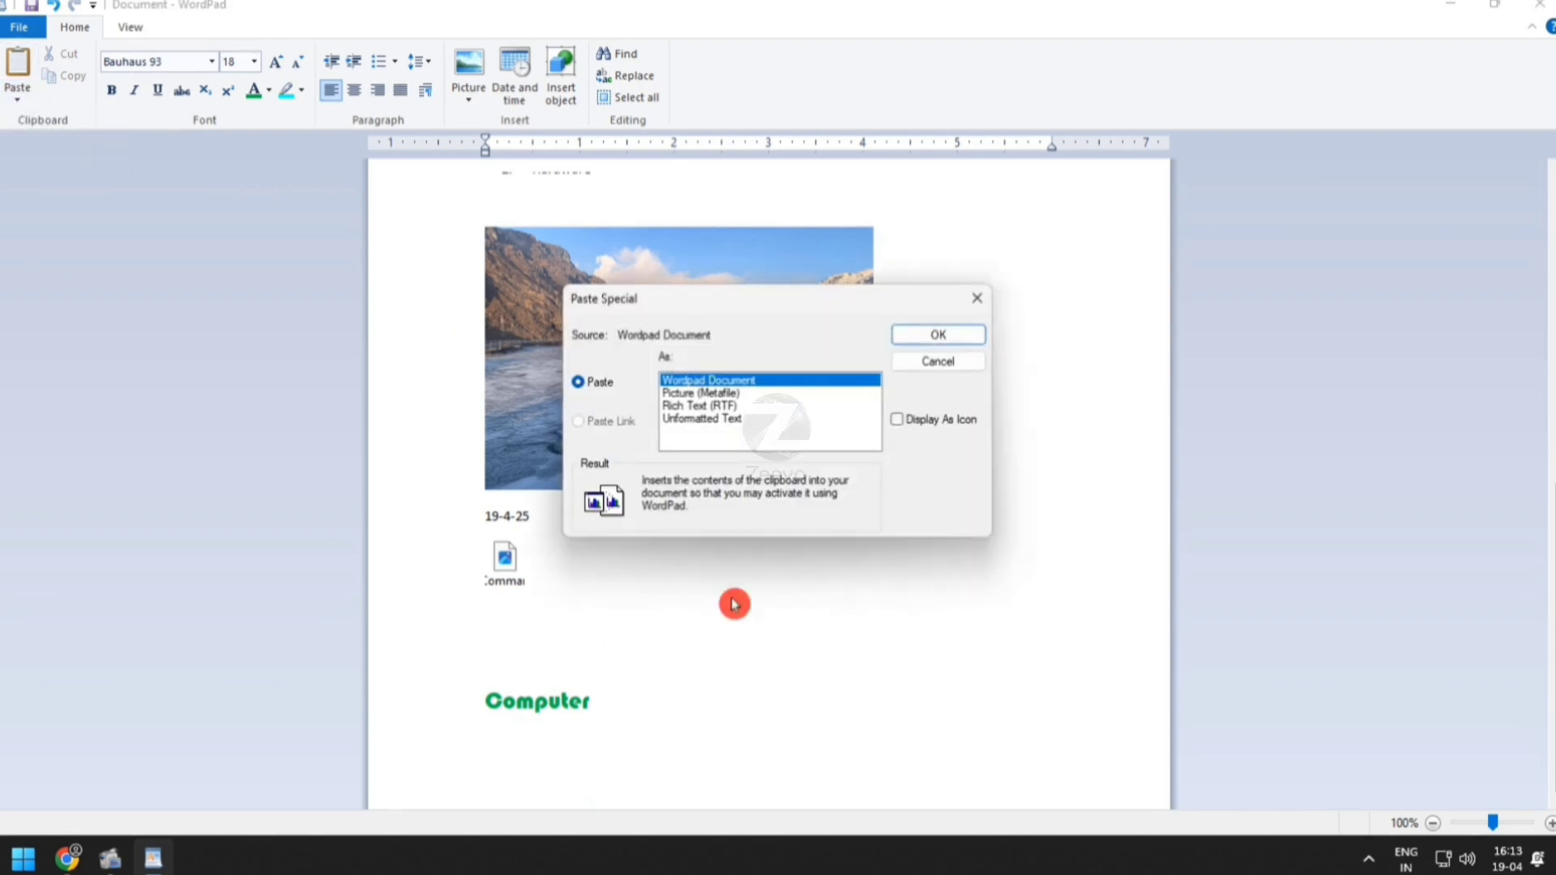
left_click(720, 393)
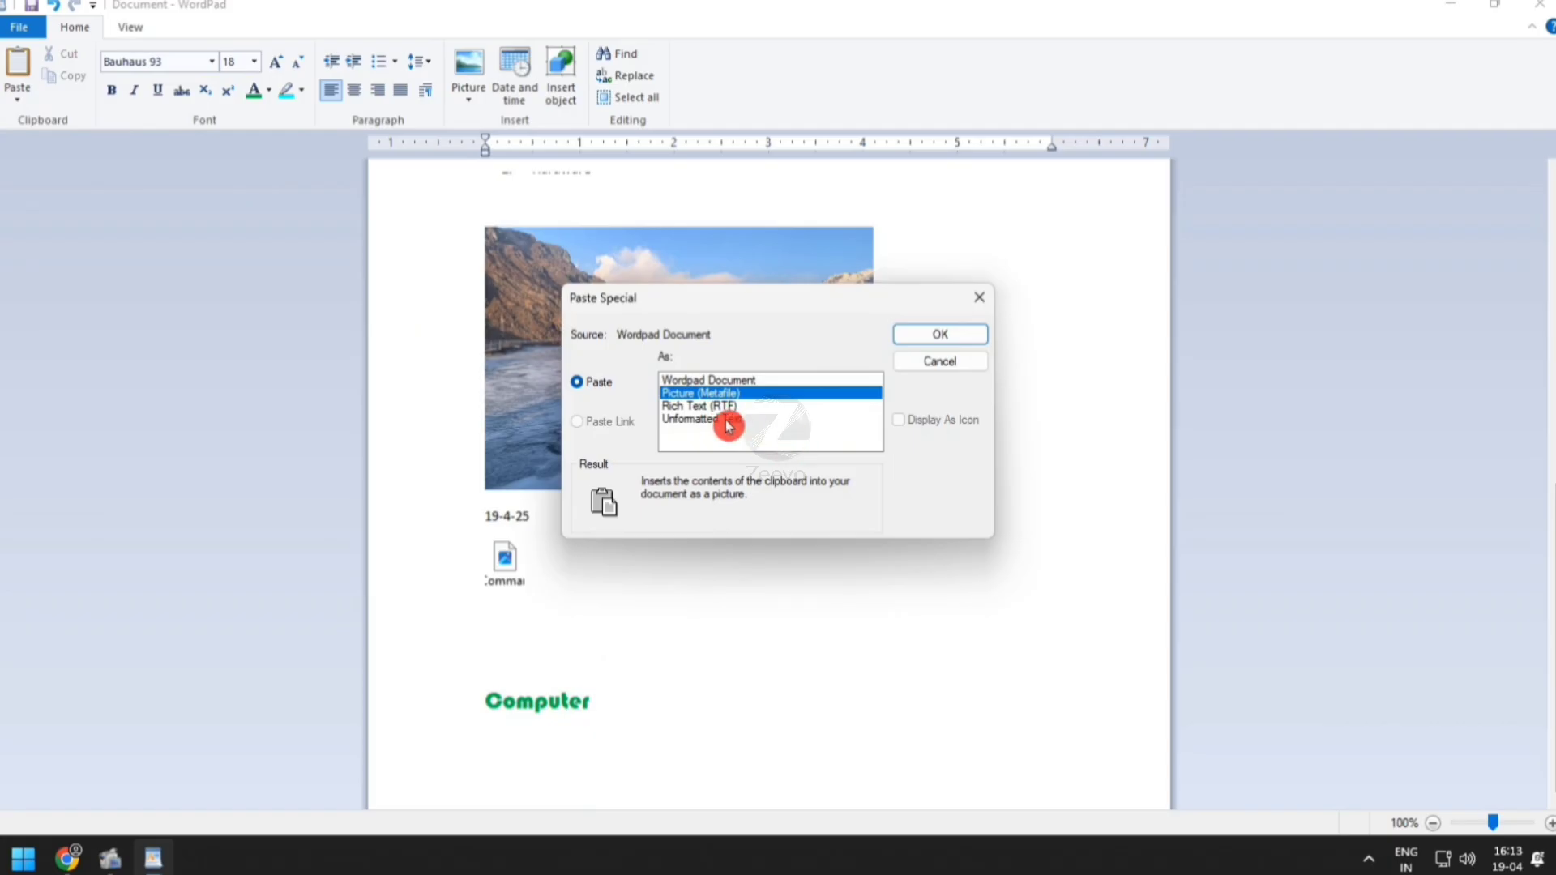
left_click(941, 335)
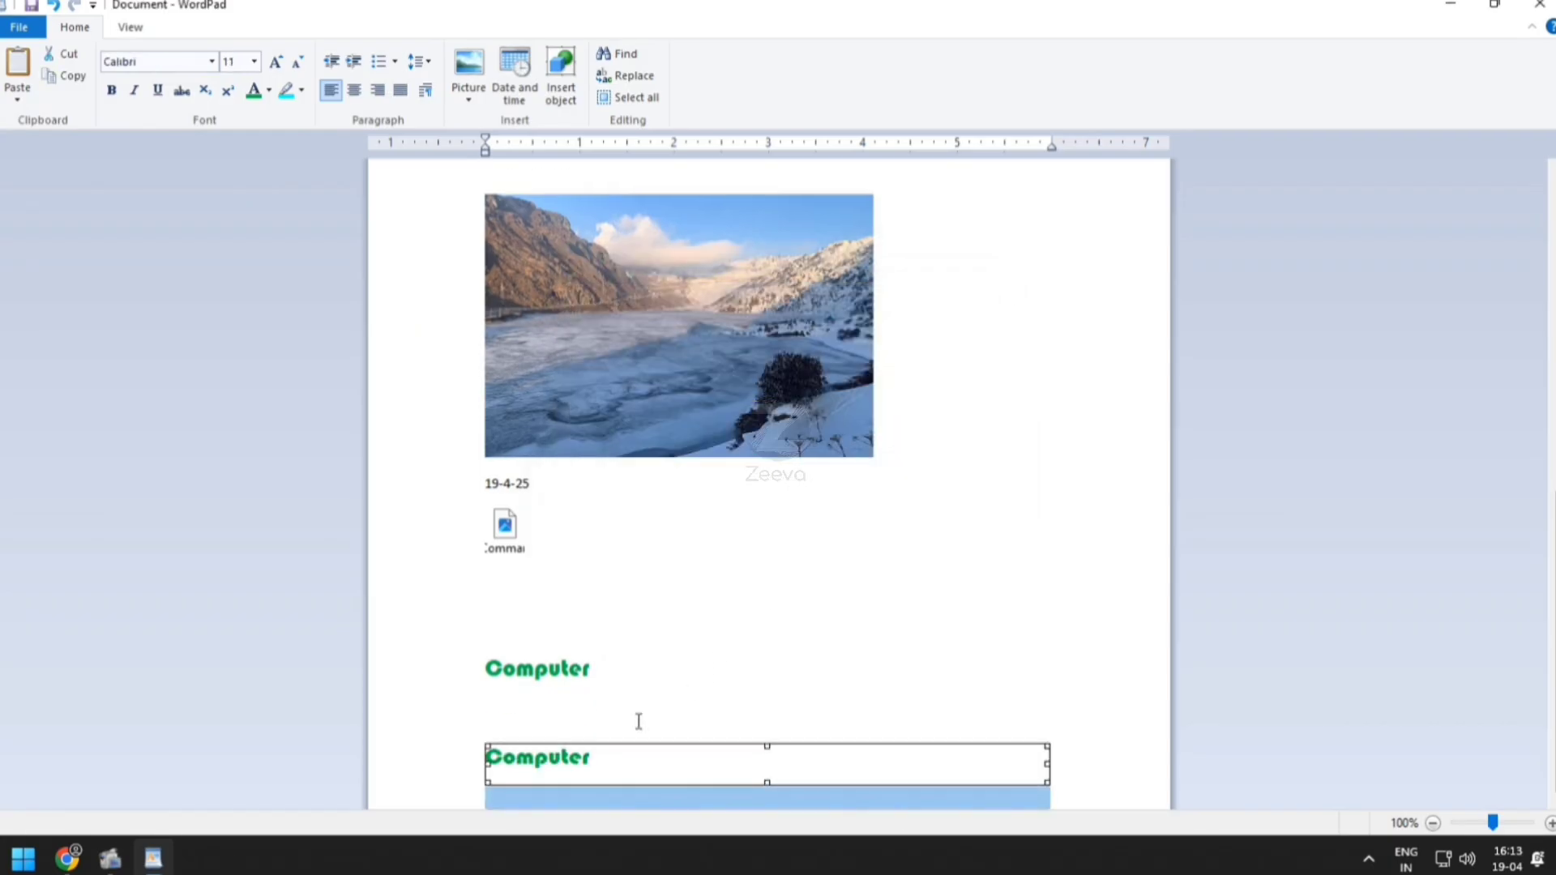
Stretch the pasted Computer picture vertically, reduce it to a little over twice its original height, and deselect it
left_click(802, 663)
left_click(594, 764)
left_click_drag(766, 785, 760, 835)
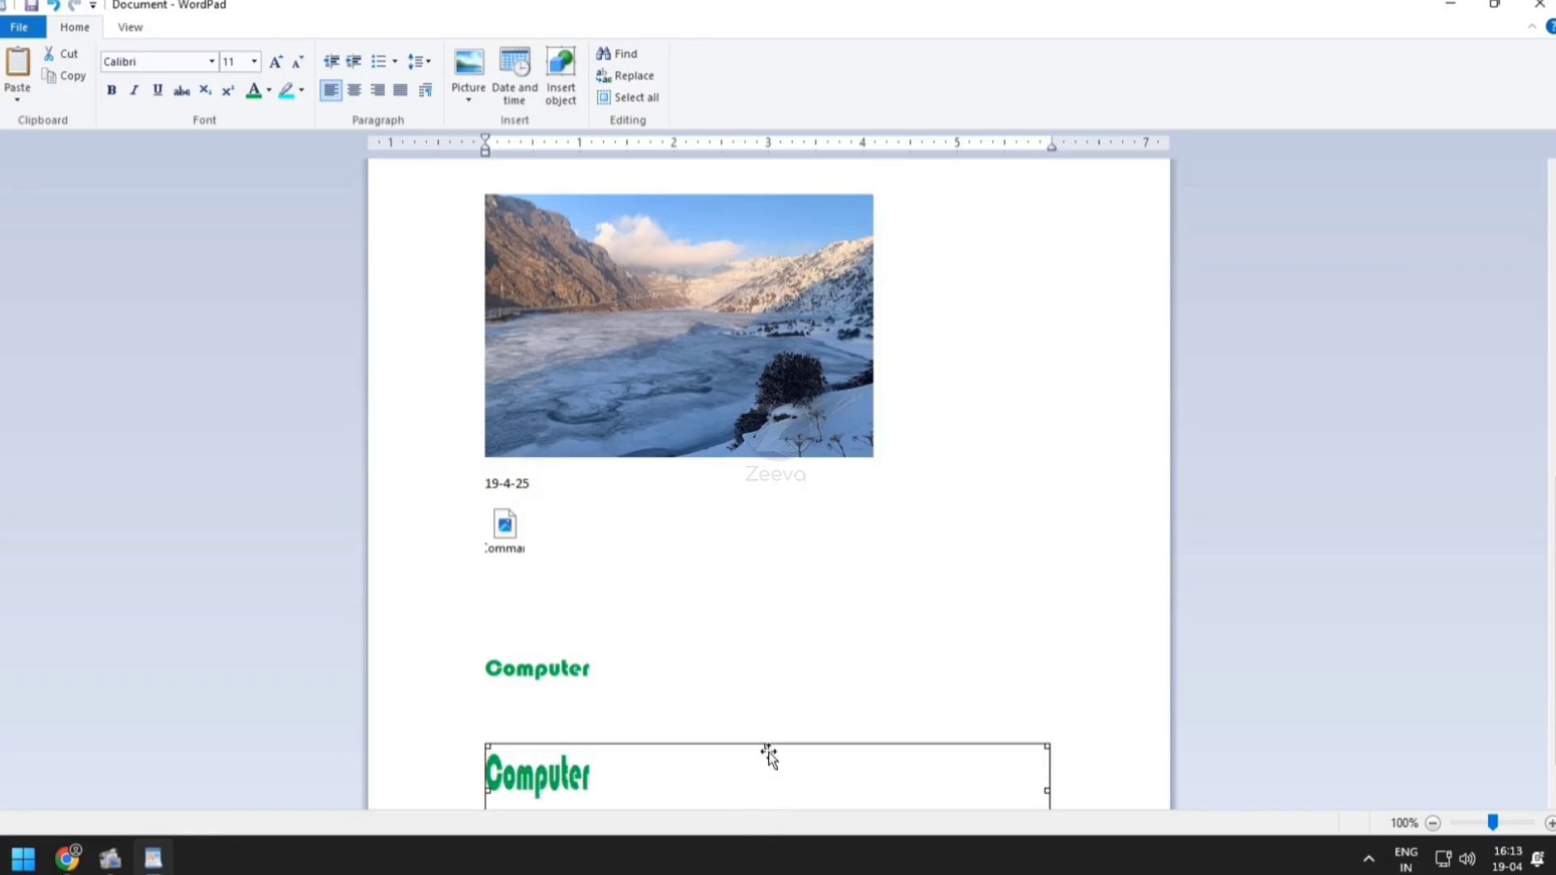
left_click_drag(768, 746, 768, 672)
scroll(827, 730, "down", 3)
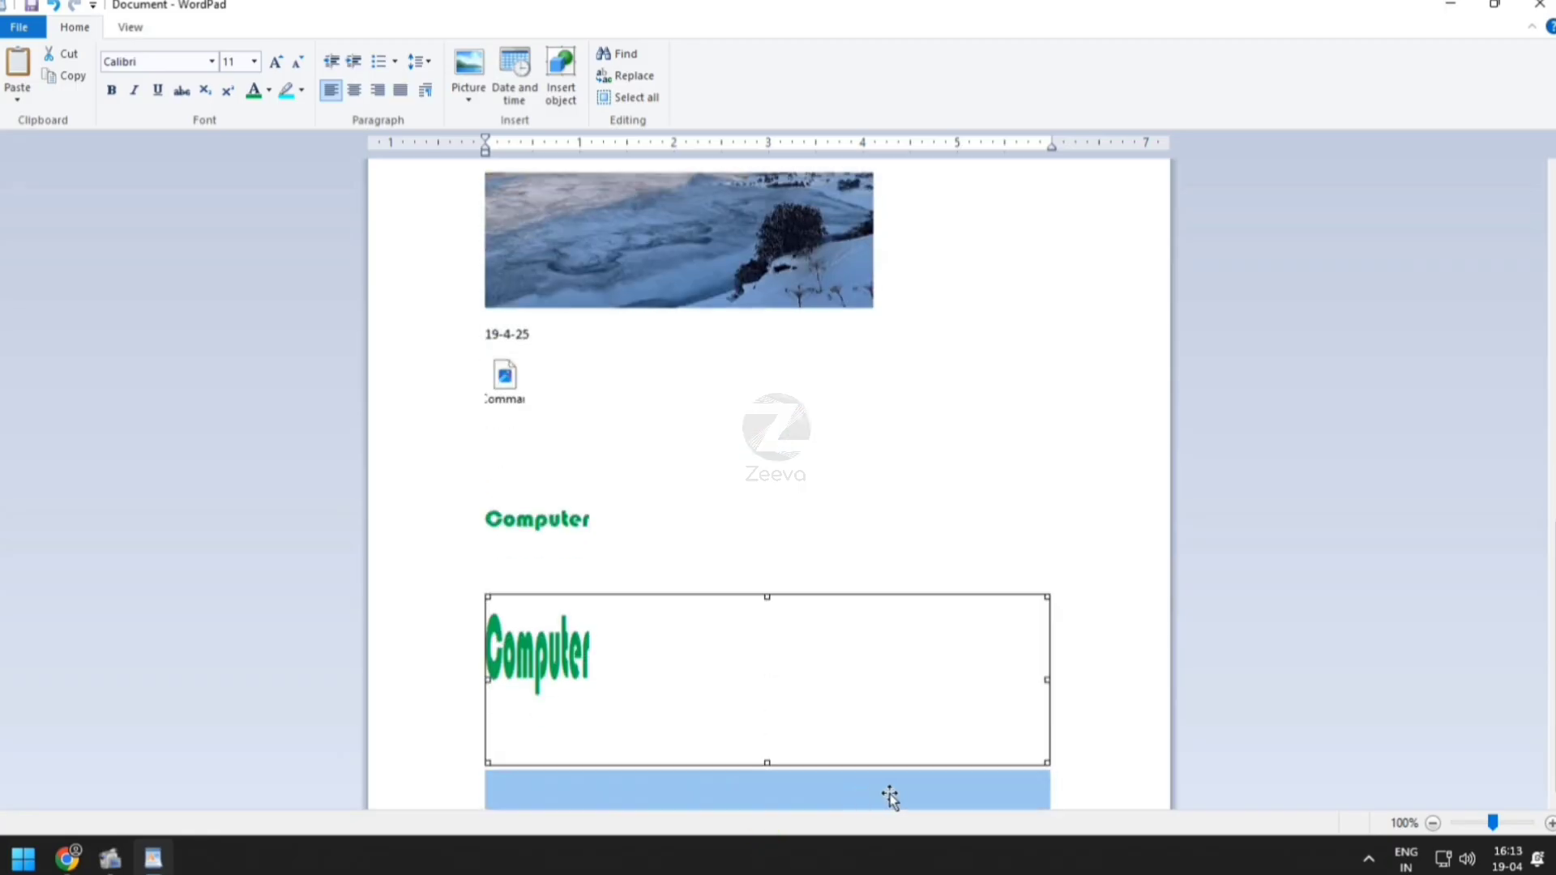
left_click_drag(764, 764, 759, 693)
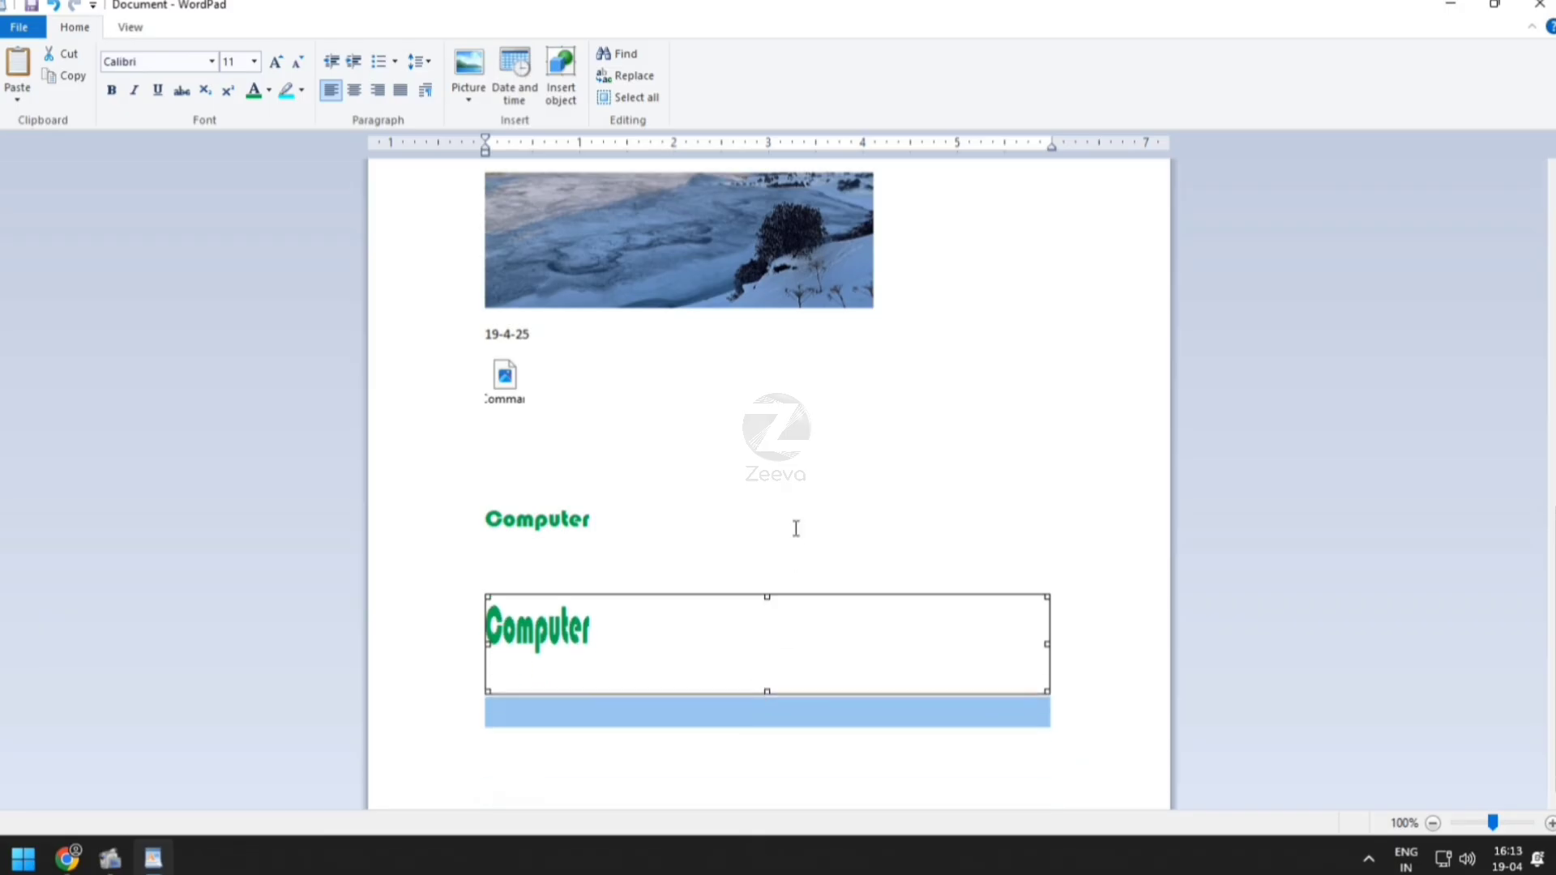
left_click(834, 537)
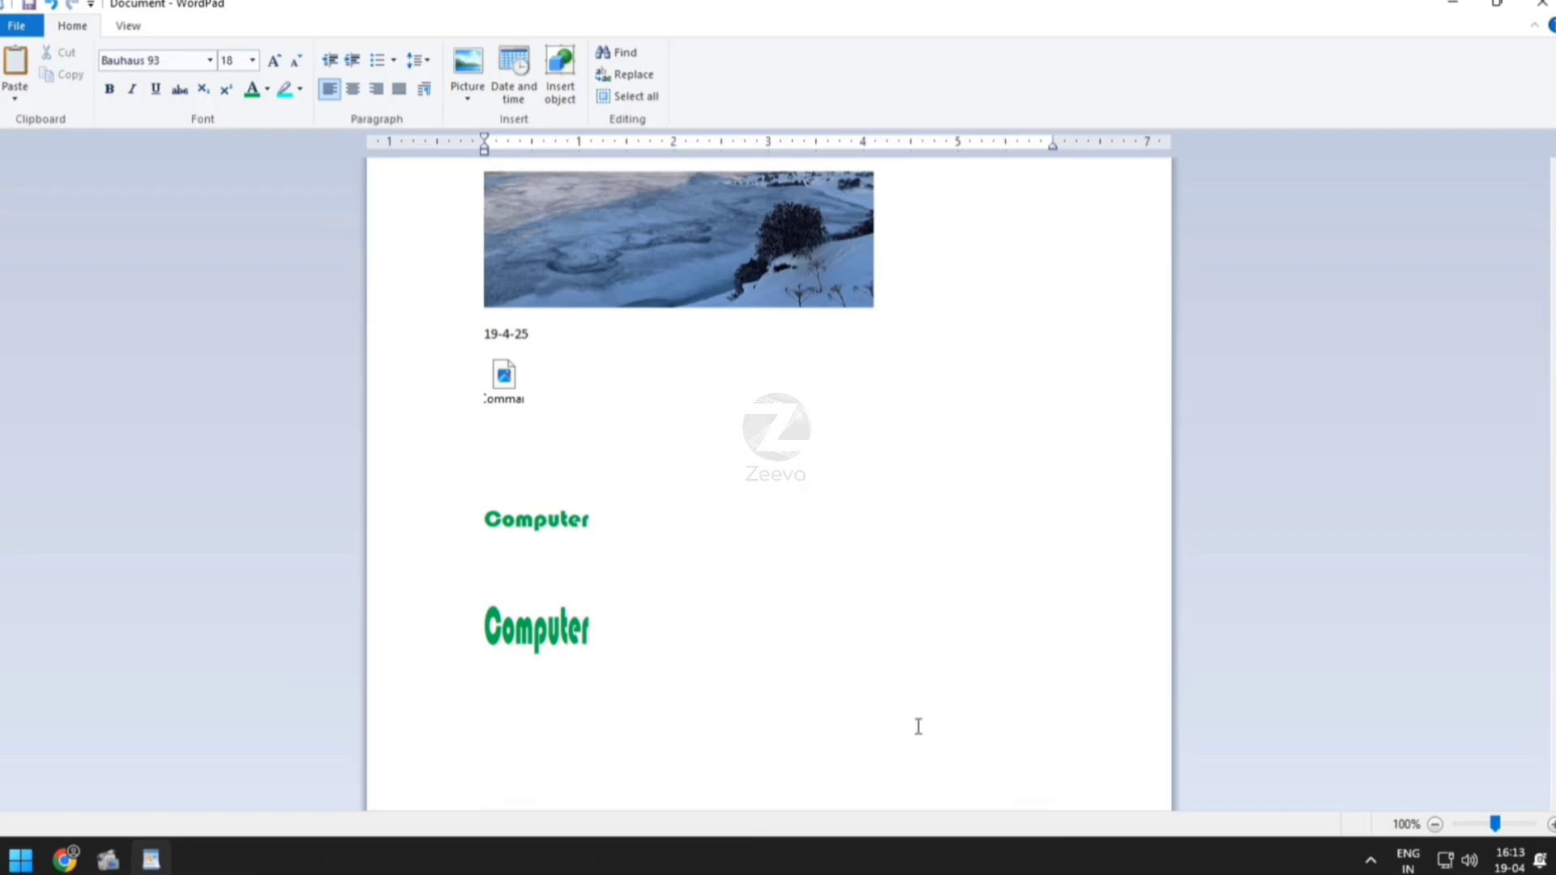
Open the print preview and set the paper size to A4 (210 x 297 mm) in the page setup
left_click(16, 25)
mouse_move(39, 247)
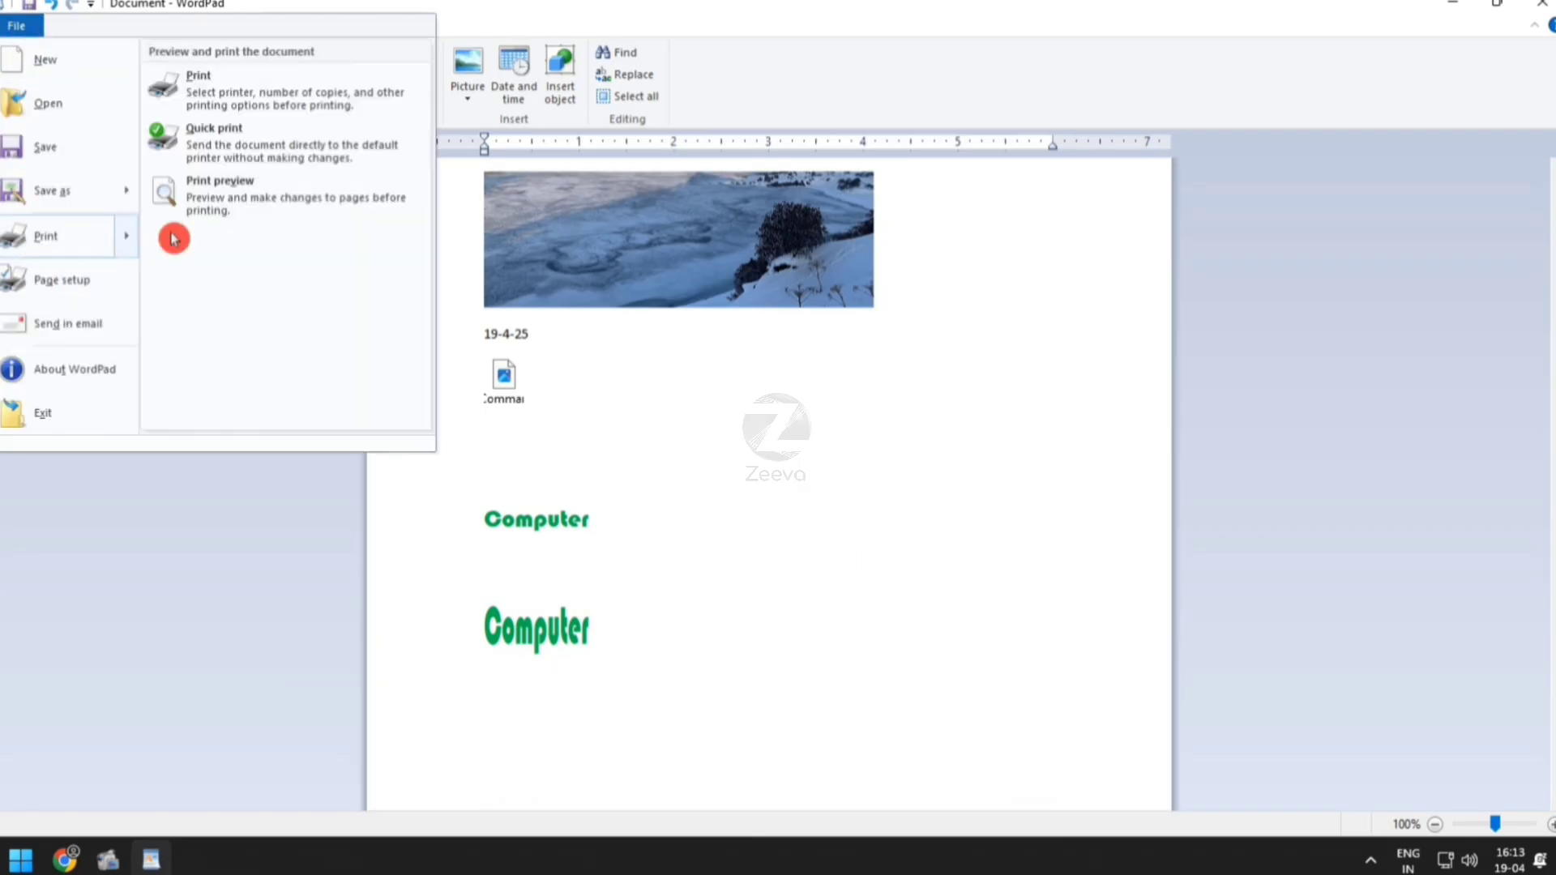
left_click(295, 205)
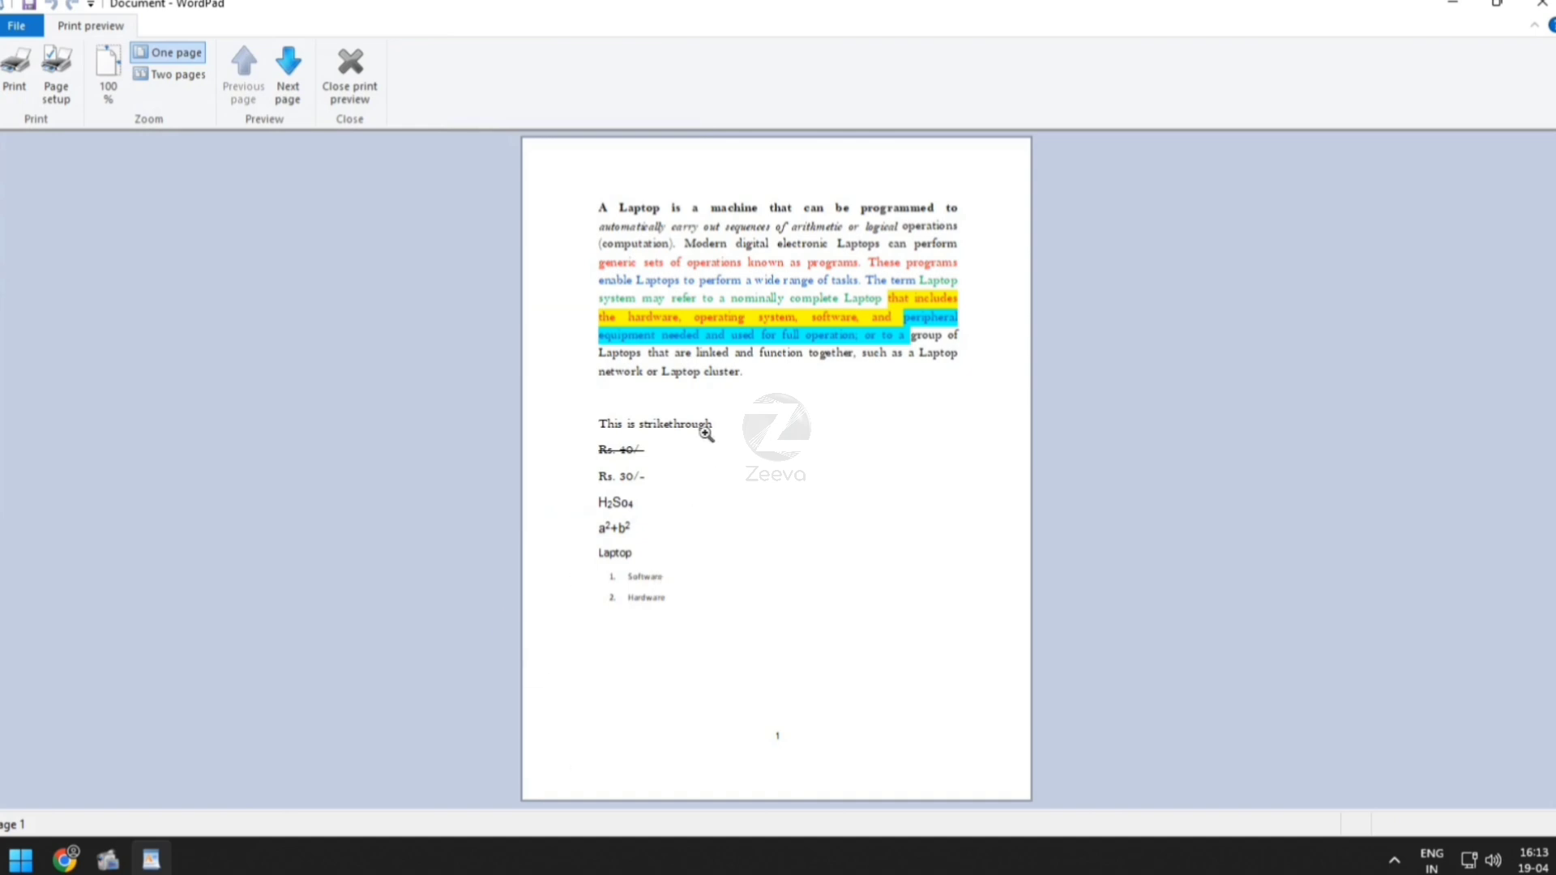
left_click(65, 105)
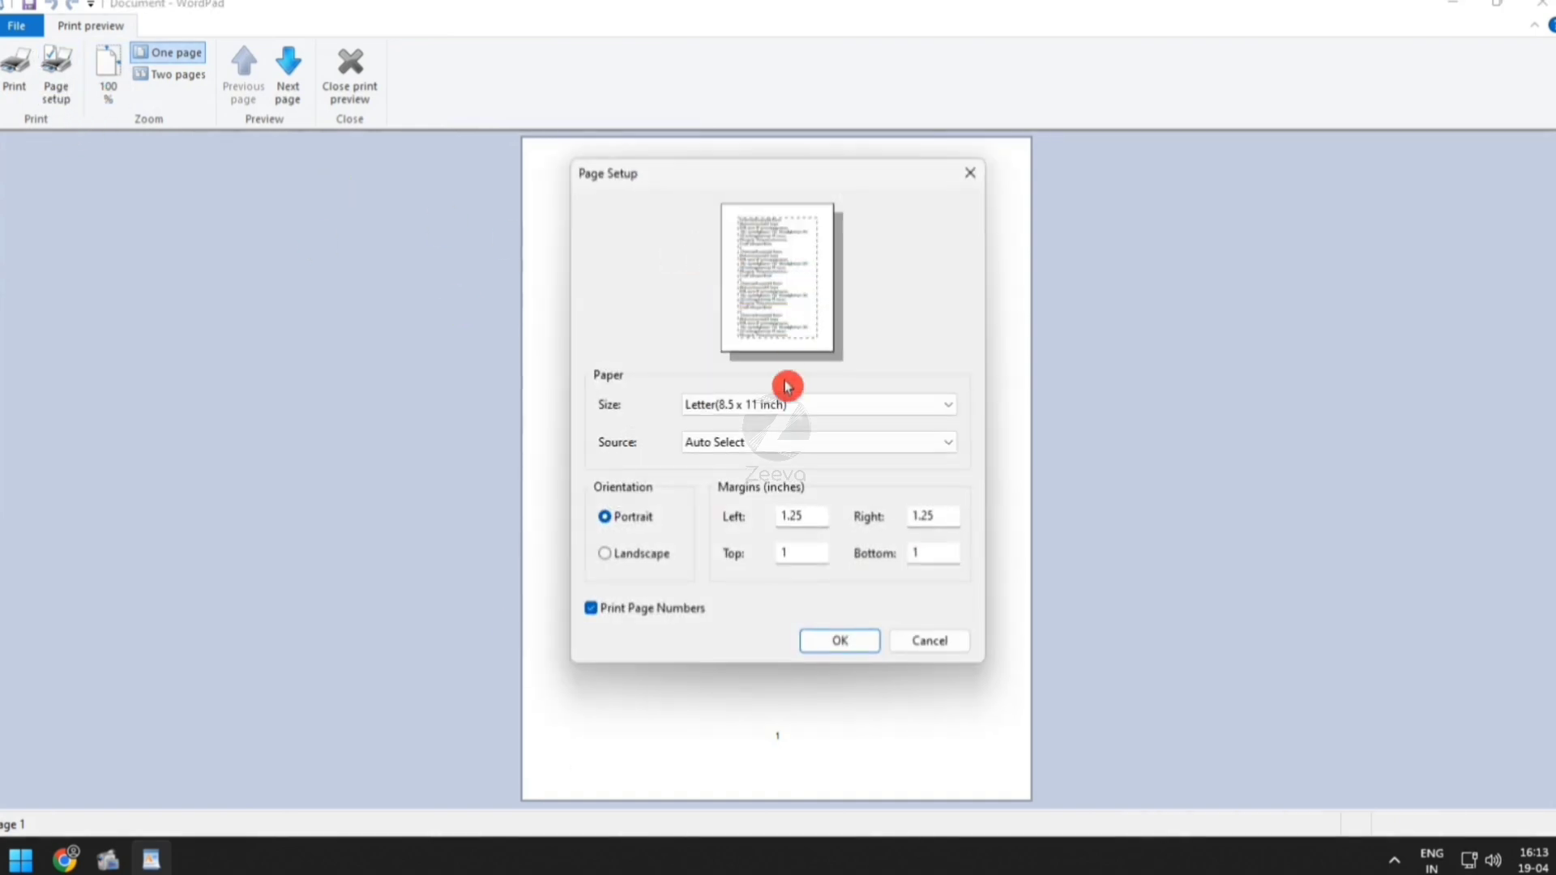
left_click(775, 404)
left_click(740, 455)
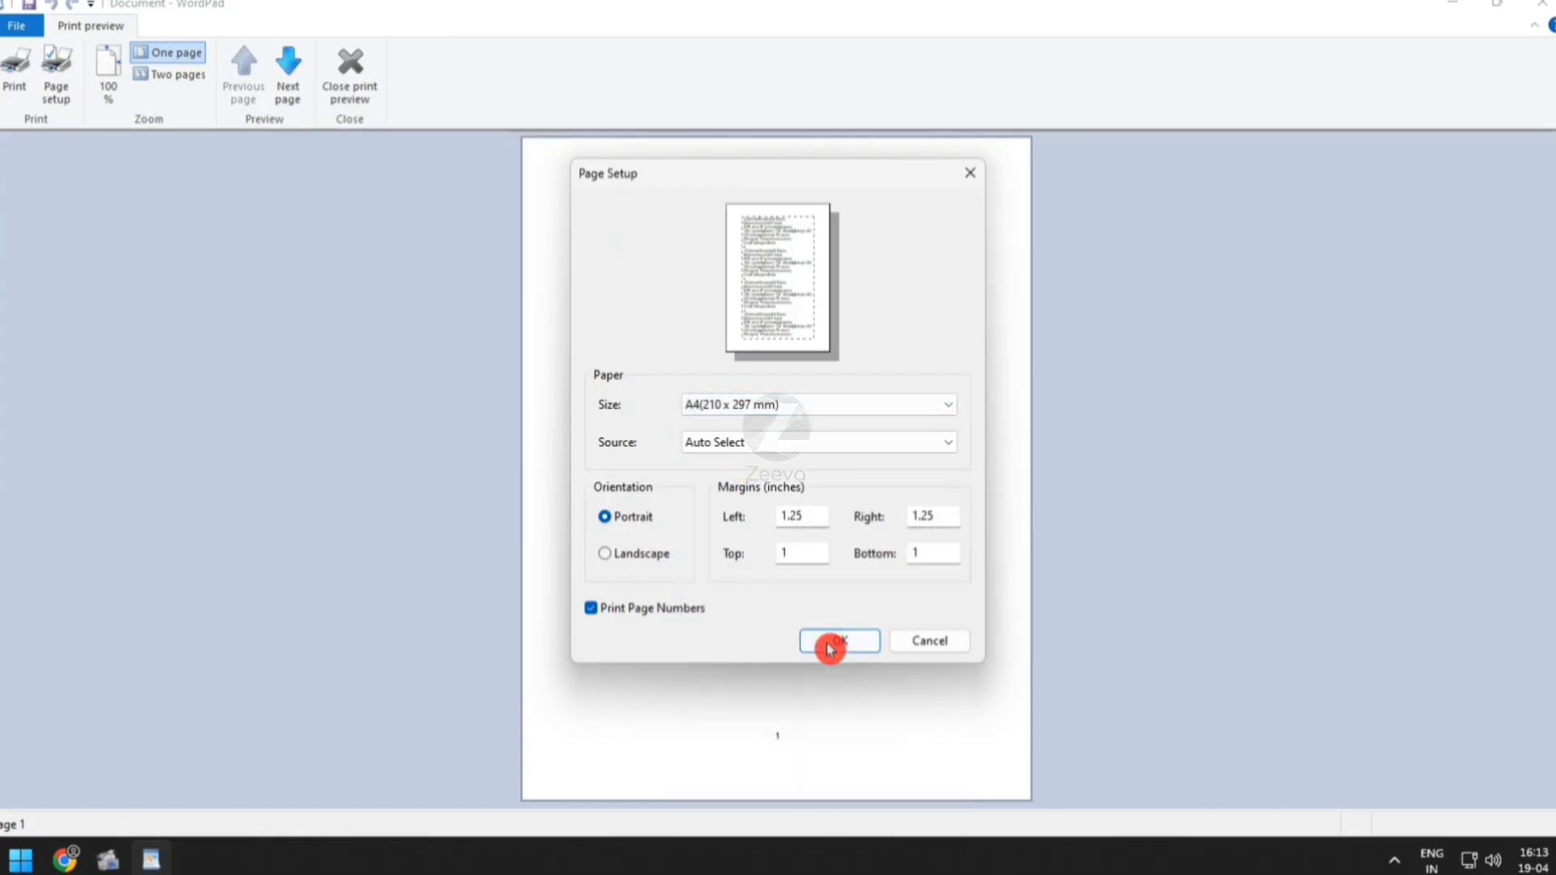
left_click(827, 643)
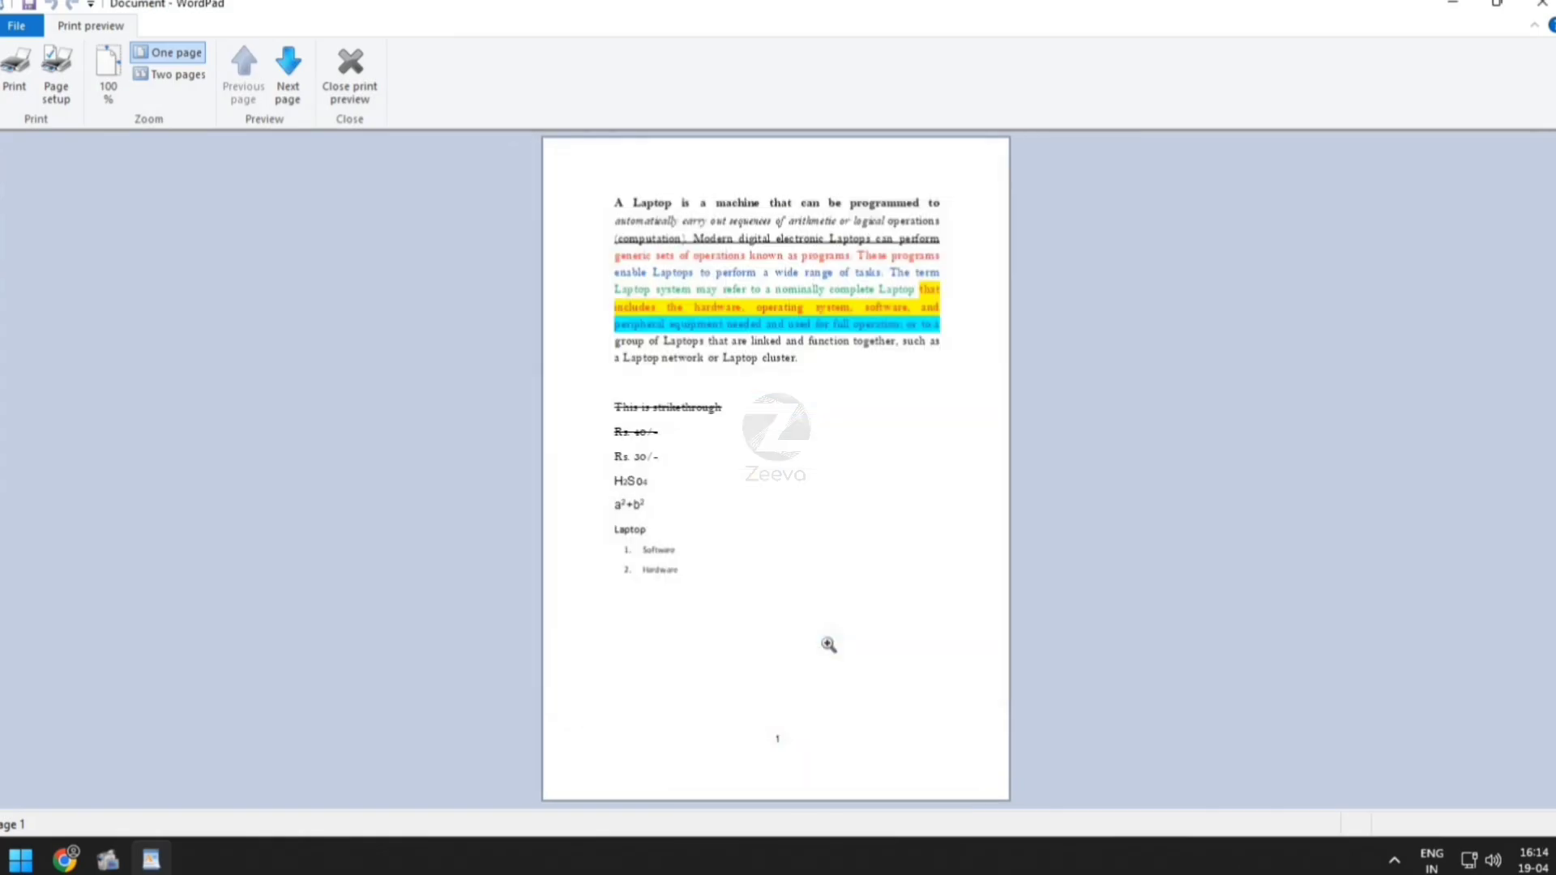
Page forward and back through the print preview, then close it to return to the document
left_click(287, 95)
left_click(242, 66)
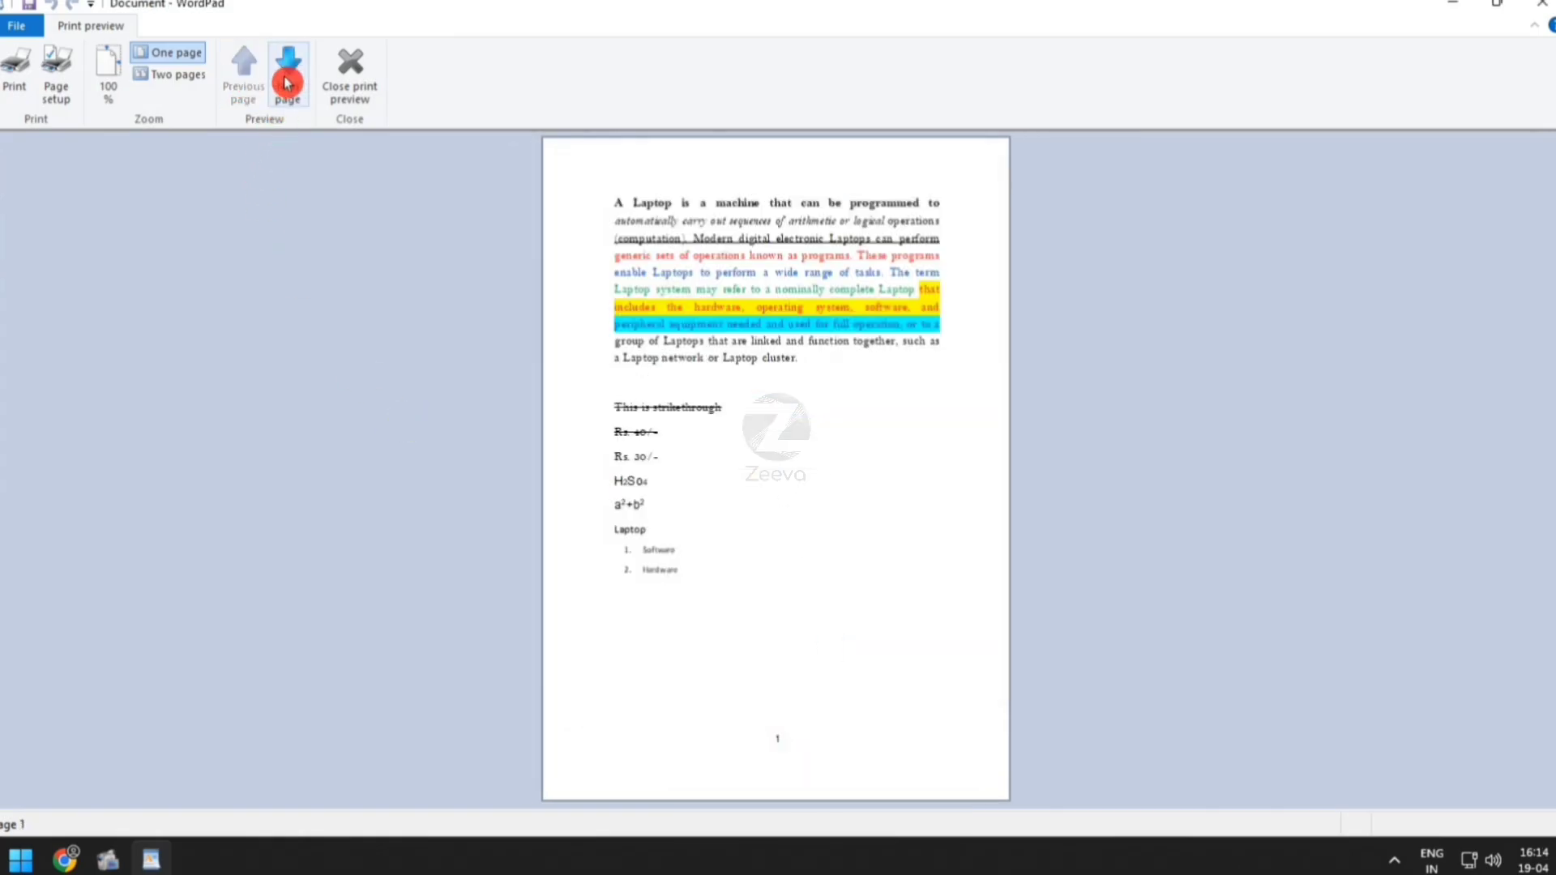
left_click(350, 68)
Save the document to the Desktop as a Rich Text Format (RTF) file named Wordpad
left_click(31, 27)
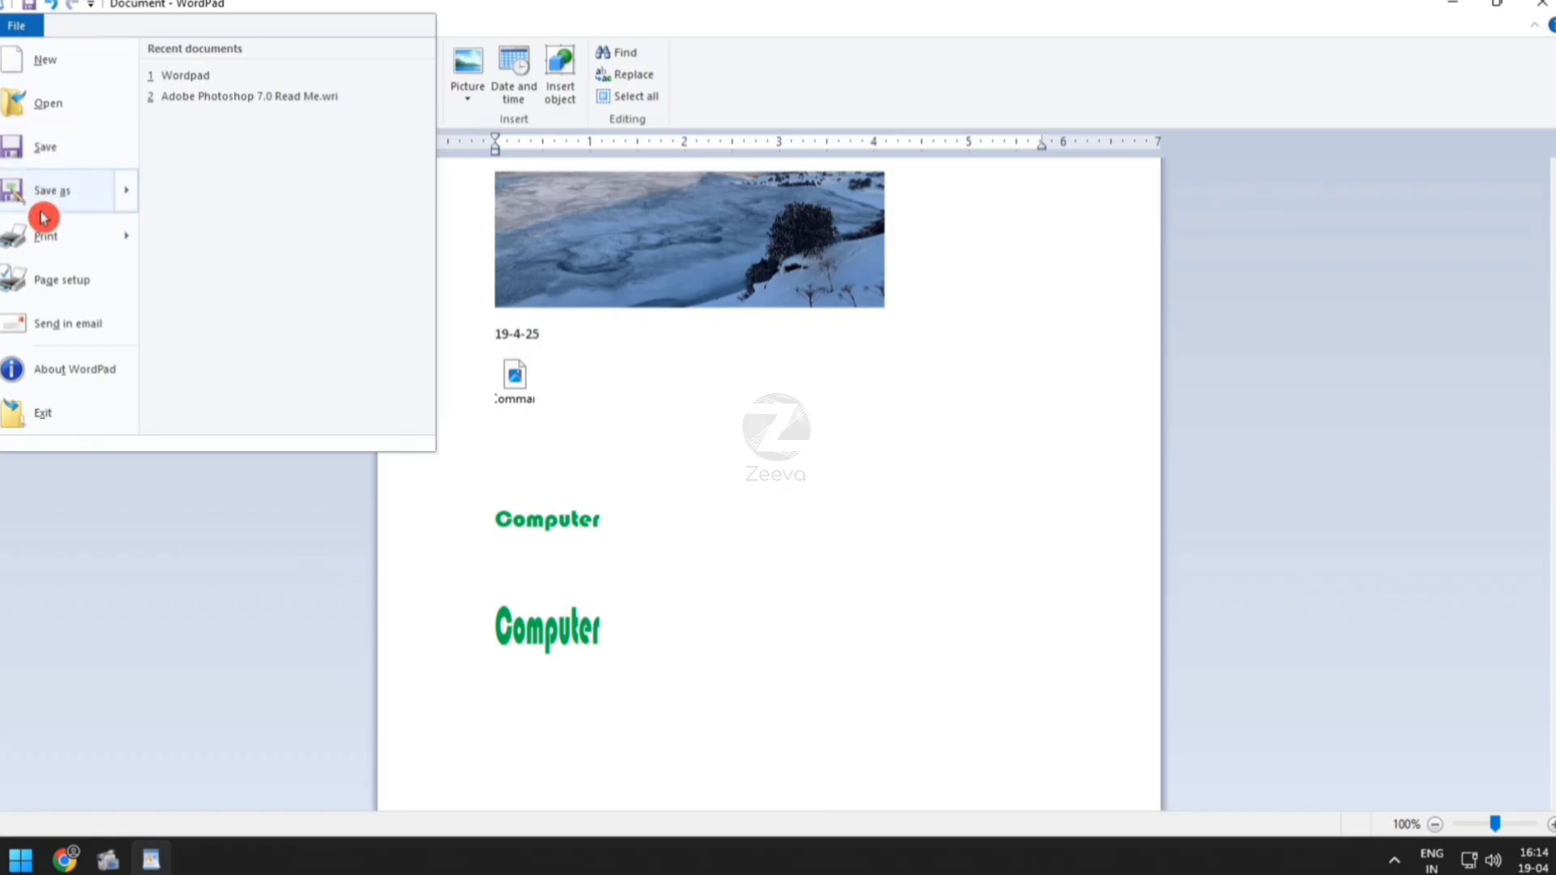
mouse_move(59, 199)
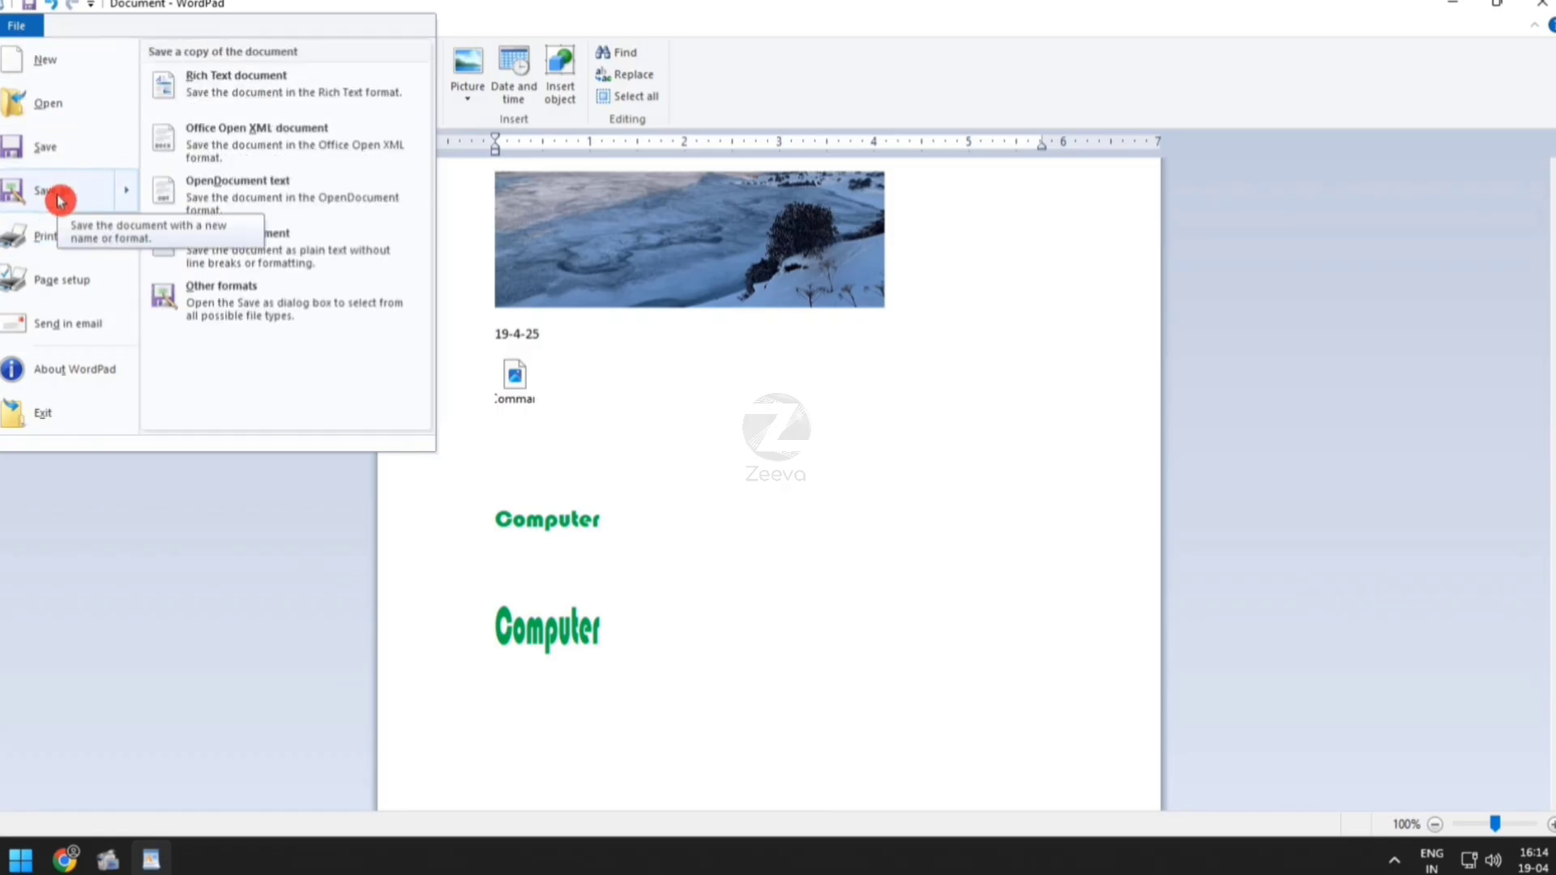
left_click(49, 154)
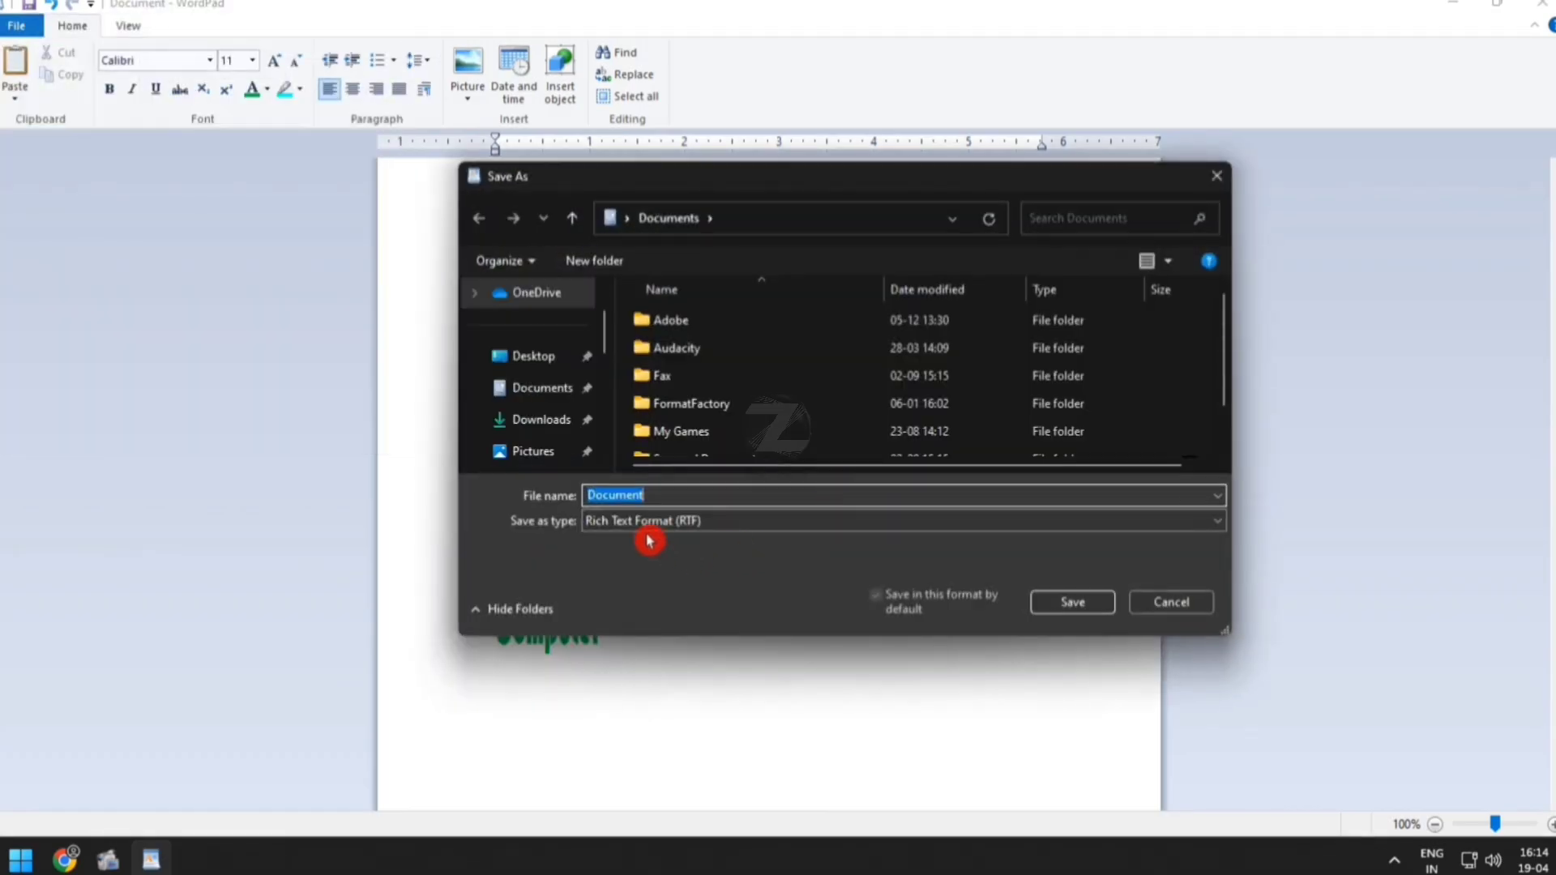
left_click(526, 356)
double_click(651, 497)
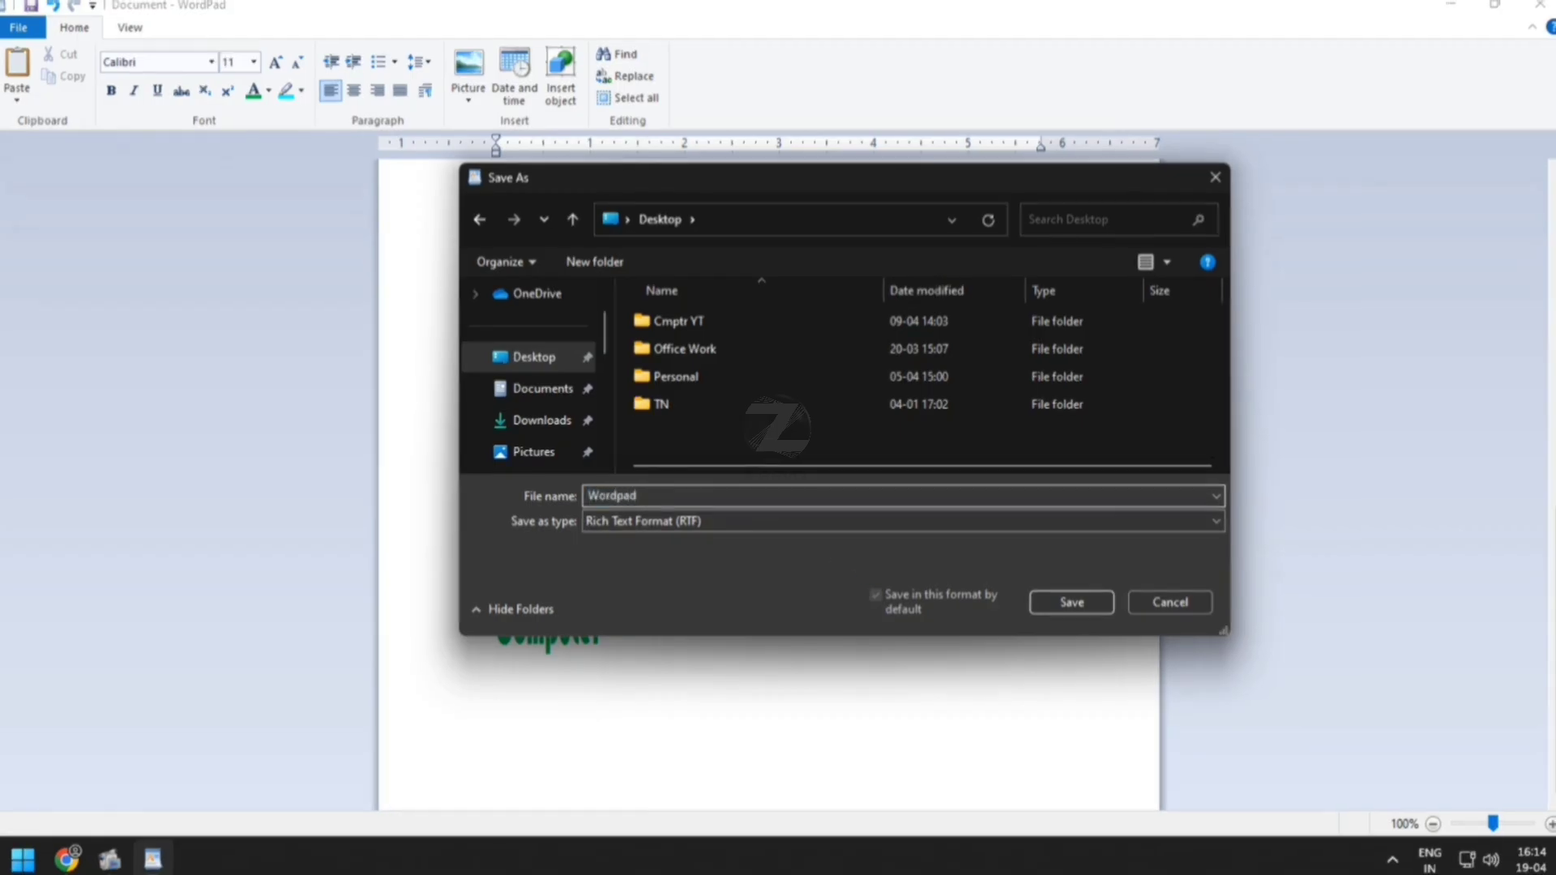
left_click(1094, 607)
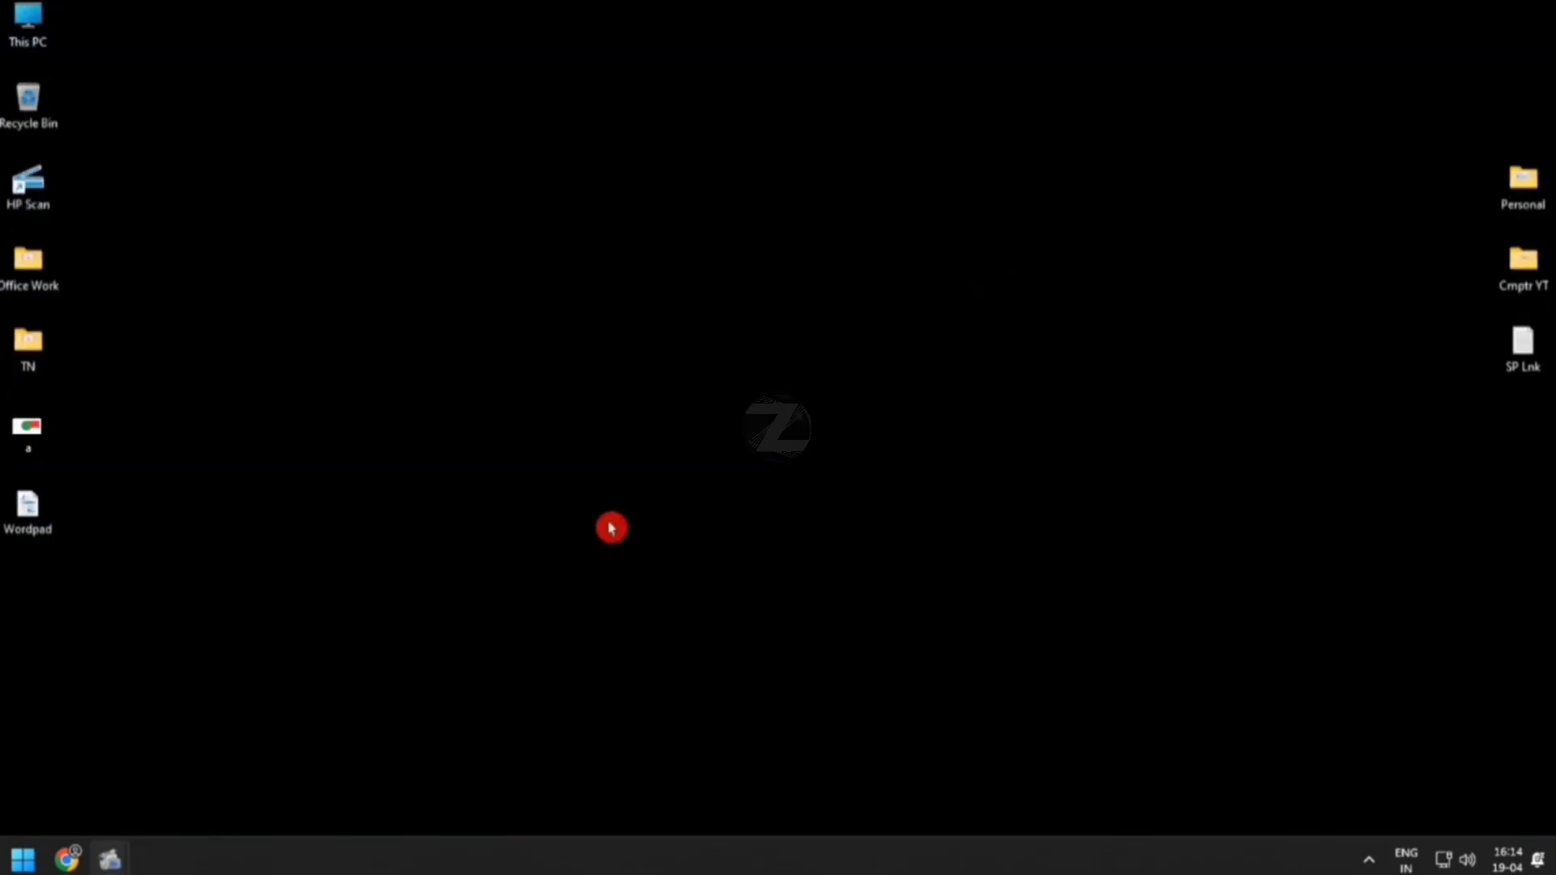
Reopen the saved Wordpad file from the desktop, unblock its content and look through the document
double_click(30, 529)
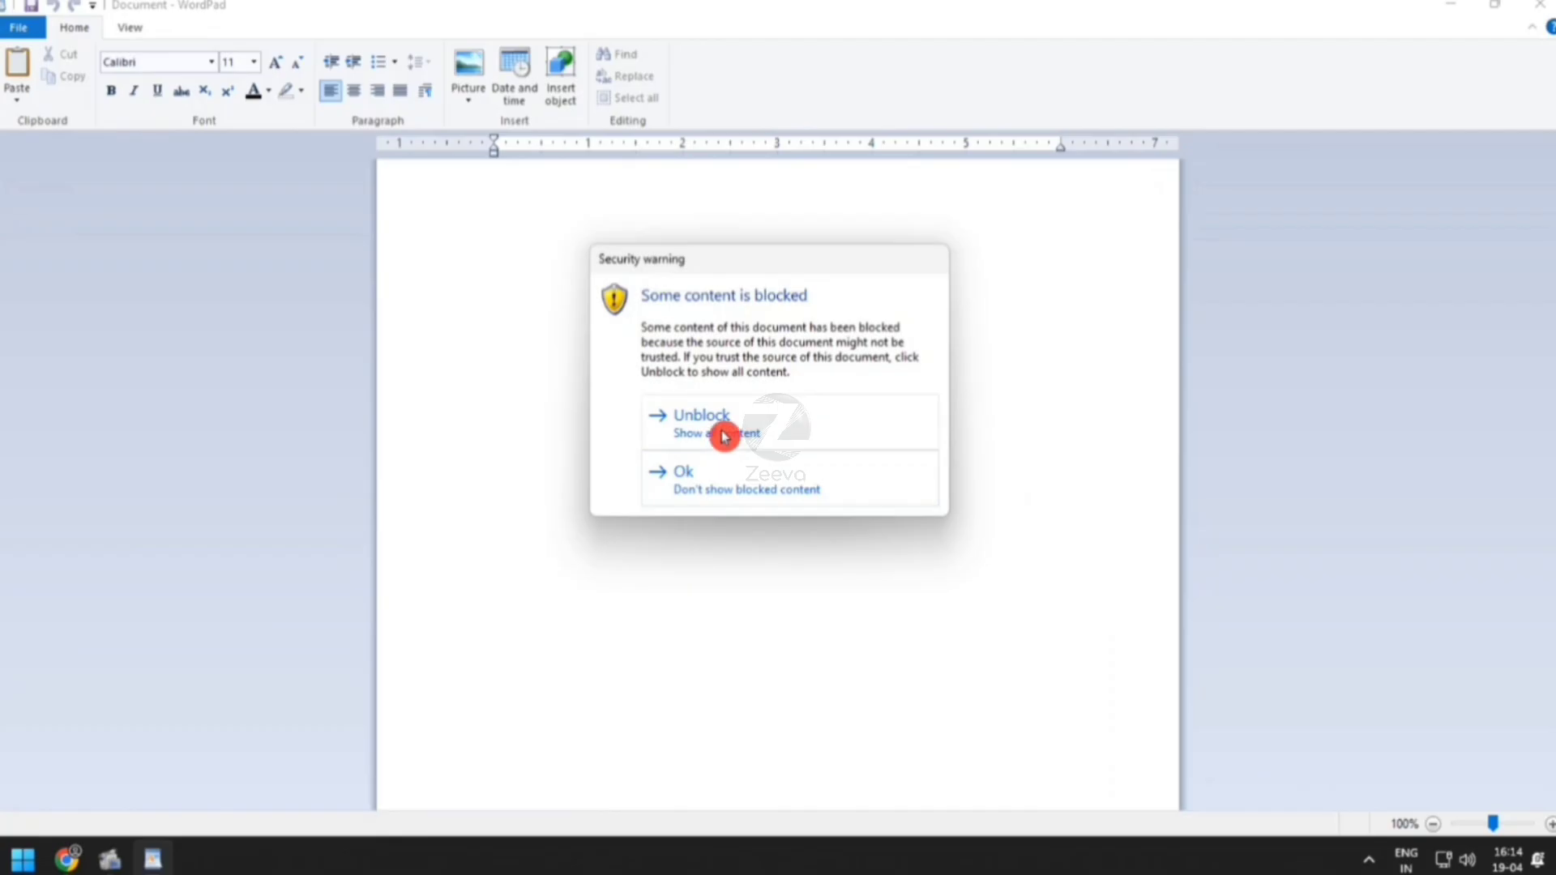
left_click(724, 436)
scroll(724, 611, "down", 10)
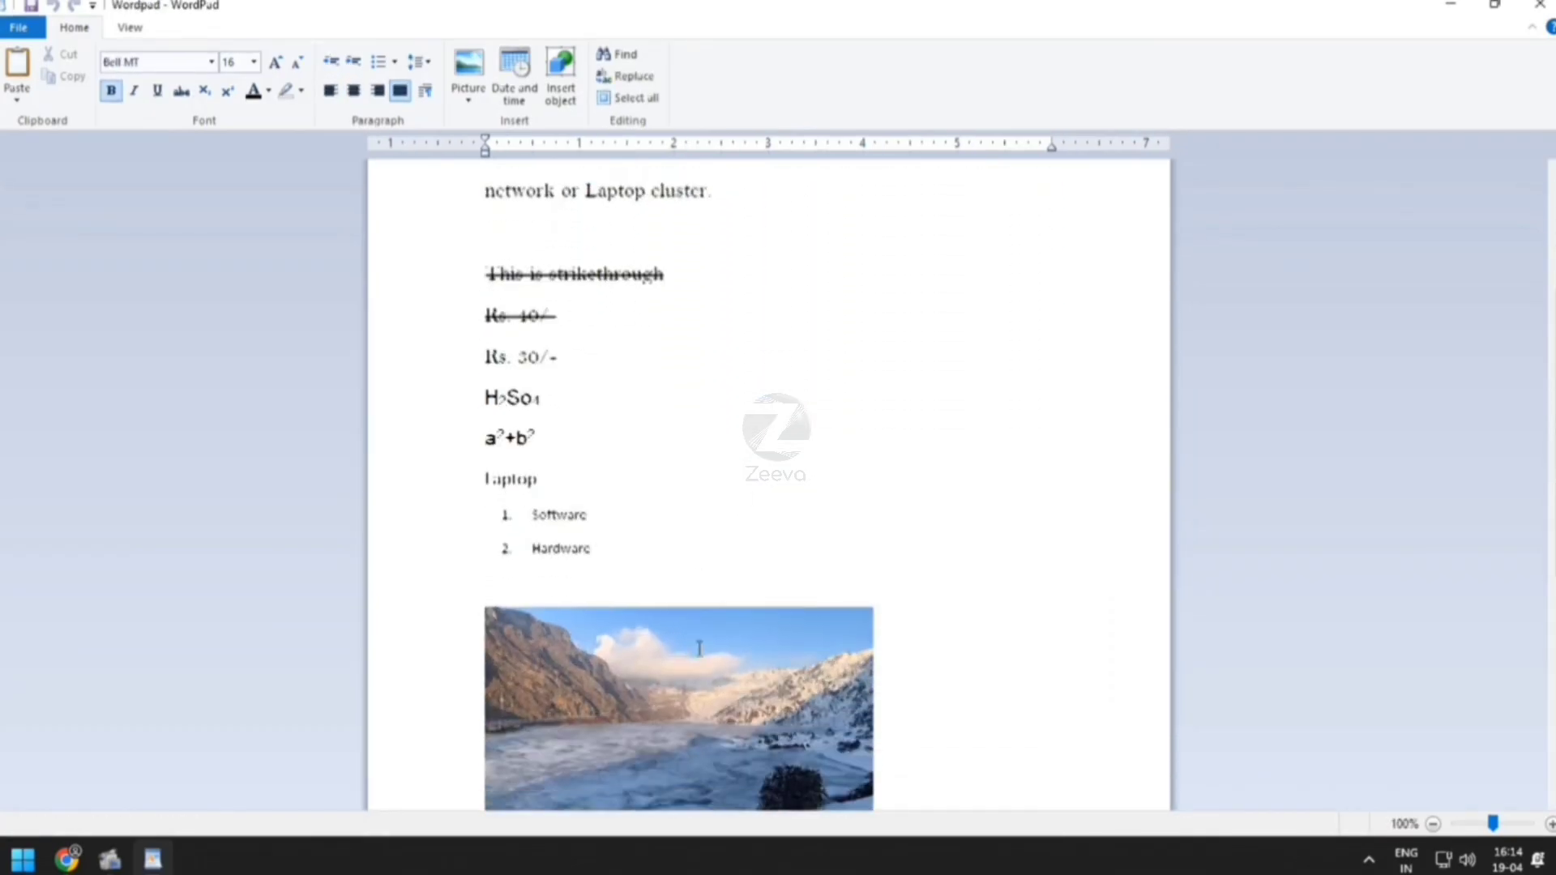
left_click(838, 596)
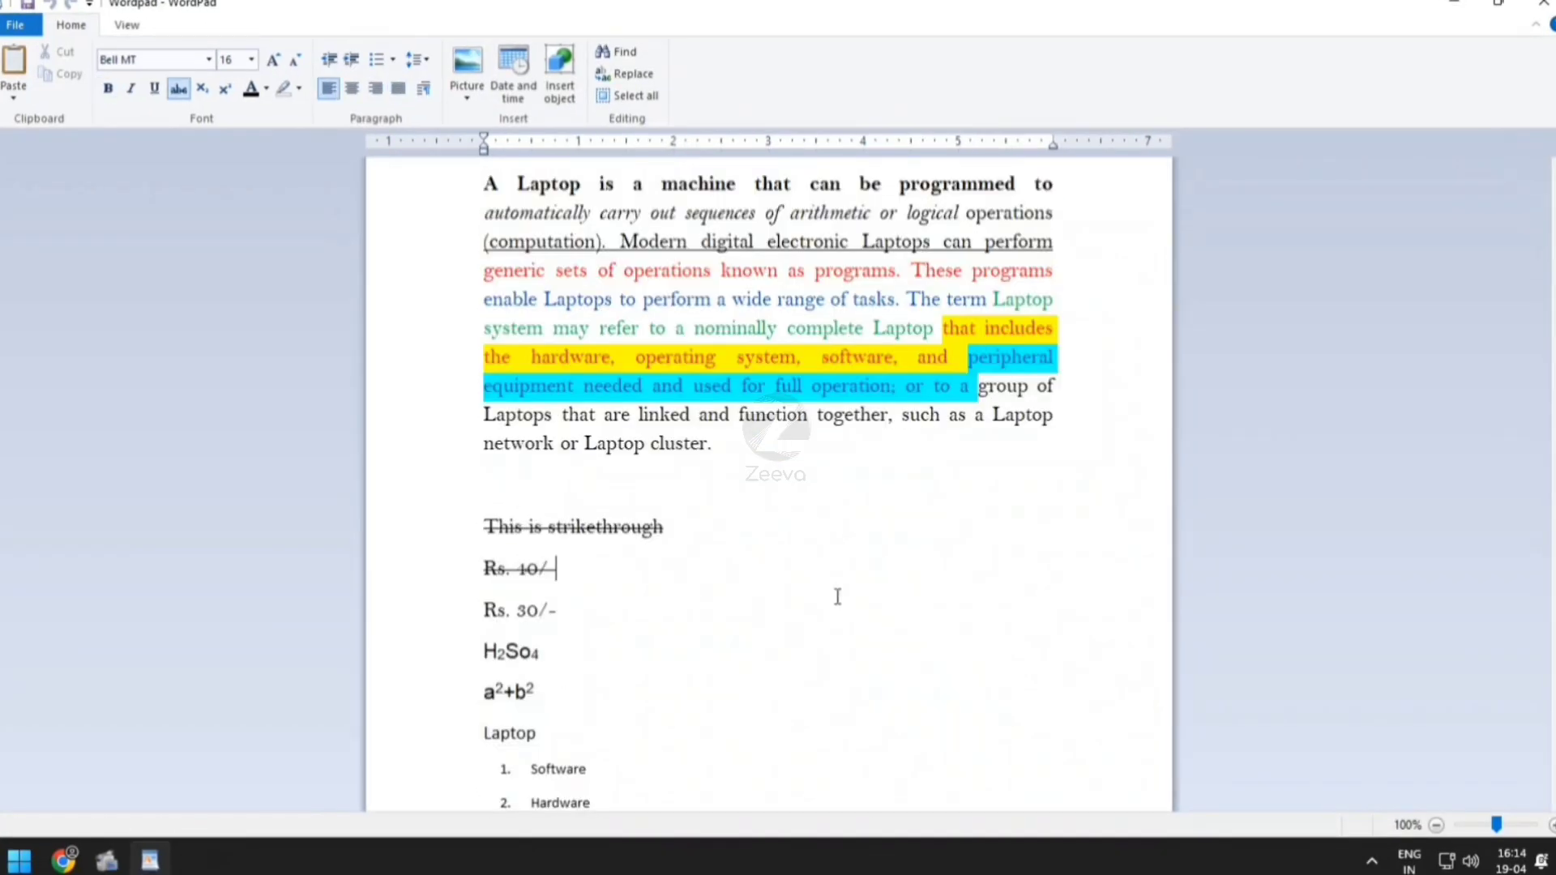
scroll(839, 598, "down", 7)
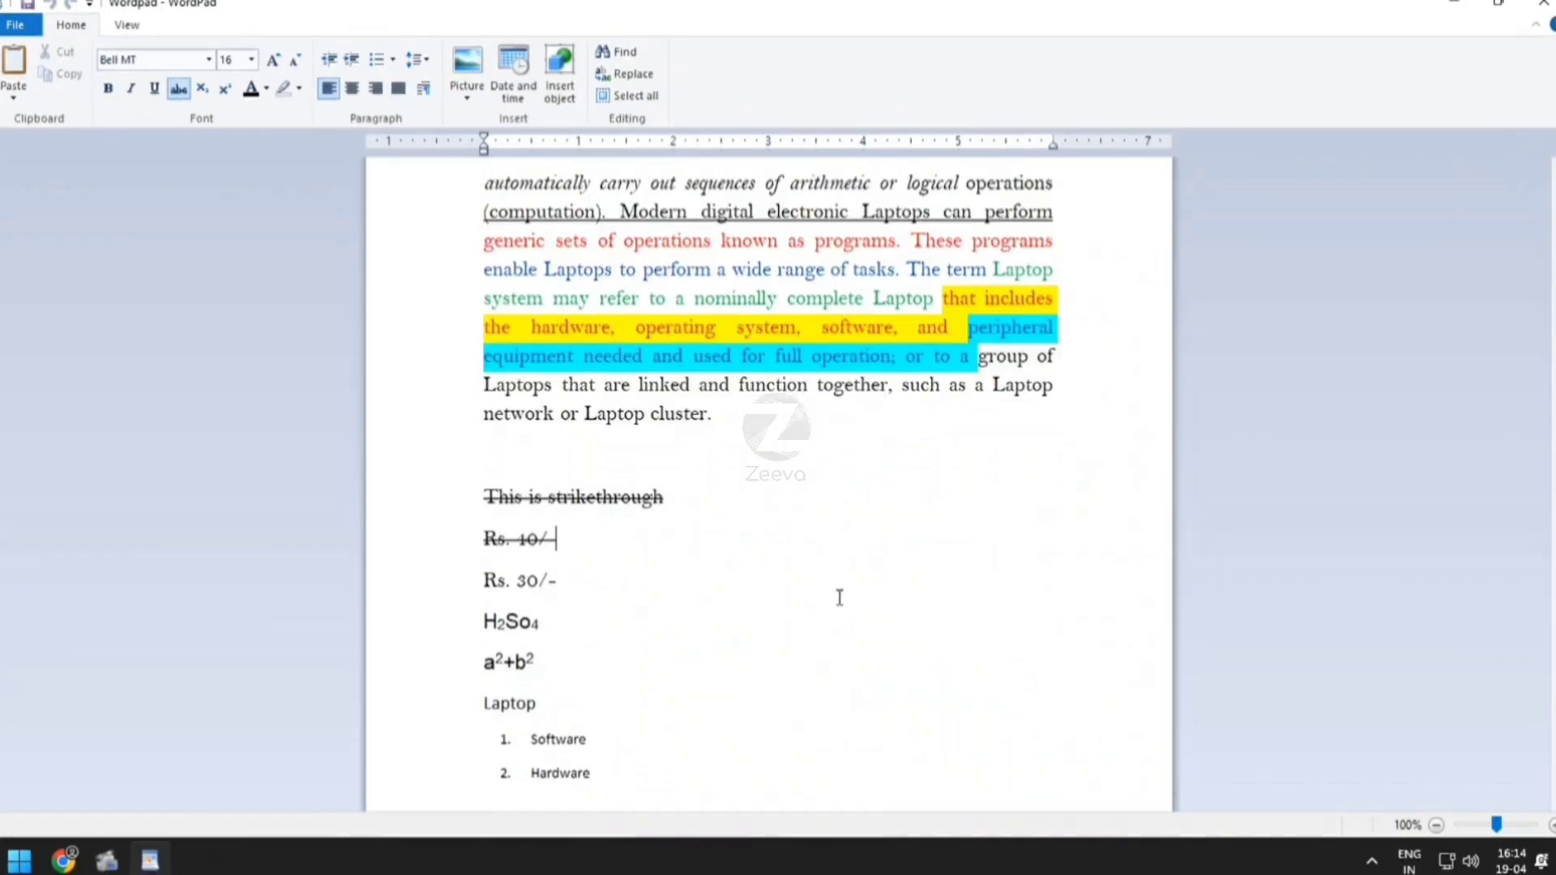
left_click(949, 732)
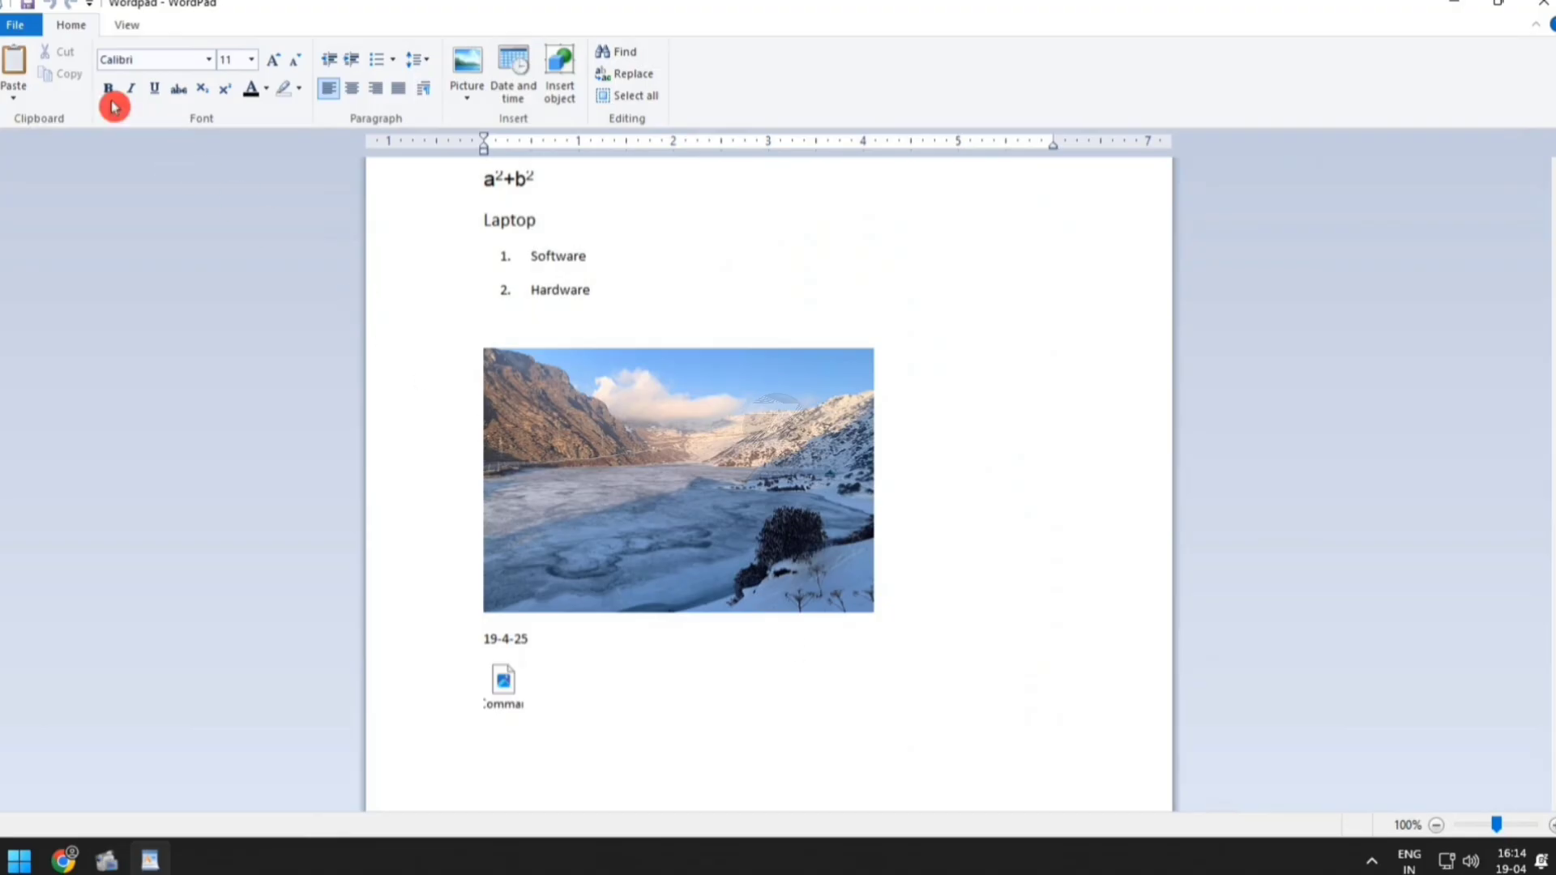
Magnify the document view by four zoom levels
left_click(124, 24)
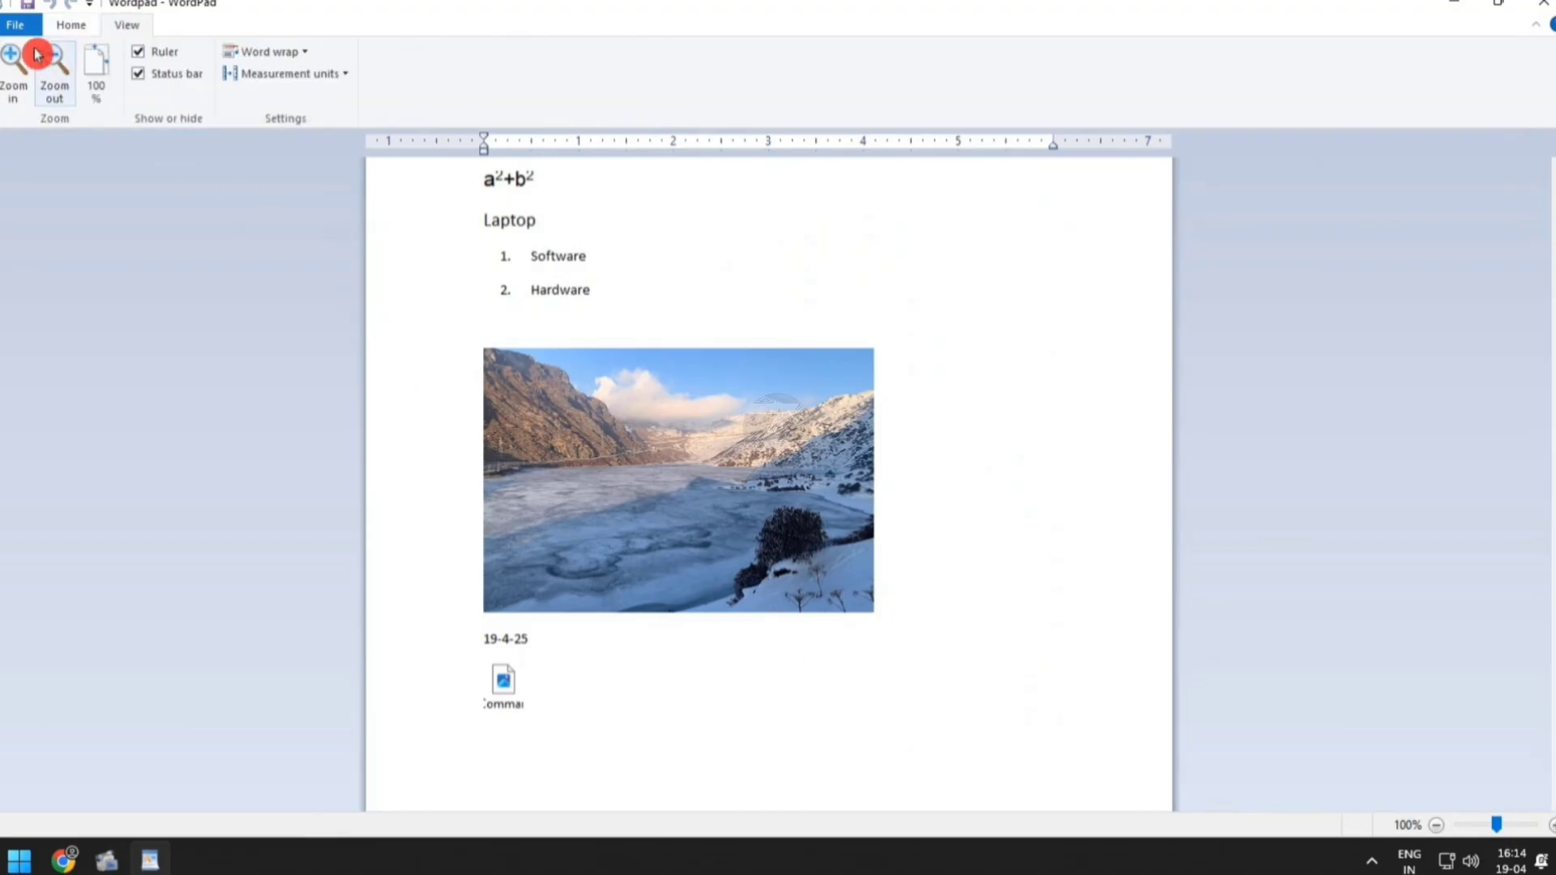
left_click(14, 63)
left_click(14, 63)
left_click(14, 63)
left_click(14, 63)
Reduce the document view to 50% and reset the zoom to 100%
left_click(56, 65)
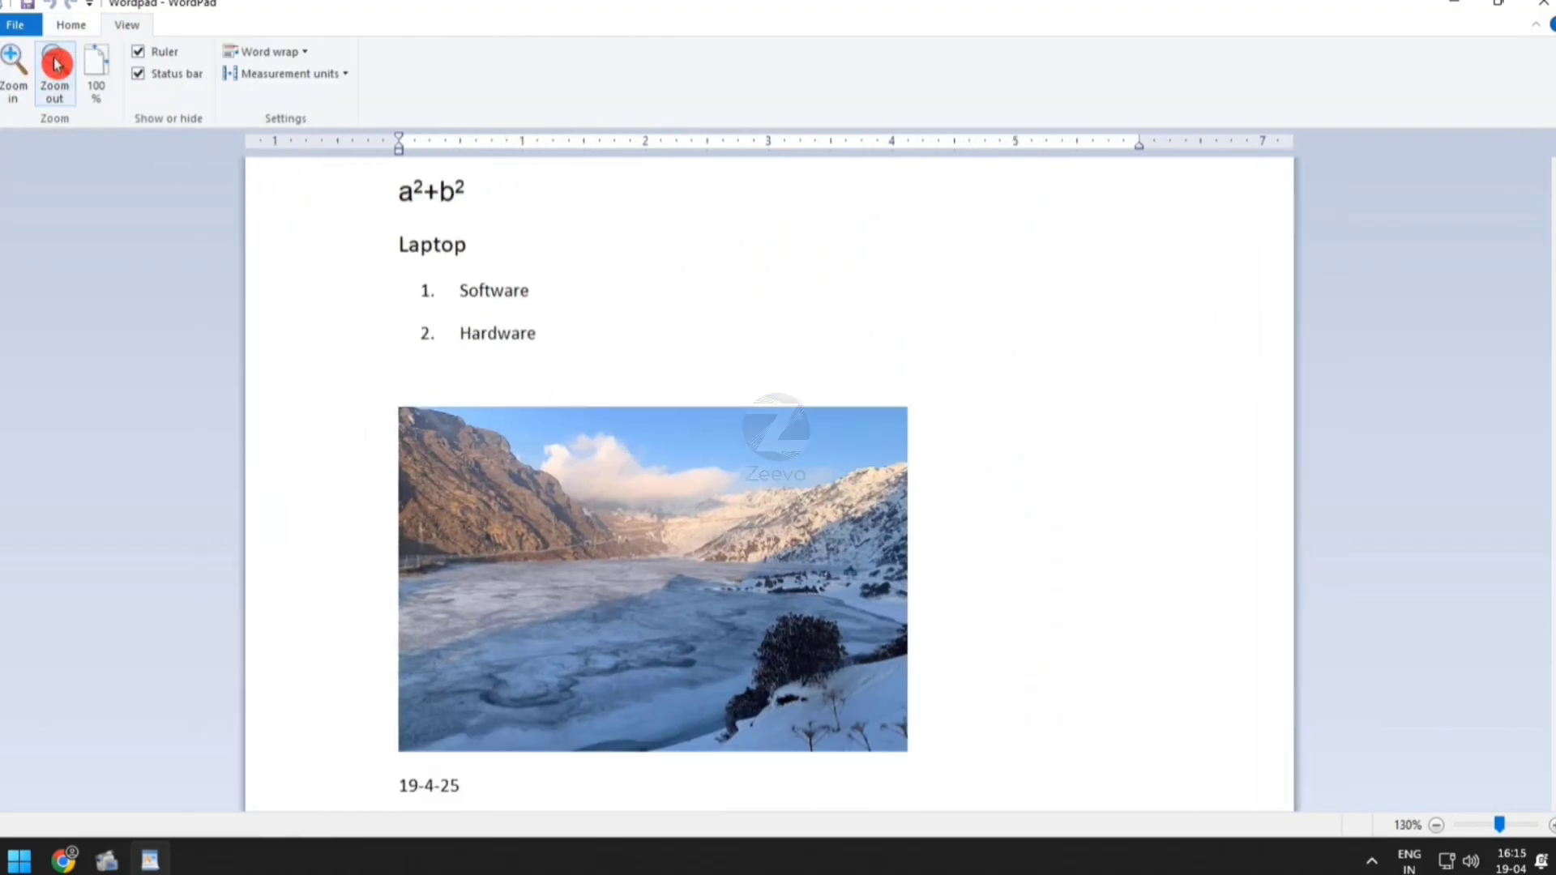
left_click(56, 65)
left_click(56, 65)
left_click(56, 65)
left_click(56, 65)
left_click(57, 65)
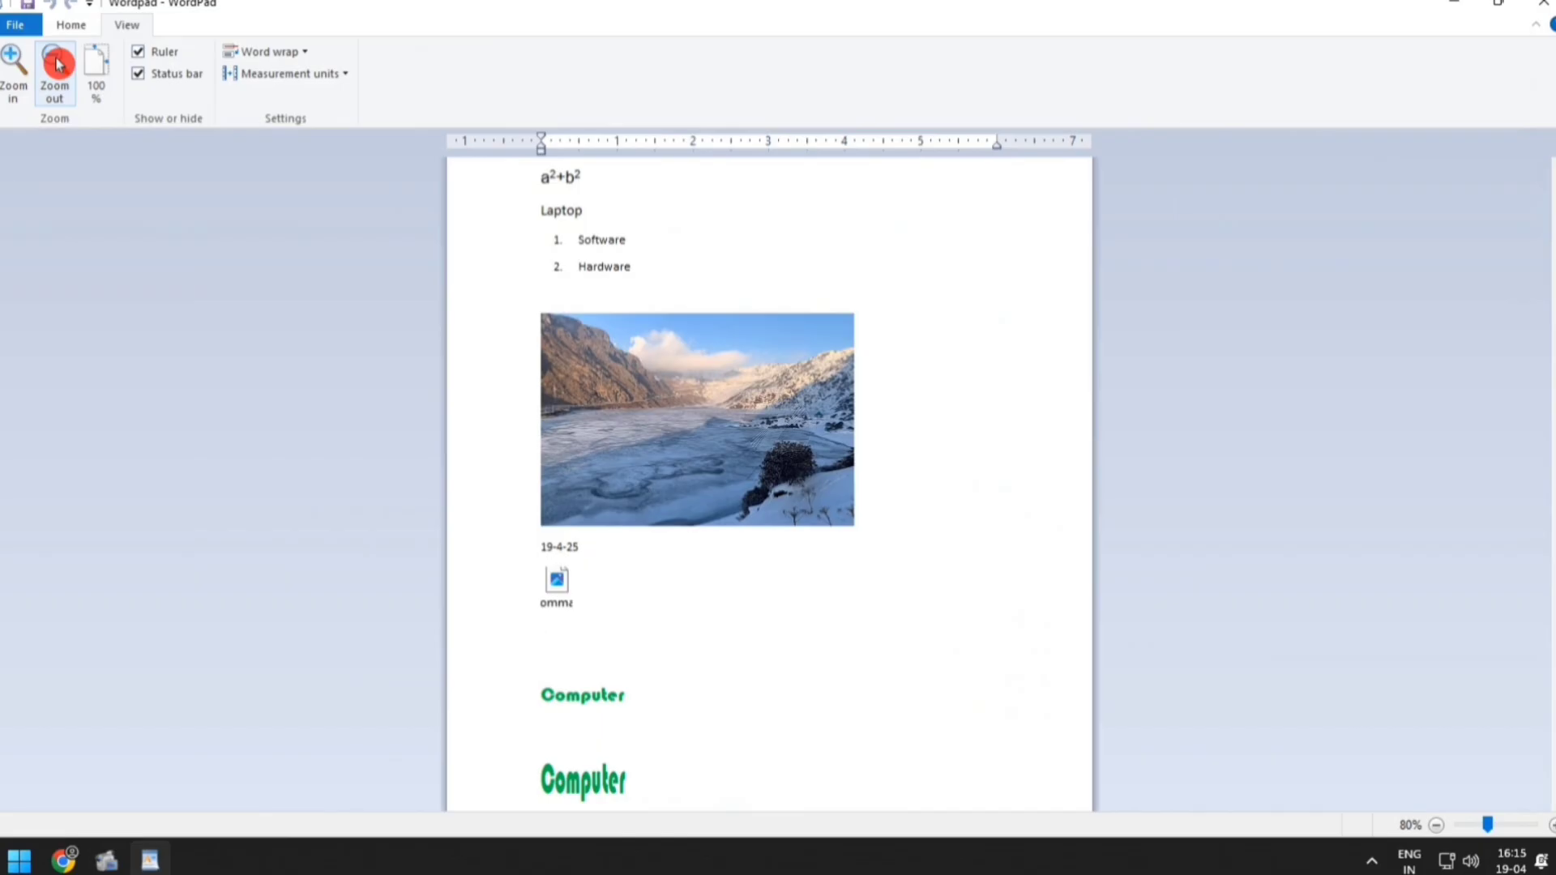
left_click(56, 65)
left_click(56, 65)
left_click(56, 65)
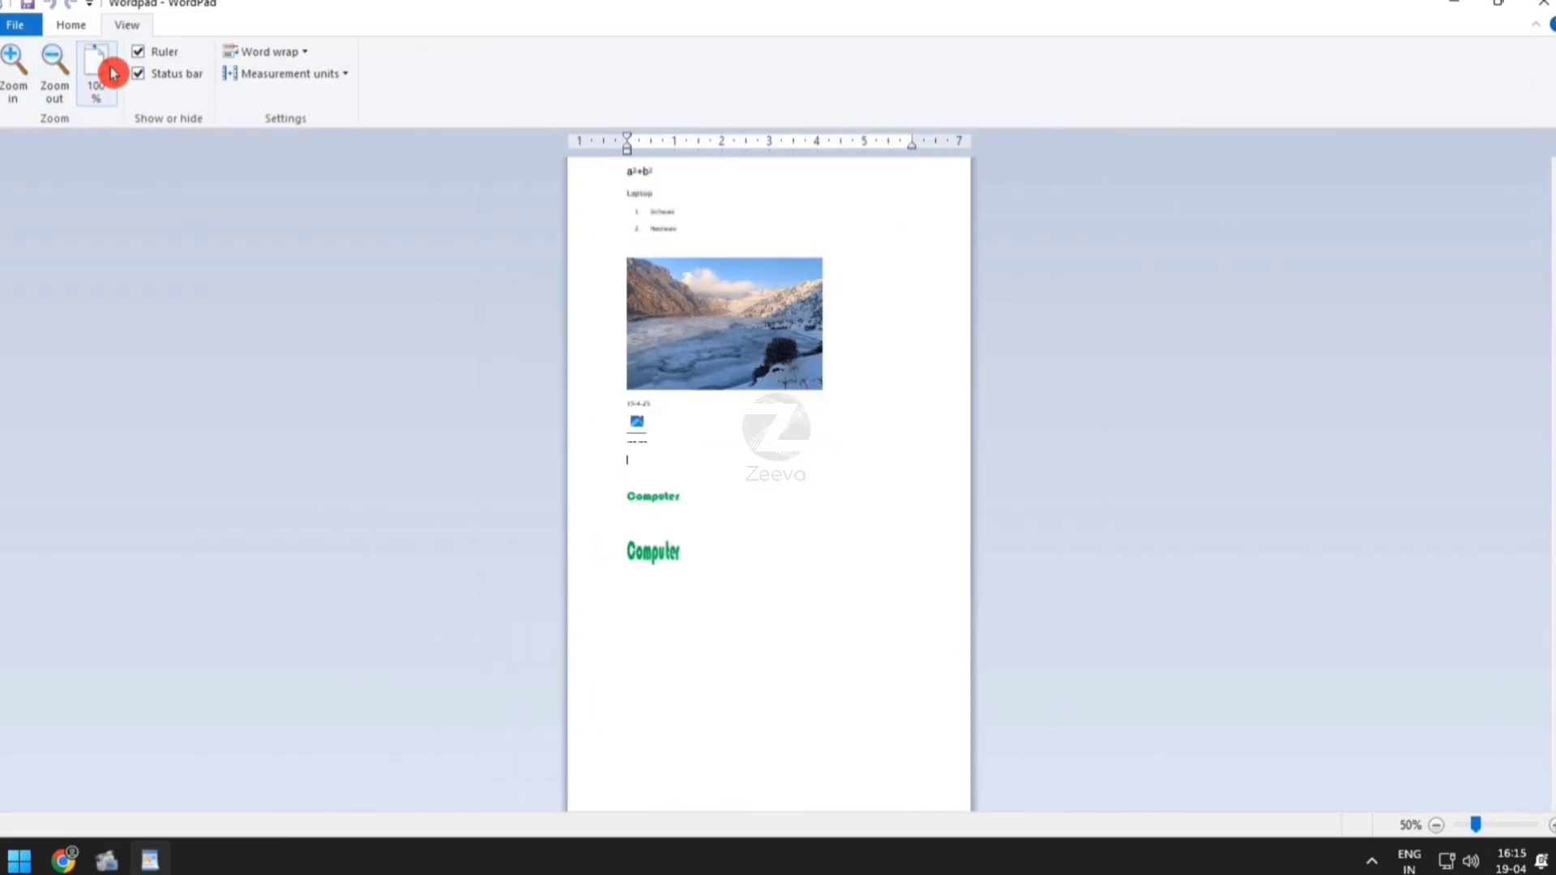
left_click(98, 68)
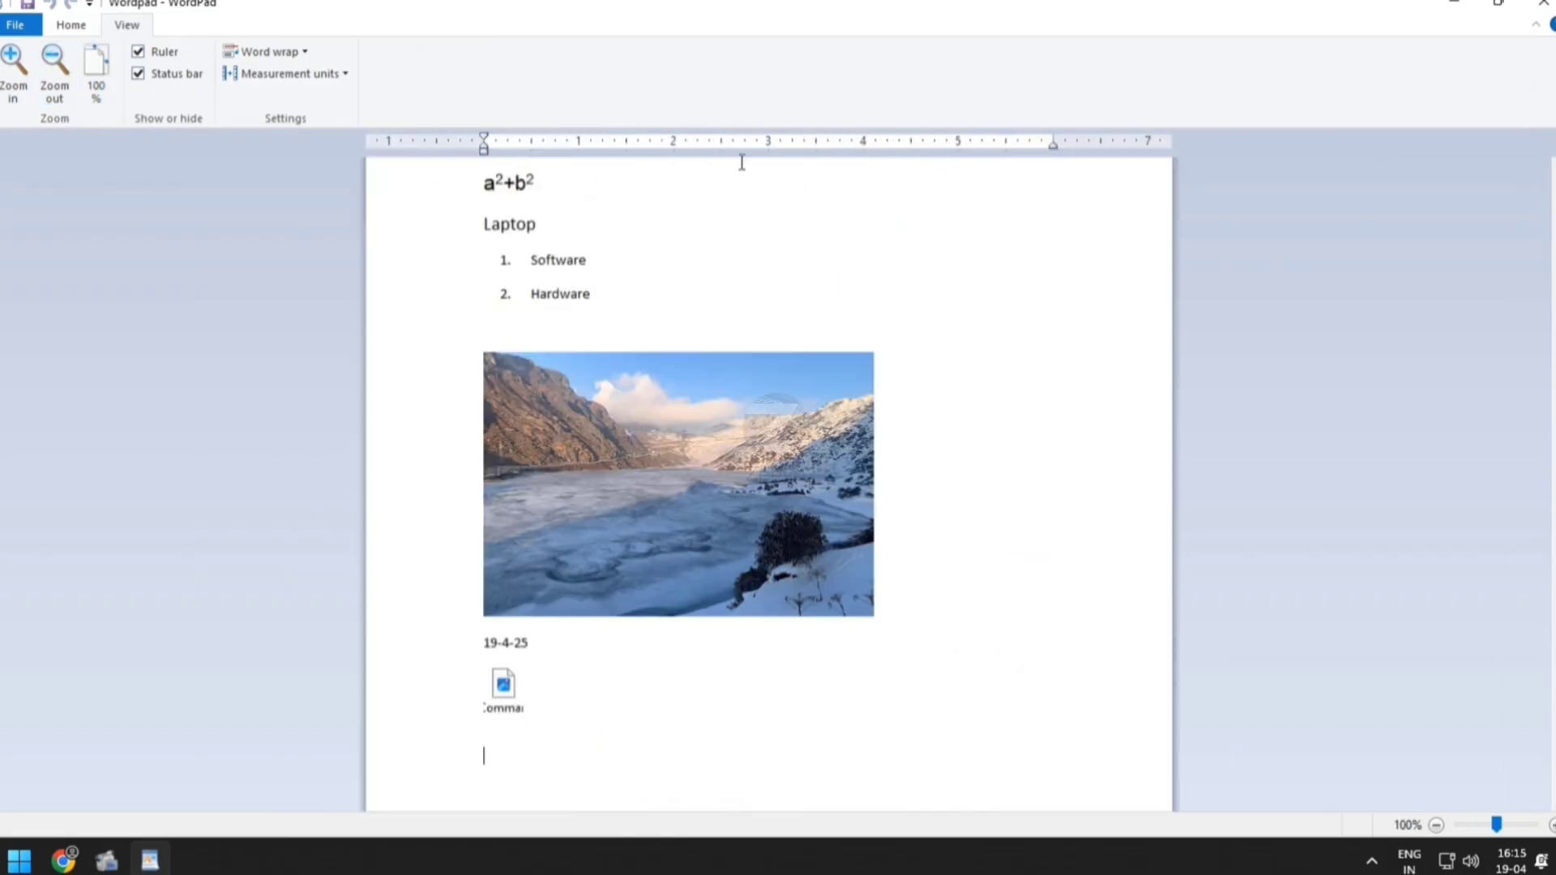
Hide the ruler and show it again, and do the same with the status bar
left_click(153, 57)
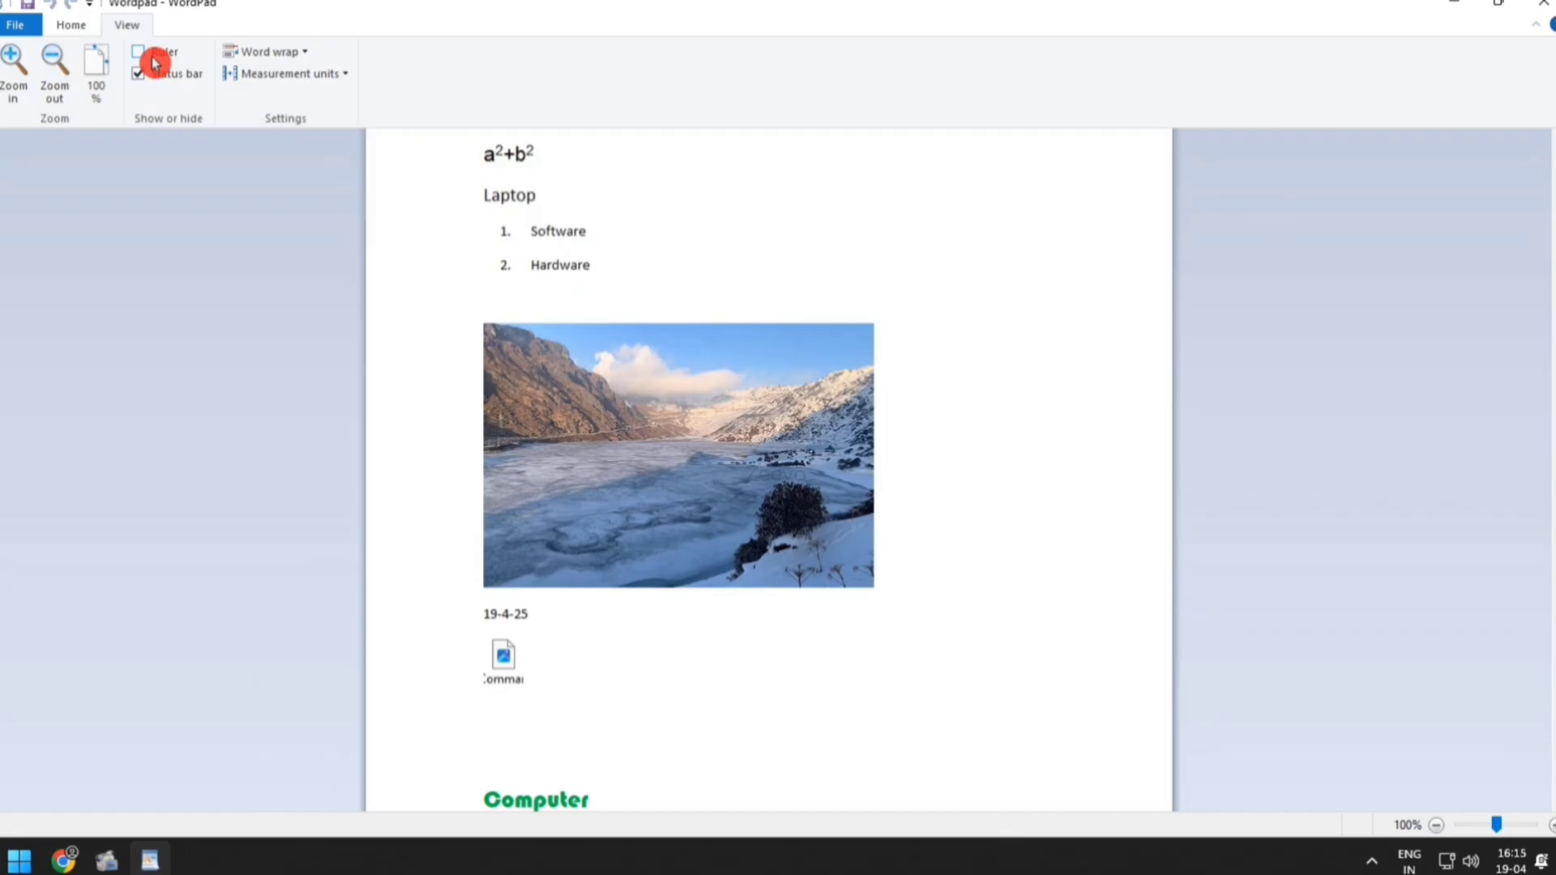
left_click(153, 58)
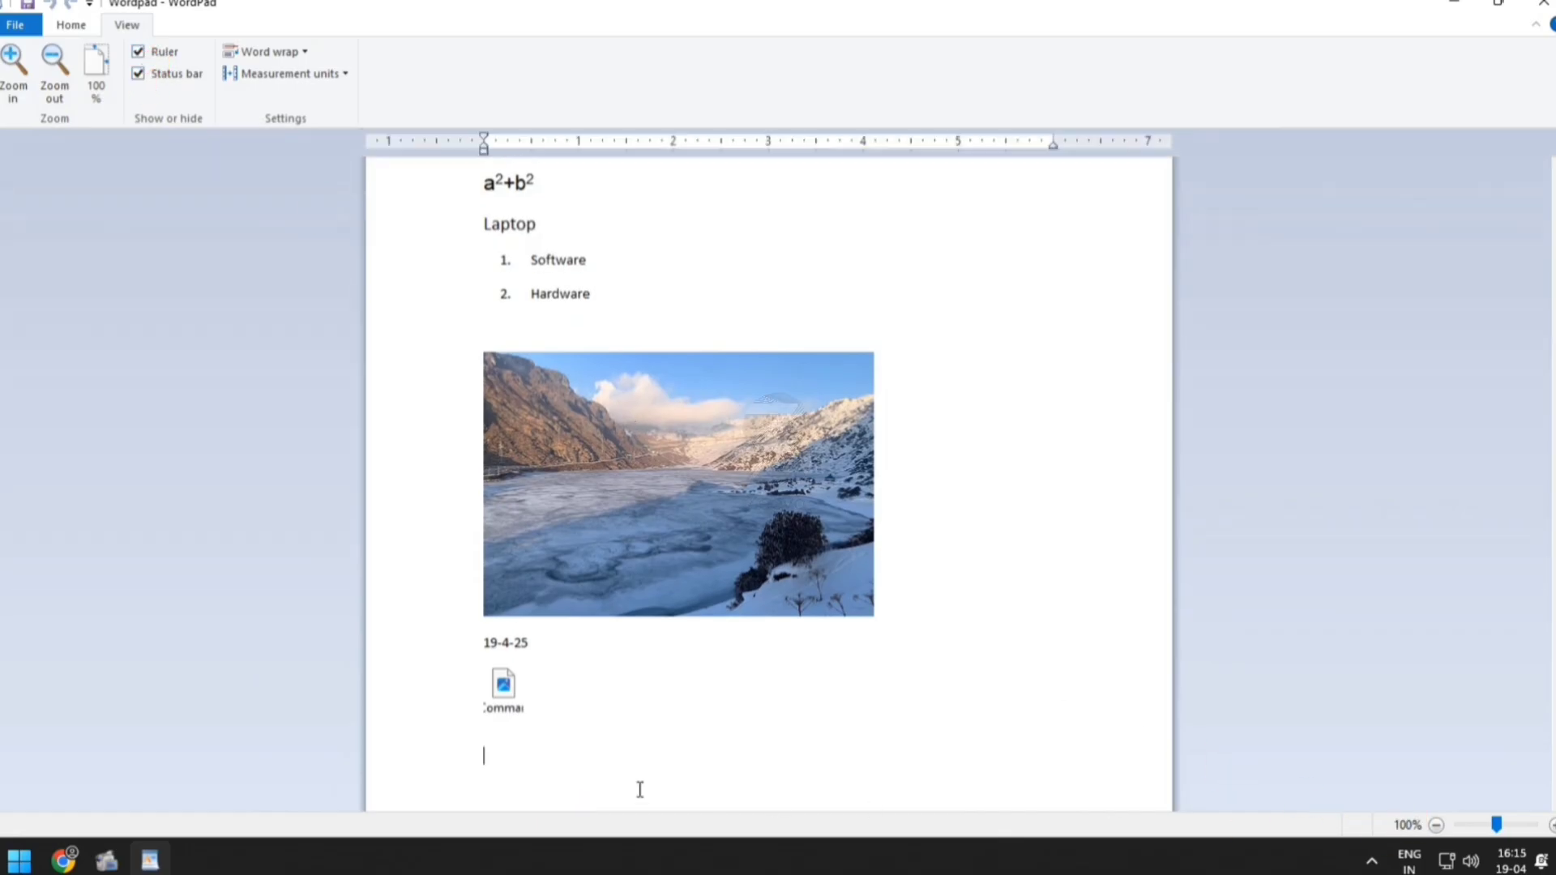
left_click(169, 89)
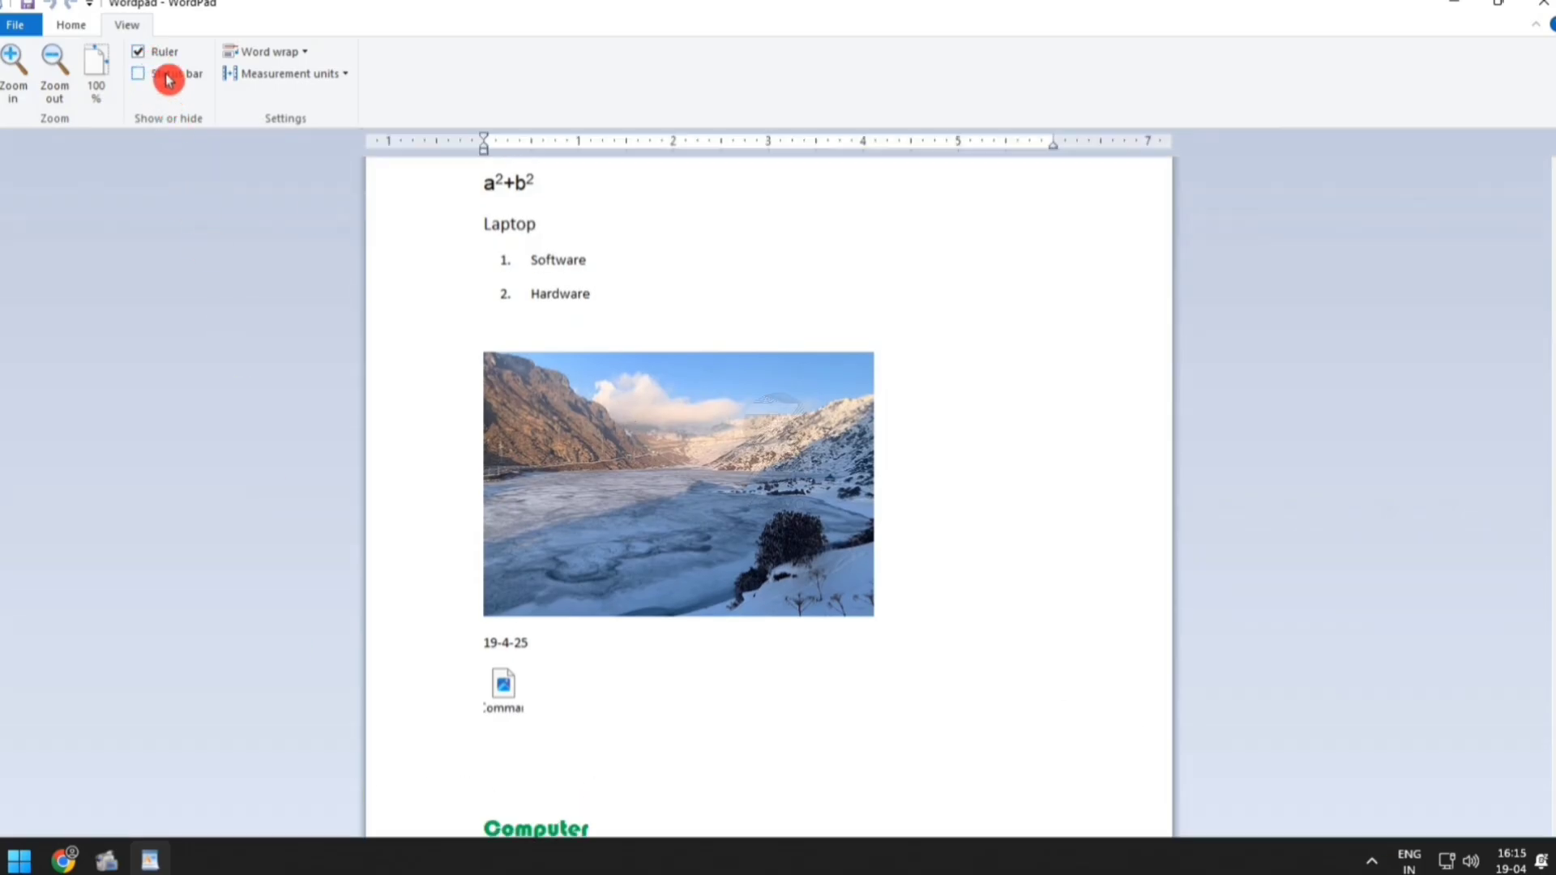
left_click(168, 79)
Set the word wrap to No wrap and check how the opening paragraph runs on one line
left_click(297, 55)
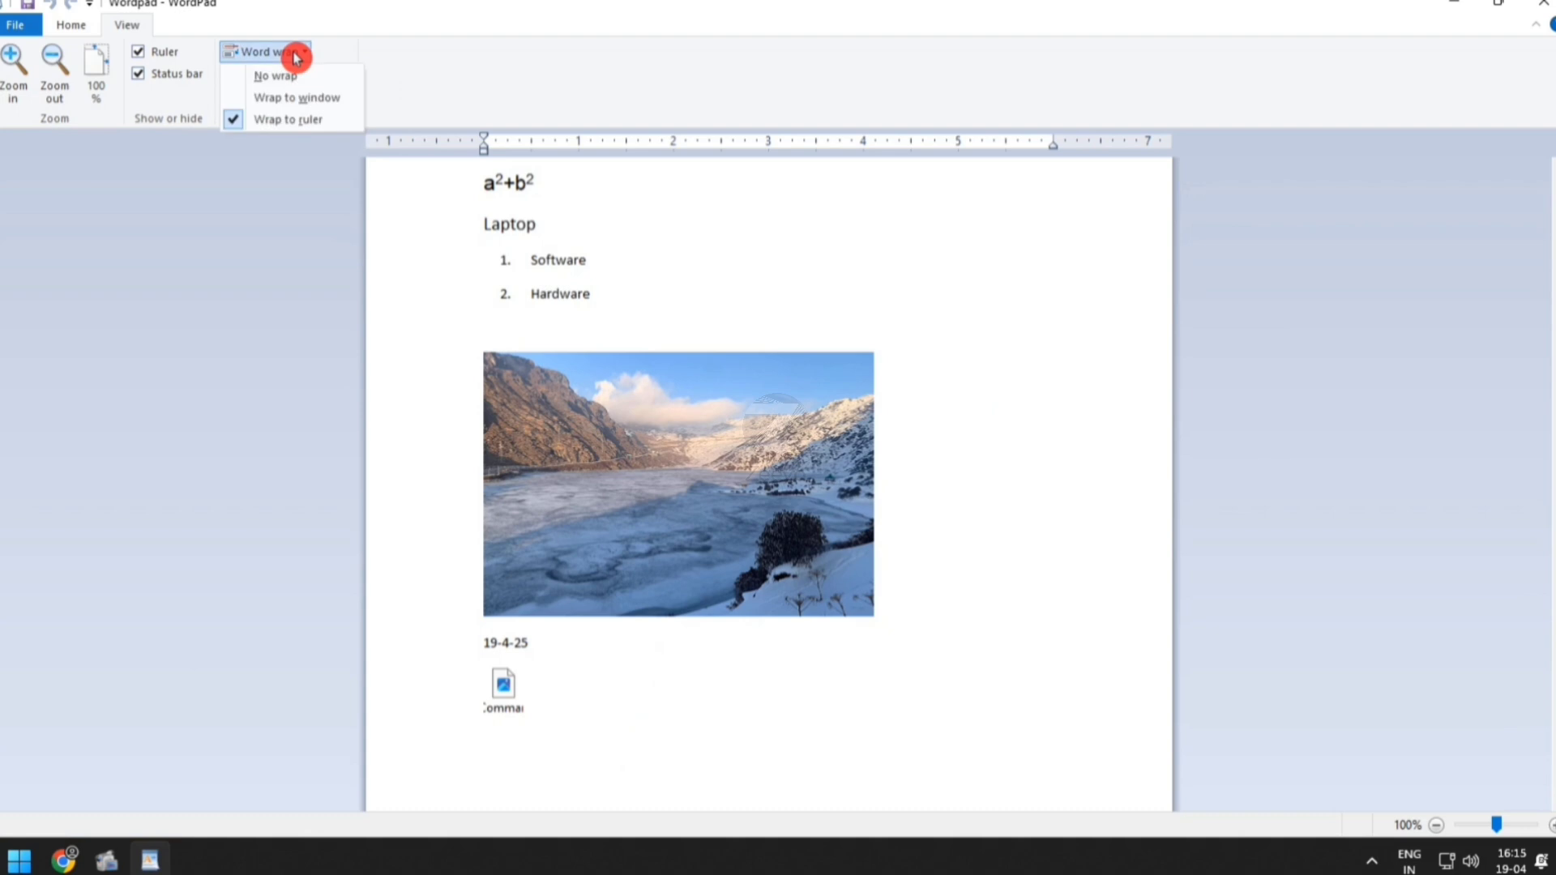
left_click(292, 77)
scroll(868, 508, "up", 3)
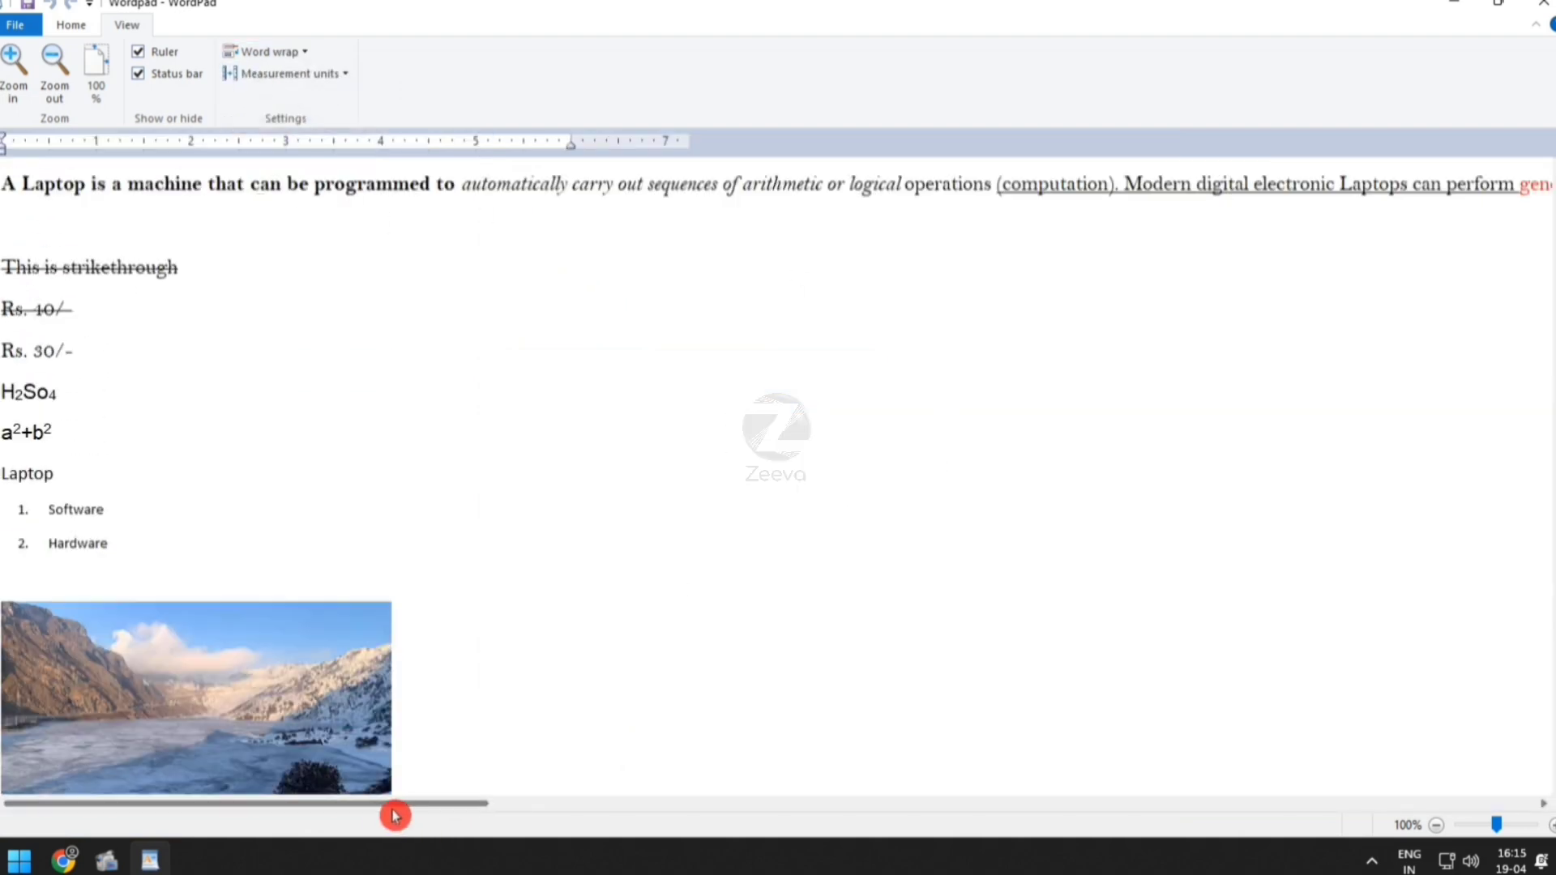
left_click_drag(389, 804, 299, 771)
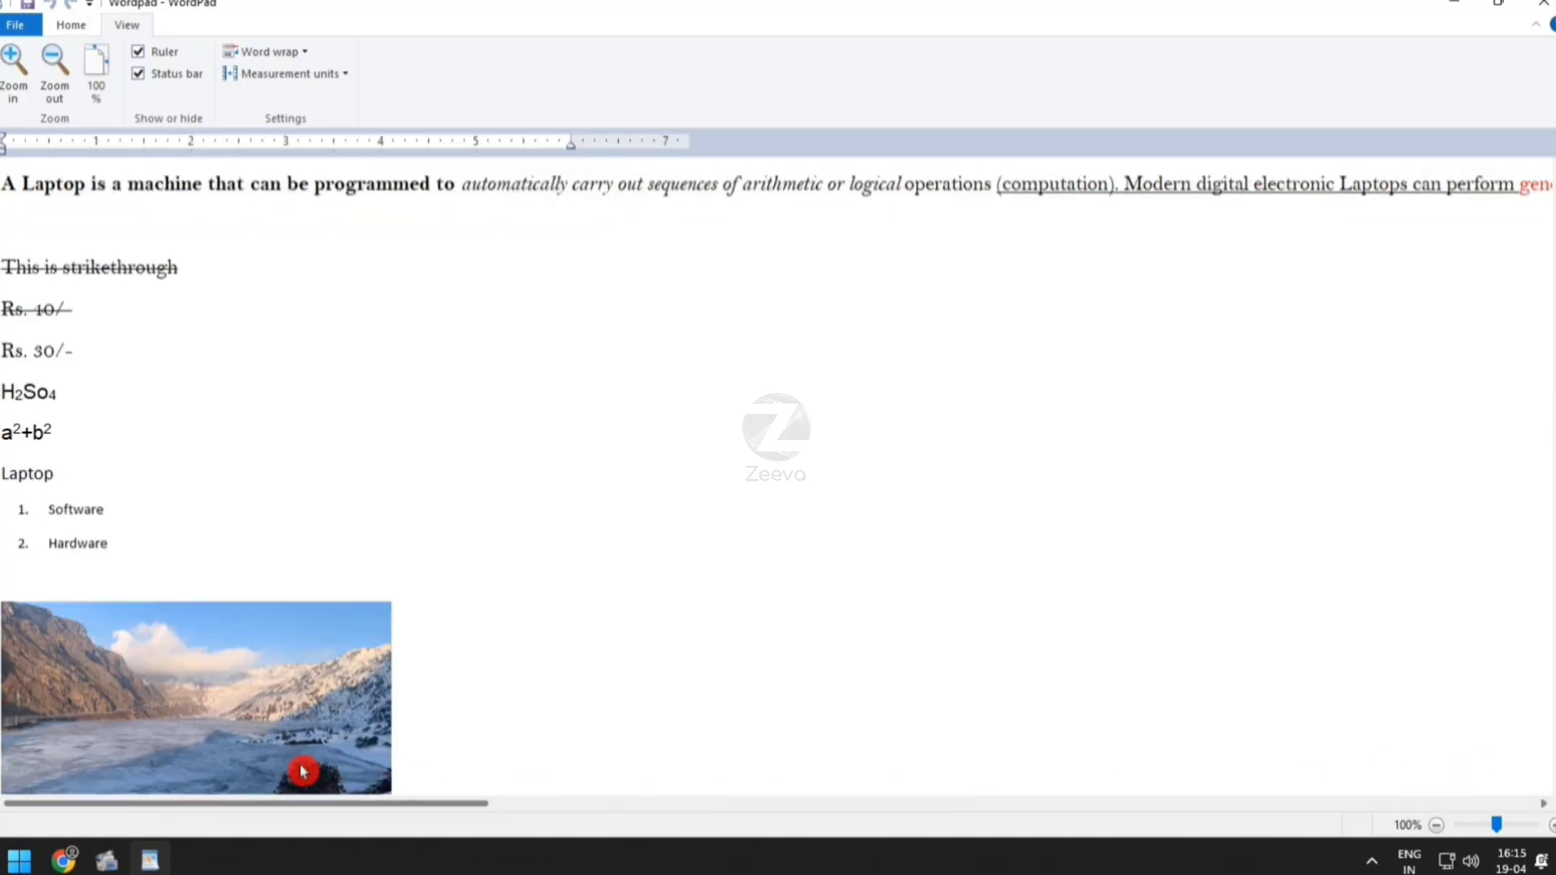
Set the word wrap to Wrap to window and test it by slightly narrowing the restored window before maximizing it
left_click(271, 51)
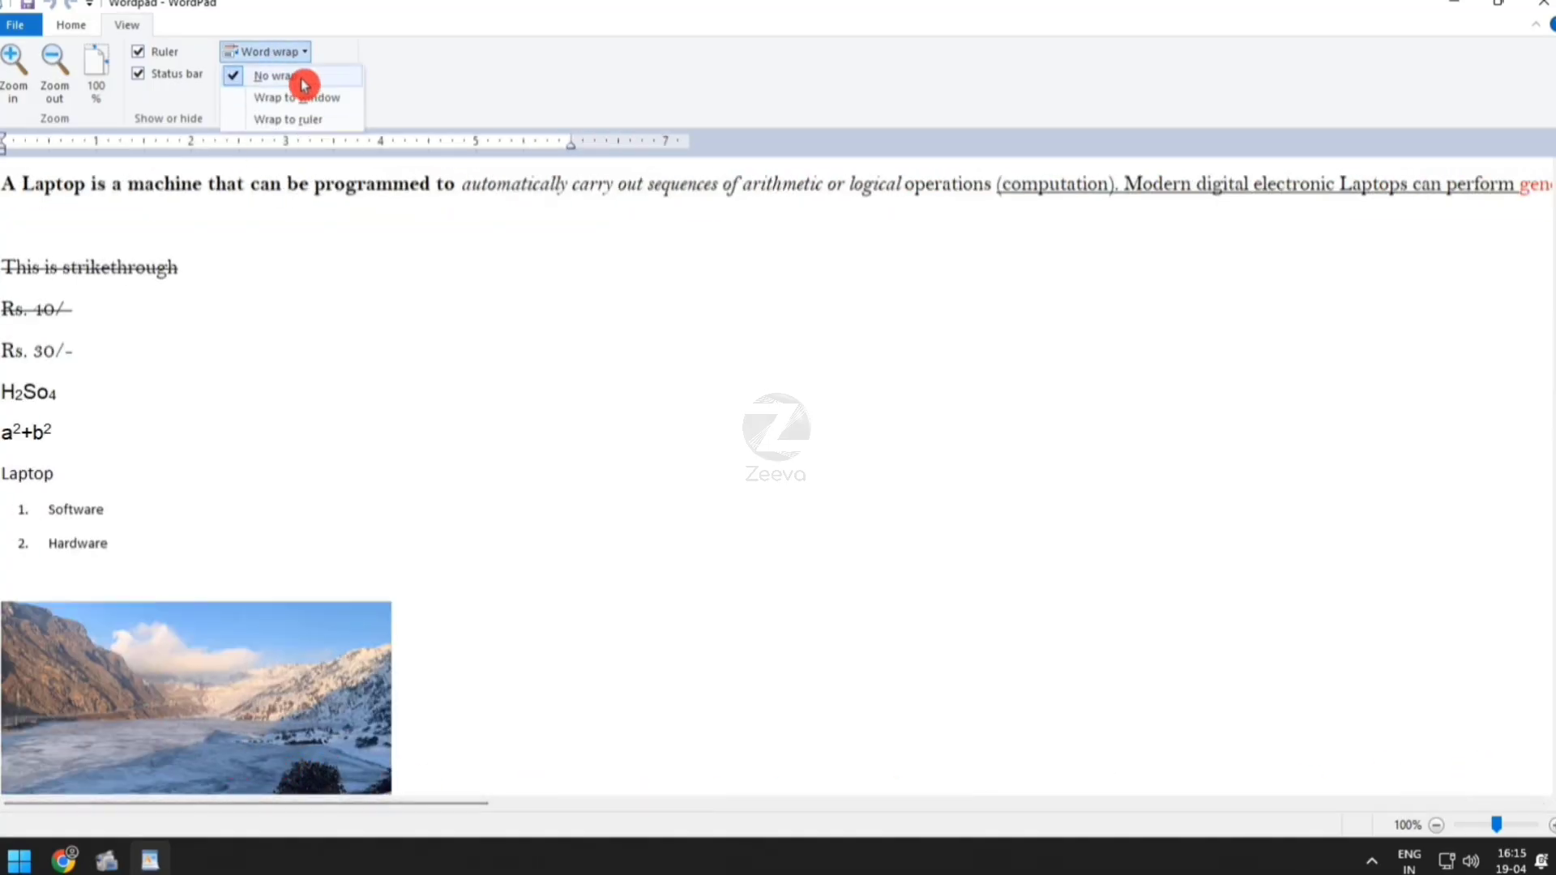
left_click(320, 99)
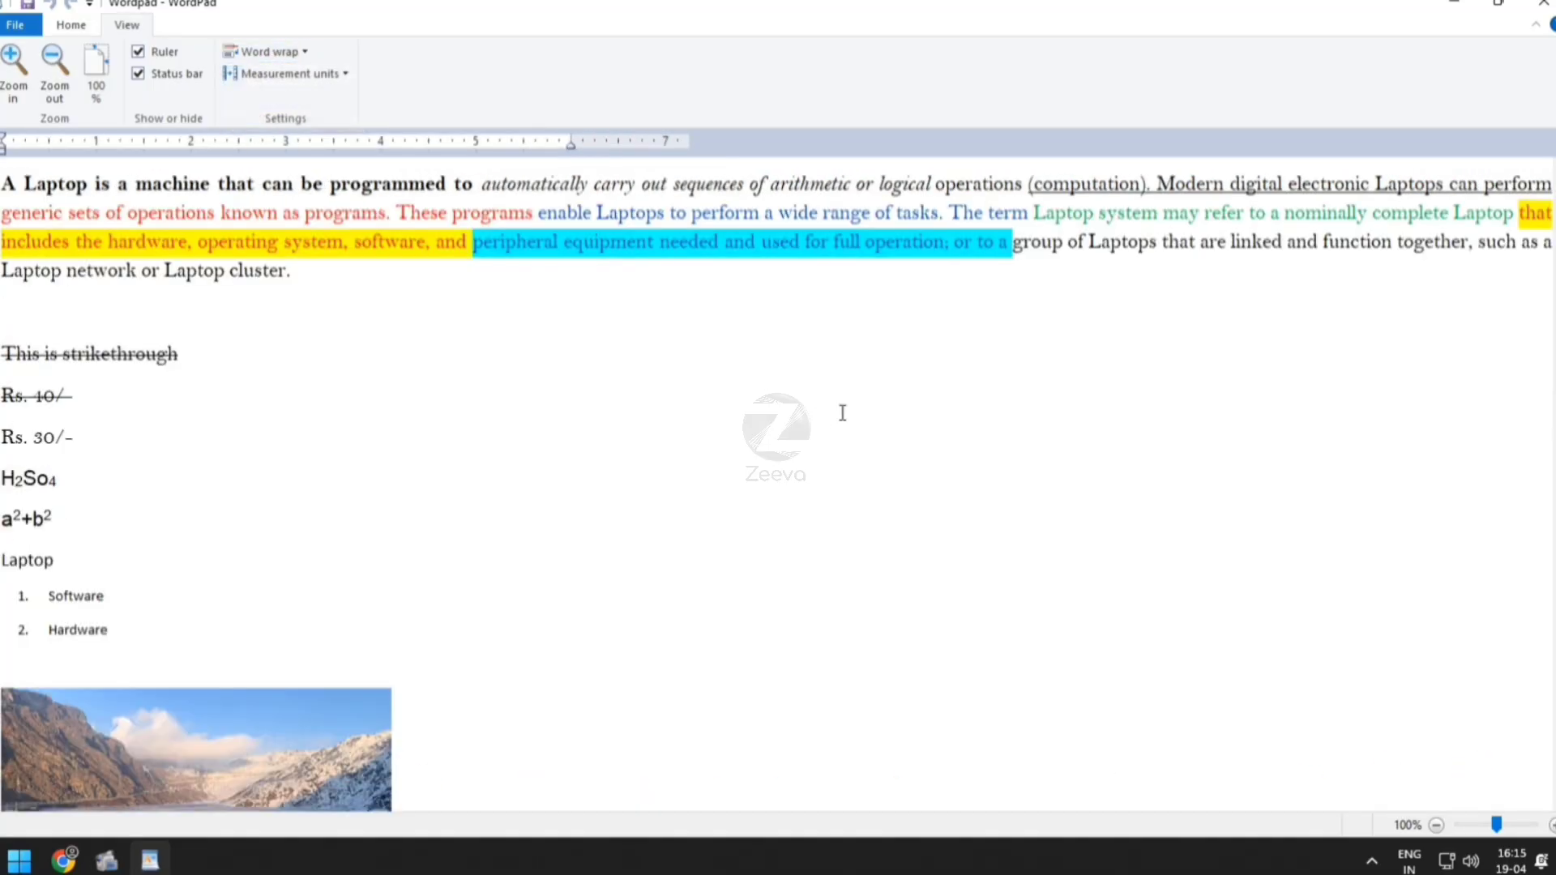
left_click(1499, 3)
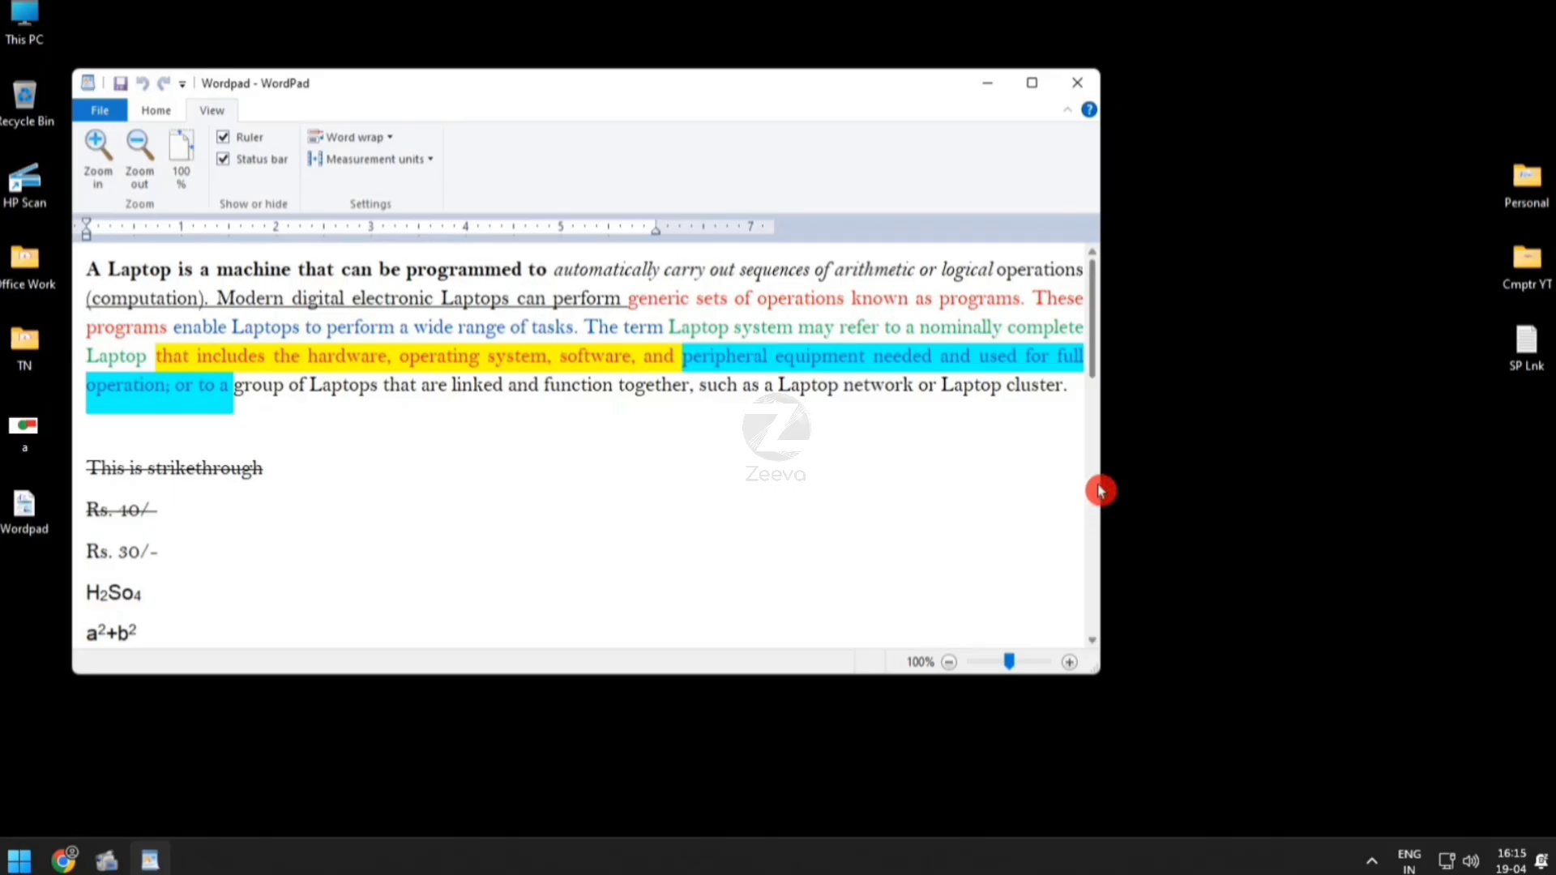
mouse_move(1103, 476)
left_mouse_down()
mouse_move(671, 494)
mouse_move(1098, 490)
left_mouse_up()
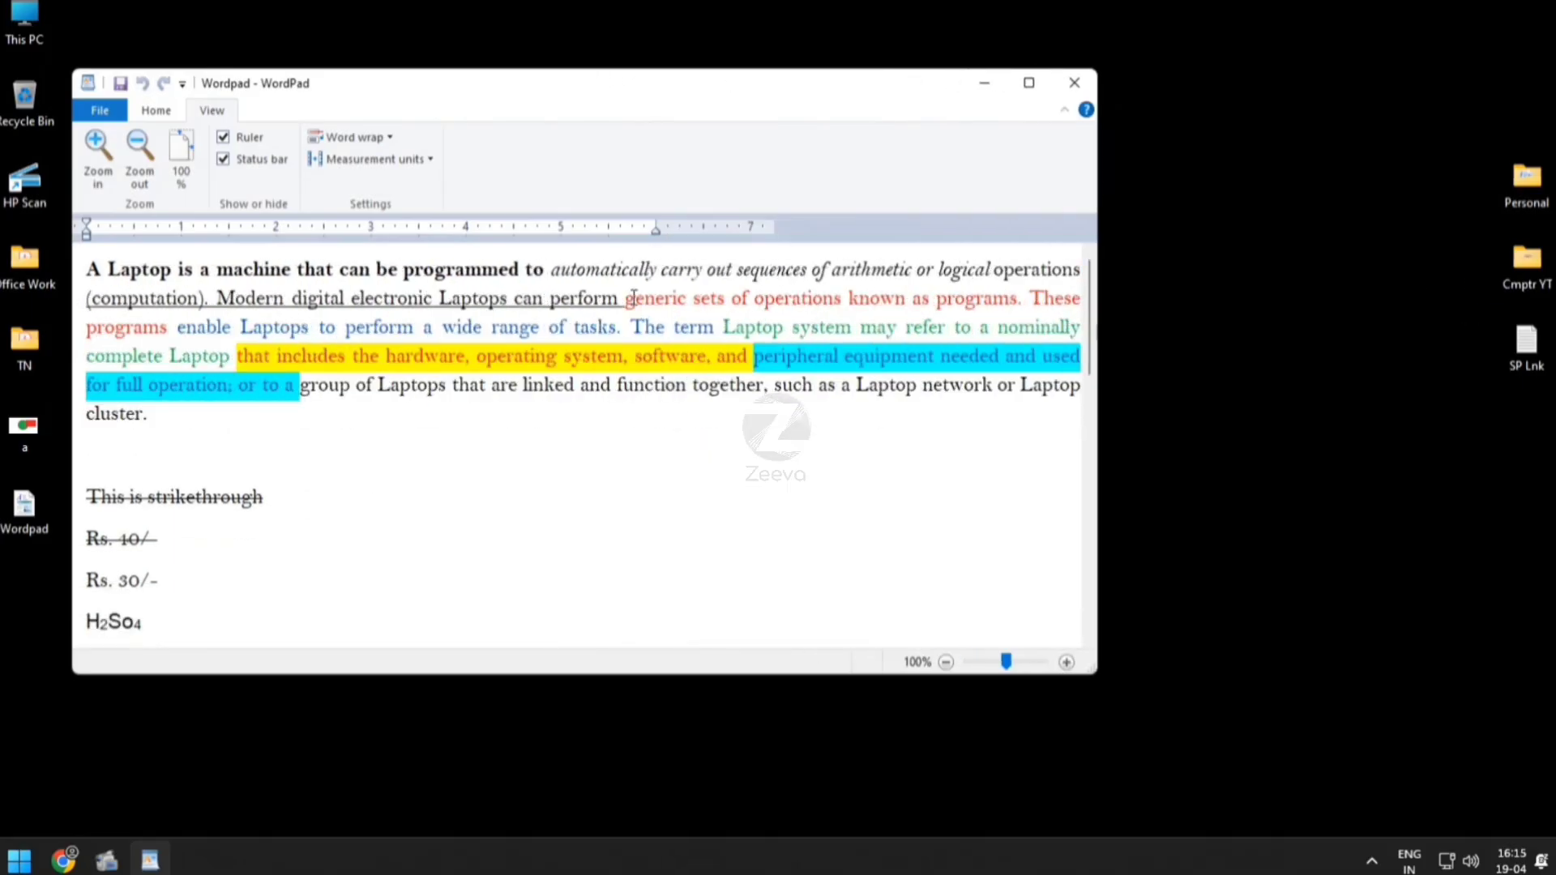
double_click(565, 90)
Set the word wrap to Wrap to ruler and test it by widening the restored window before maximizing it
left_click(276, 52)
left_click(283, 122)
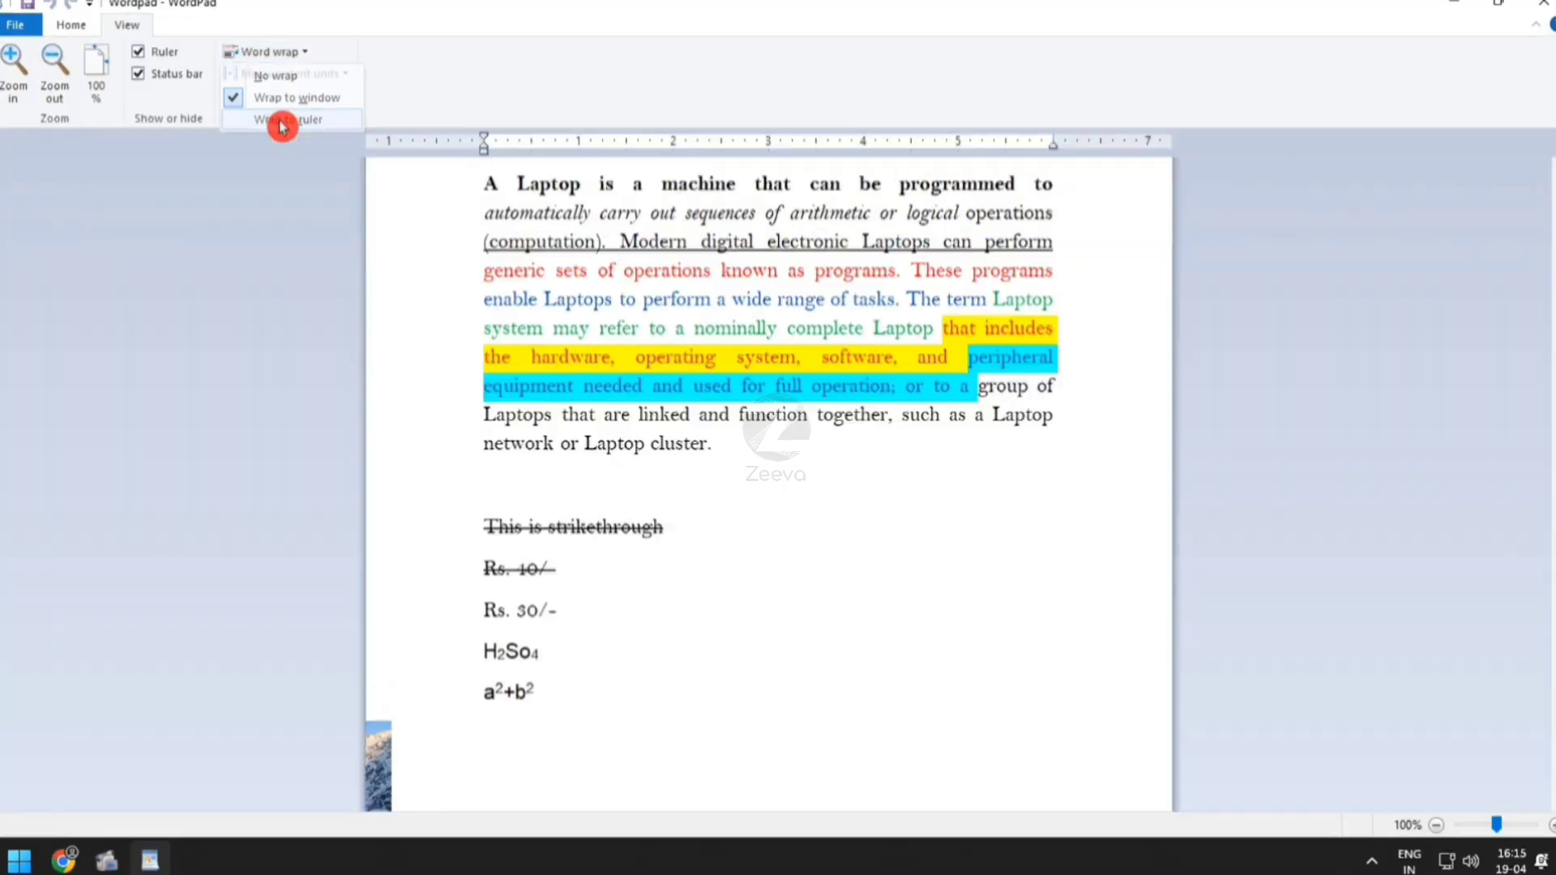
double_click(729, 5)
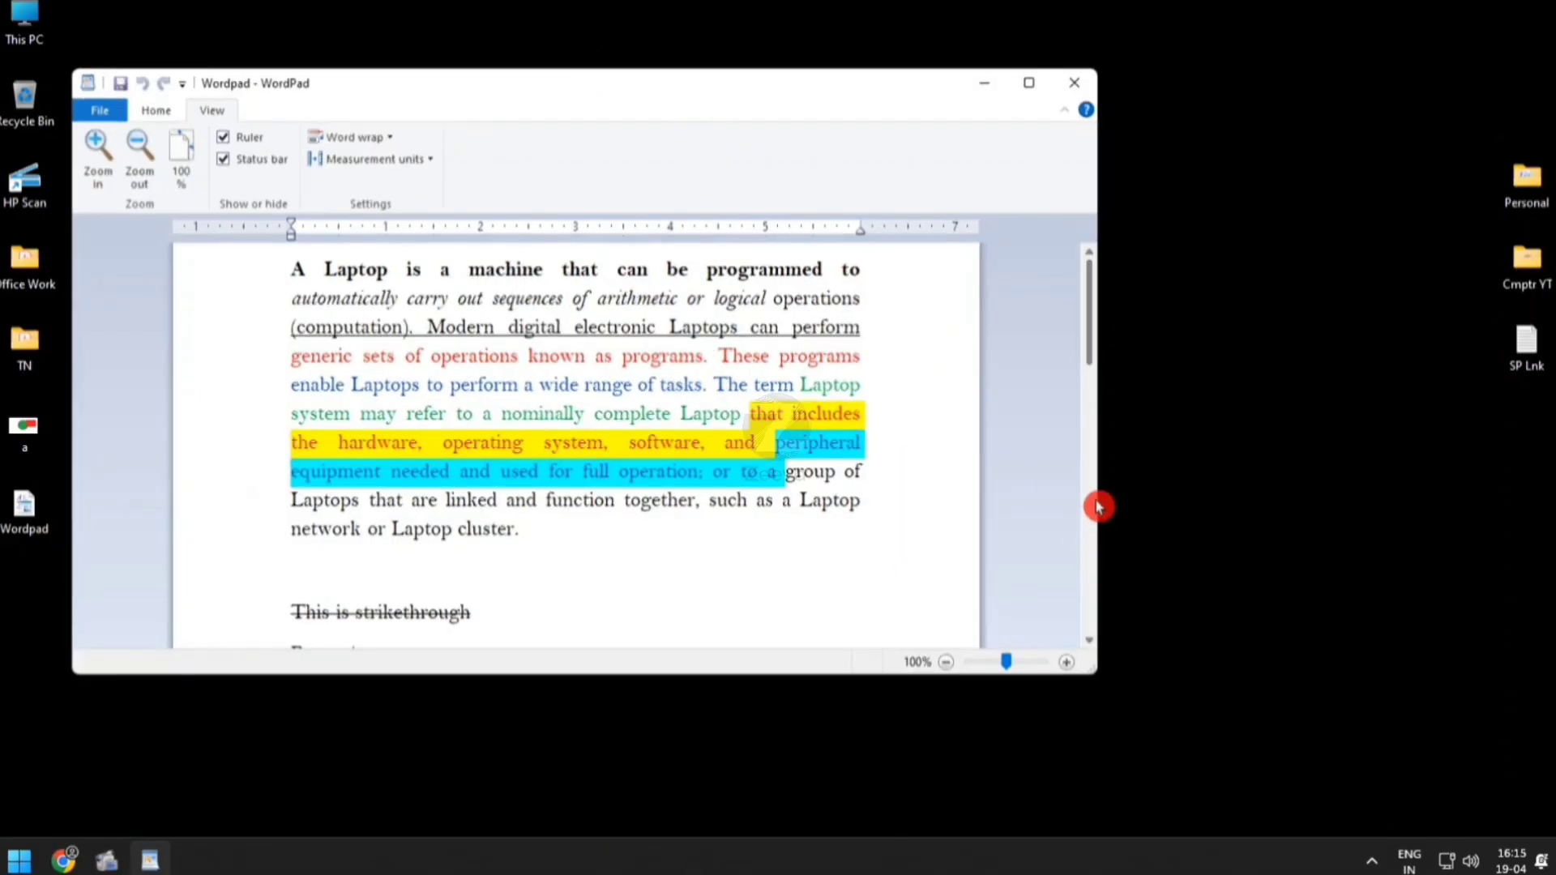
left_click_drag(1099, 506, 1183, 504)
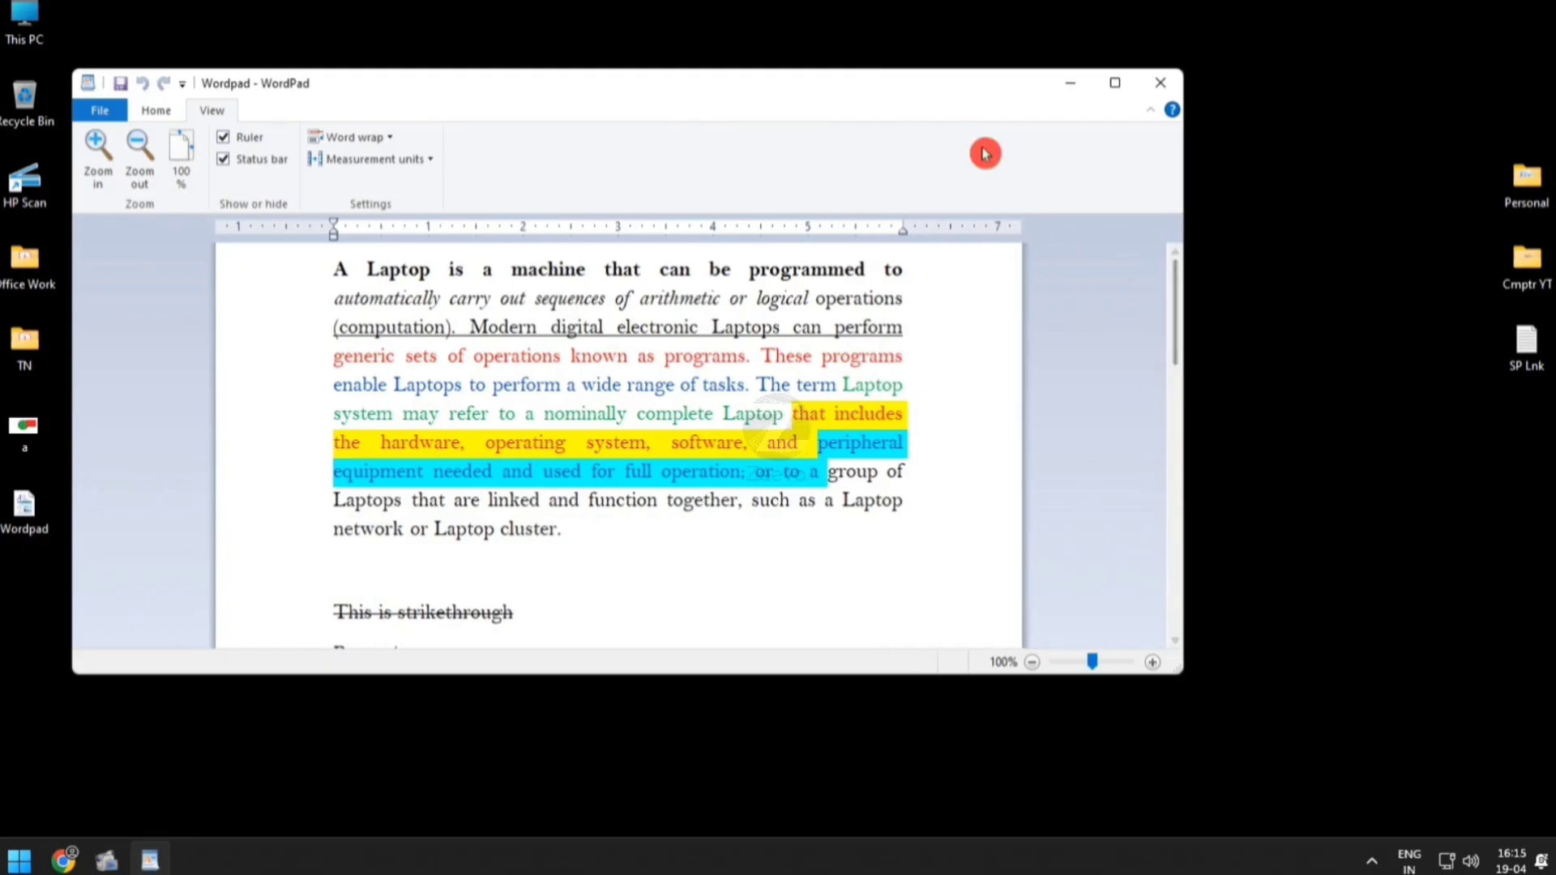
double_click(897, 98)
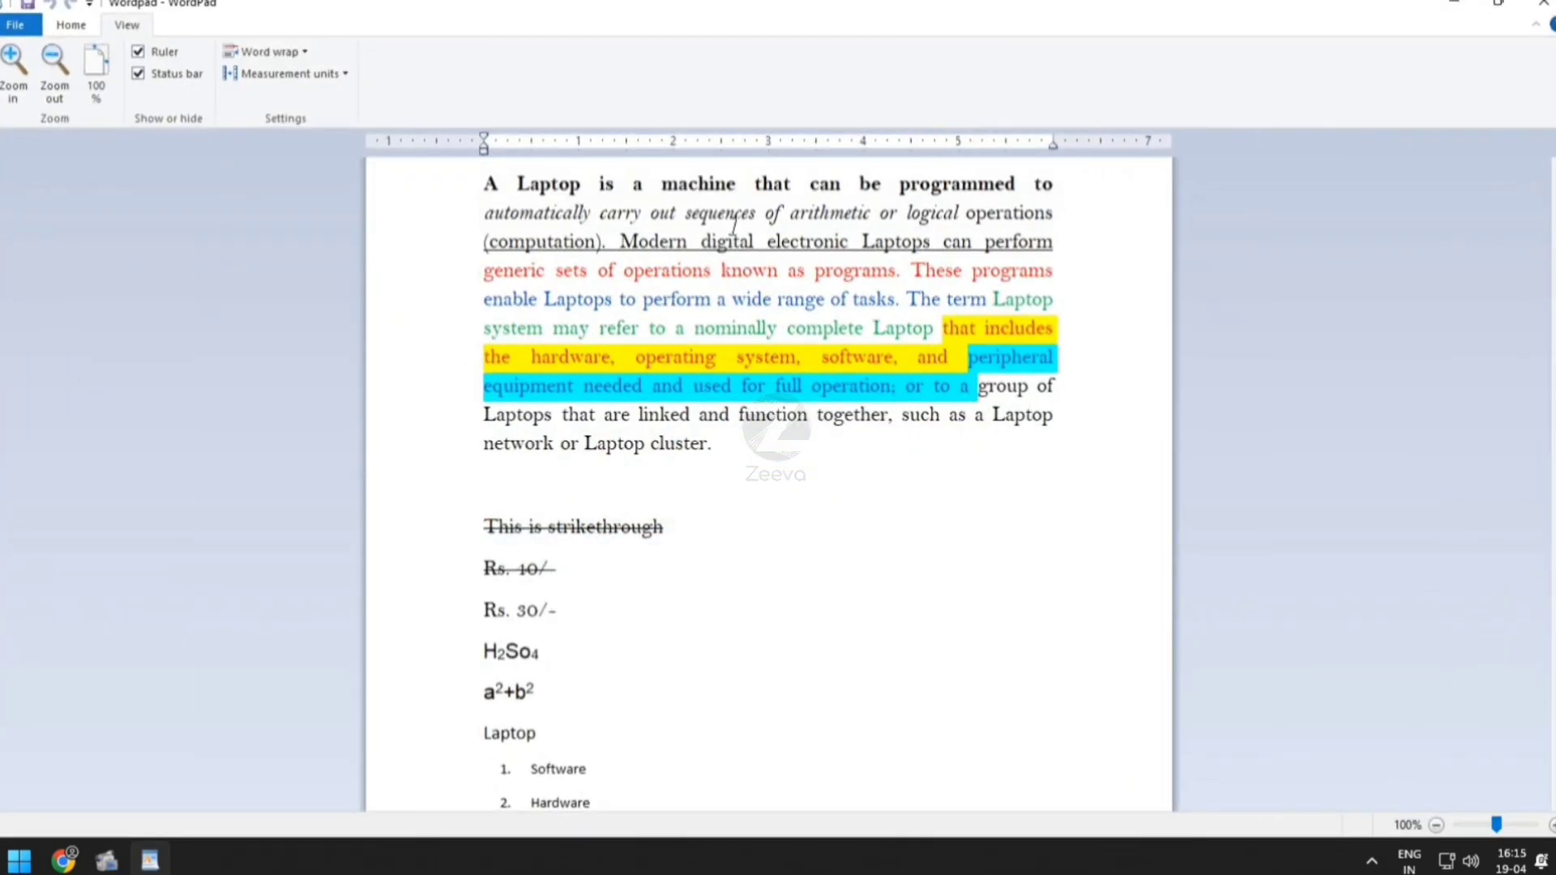
Switch the ruler's measurement units through Centimeters, Points and Picas, and set them back to Inches
left_click(330, 74)
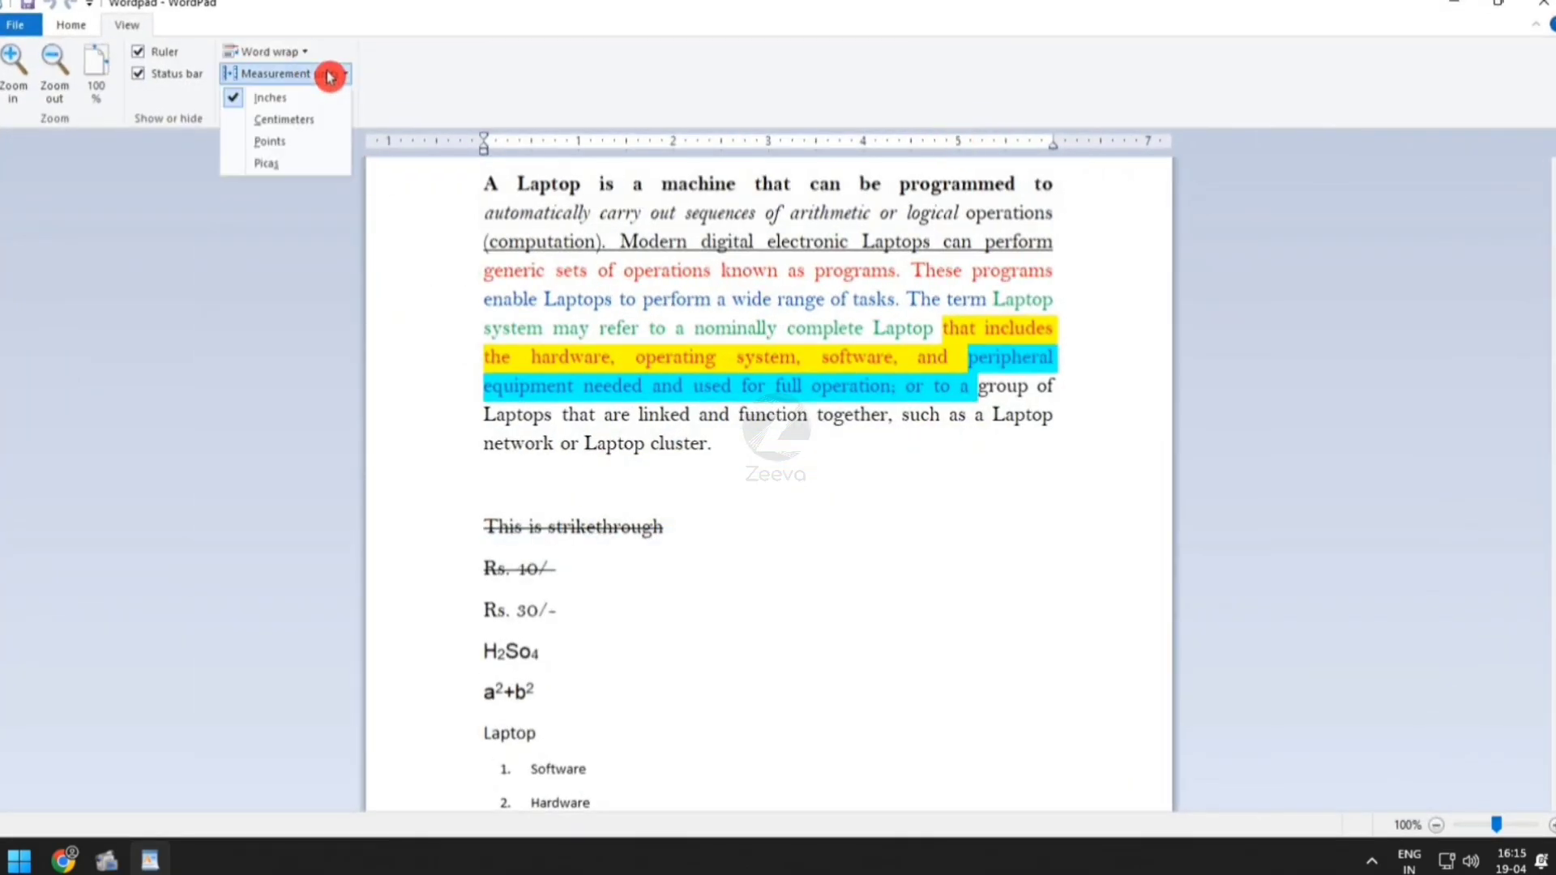
left_click(294, 128)
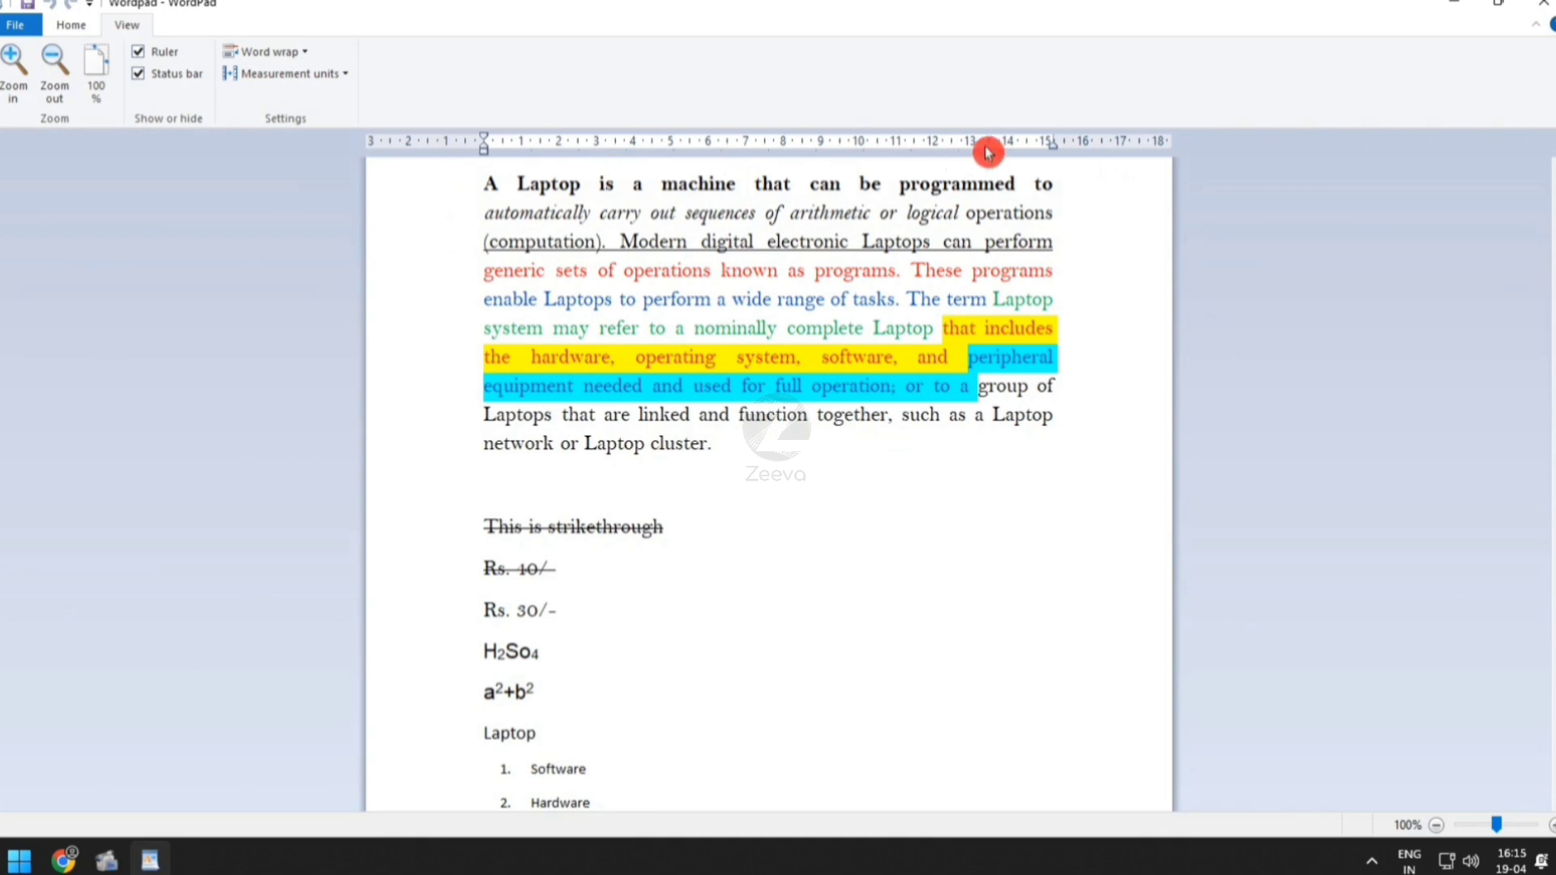
left_click(307, 74)
left_click(296, 139)
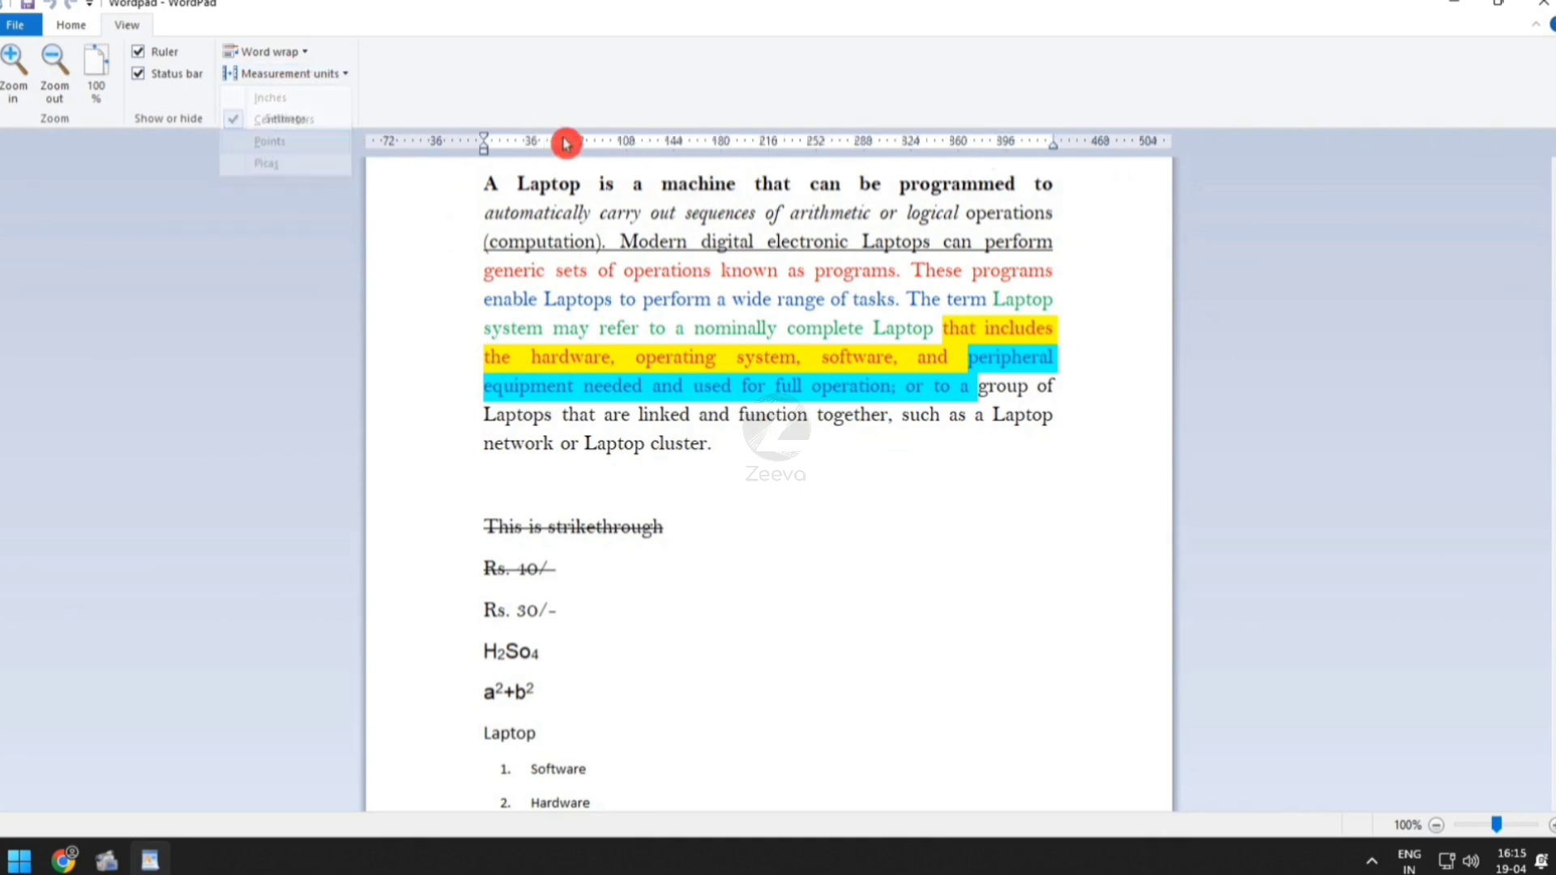
left_click(267, 78)
left_click(292, 155)
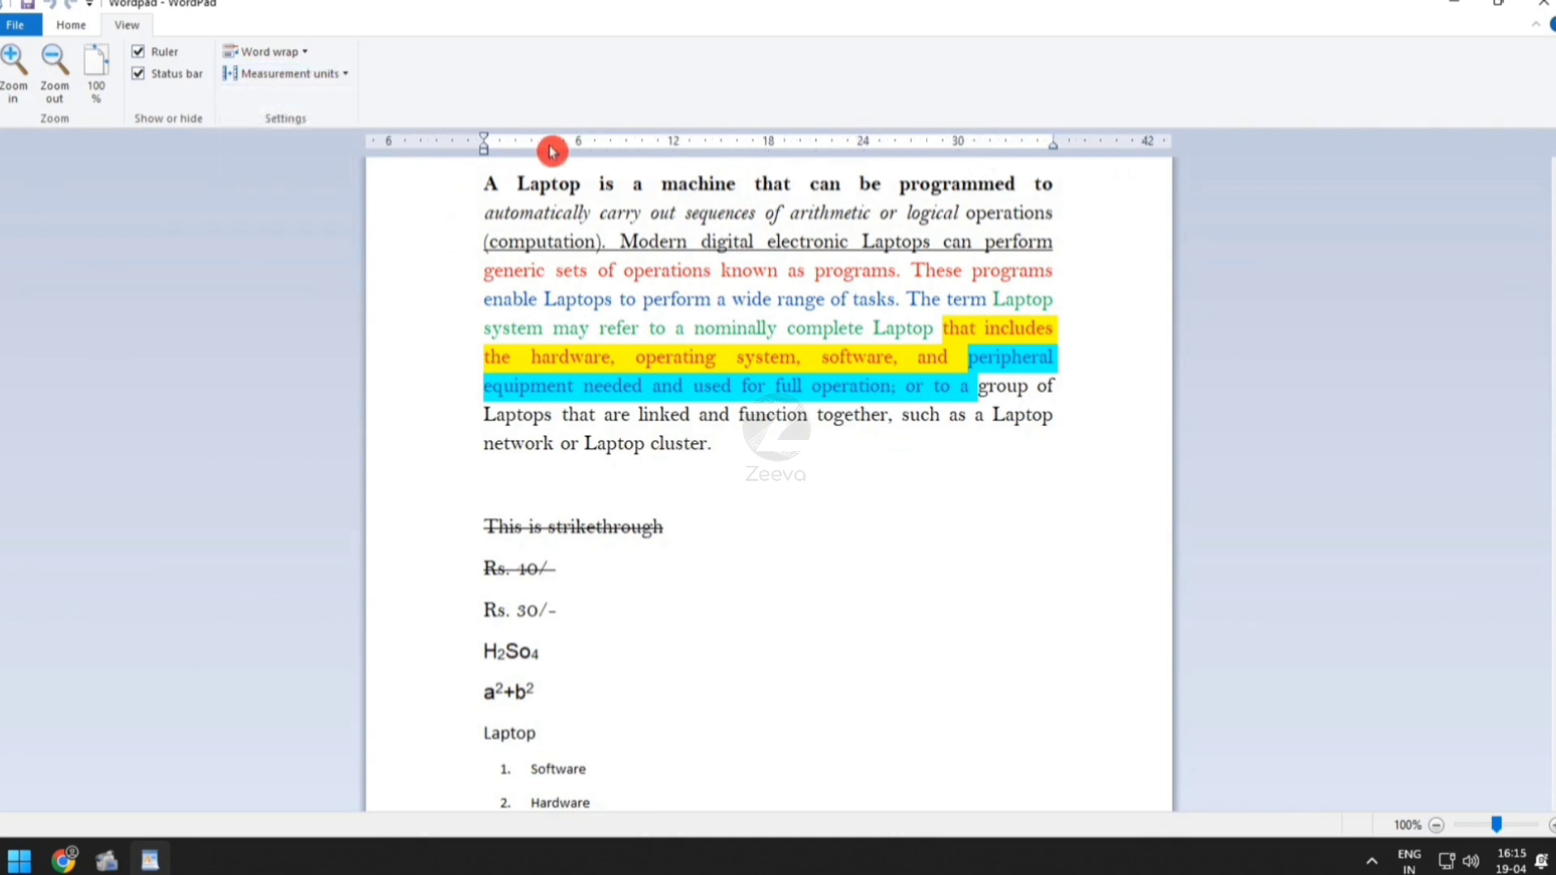
left_click(313, 86)
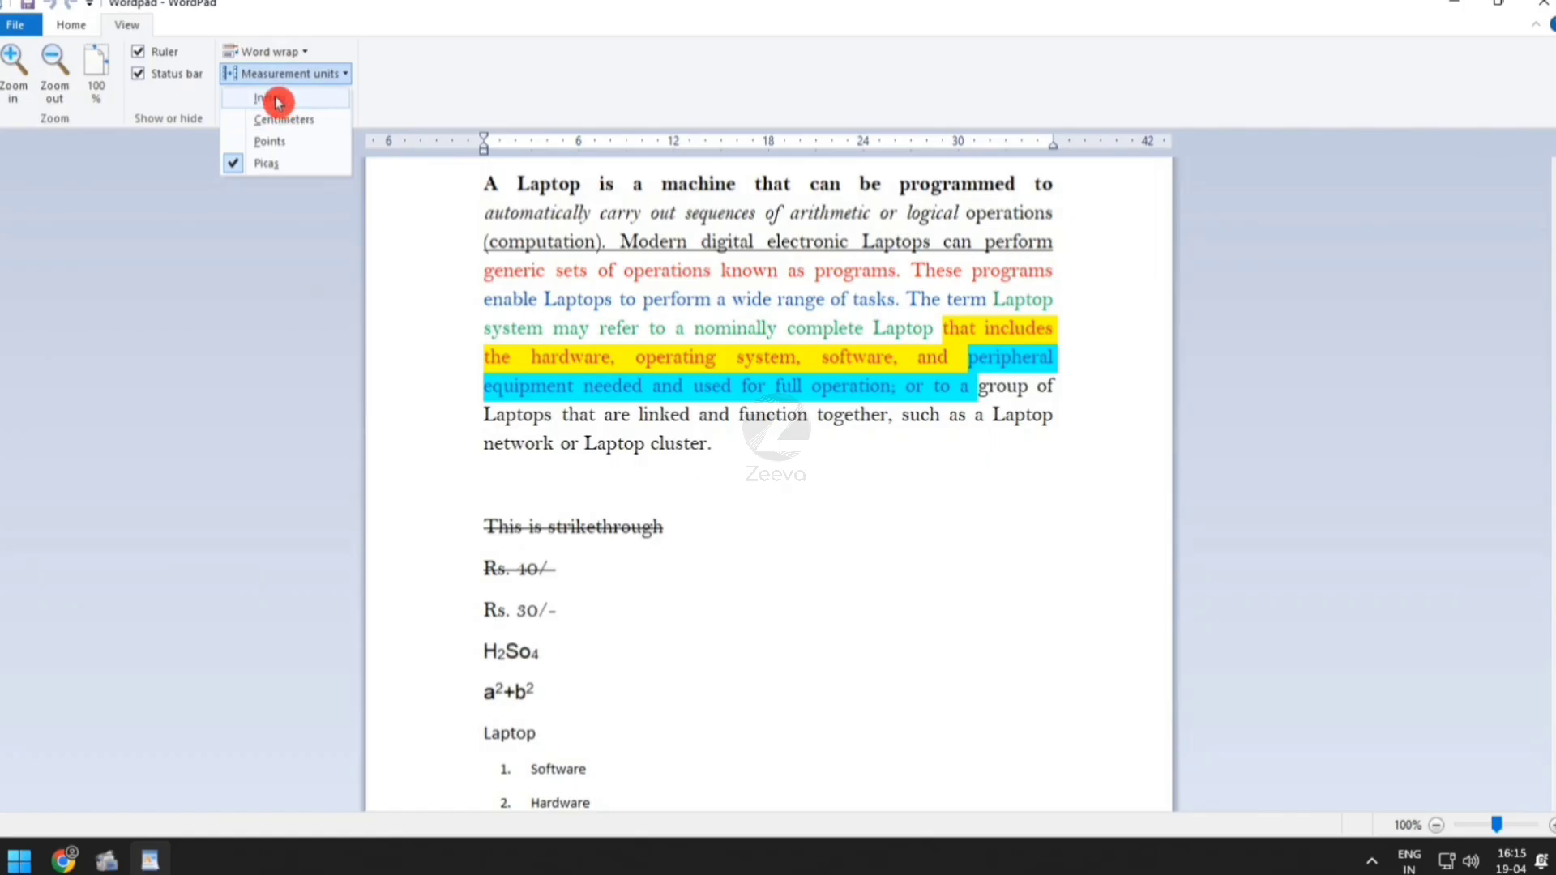
left_click(279, 98)
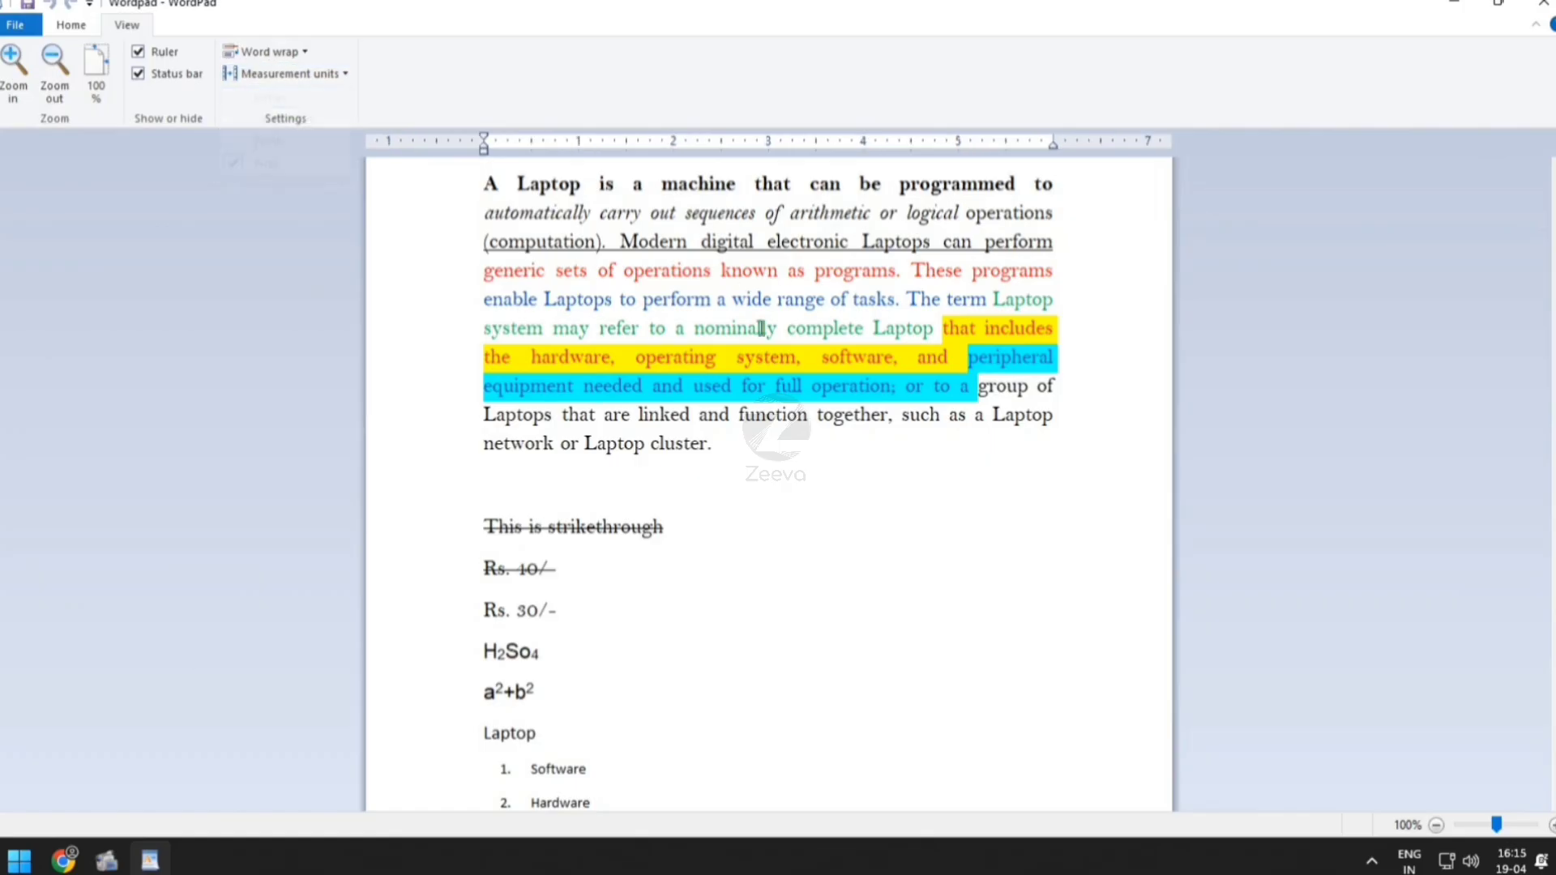
View the About WordPad information and close it
left_click(31, 30)
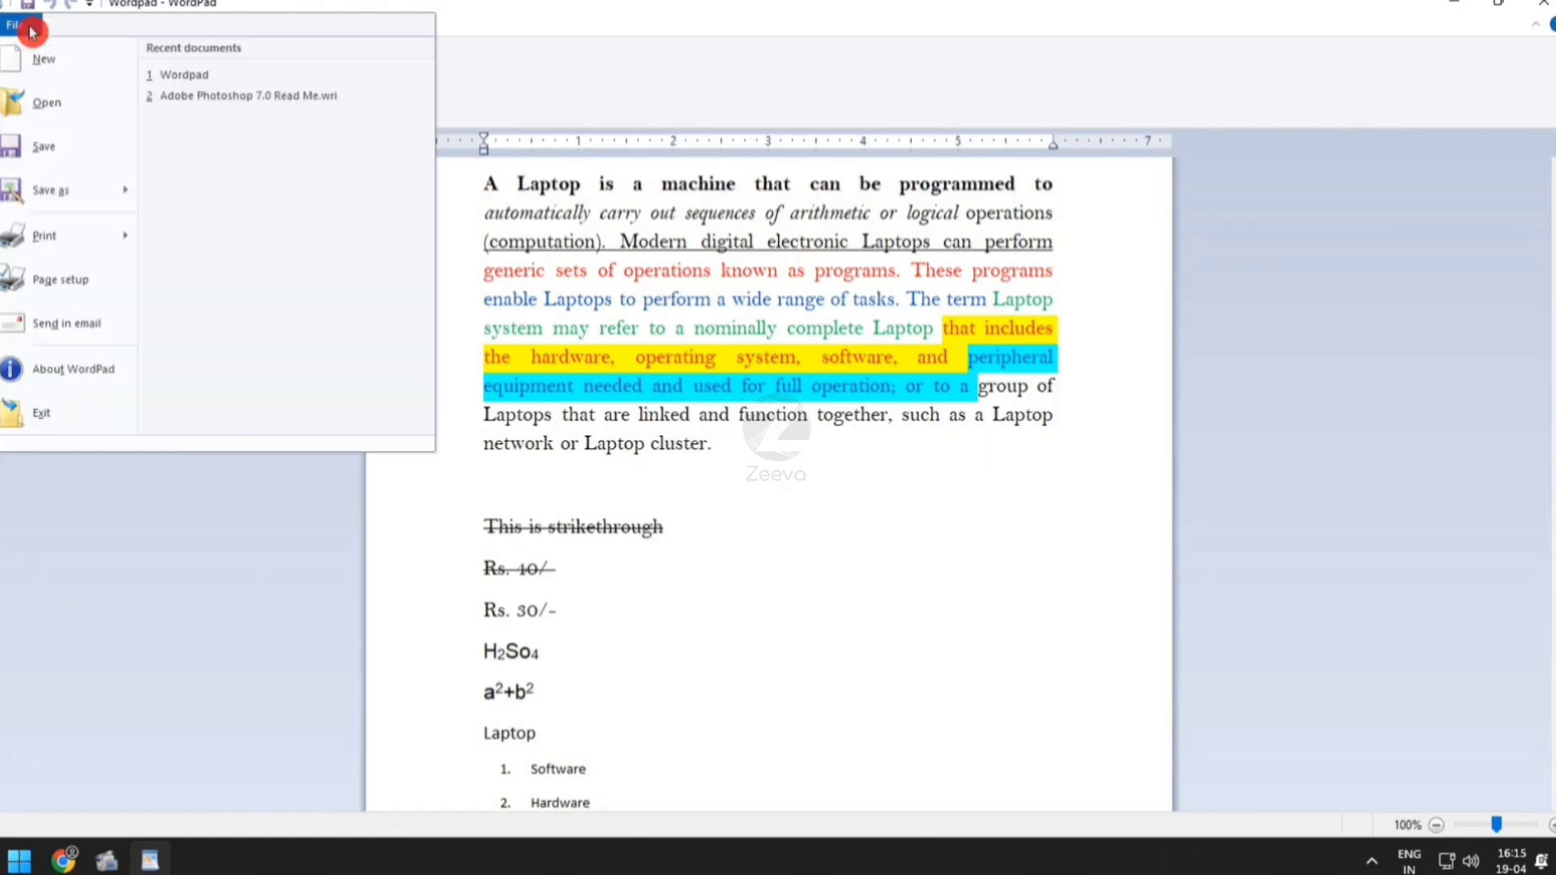
left_click(69, 370)
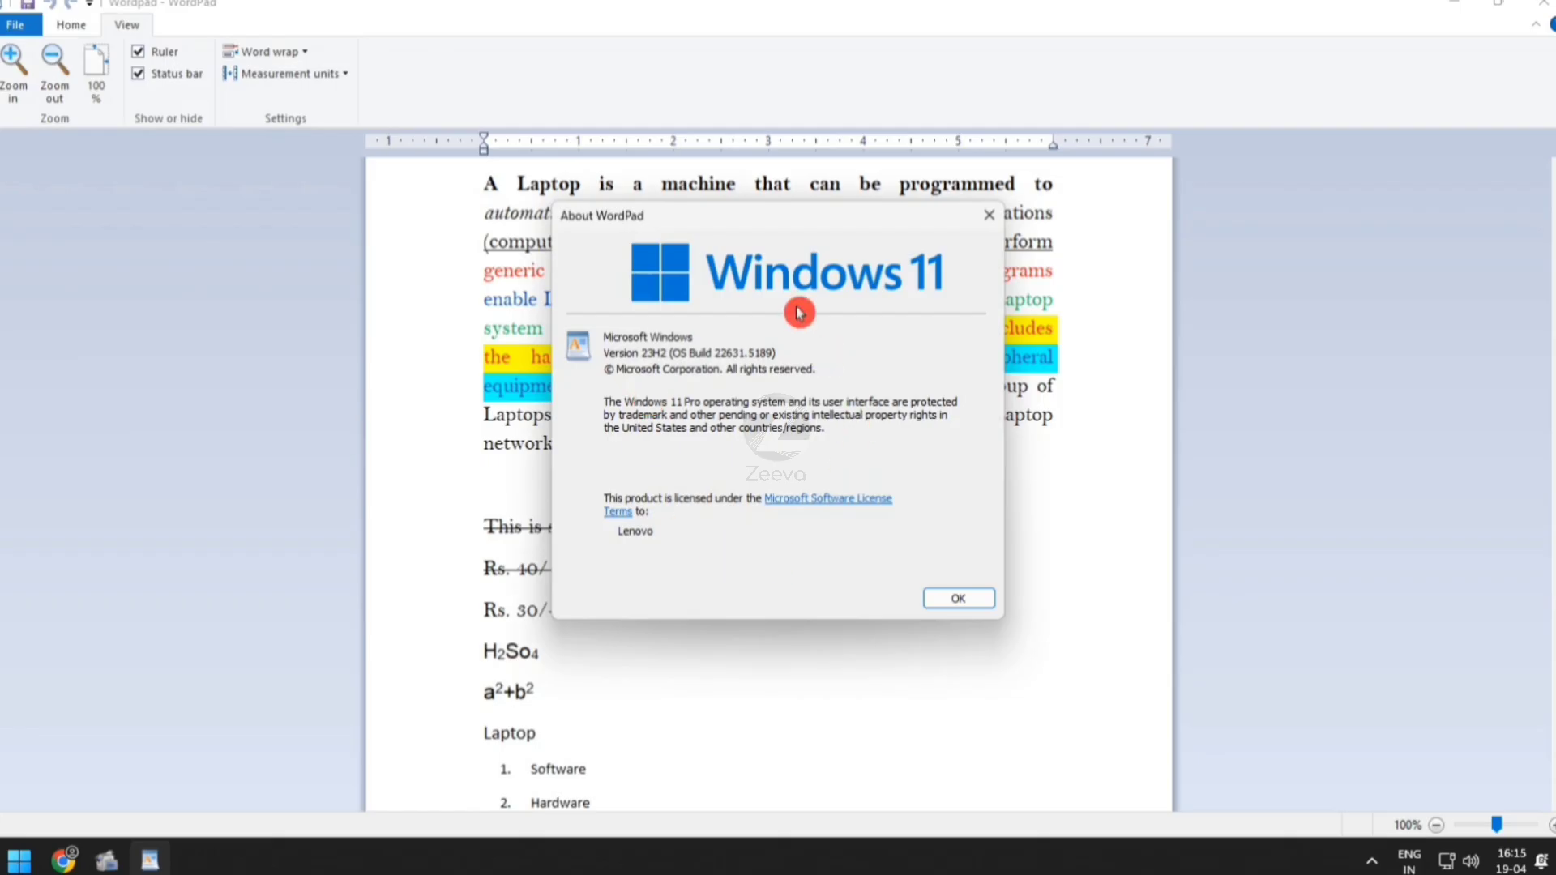
left_click(961, 600)
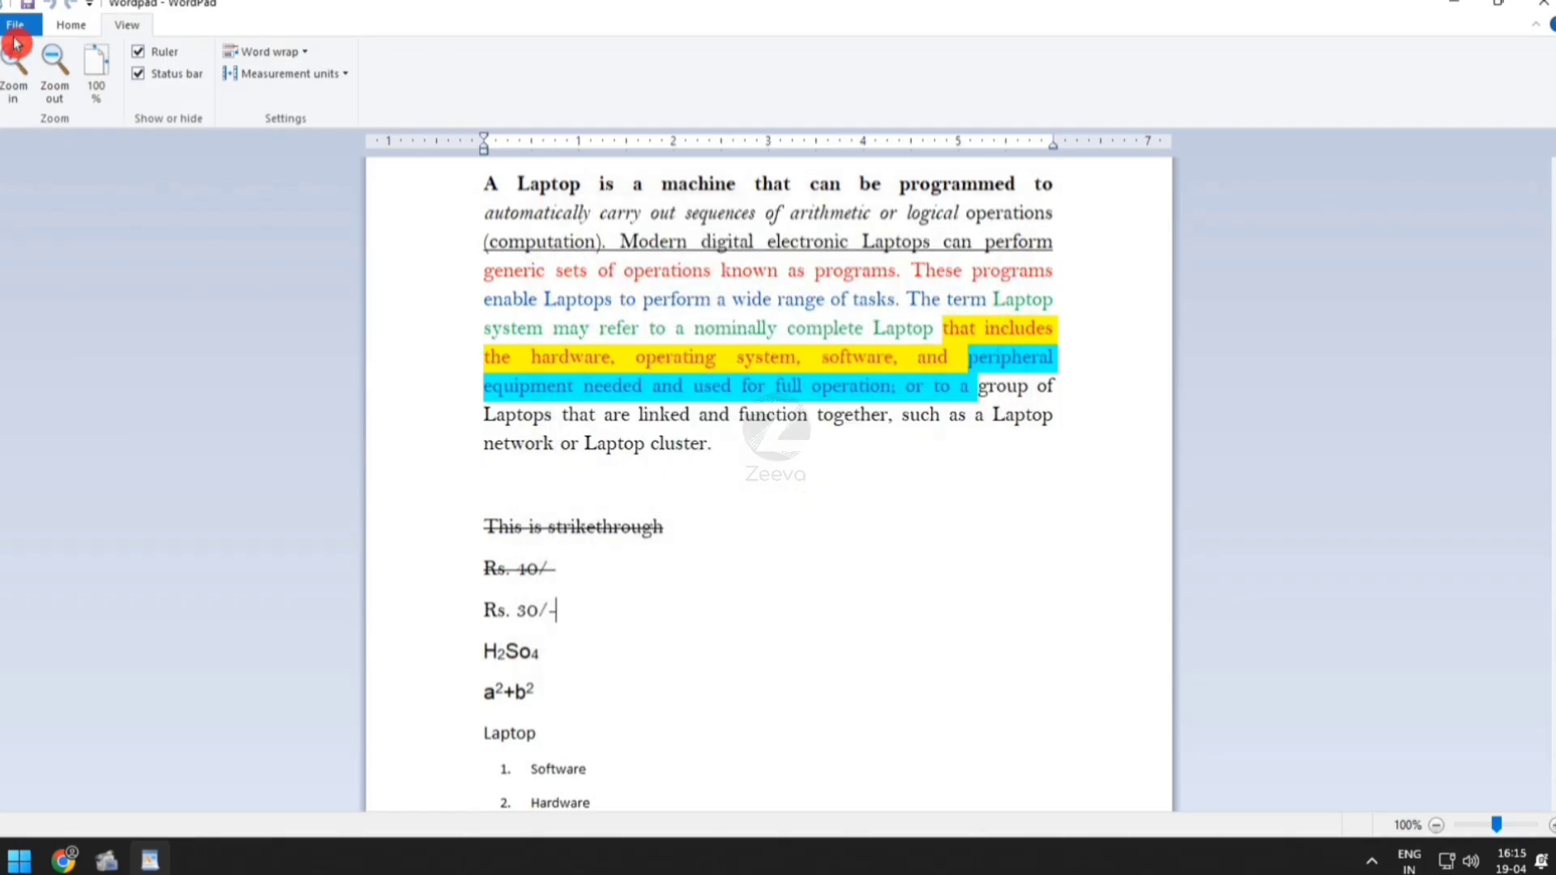
Exit WordPad and return to the desktop
left_click(16, 28)
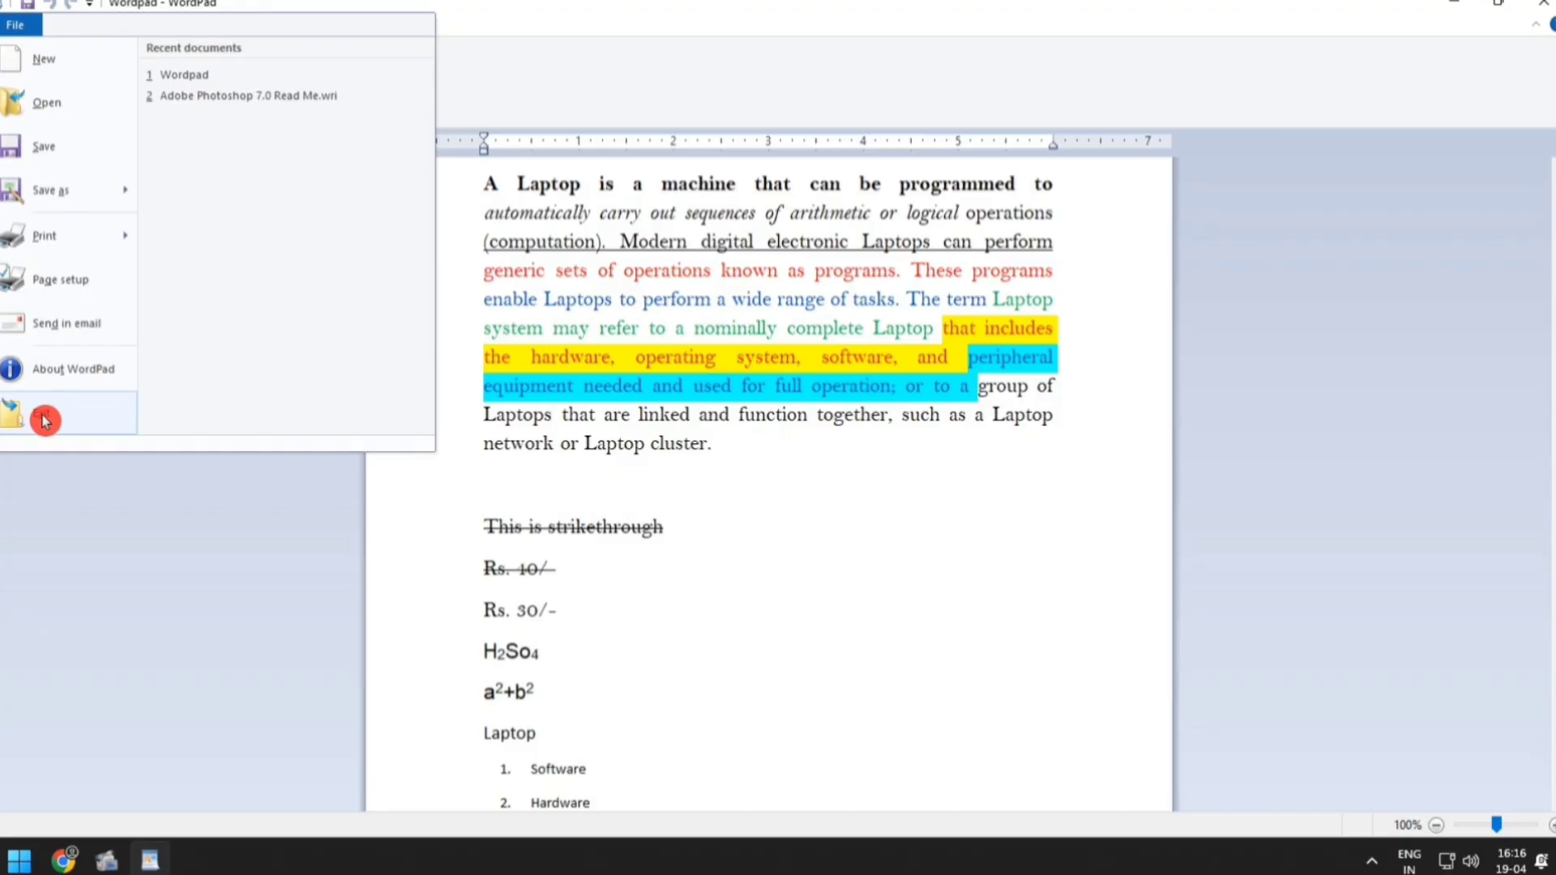
left_click(66, 422)
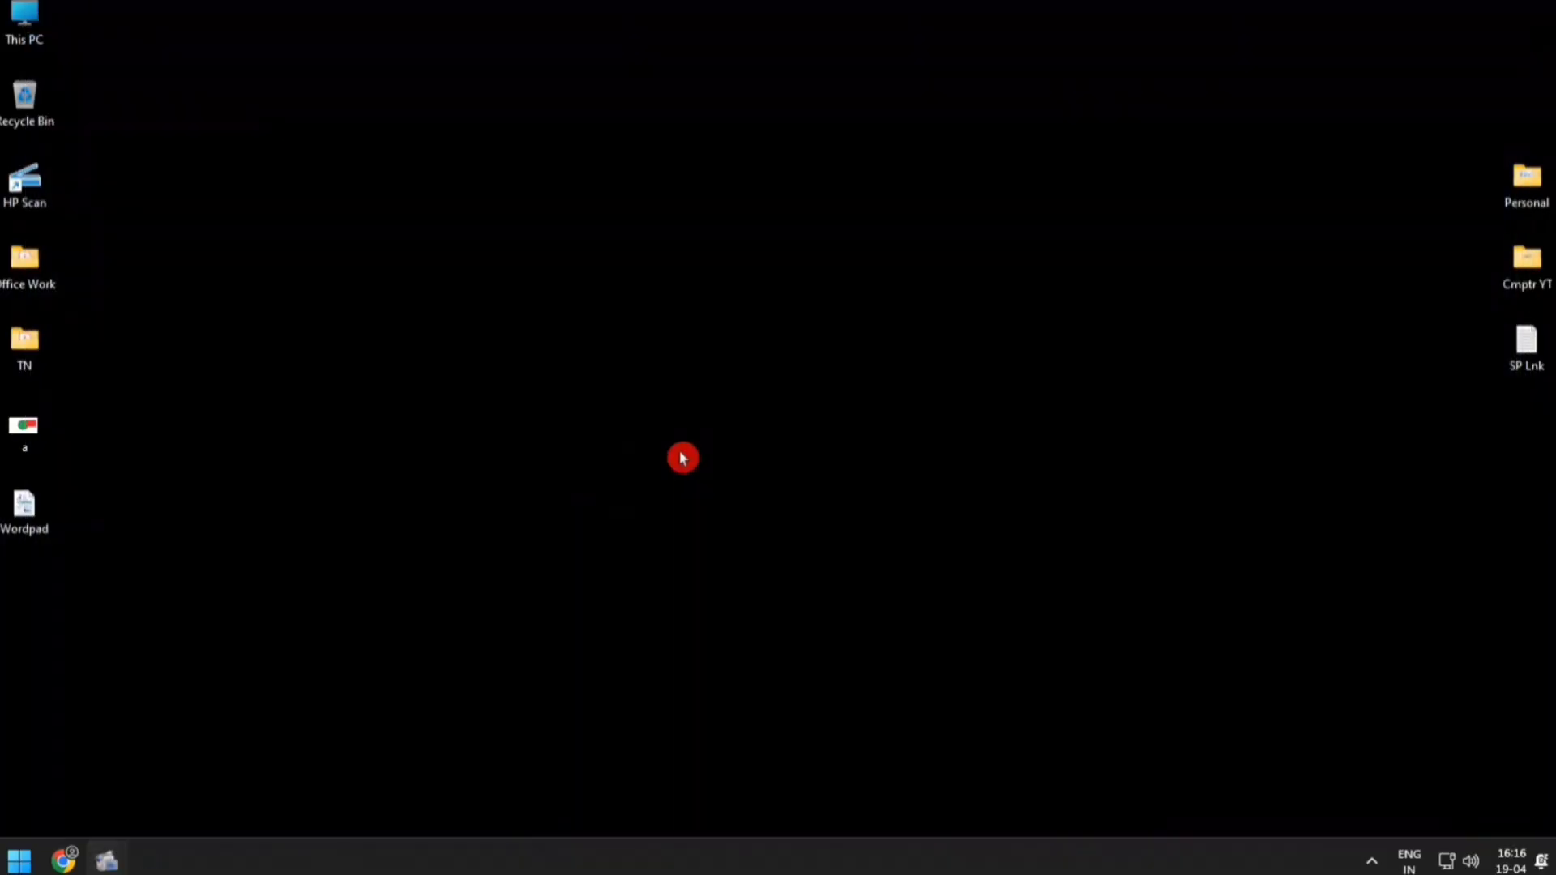